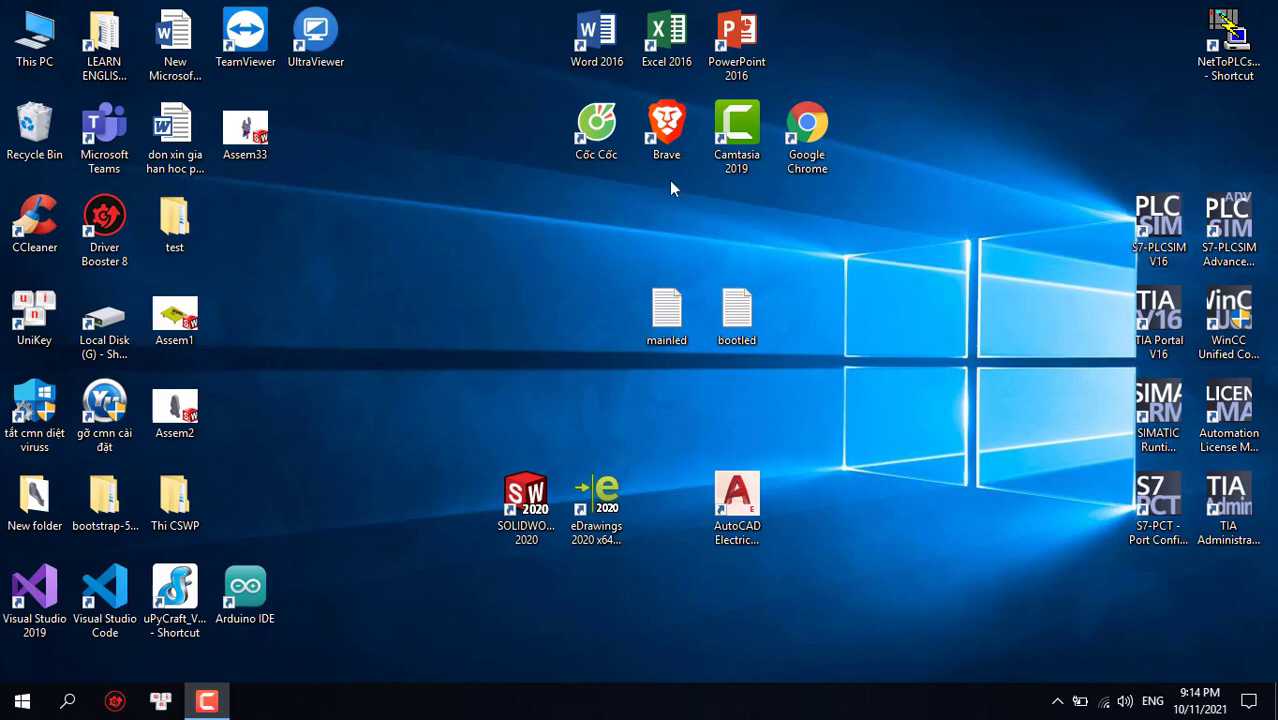
Open Brave in a new tab and search Google for 'download tia v16'
click(665, 125)
double_click(665, 125)
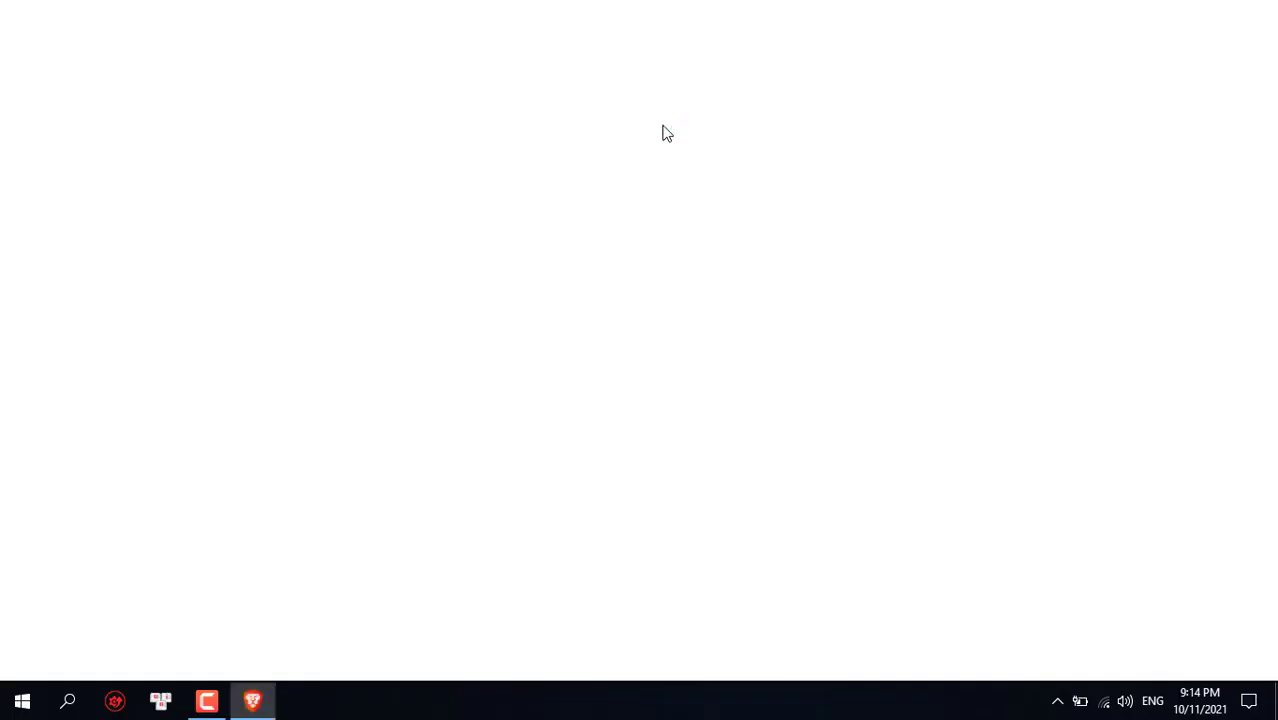
click(471, 16)
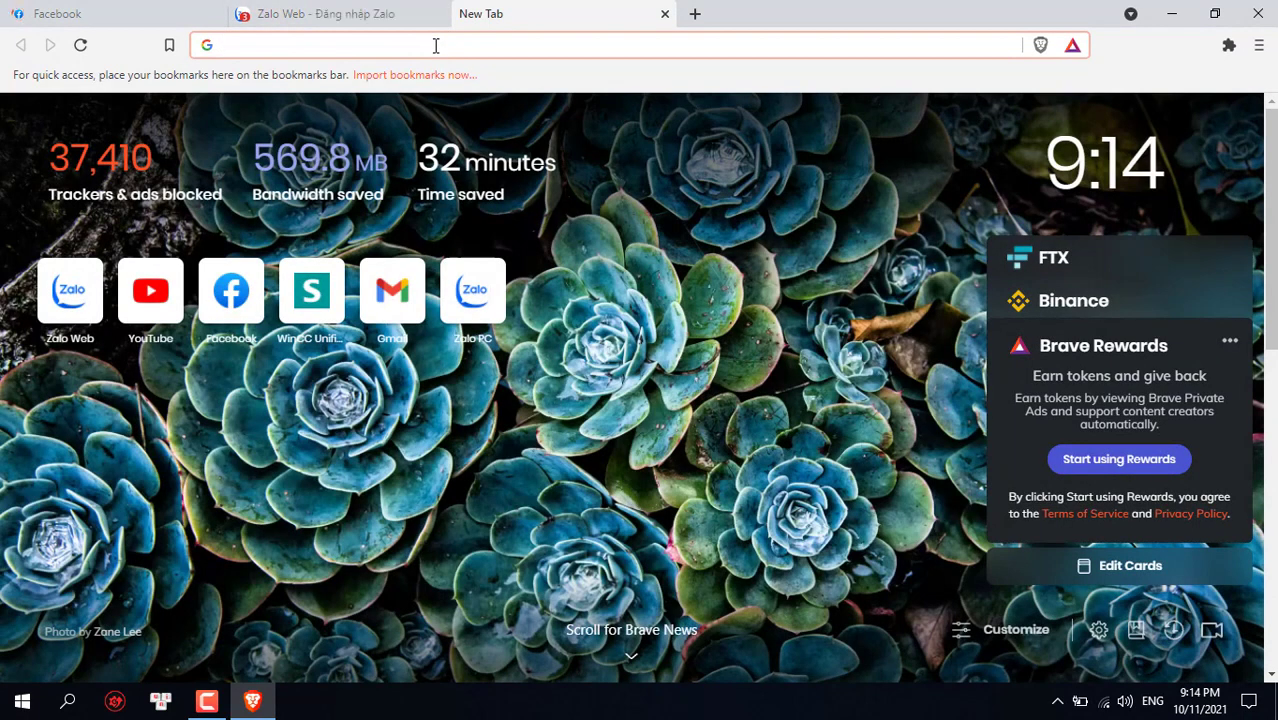
text(ddn)
key(BackSpace)
key(BackSpace)
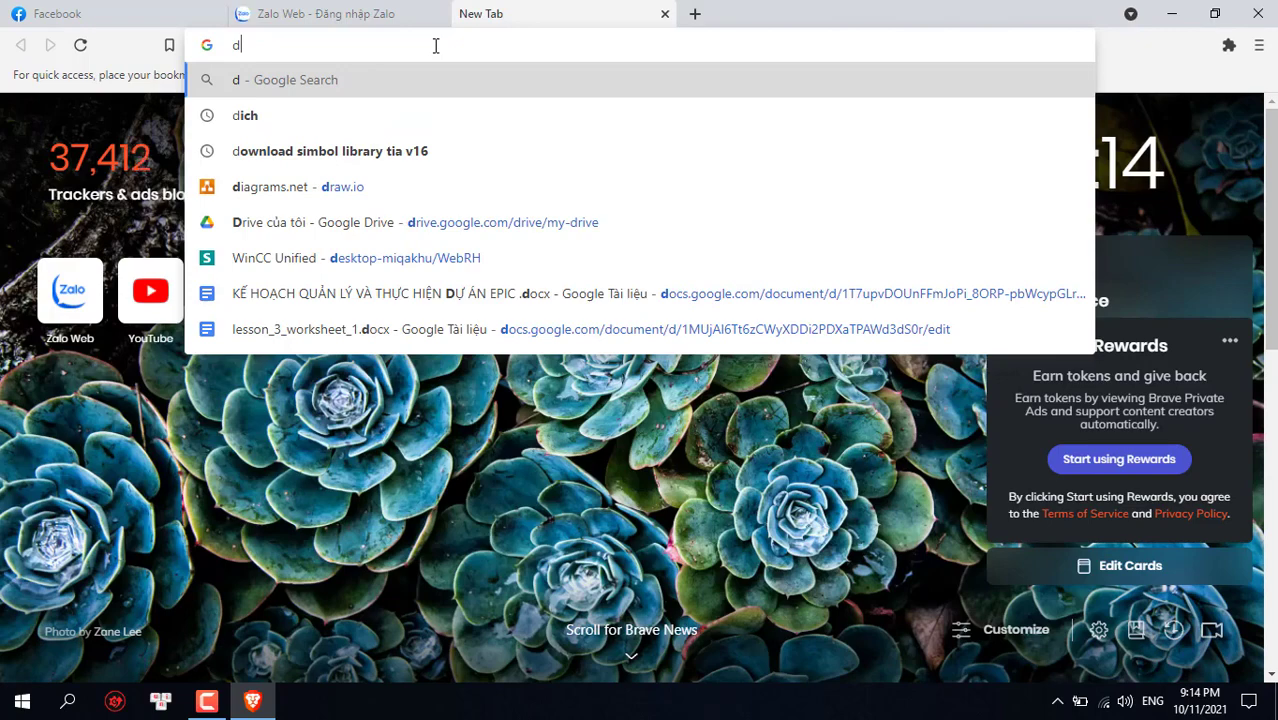
text(oow)
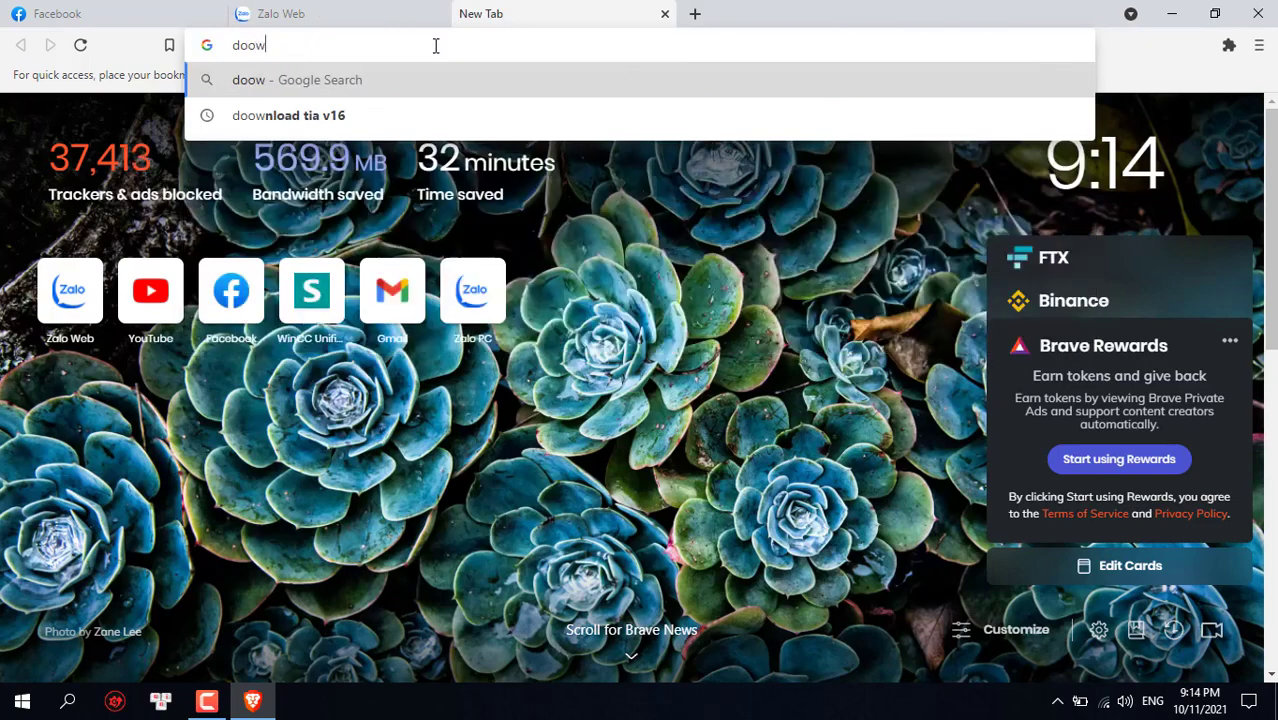
click(429, 120)
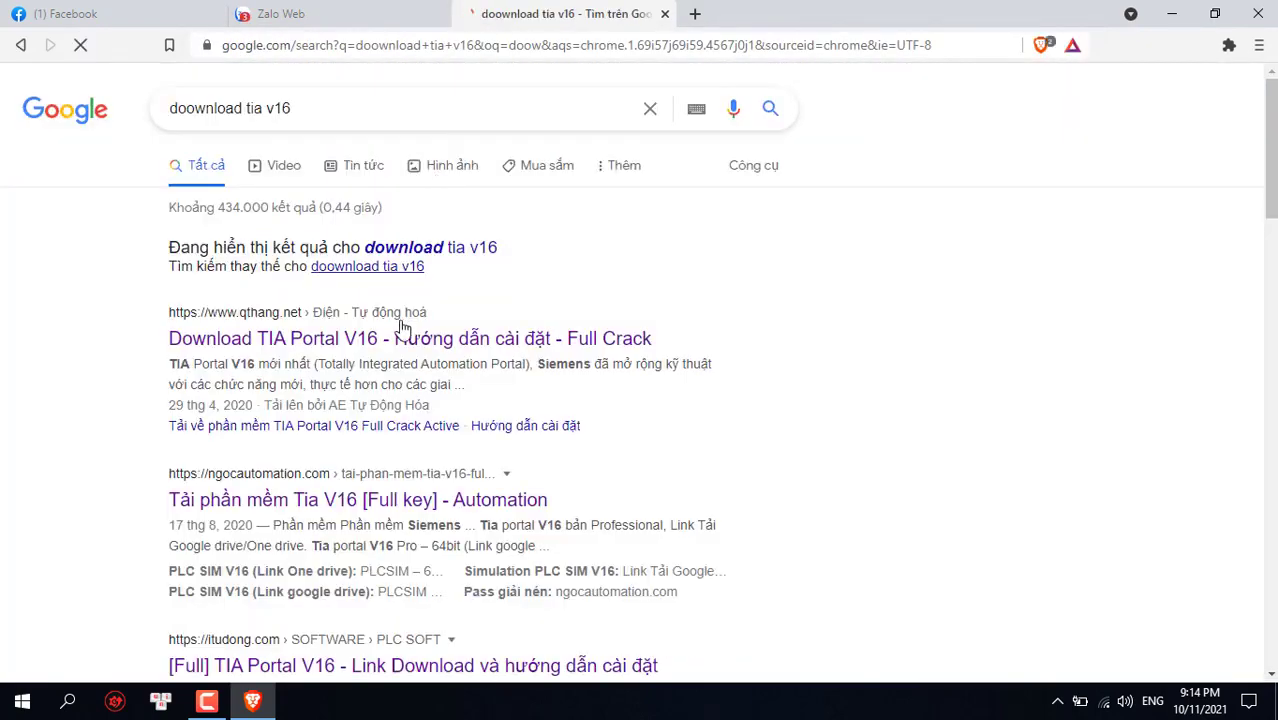
scroll(349, 330, down, 2)
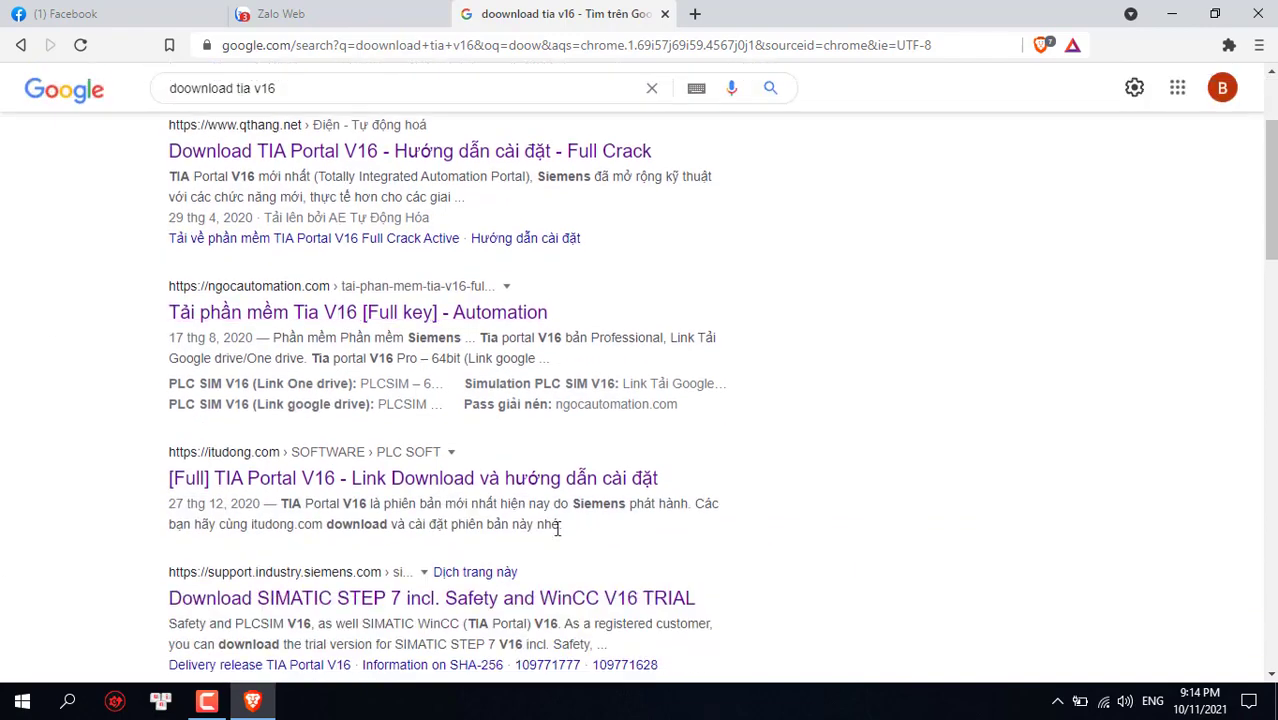
scroll(558, 530, down, 1)
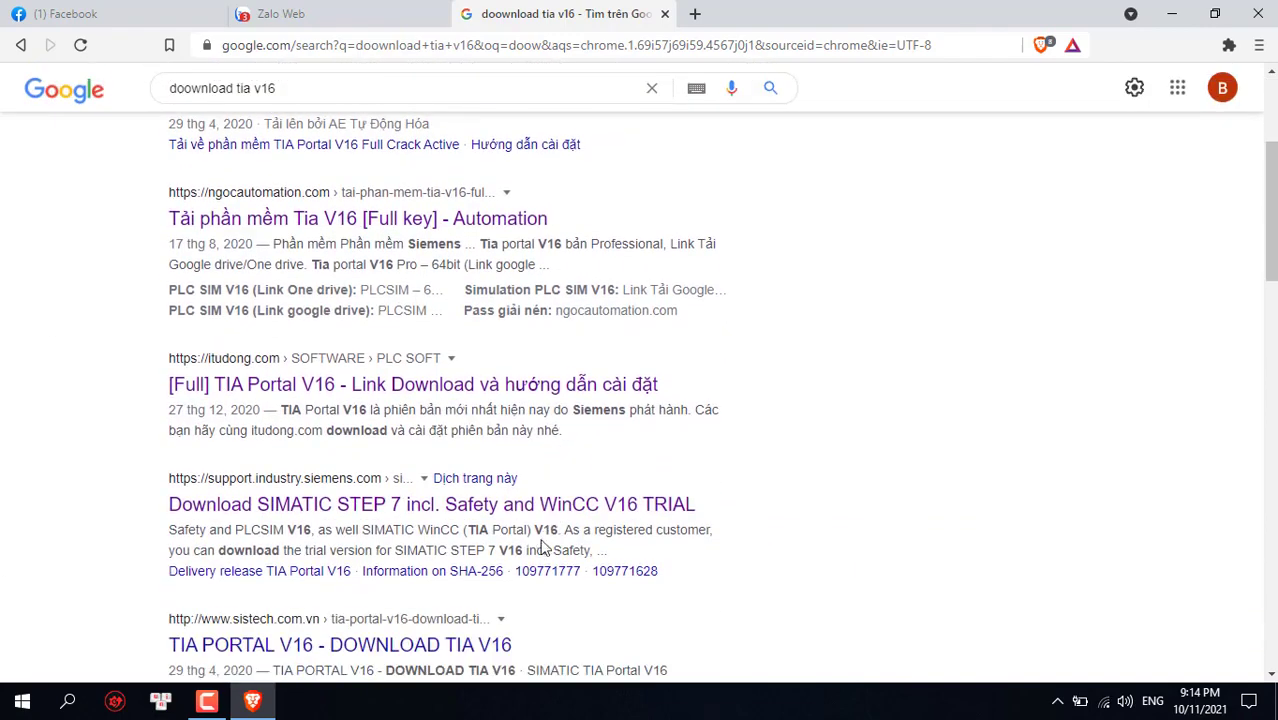
scroll(540, 548, up, 3)
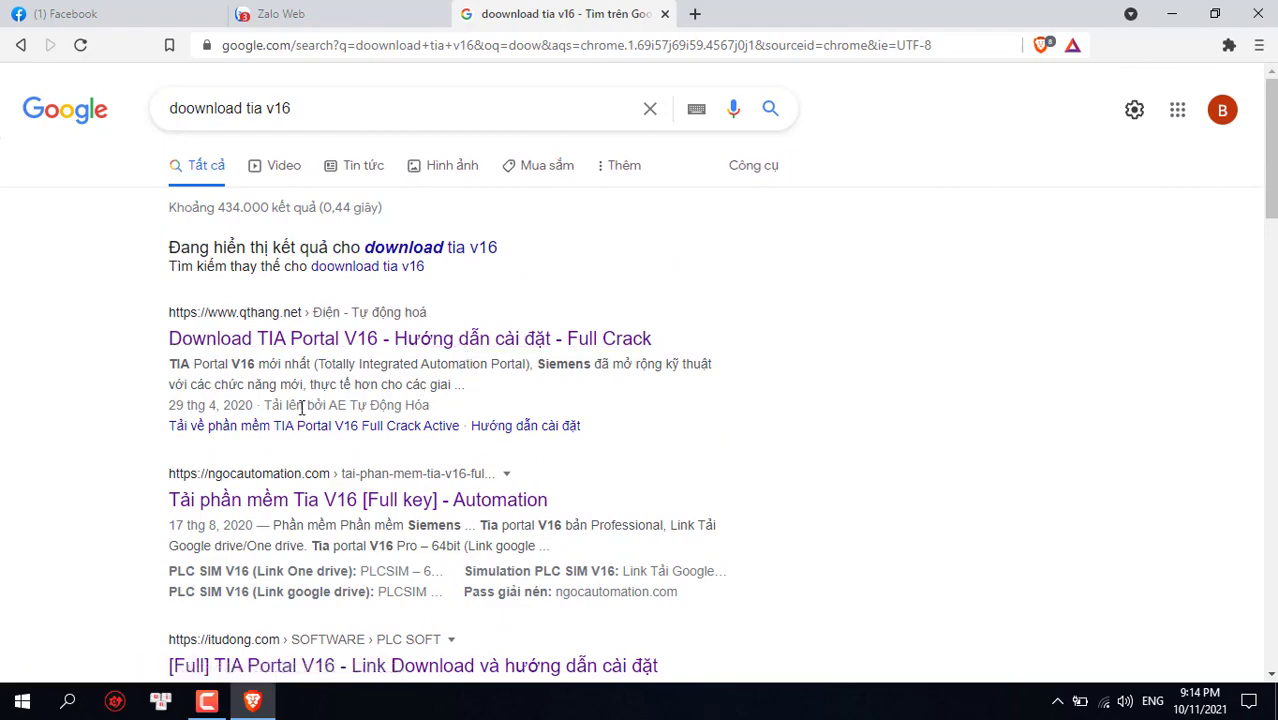
Refine the search to 'tia v16 wincc unified download', then minimize the browser
click(337, 106)
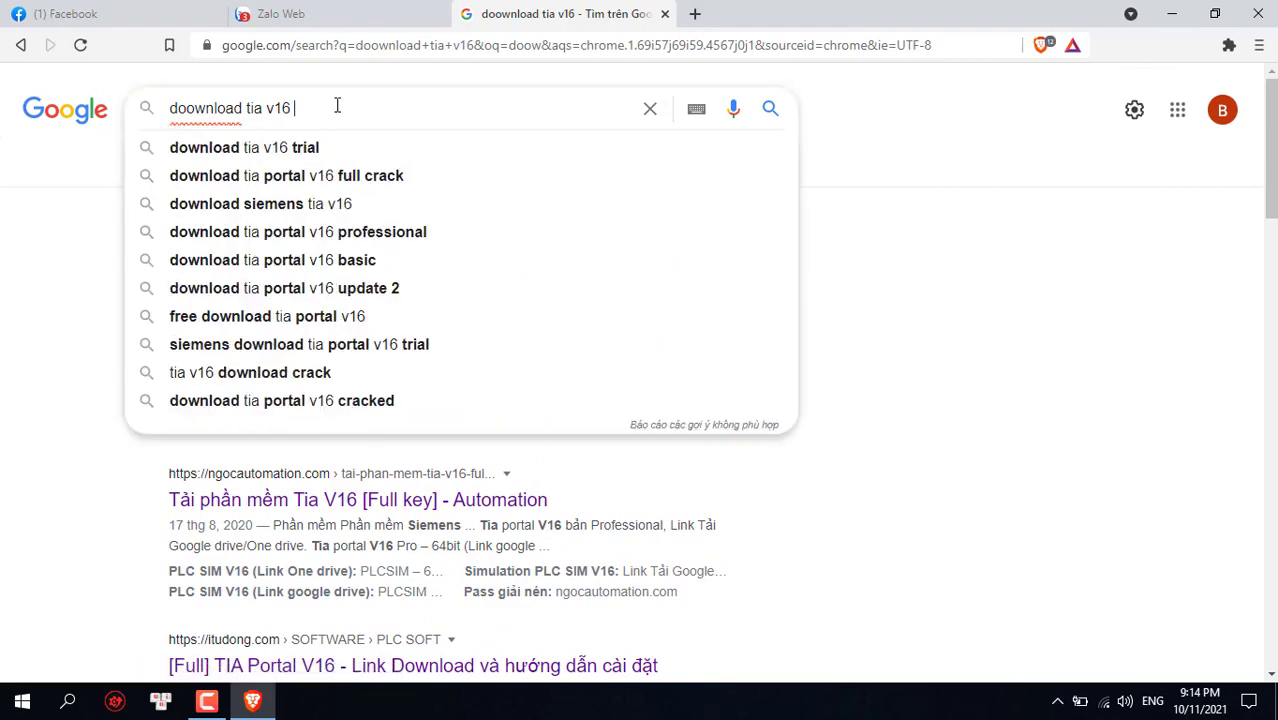
text(w)
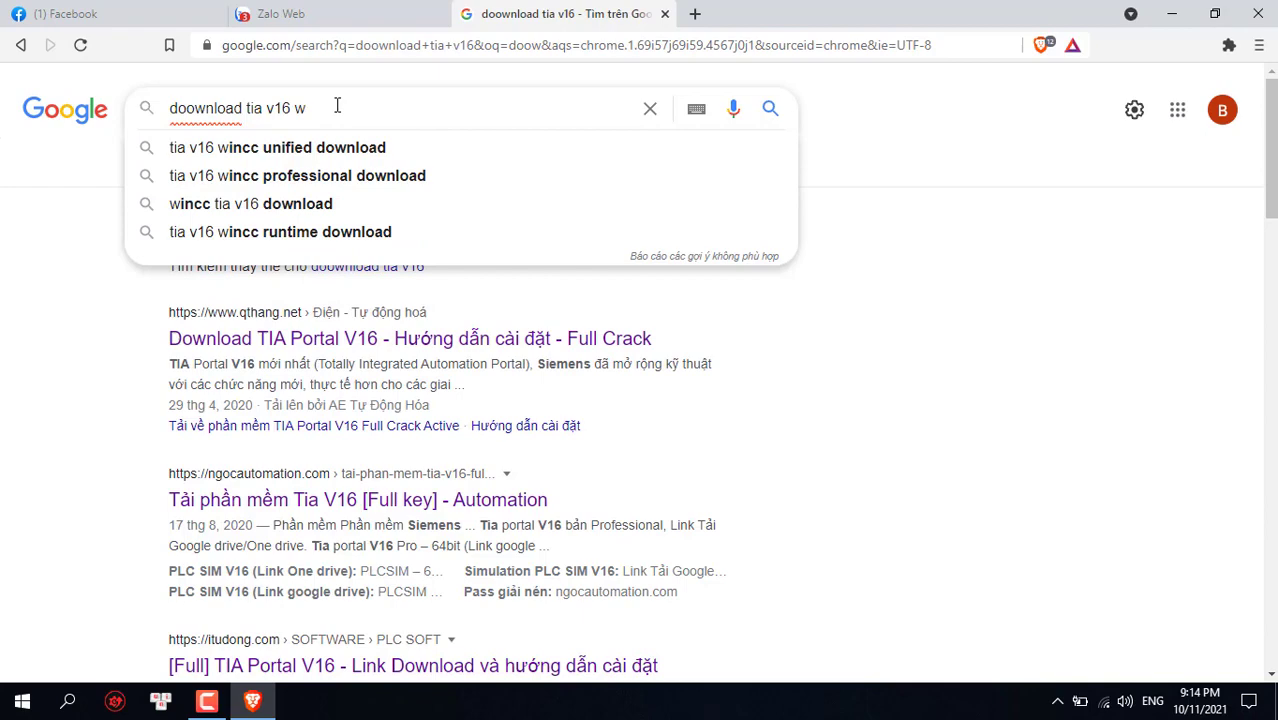
click(320, 148)
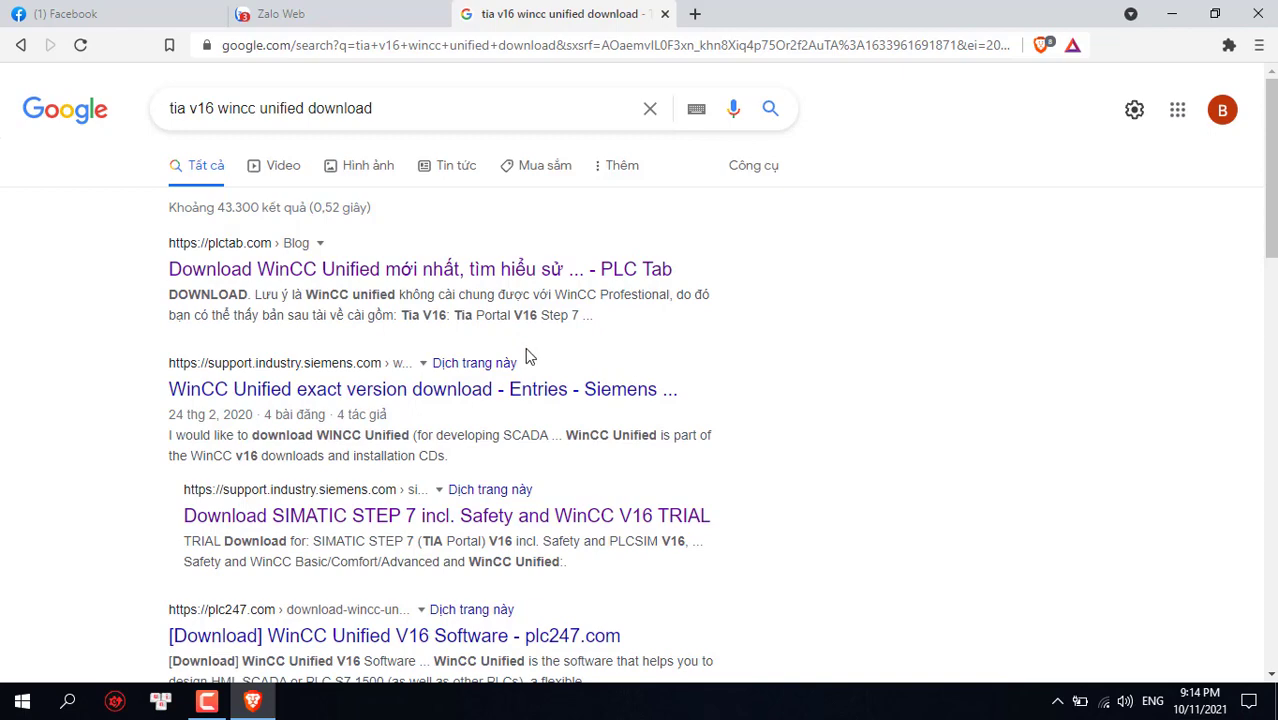
scroll(645, 335, down, 3)
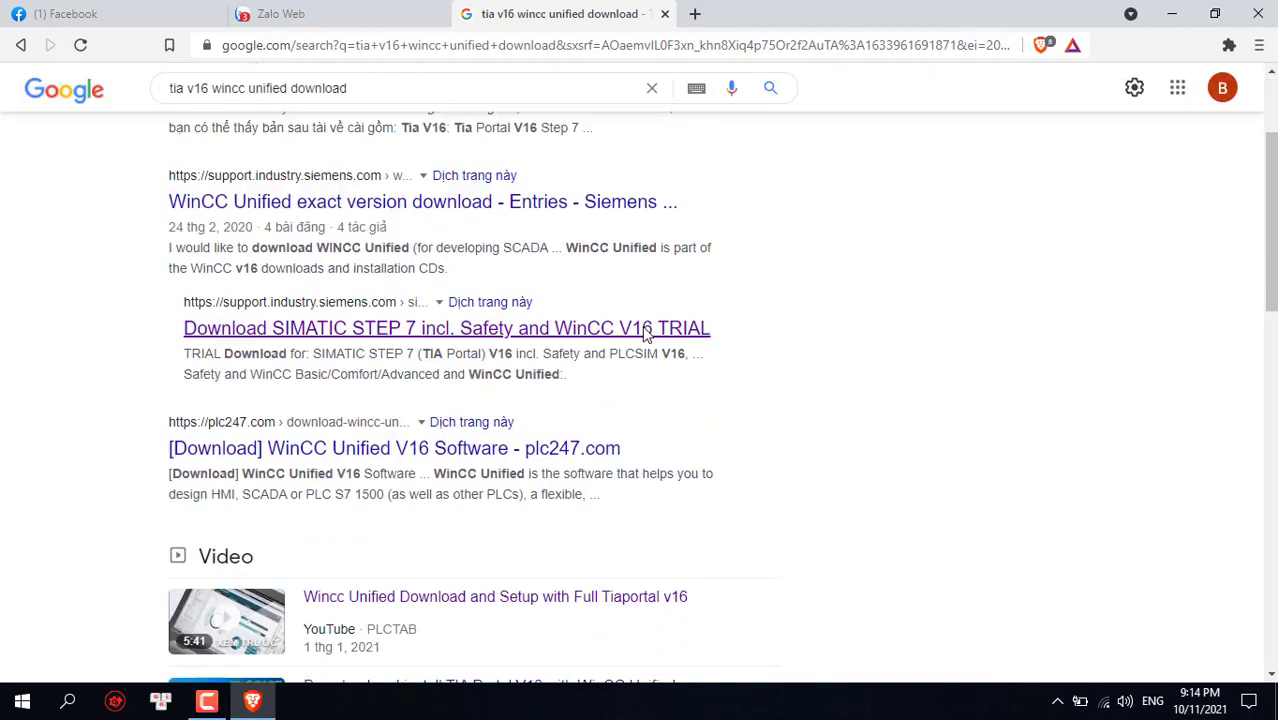
scroll(642, 334, up, 3)
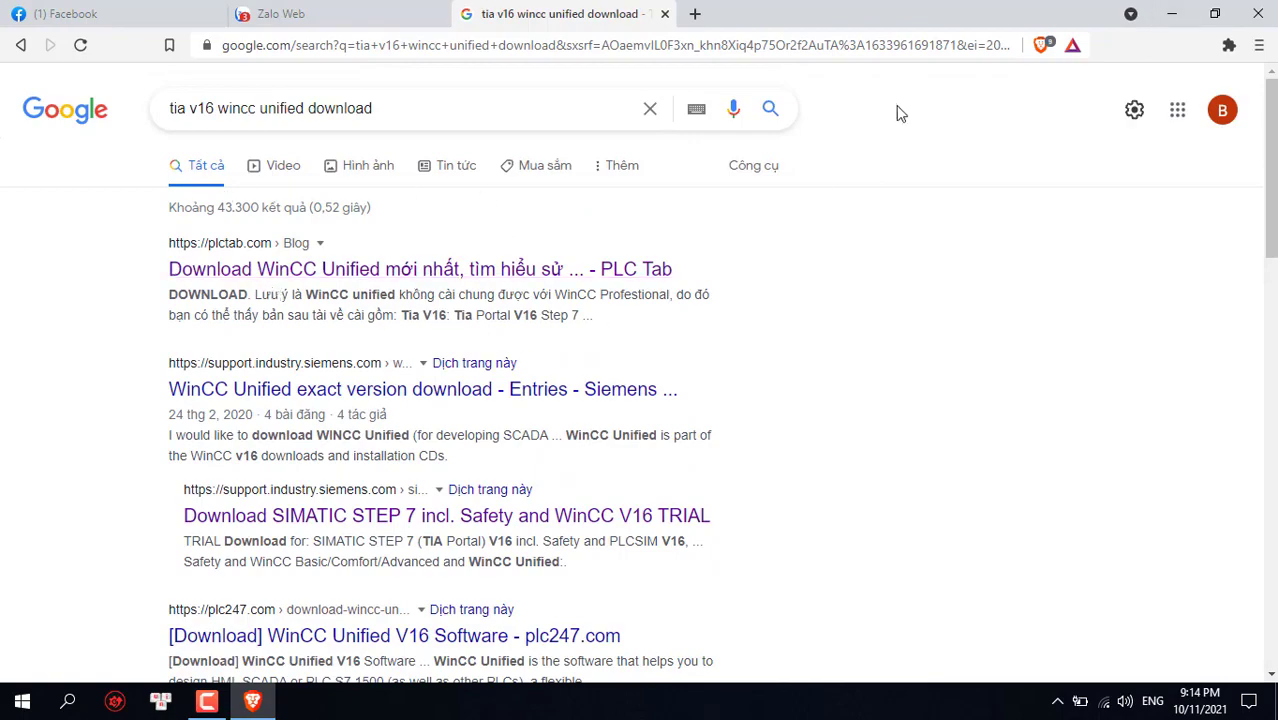
click(1168, 15)
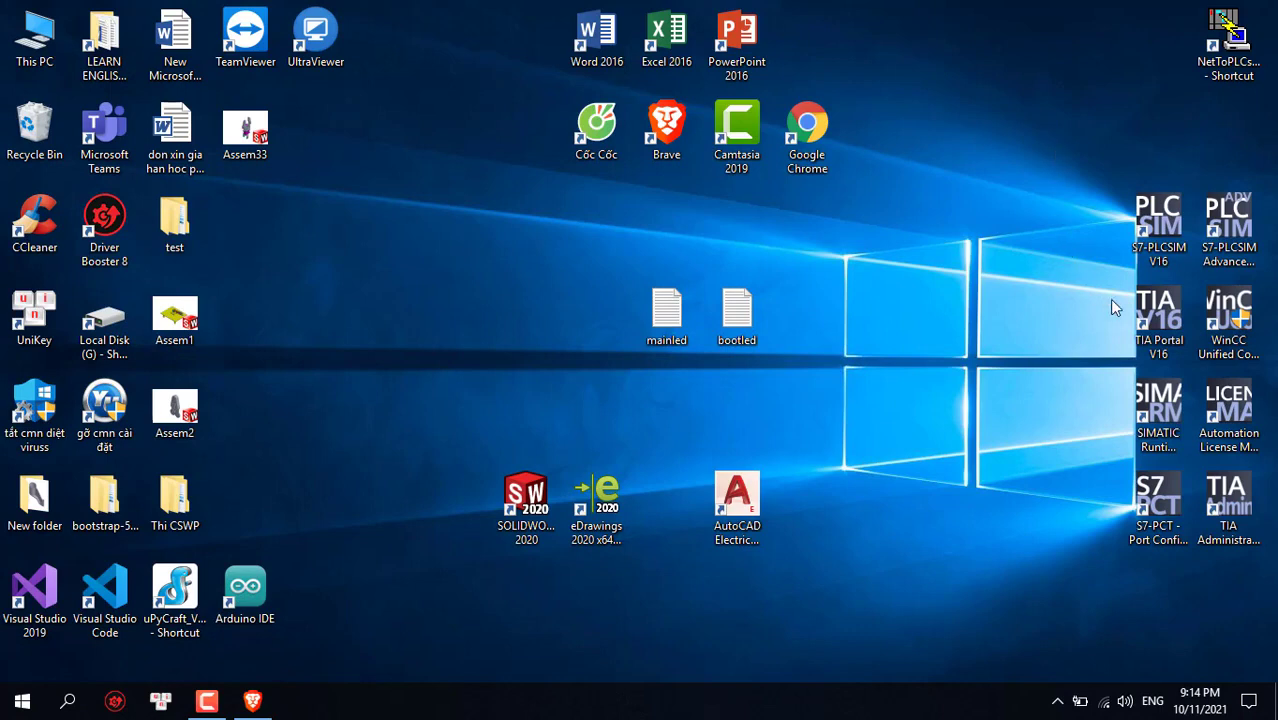
right_click(914, 278)
click(953, 333)
right_click(913, 245)
click(947, 297)
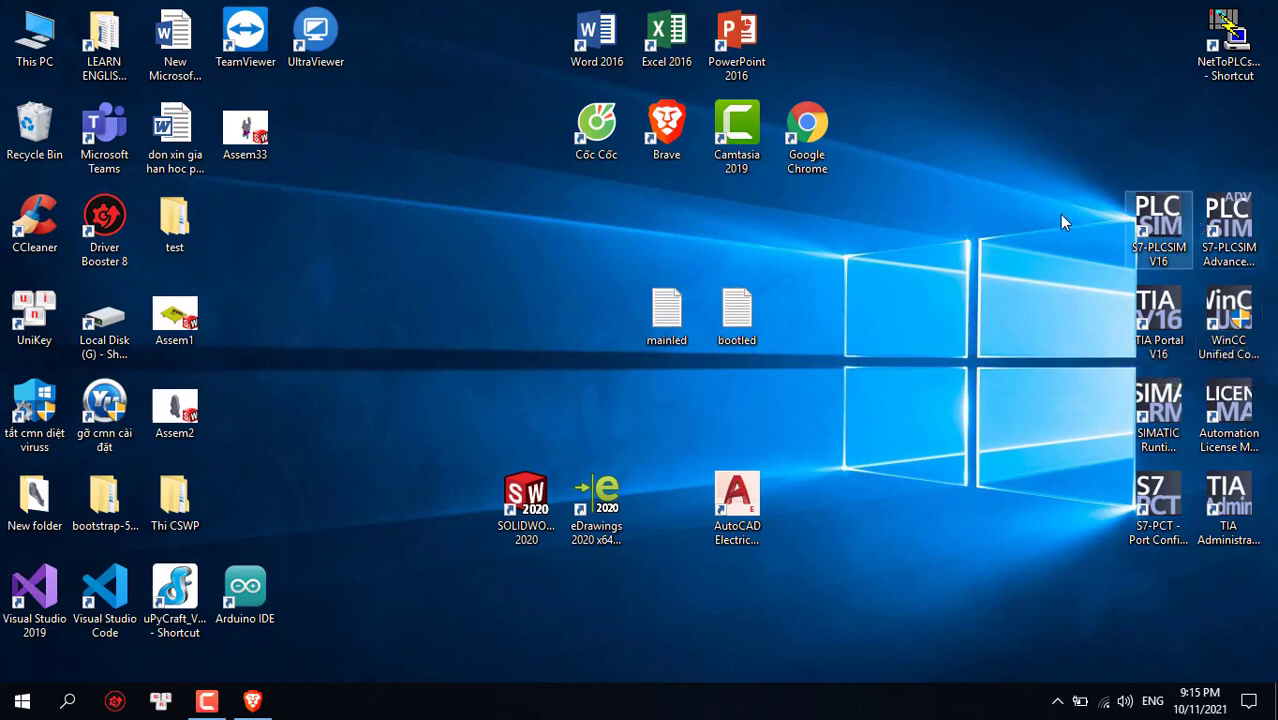
right_click(933, 131)
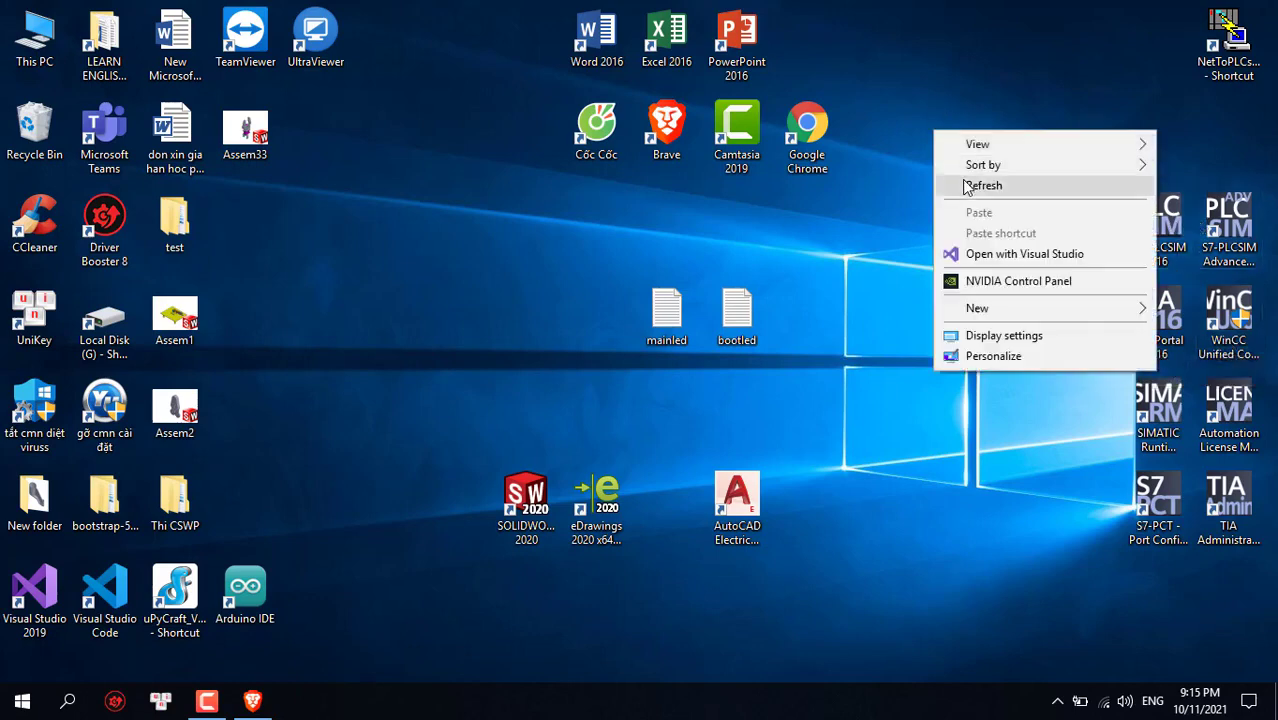
click(1000, 184)
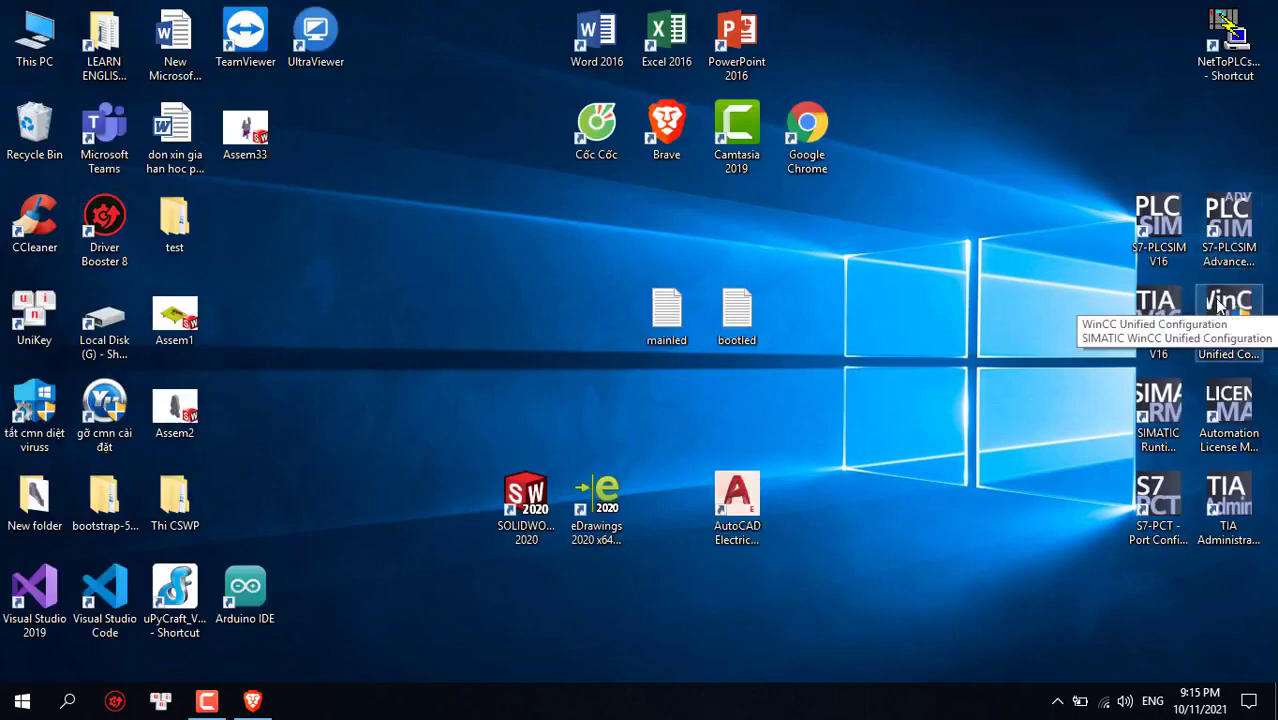
click(1220, 307)
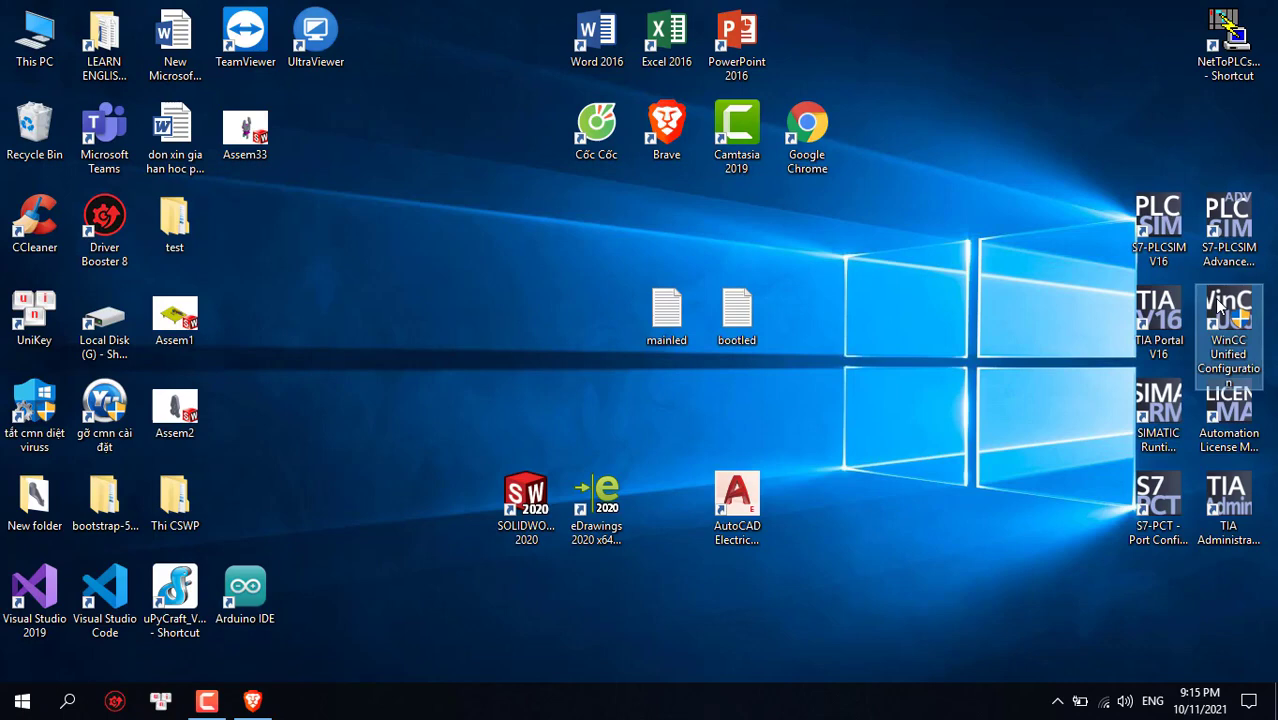
right_click(1218, 300)
key(Escape)
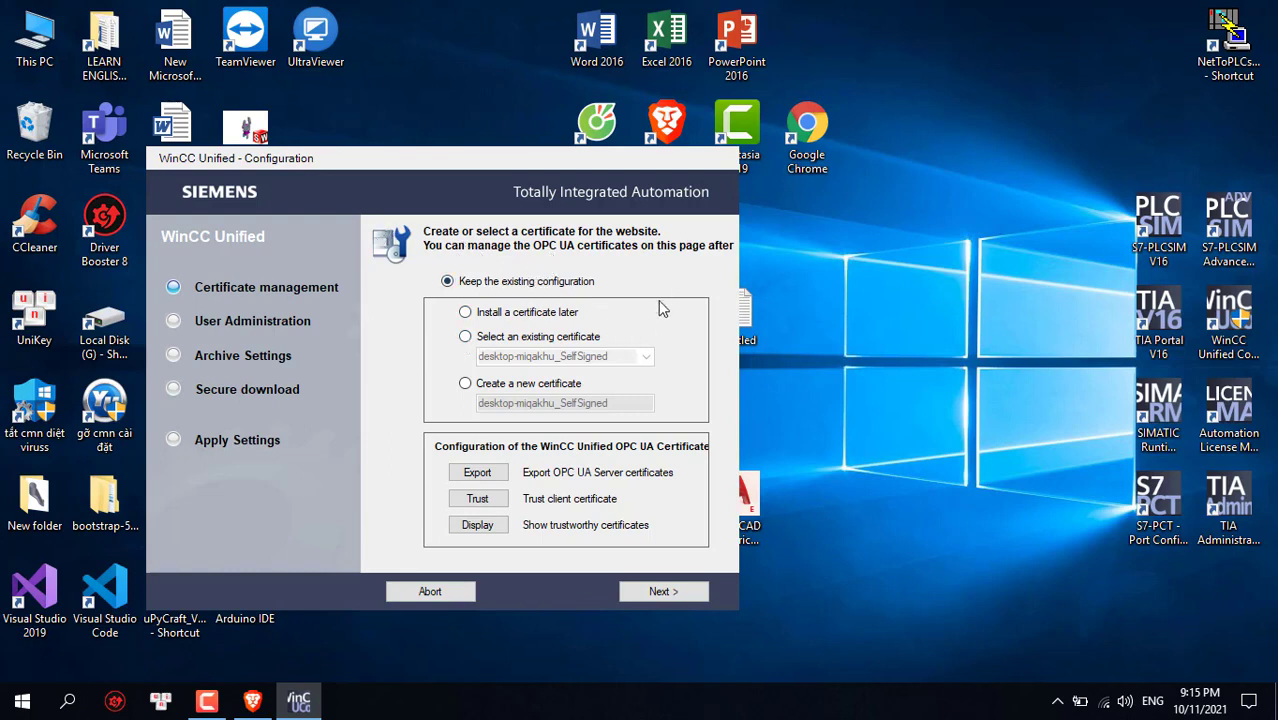
Choose 'Create a new certificate' for the website and advance to User Administration
click(466, 385)
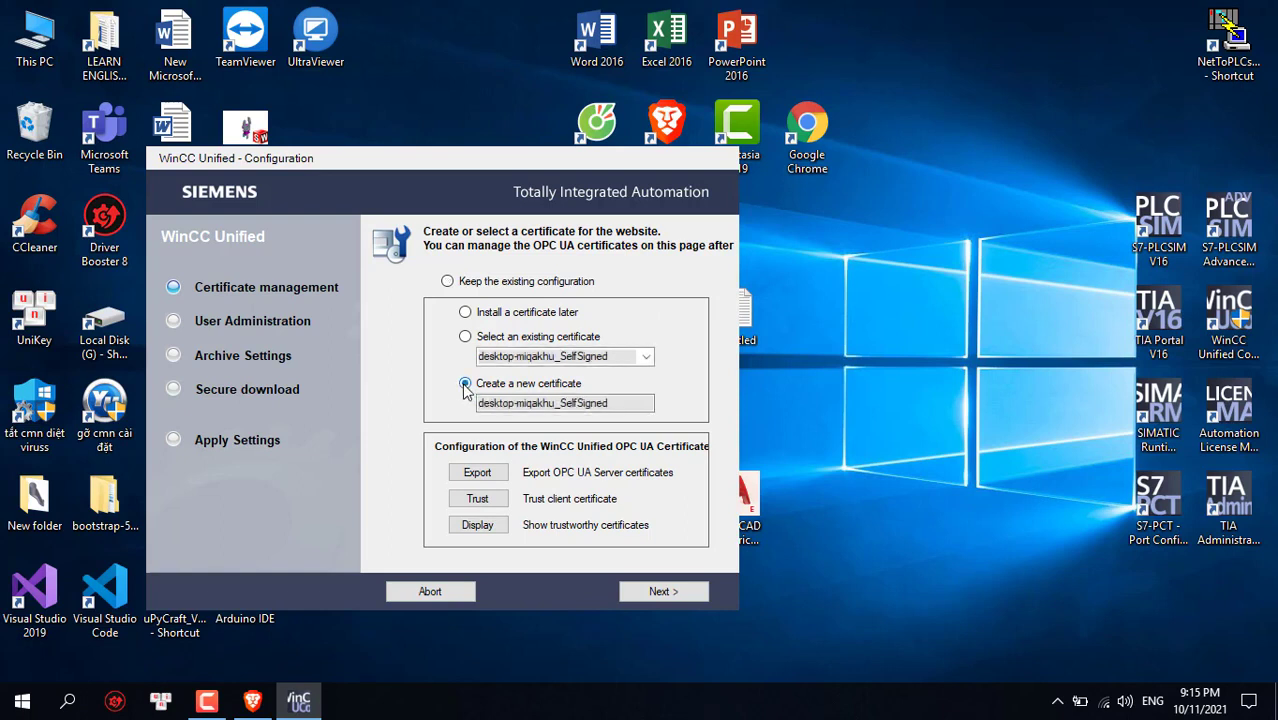
click(447, 282)
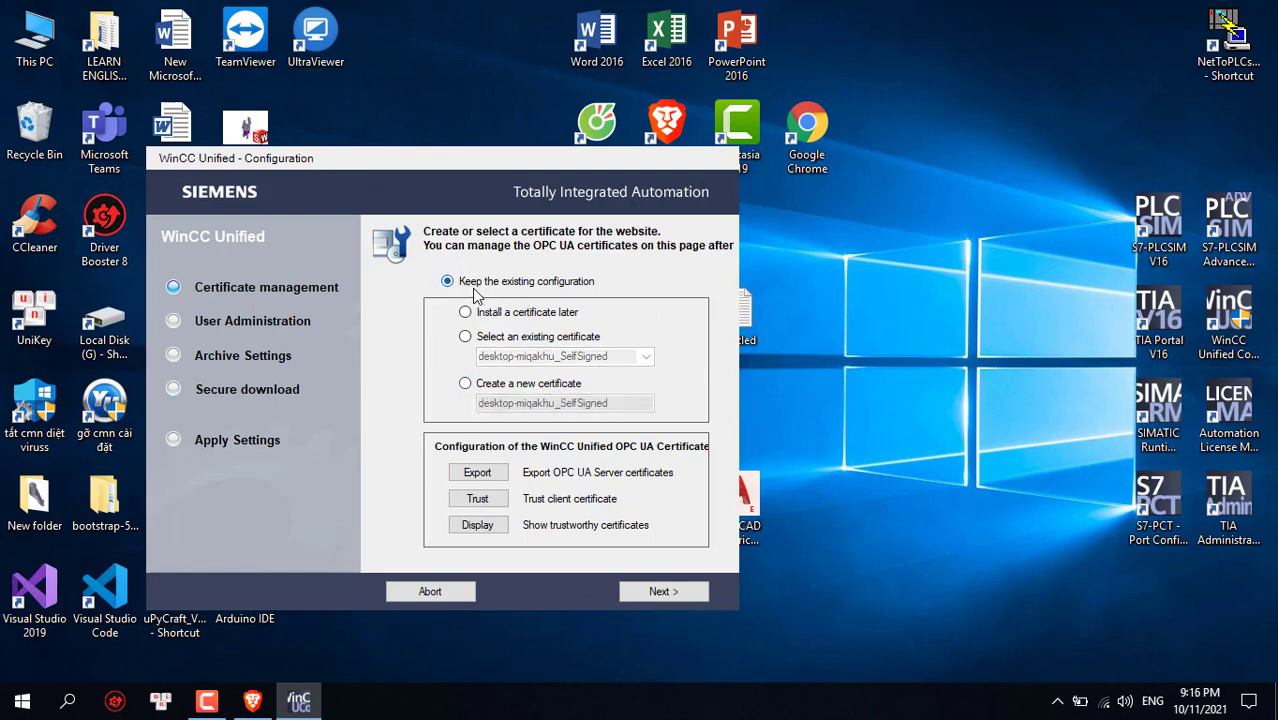
click(466, 385)
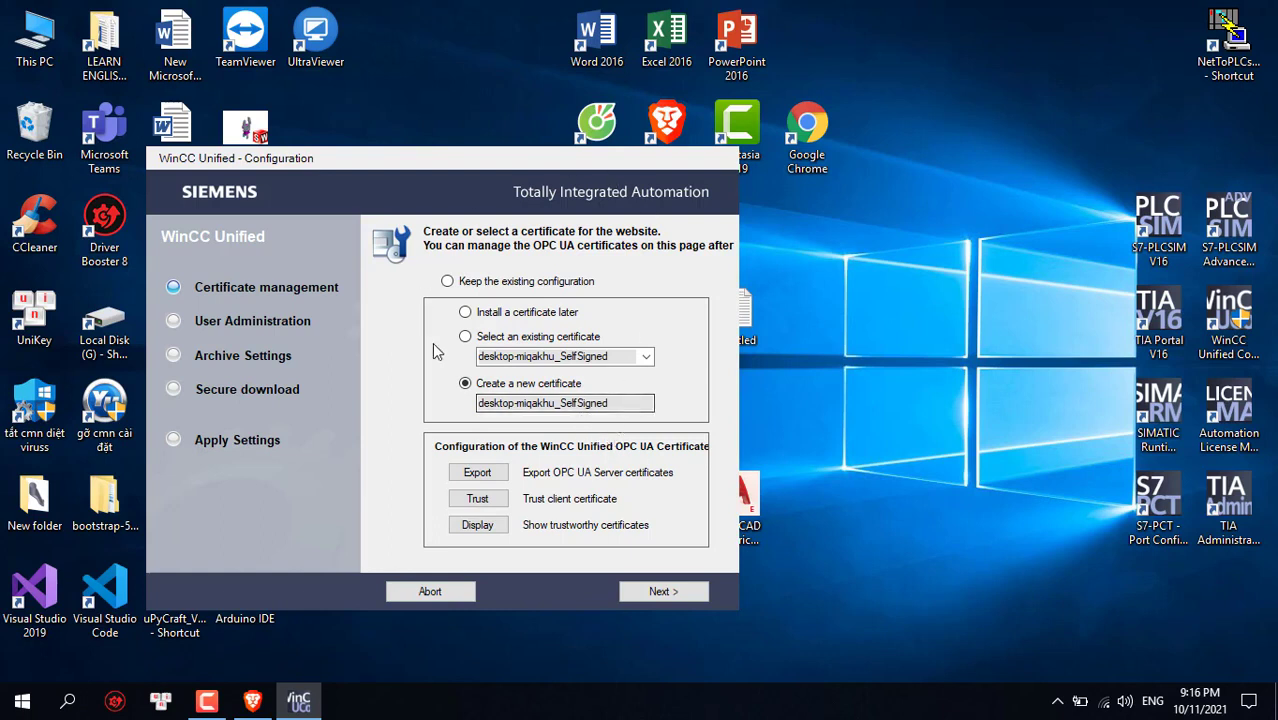
click(659, 592)
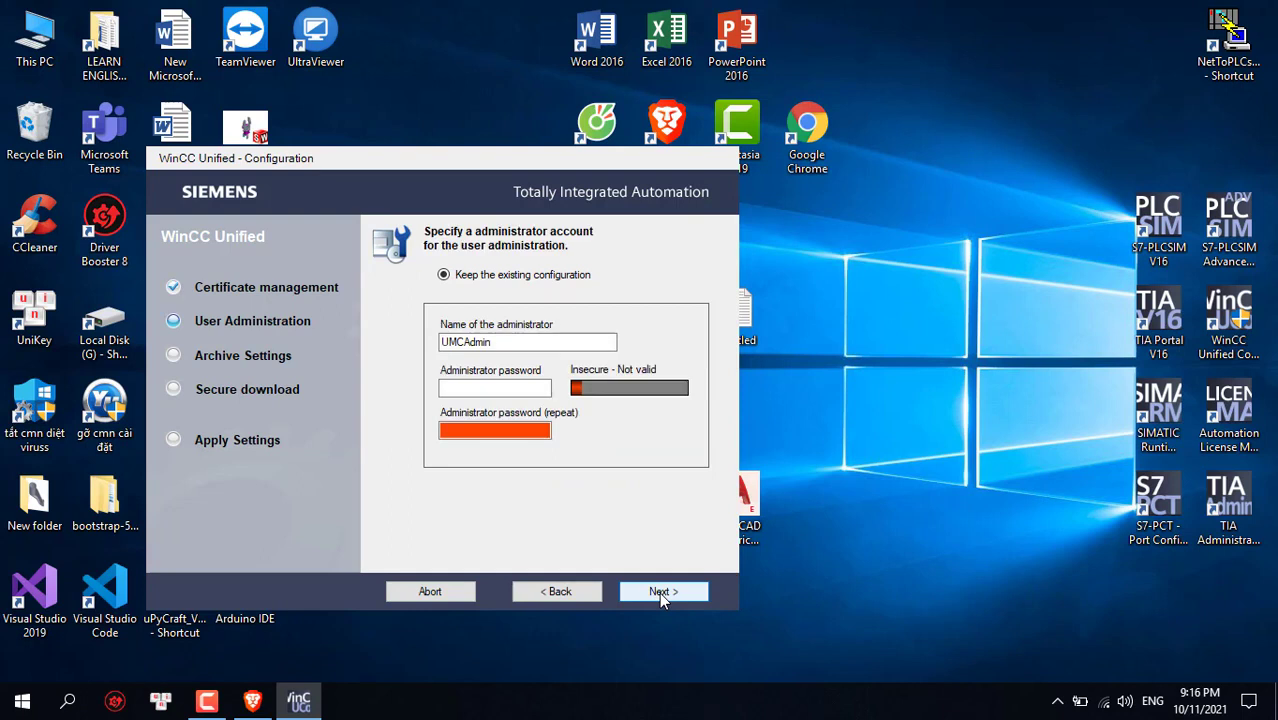
Replace the administrator name UMCAdmin with 'Admin'
click(521, 347)
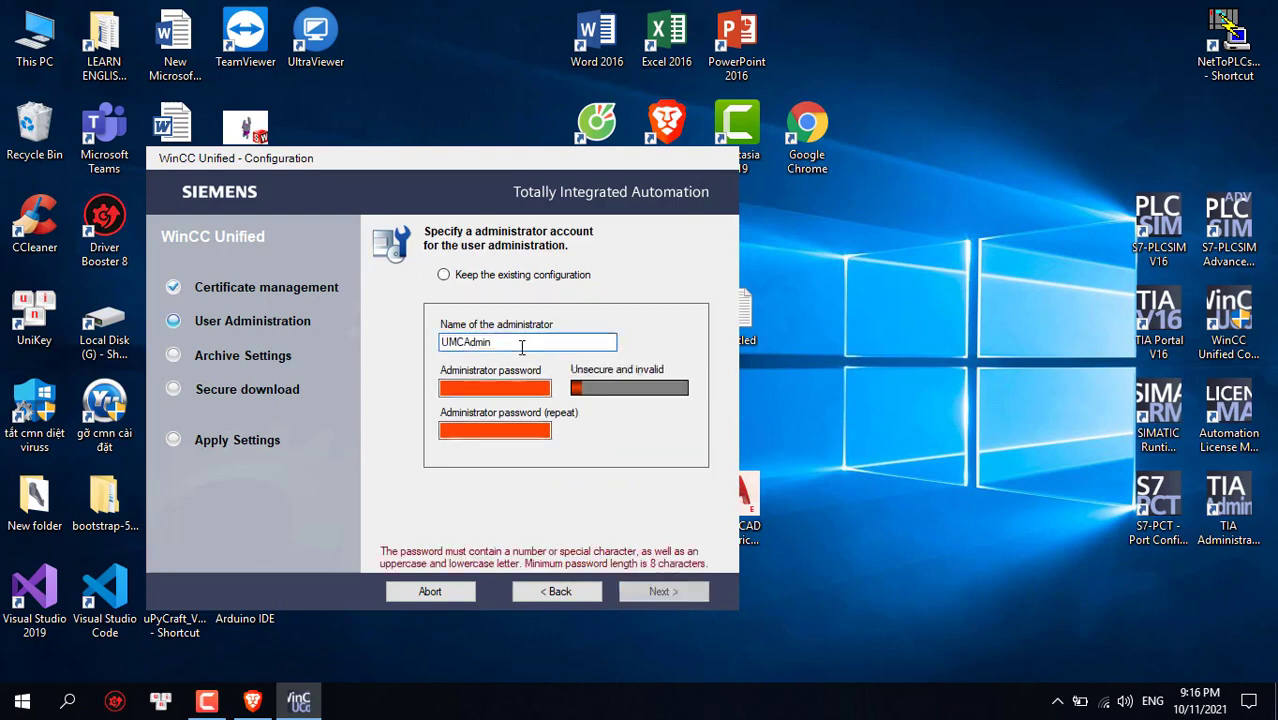
click(522, 388)
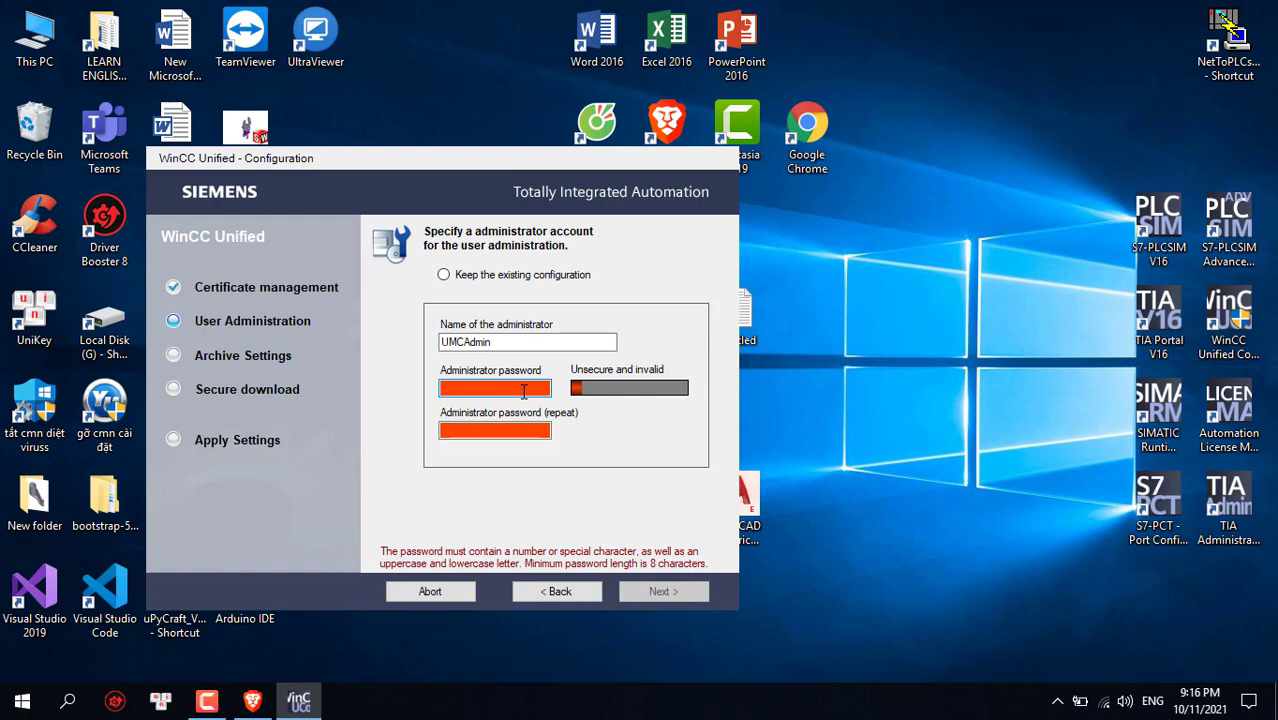
click(551, 341)
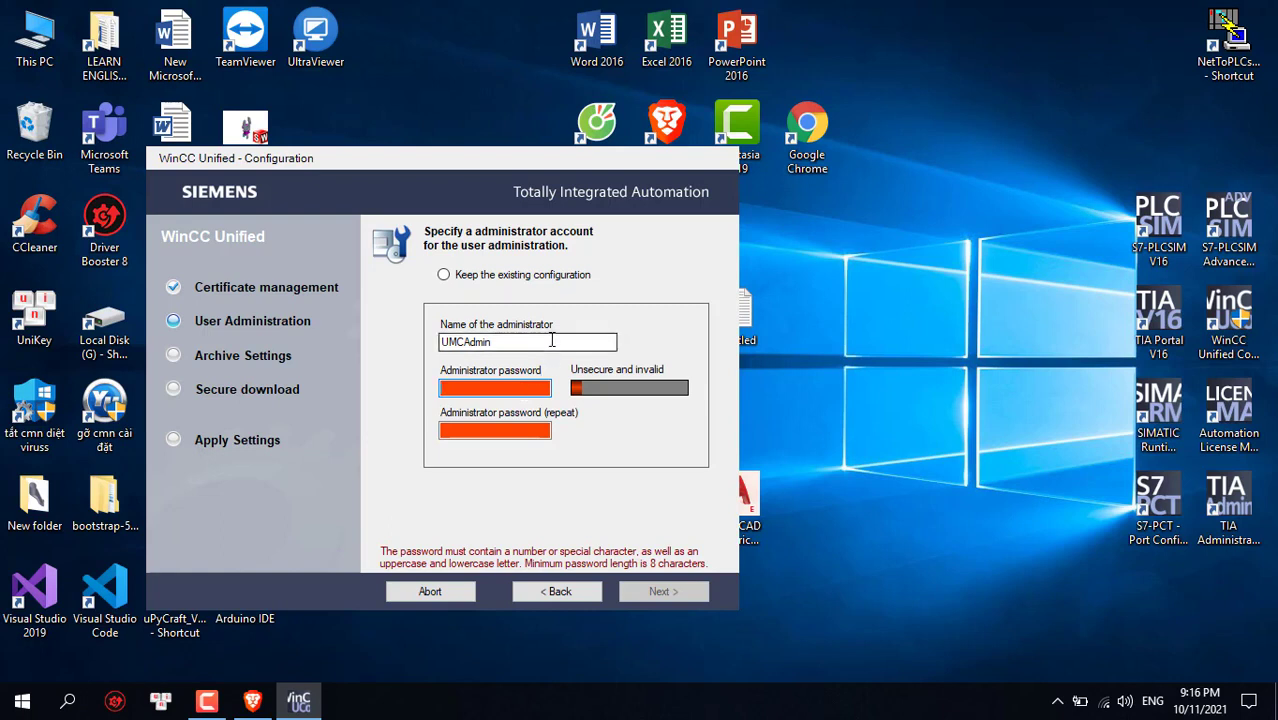
click(542, 386)
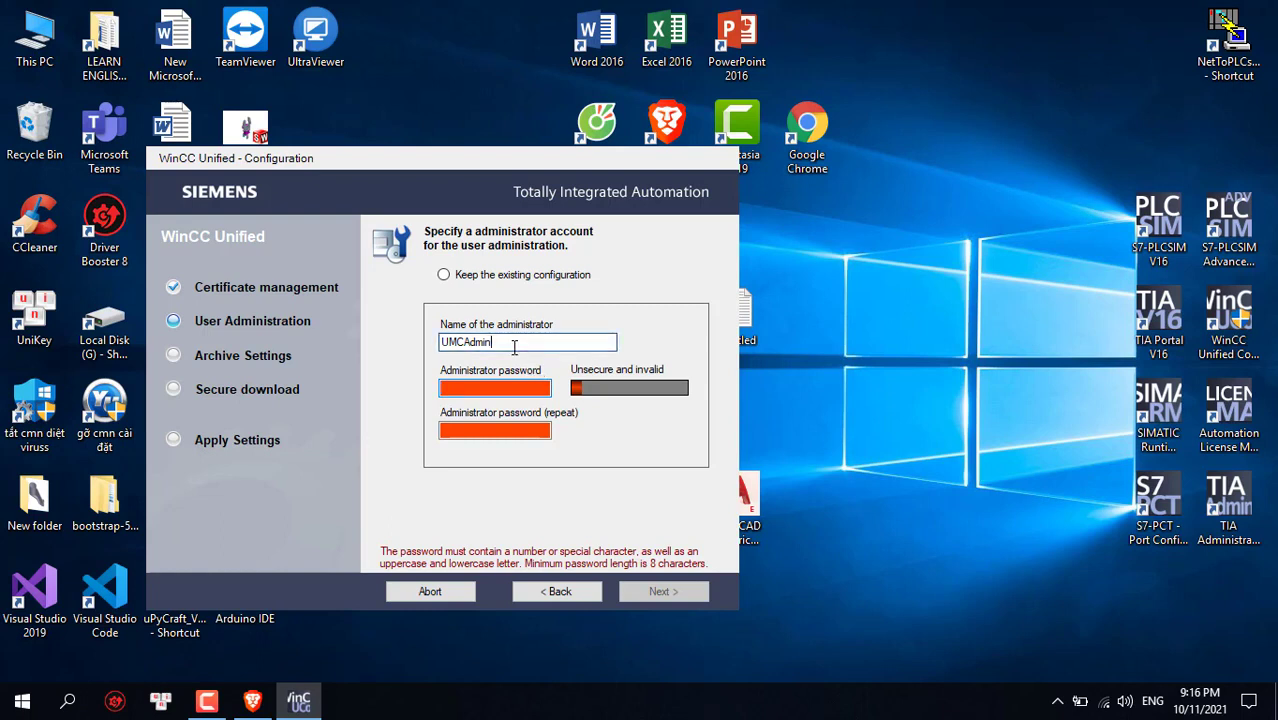
double_click(514, 345)
text(A)
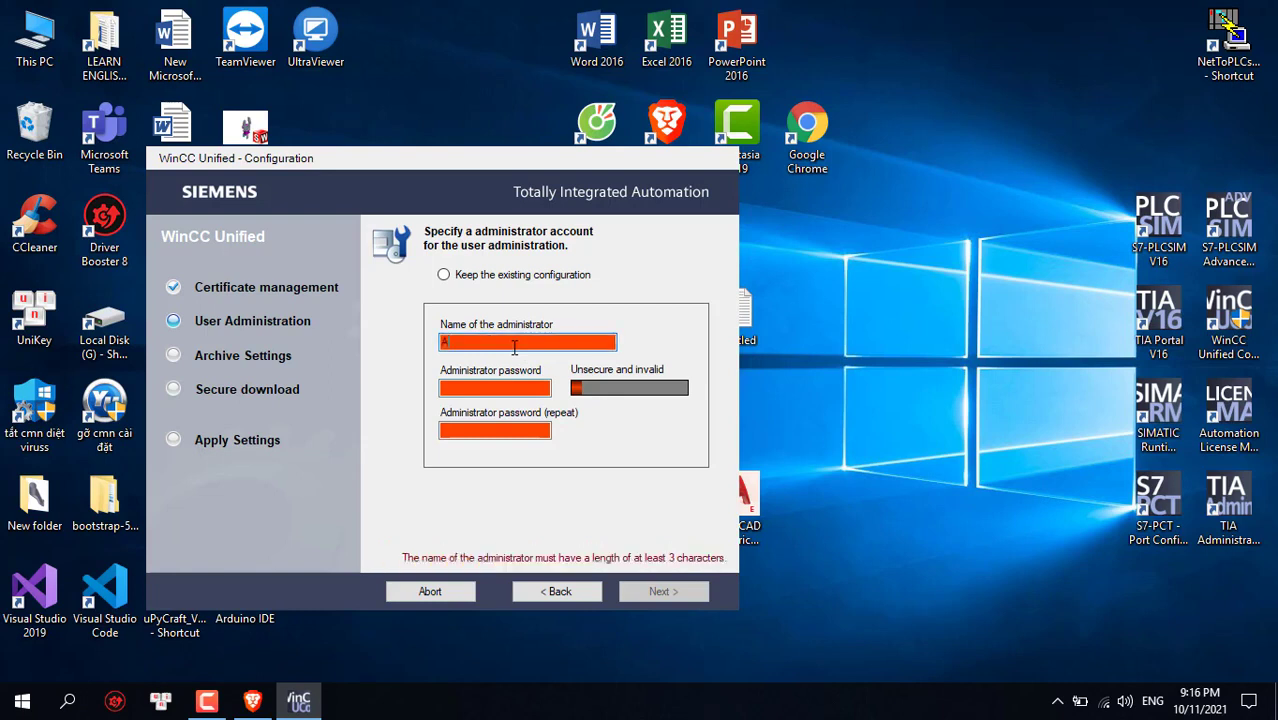
text(dmin)
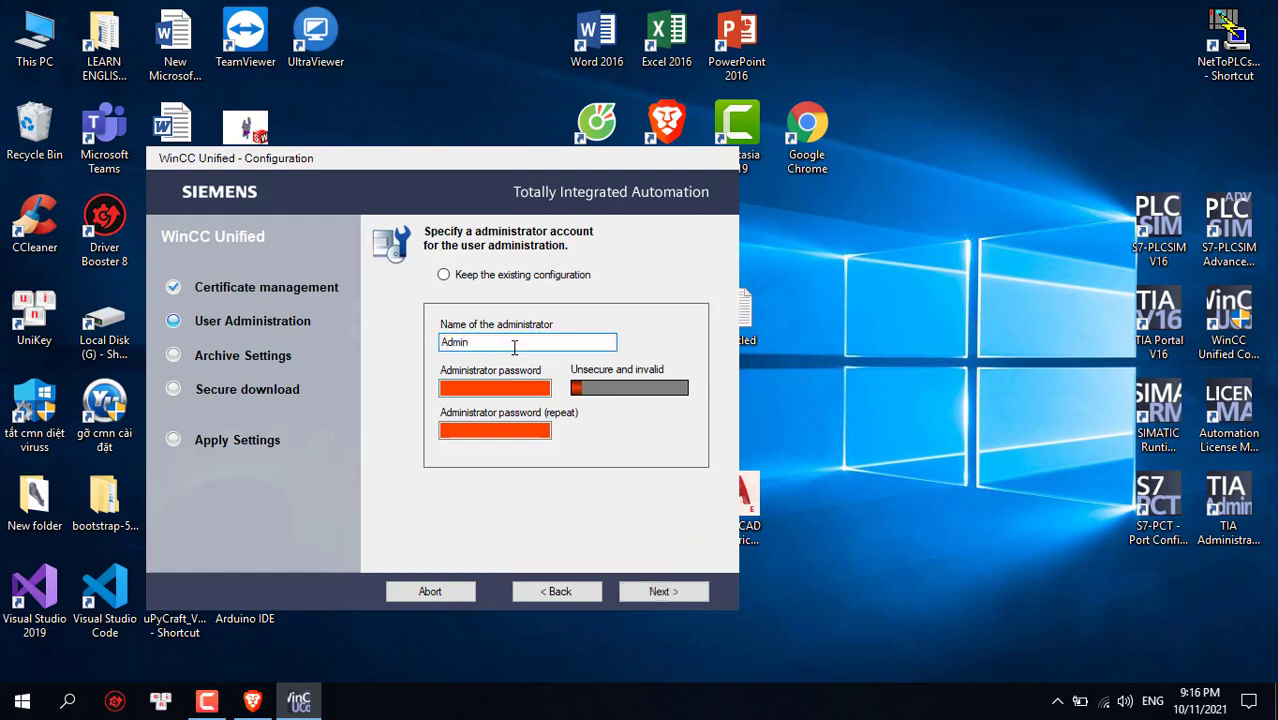
Enter and confirm the administrator password, then continue to Archive Settings
click(510, 388)
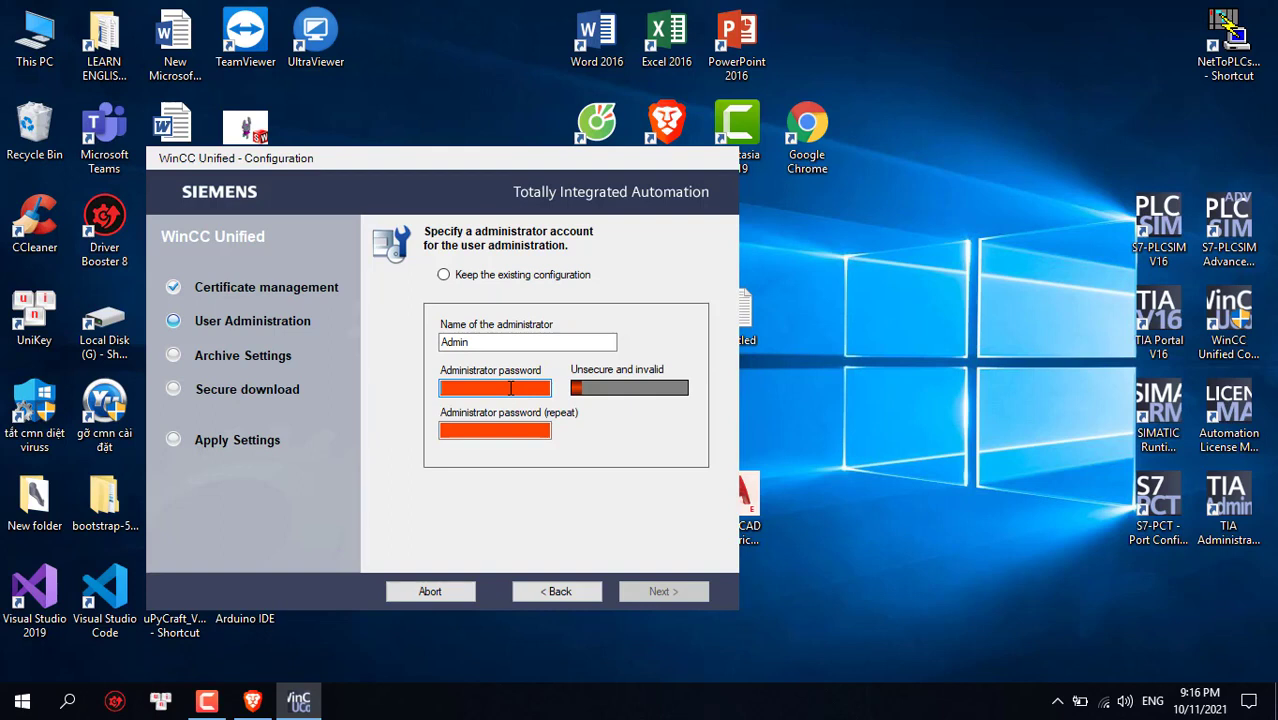
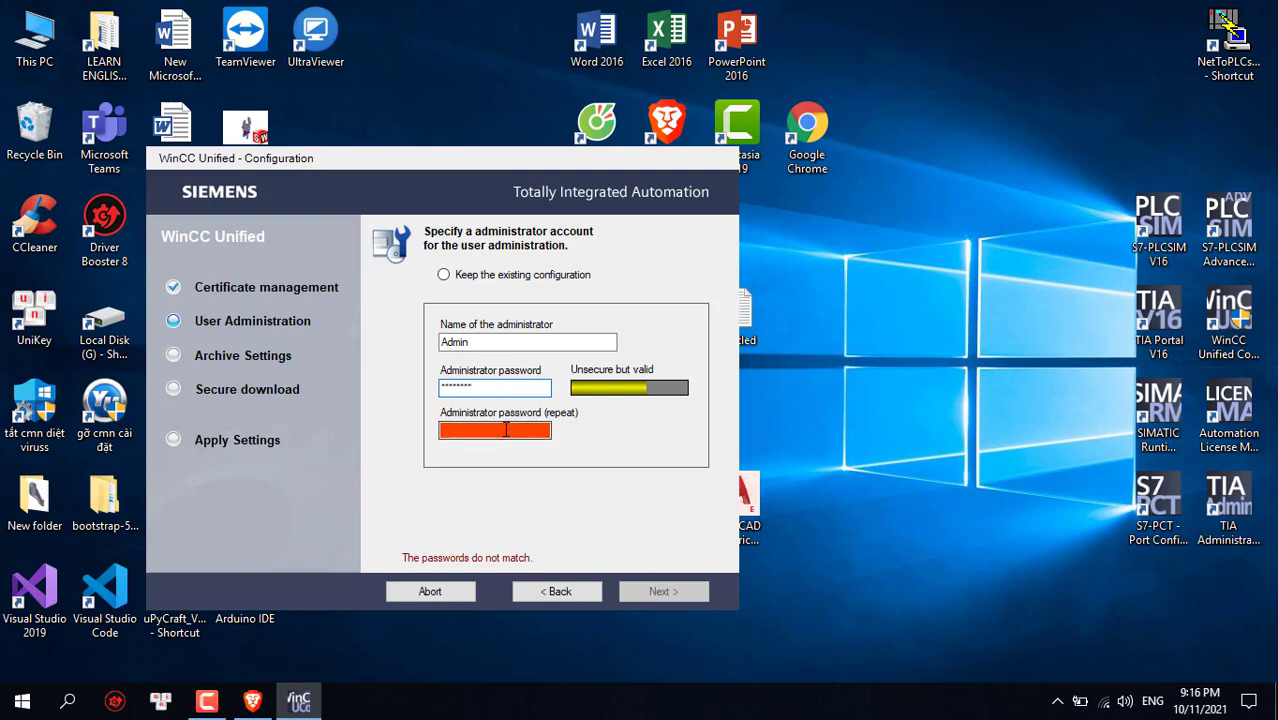
click(506, 432)
text(1)
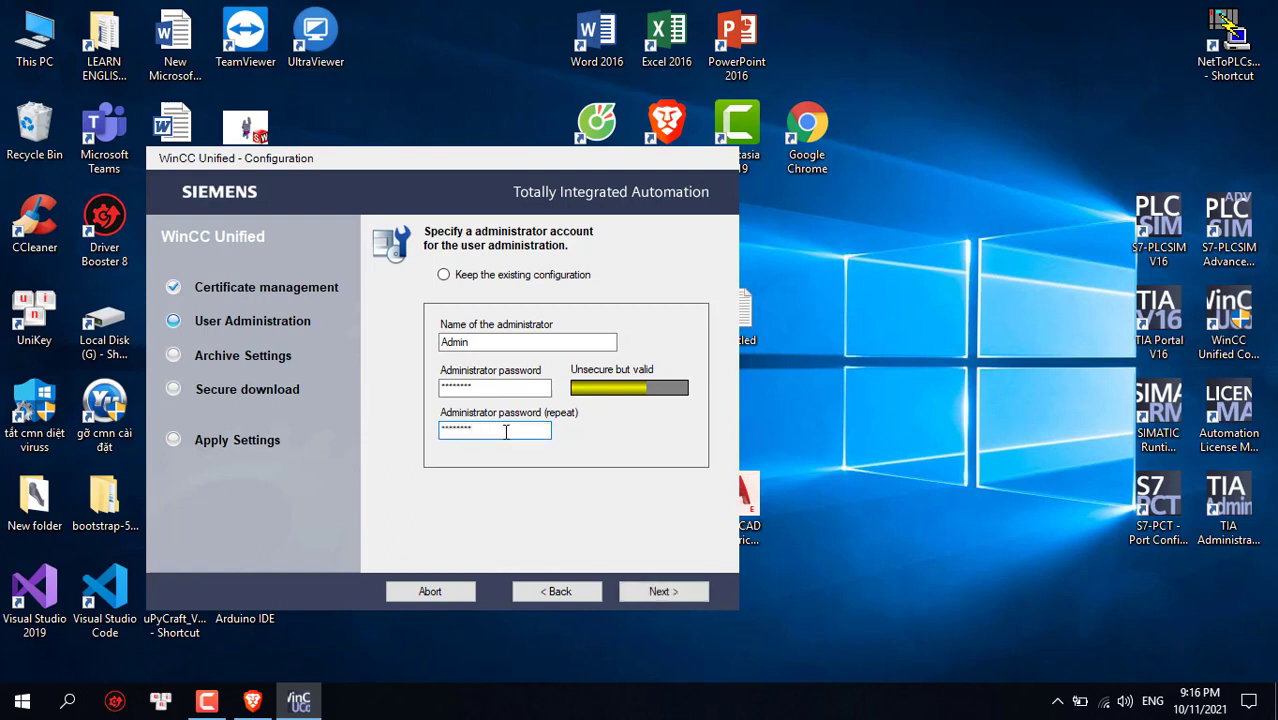
click(660, 591)
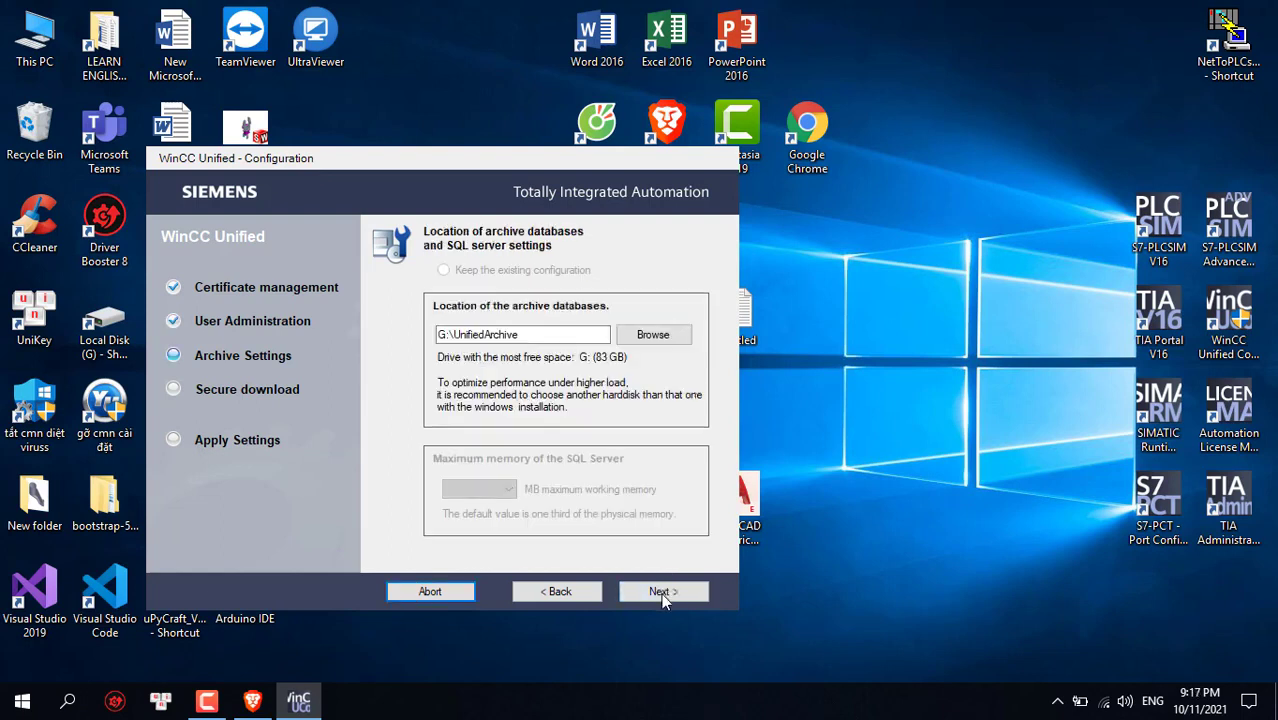
Keep the G:\UnifiedArchive default, deactivate secure download, and reach Apply settings
click(661, 592)
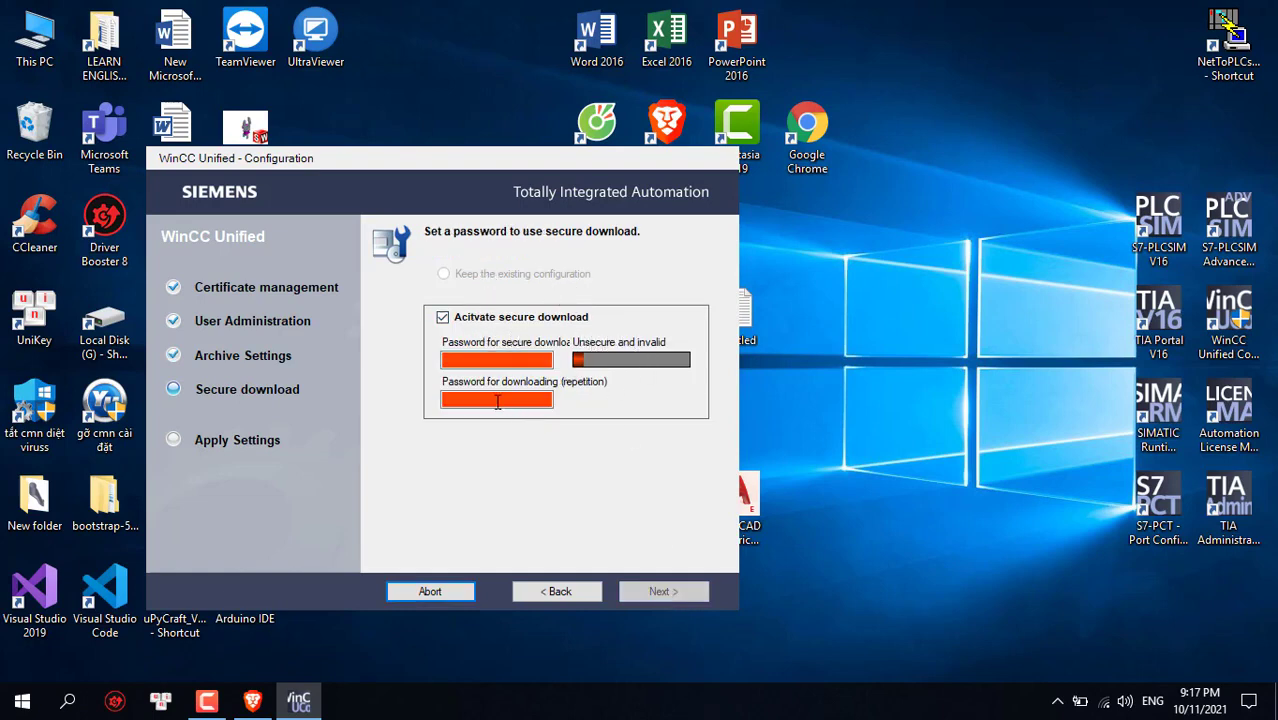
click(442, 317)
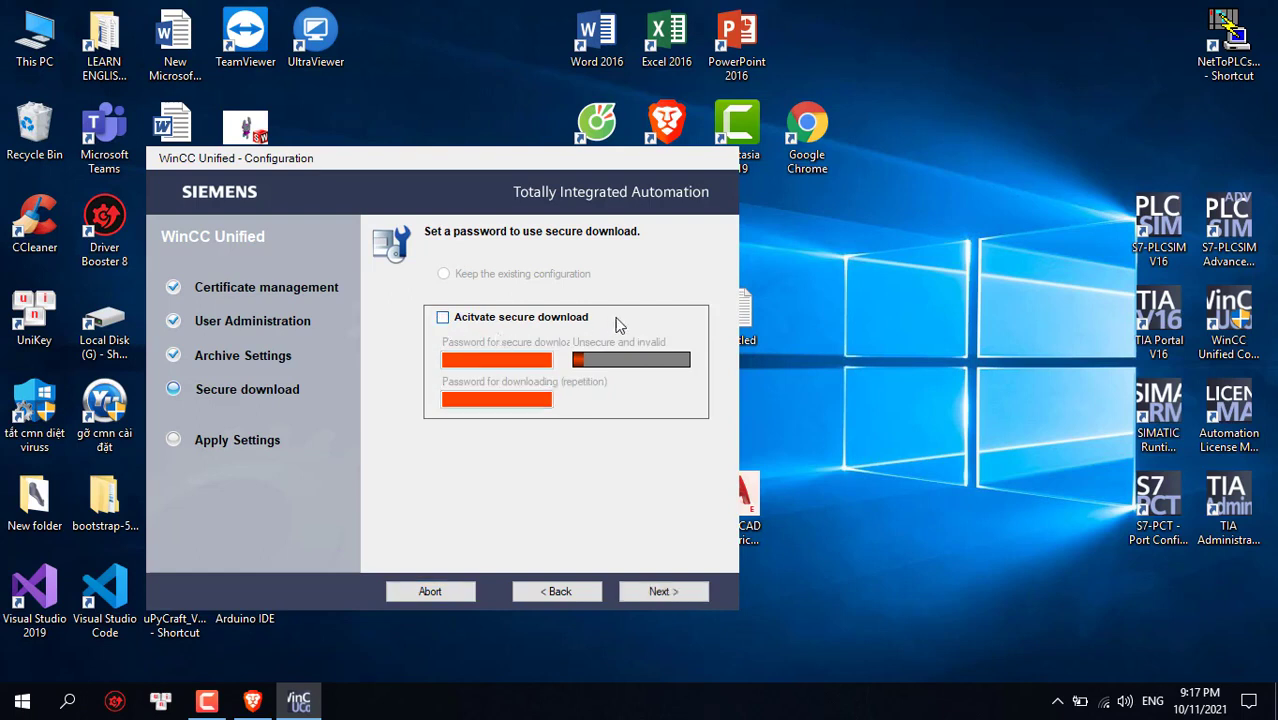
click(662, 592)
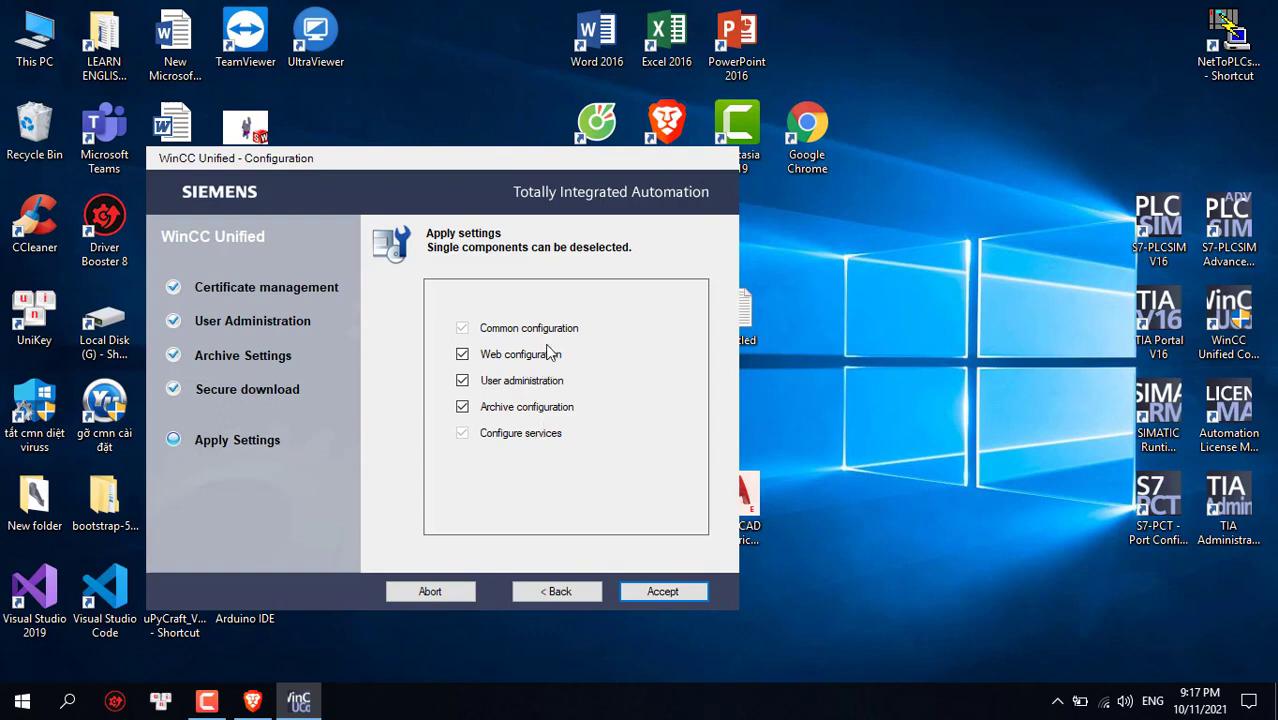
Accept the web, user administration and archive components to start applying the configuration
drag(566, 355, 483, 355)
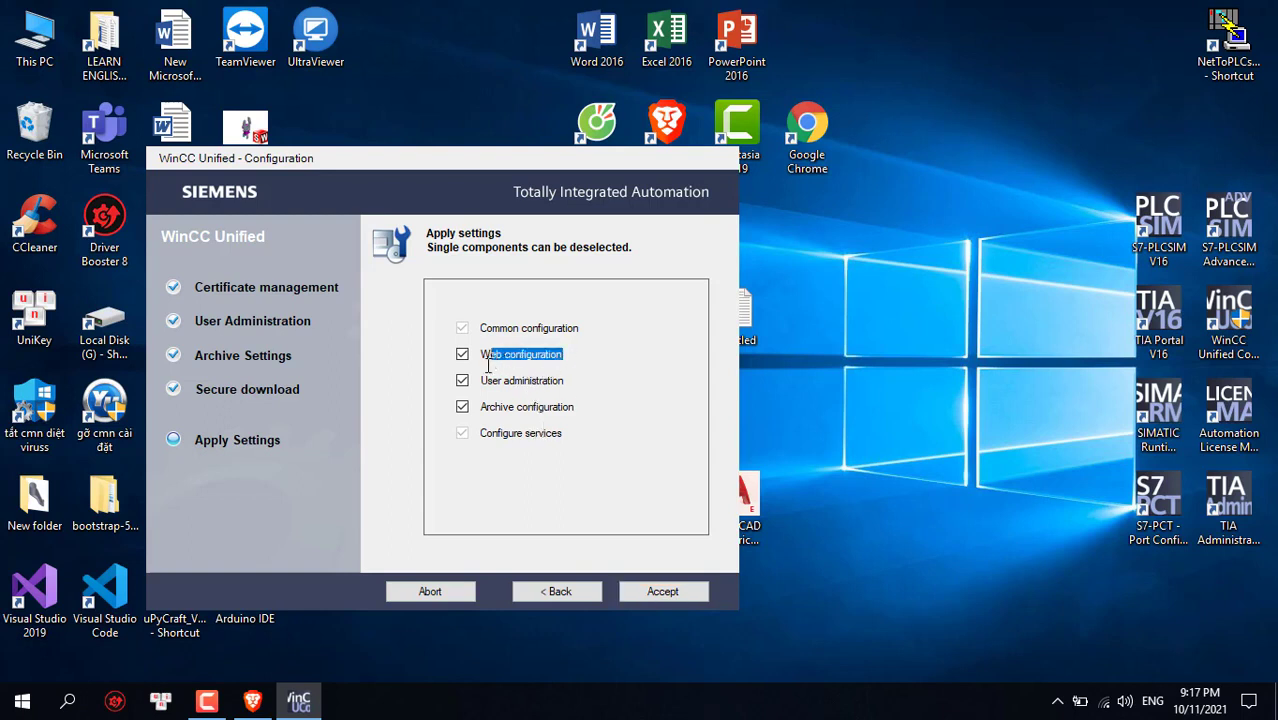
click(565, 432)
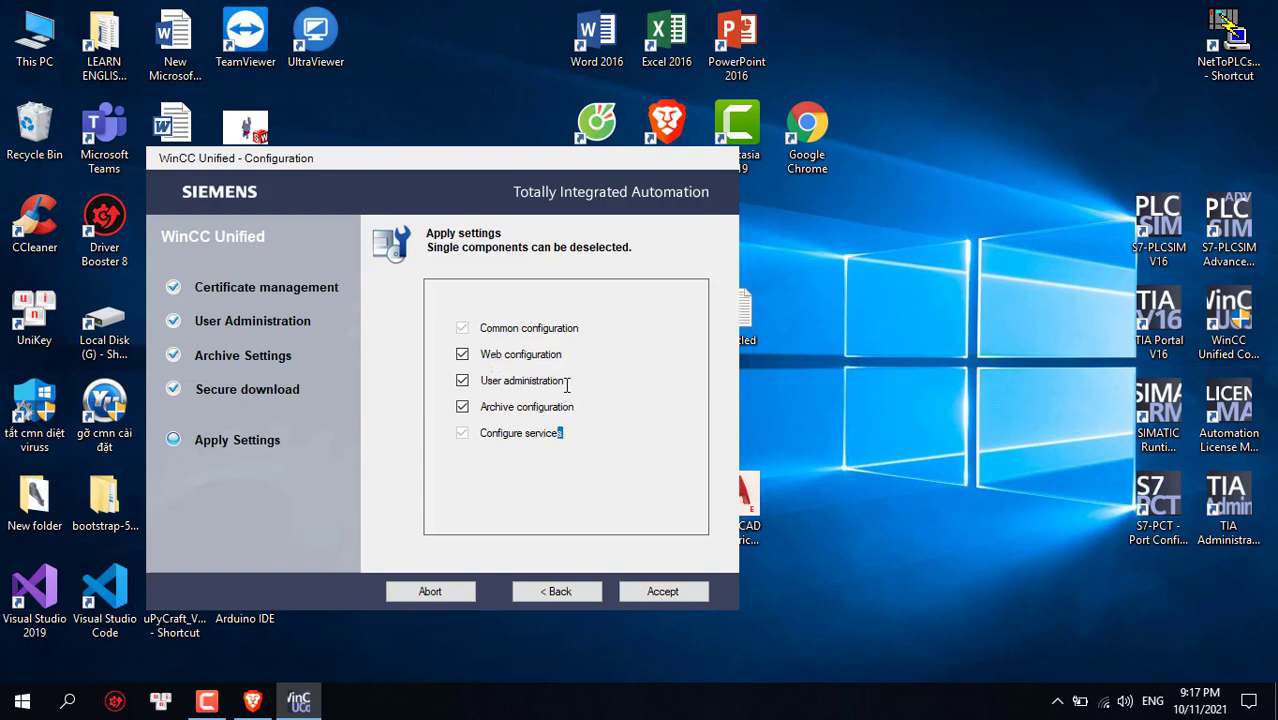
drag(567, 381, 502, 412)
click(562, 437)
click(652, 592)
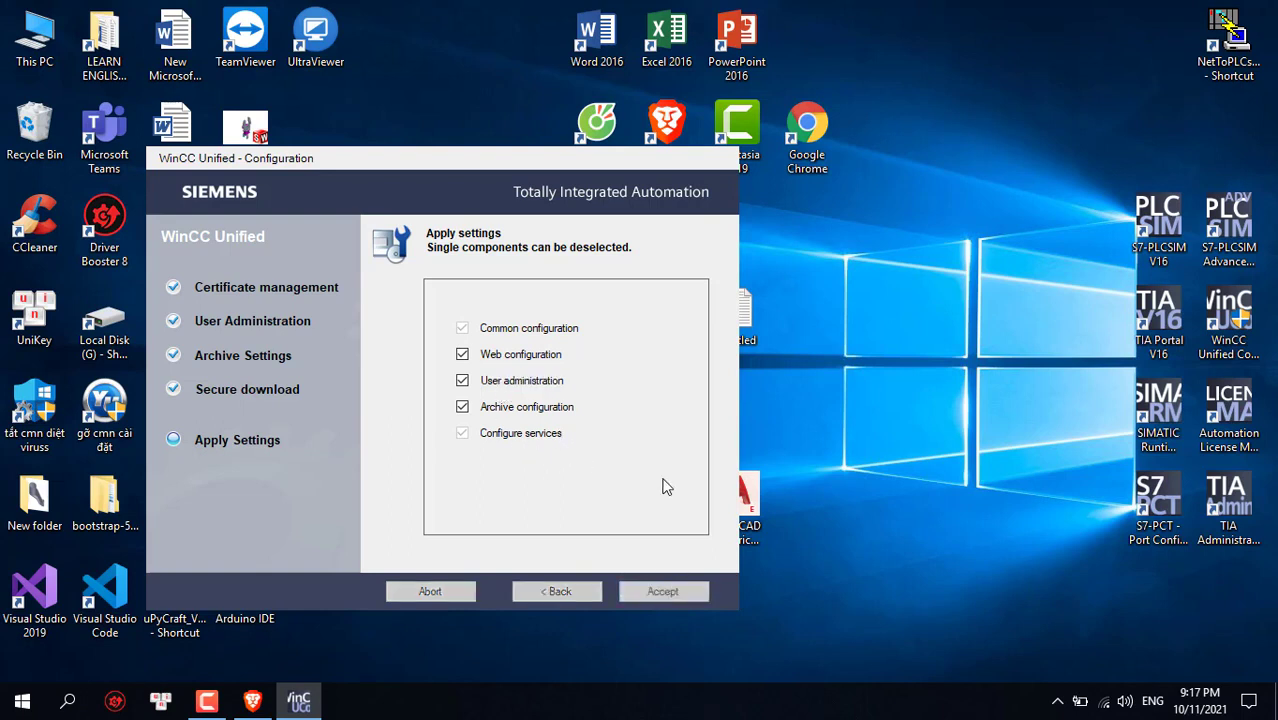
drag(461, 160, 706, 106)
click(1063, 213)
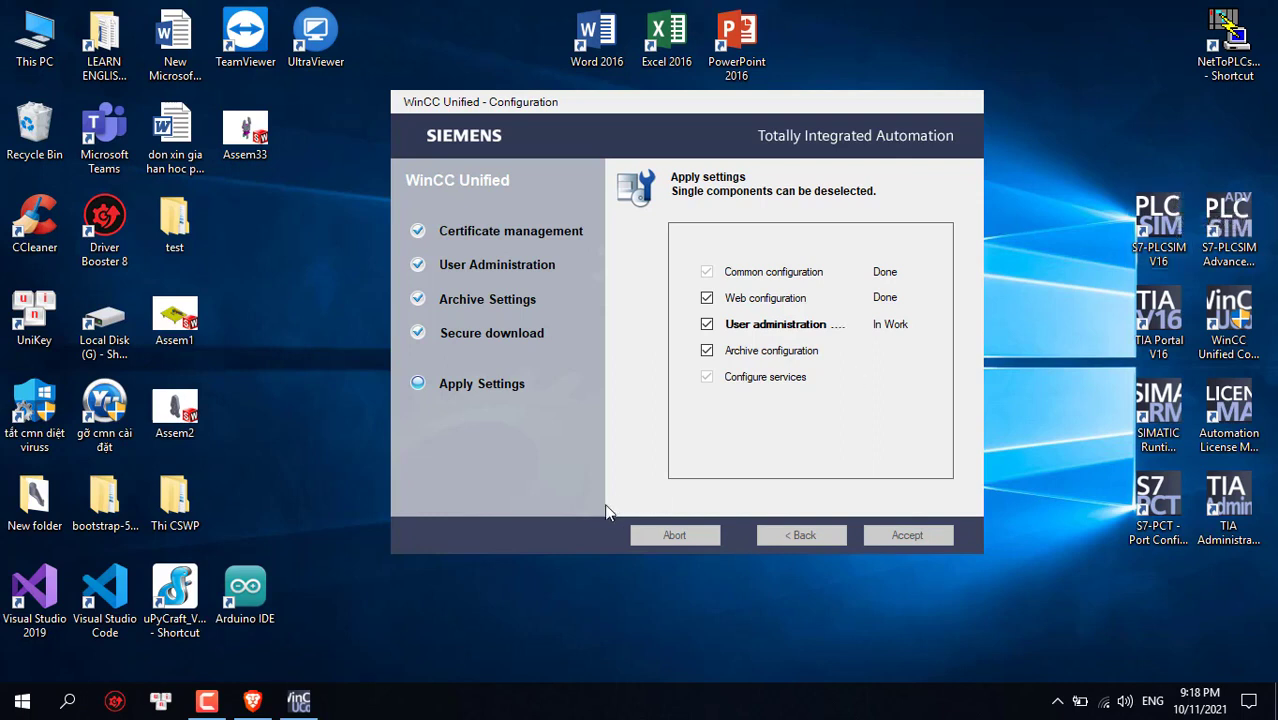
Launch TIA Portal V16 from its desktop icon
double_click(1159, 320)
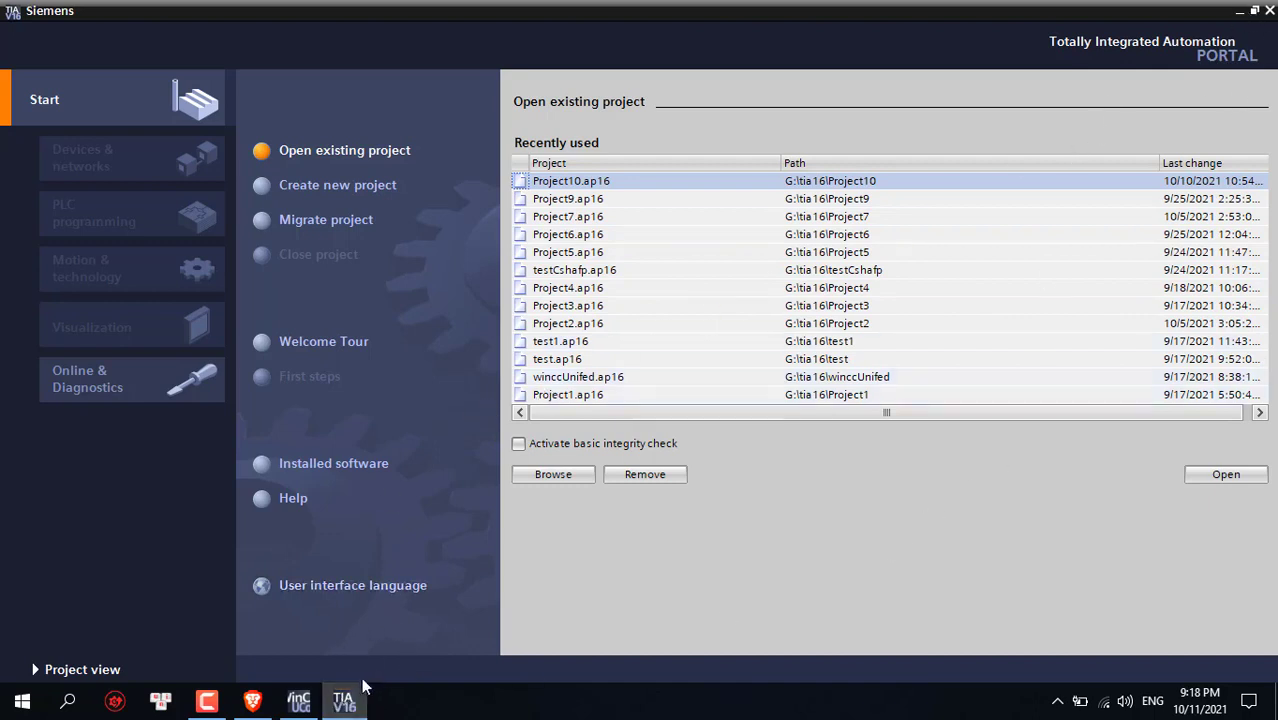
Create a new project named 'testuinfied' in G:\tia16
click(265, 188)
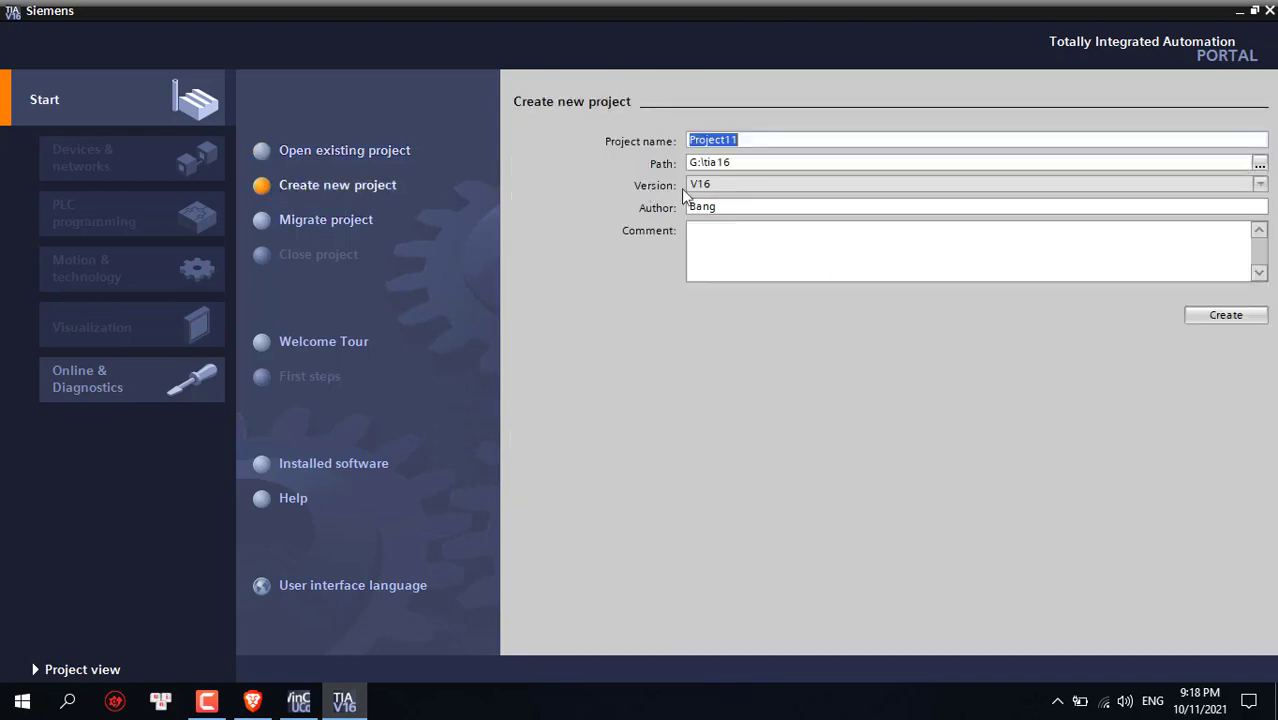
text(test)
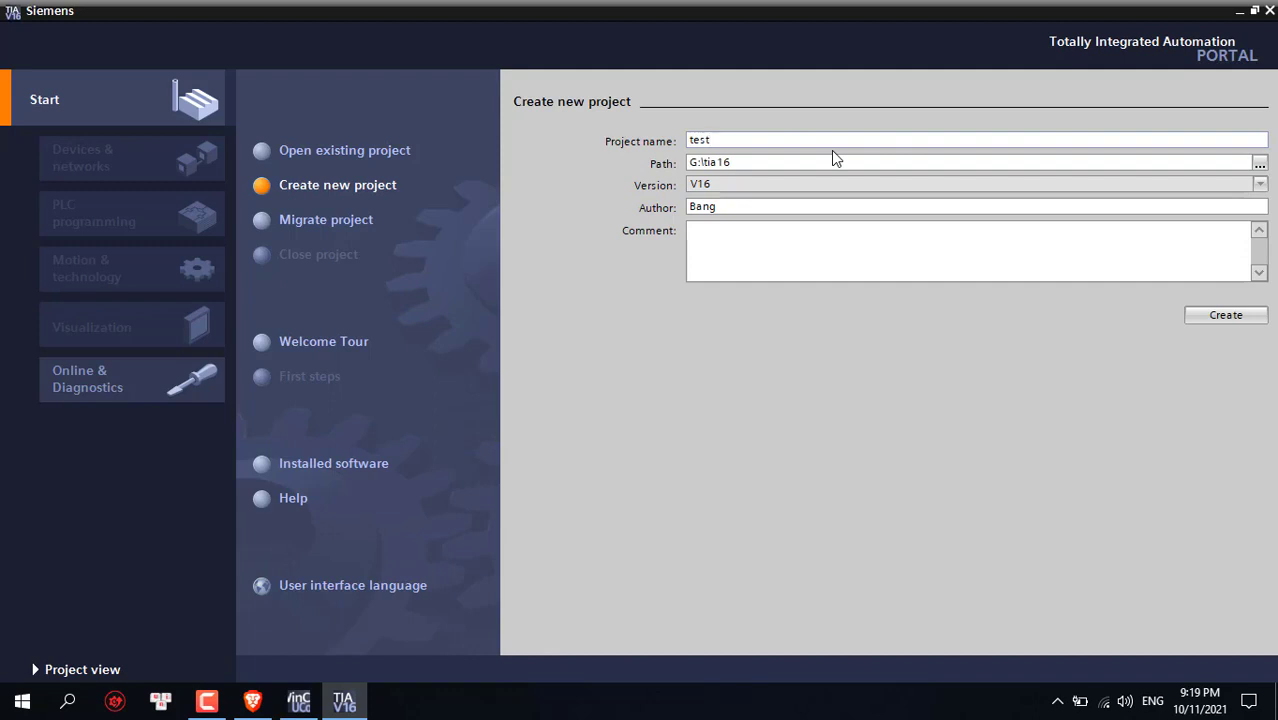
text(uinie)
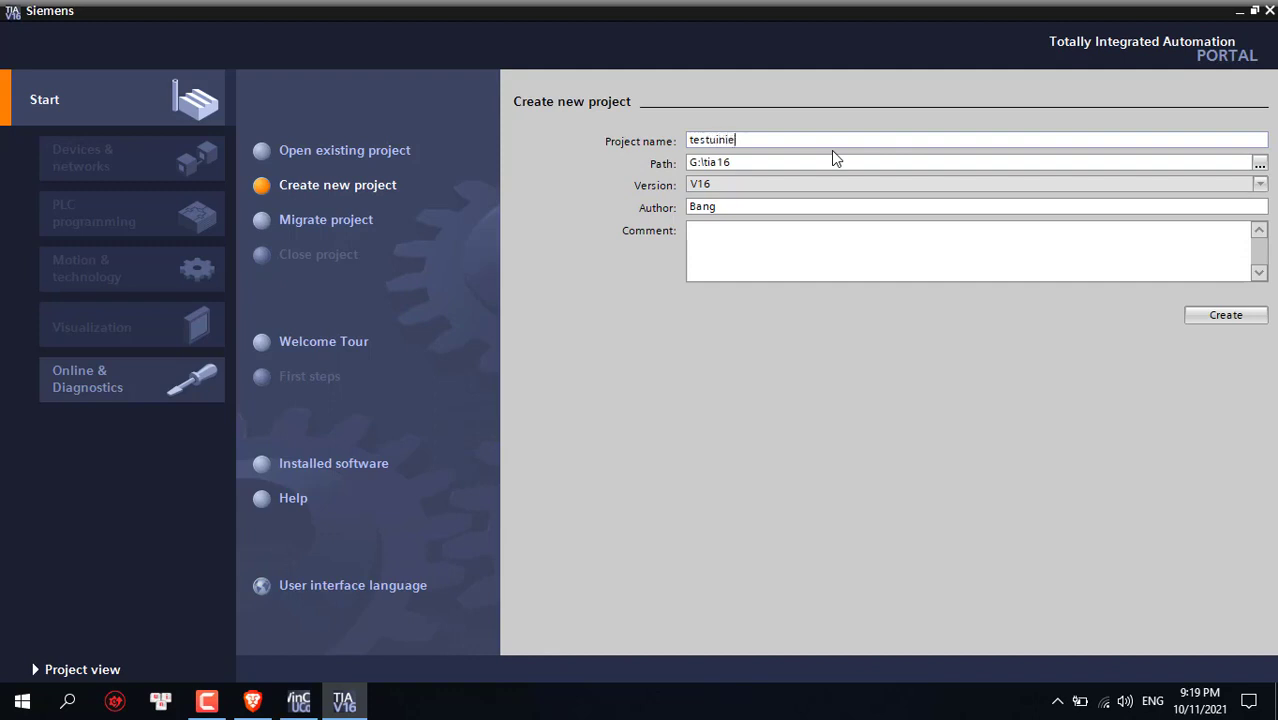
text(d)
key(BackSpace)
key(BackSpace)
key(BackSpace)
text(field)
key(BackSpace)
key(BackSpace)
key(BackSpace)
text(ed)
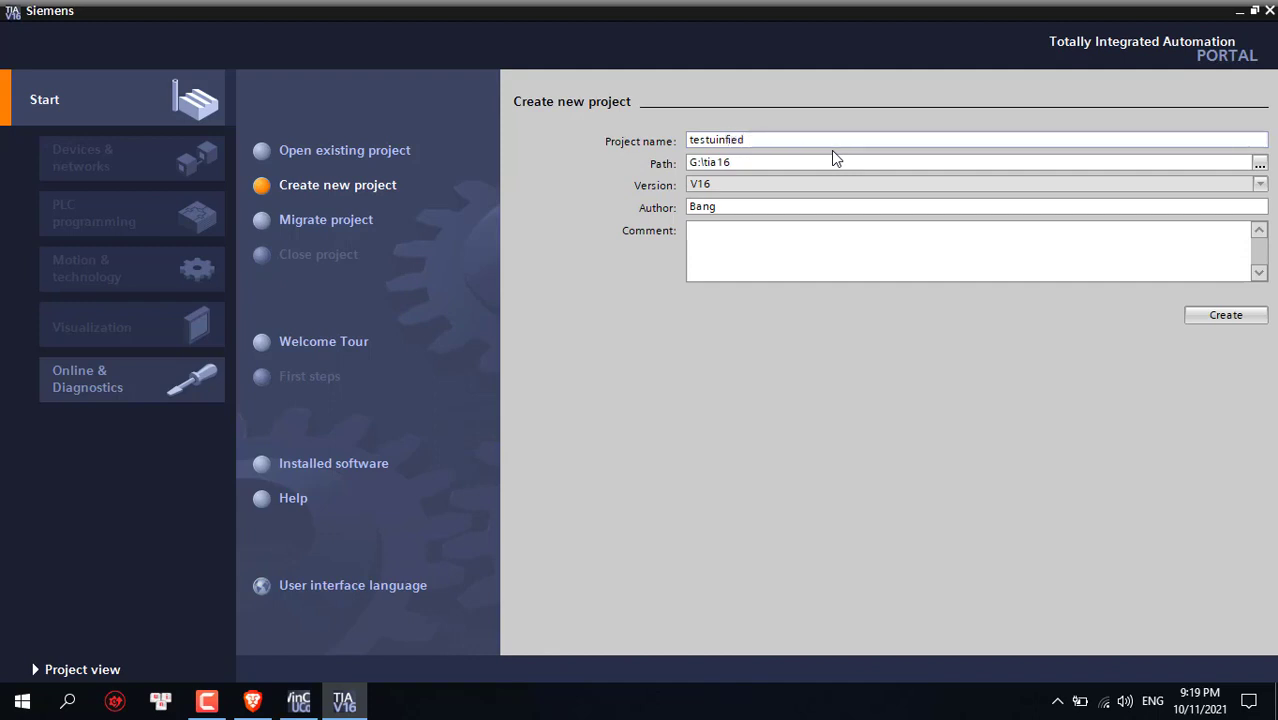
click(1152, 280)
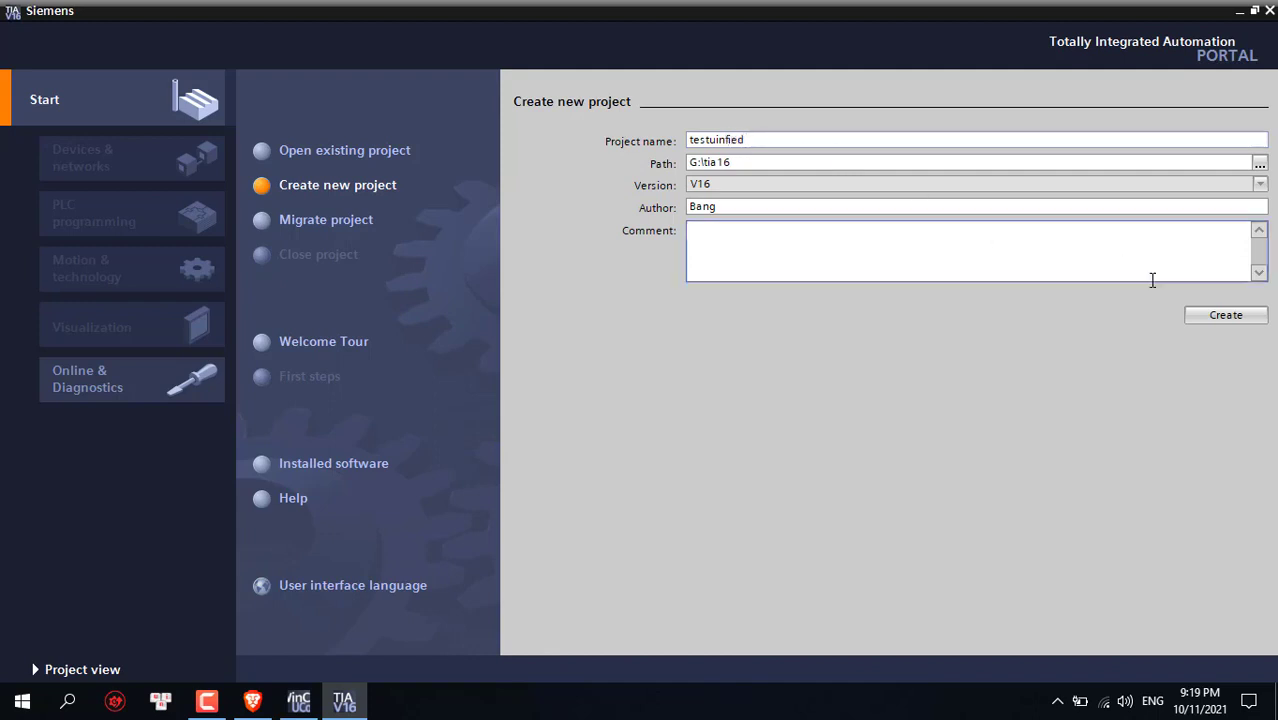
click(1221, 320)
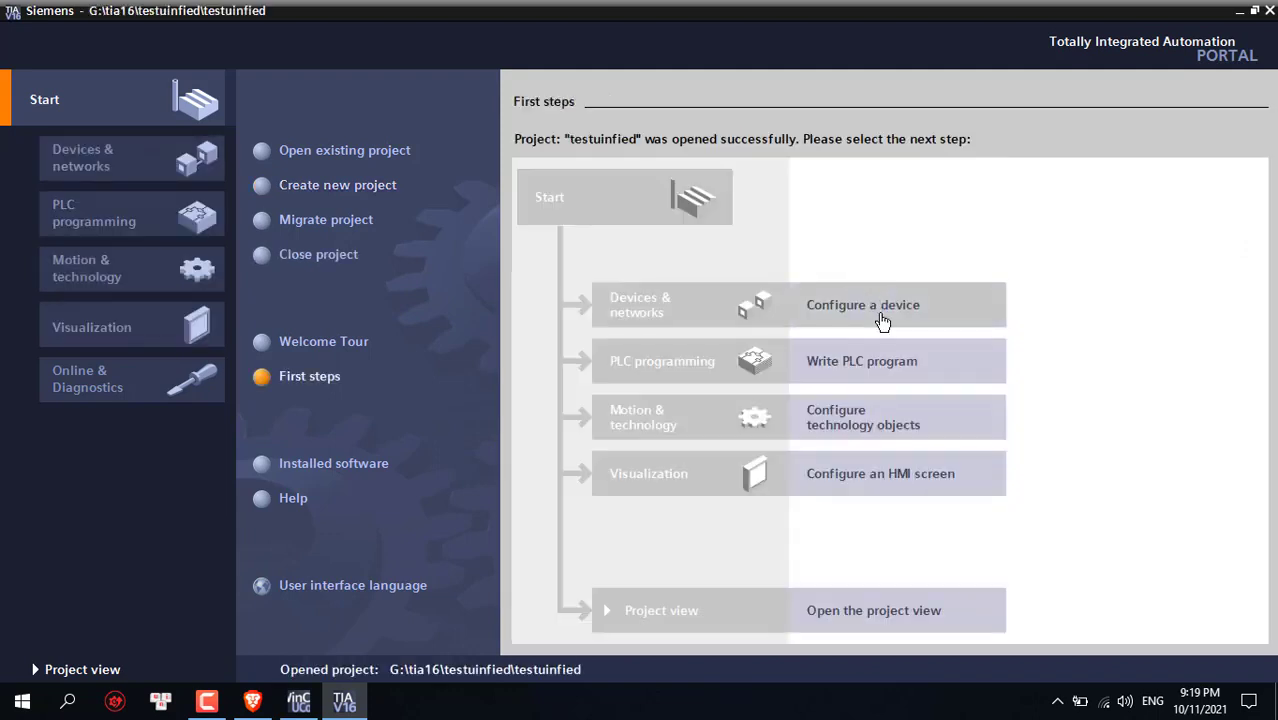
Browse the controller catalog to SIMATIC S7-1500 > CPU > CPU 1513-1 PN
click(881, 315)
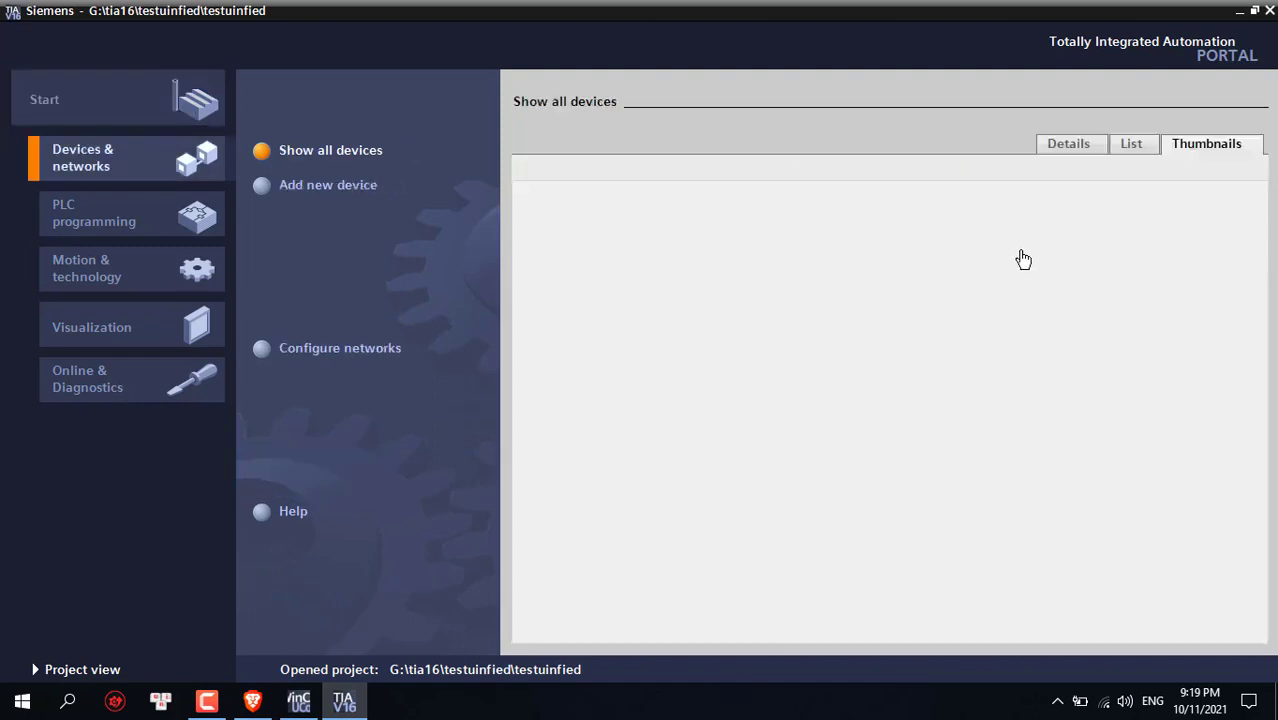
click(263, 186)
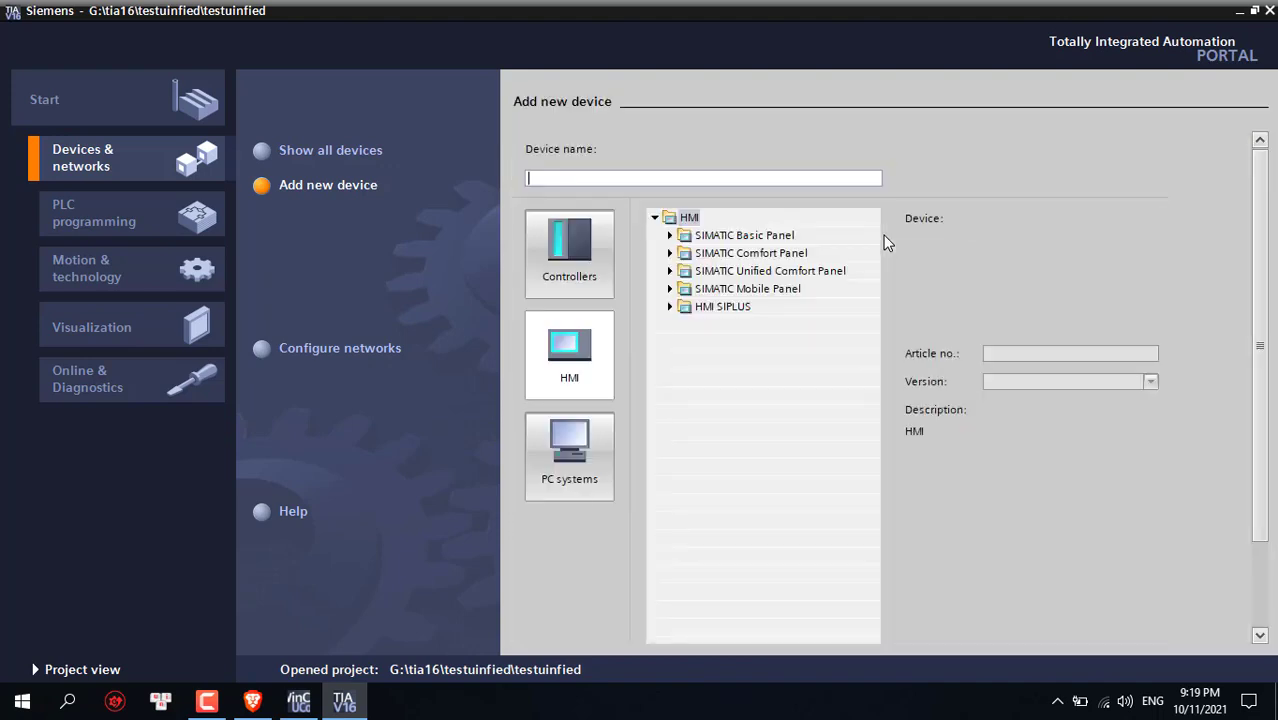
click(597, 255)
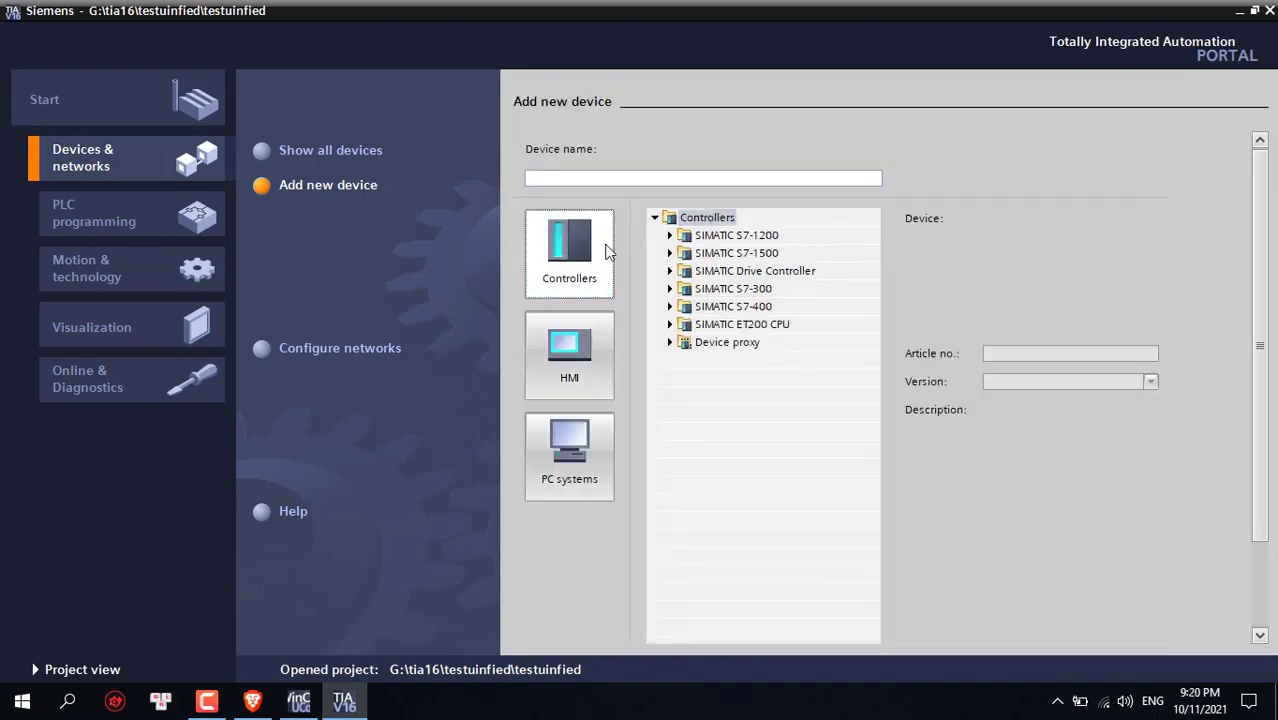
click(671, 254)
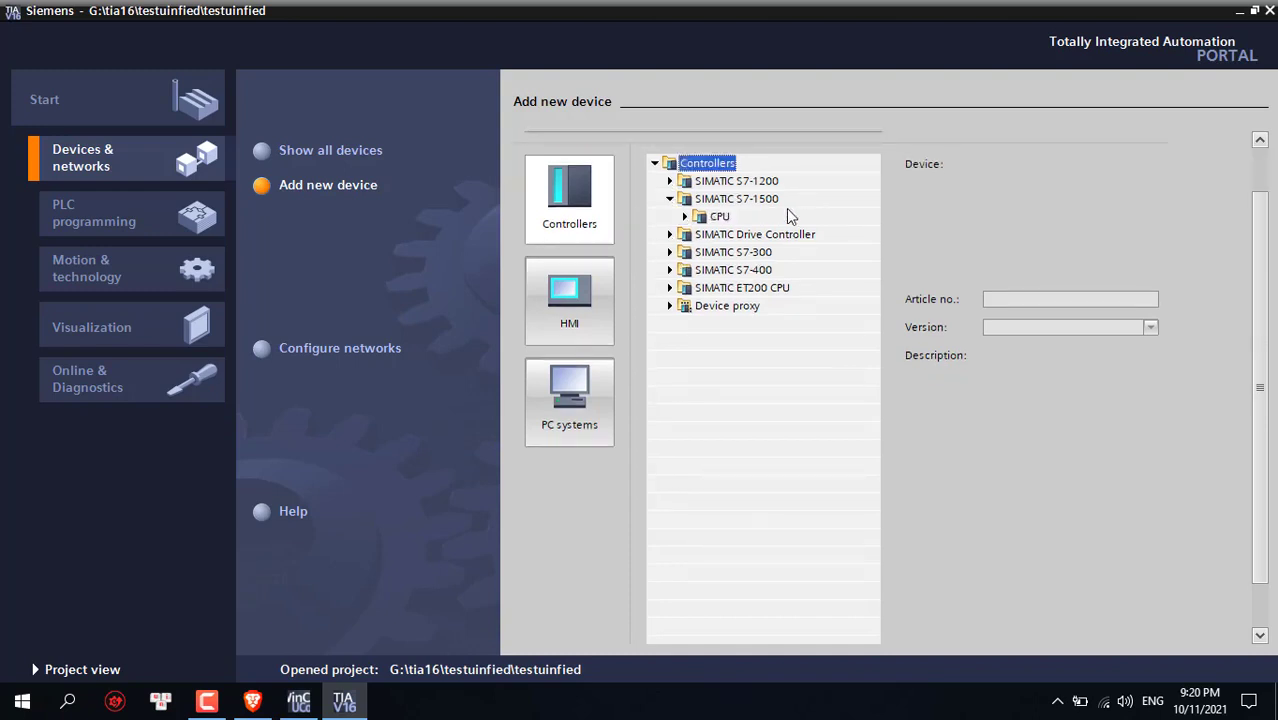
click(685, 216)
scroll(699, 226, up, 1)
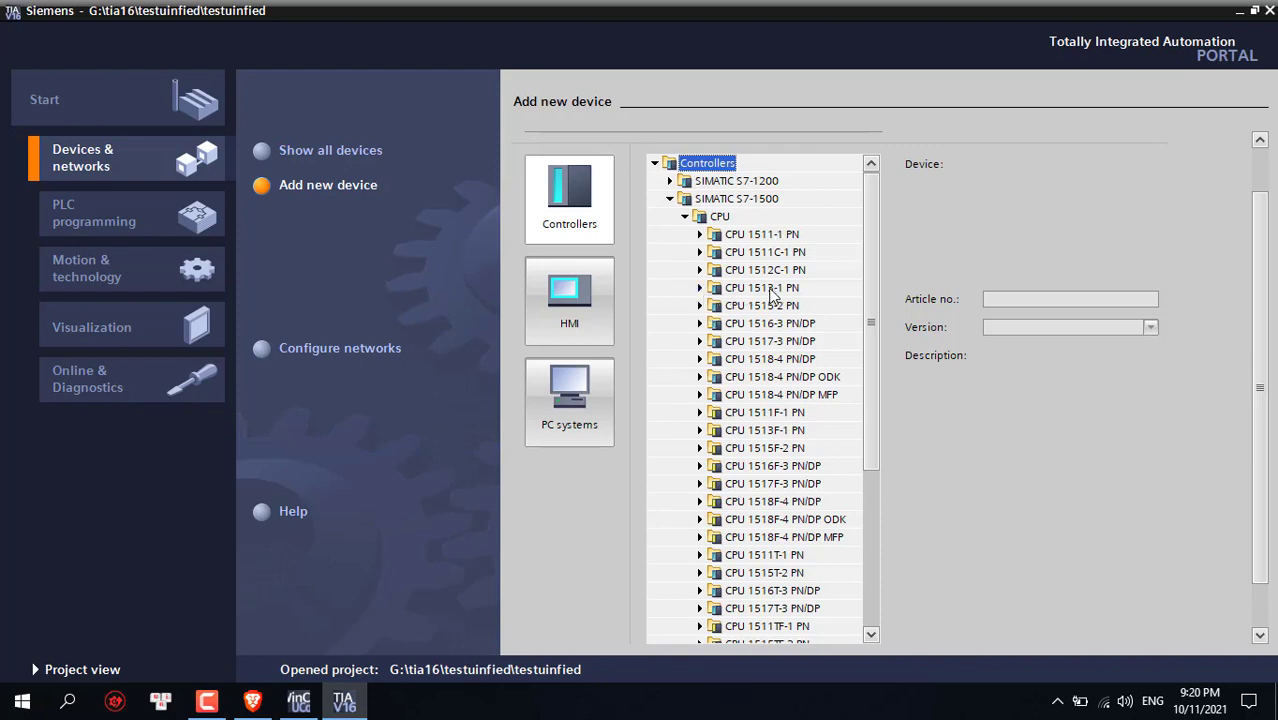
click(700, 288)
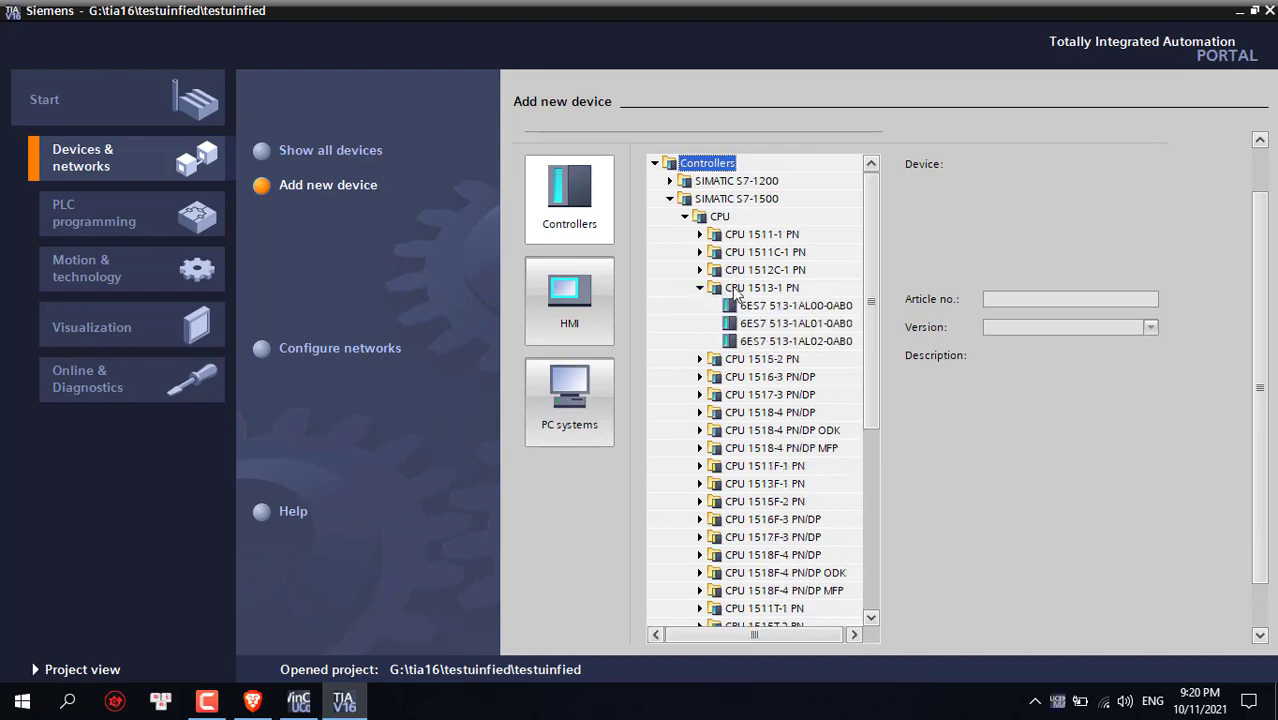
Pick CPU 1513-1 PN article 6ES7 513-1AL02-0AB0 to add it as PLC_1
click(745, 342)
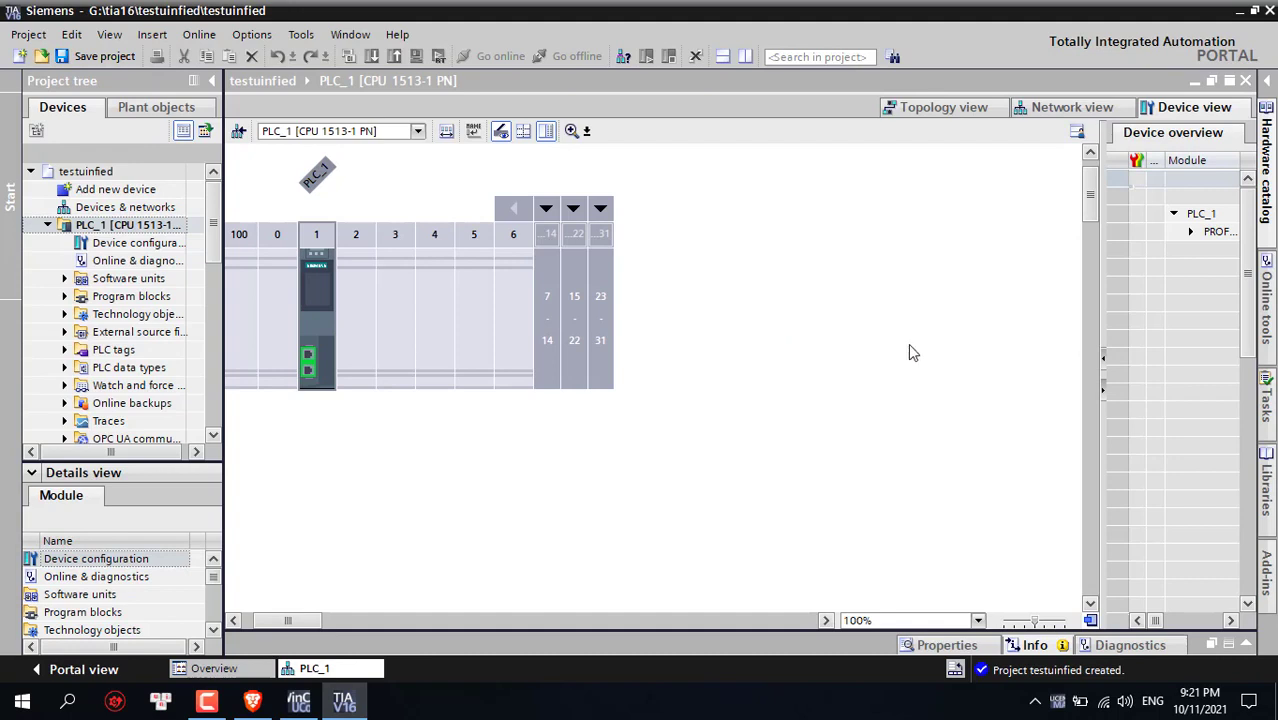
Check PLC_1's Ethernet address (IP 192.168.0.1), then deselect the CPU to show the rack
click(329, 280)
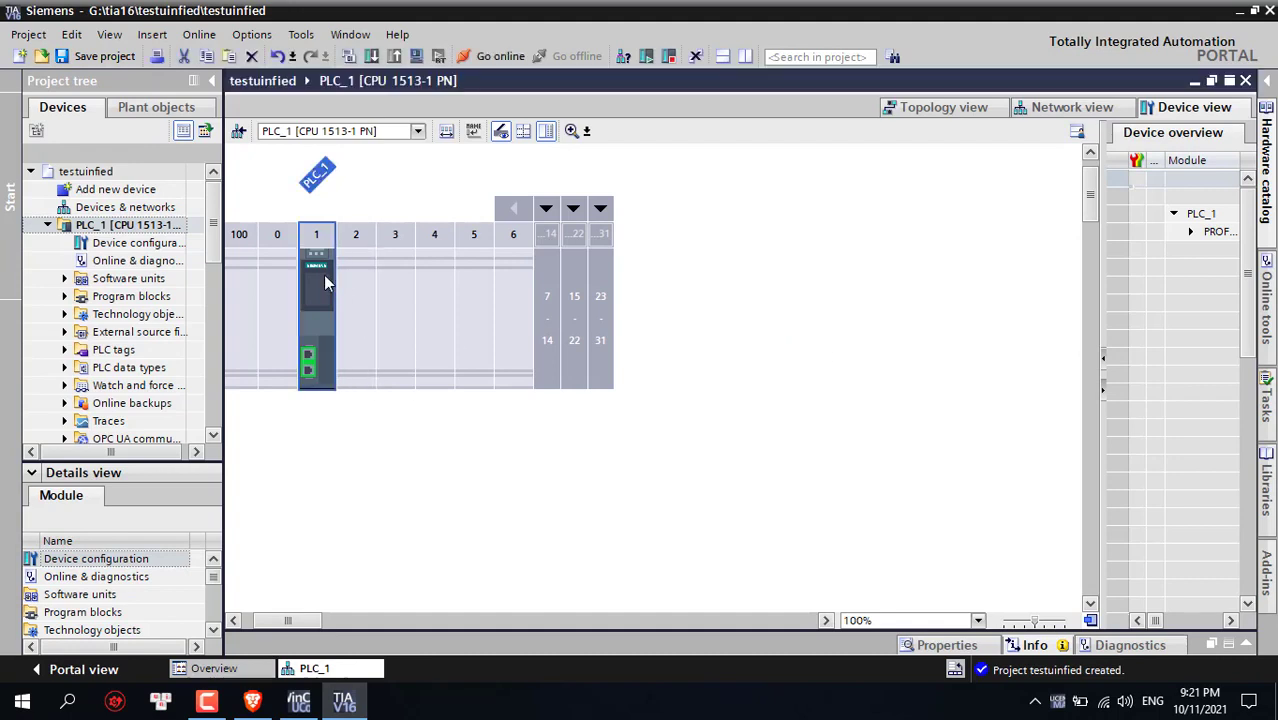
right_click(322, 275)
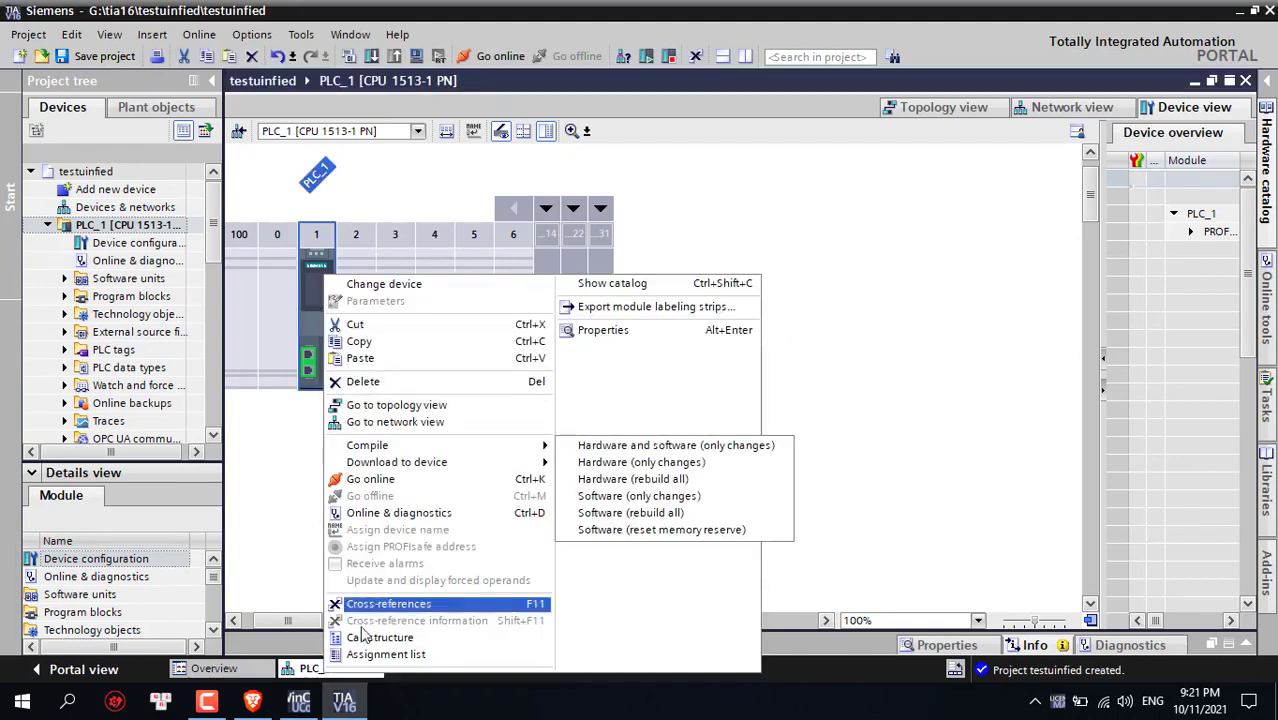
click(613, 332)
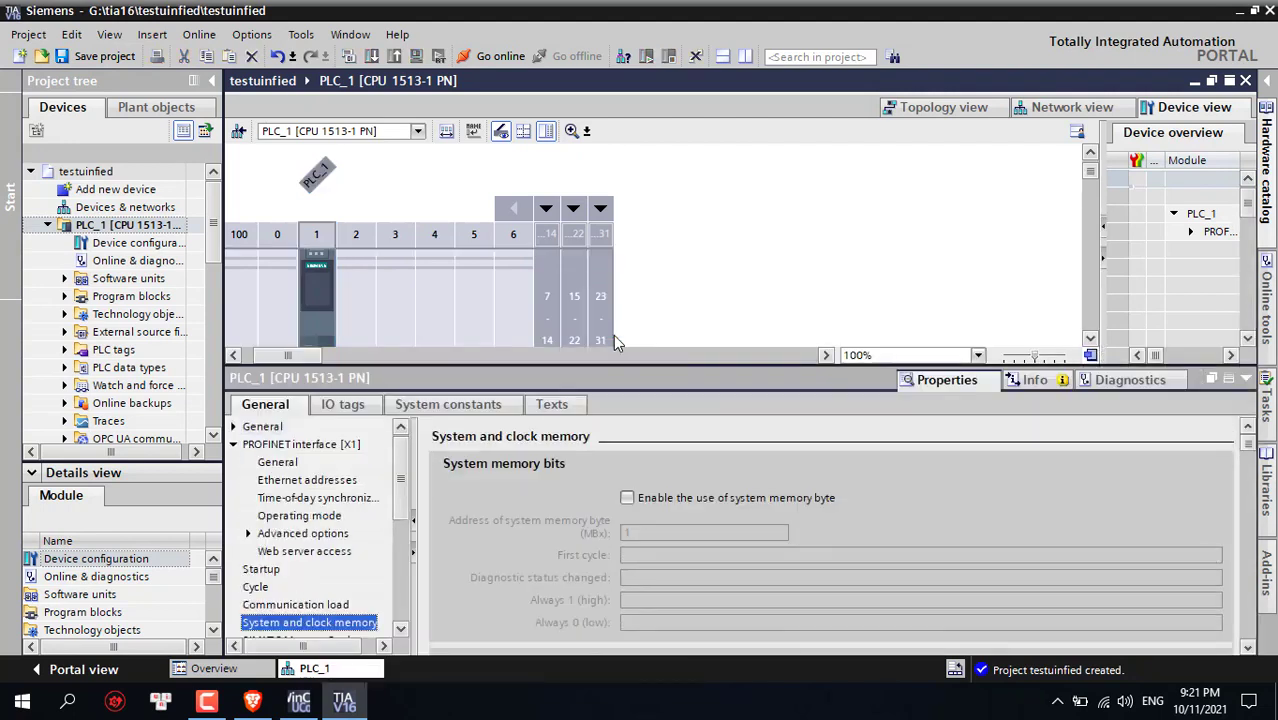
click(342, 481)
scroll(830, 568, down, 1)
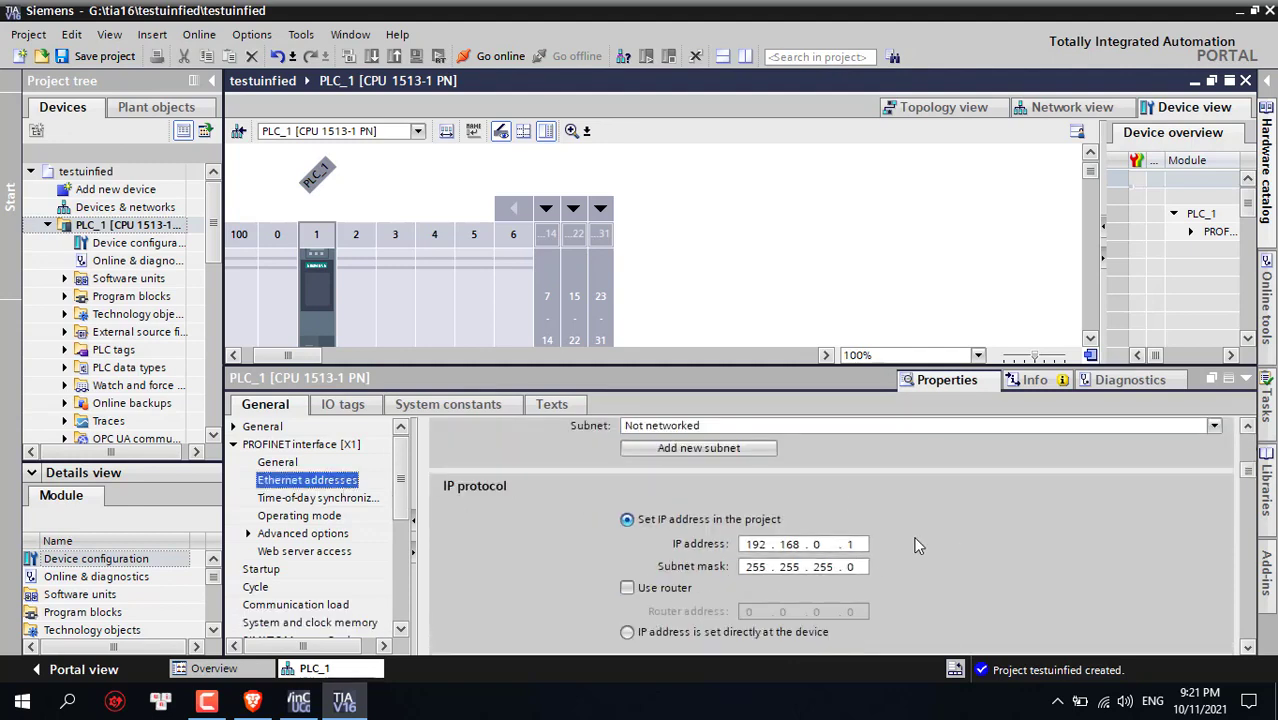
drag(878, 364, 878, 224)
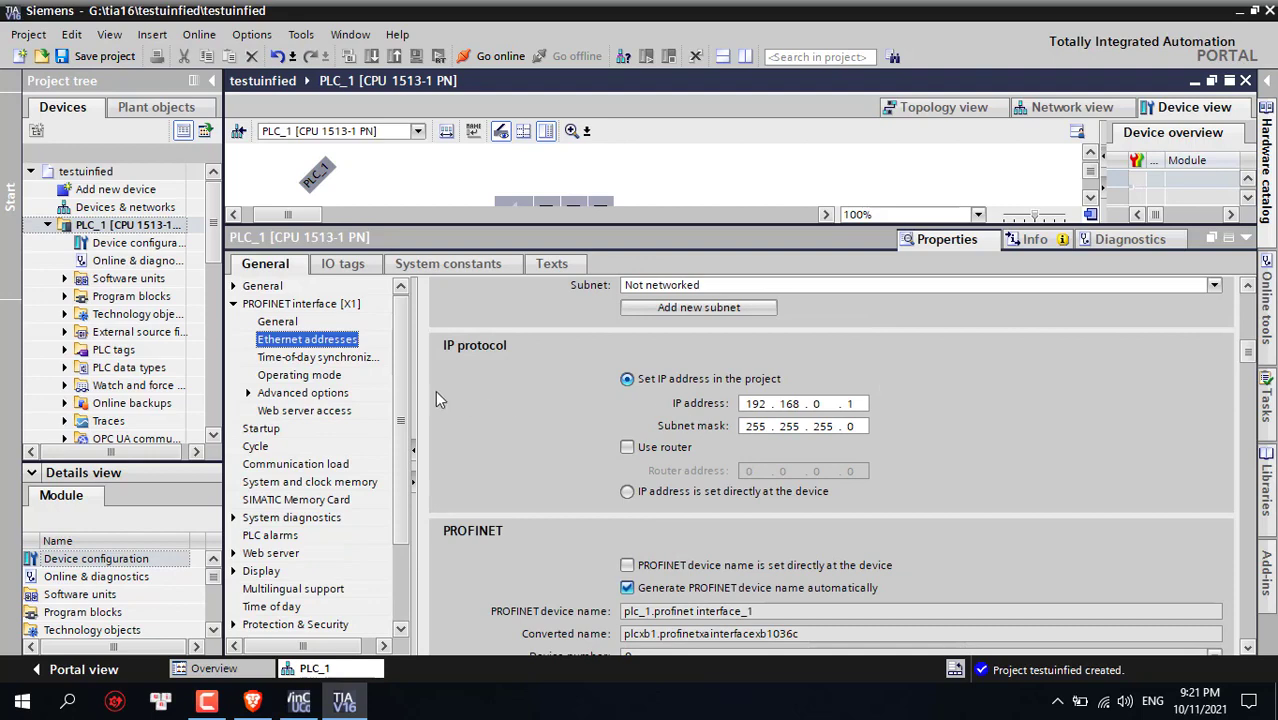
drag(397, 403, 398, 517)
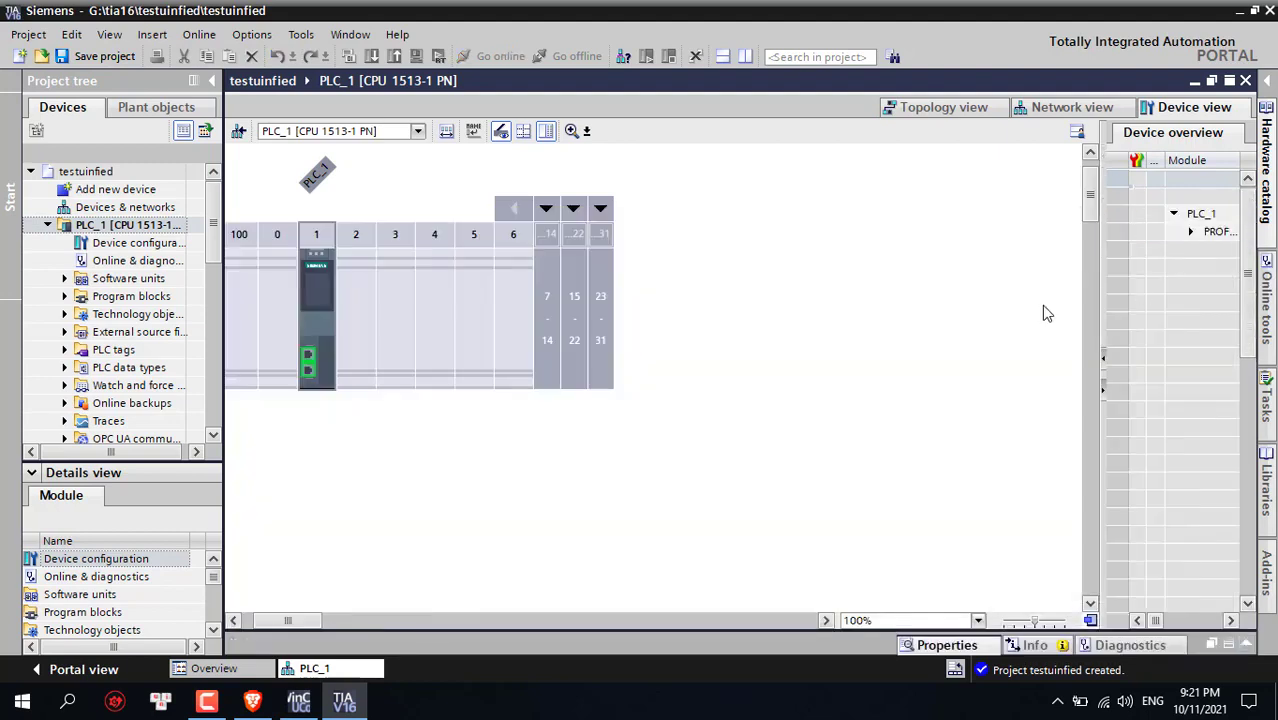
click(782, 310)
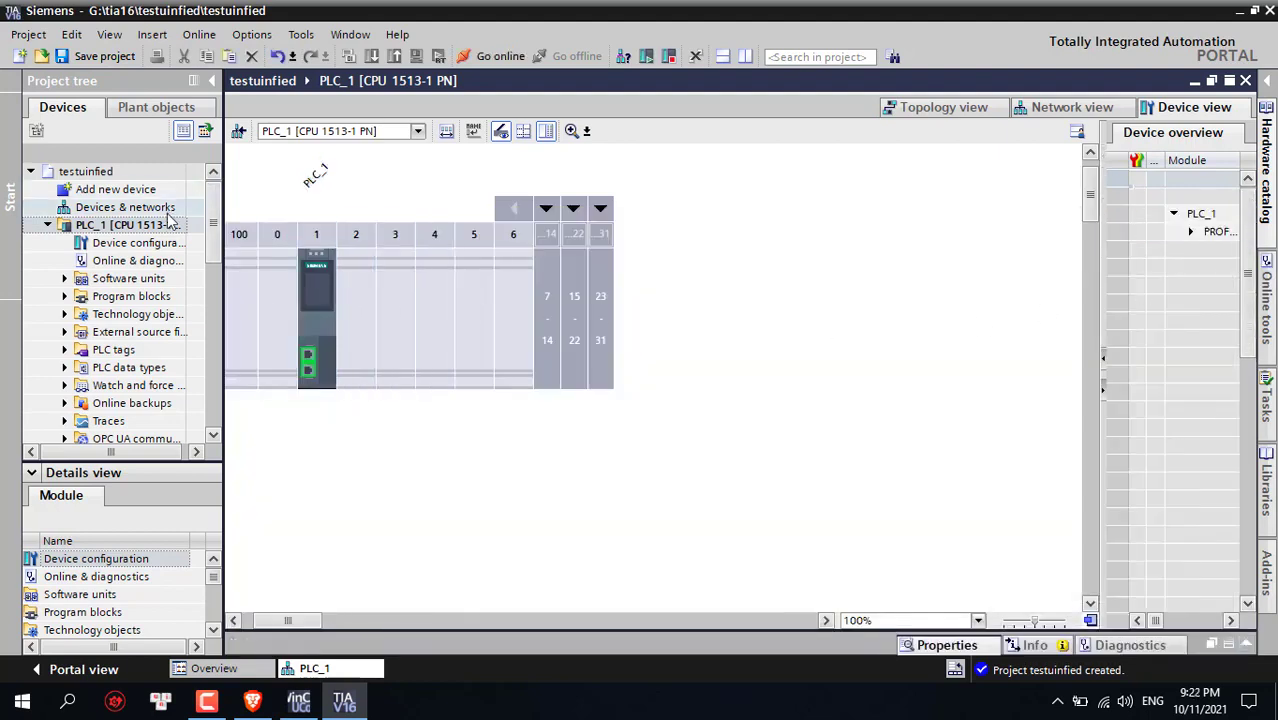
Add a SIMATIC Unified PC from PC systems > SIMATIC HMI application as a new device
double_click(118, 190)
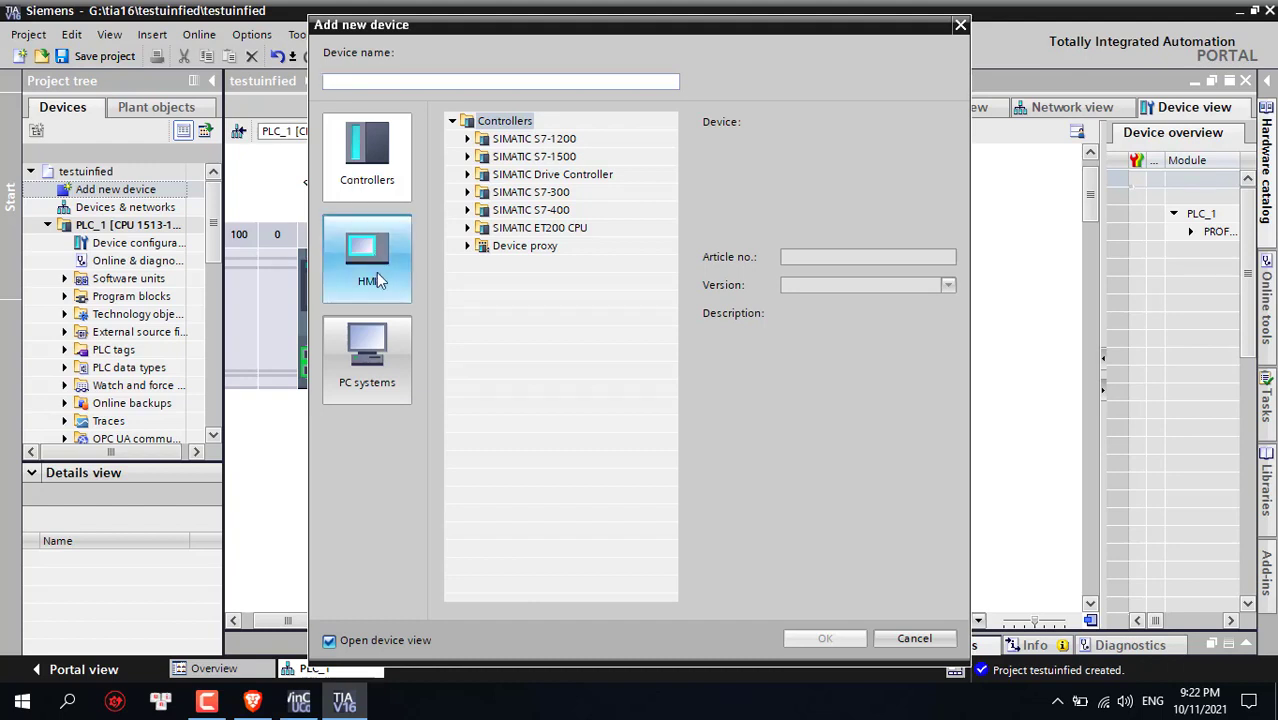
click(380, 343)
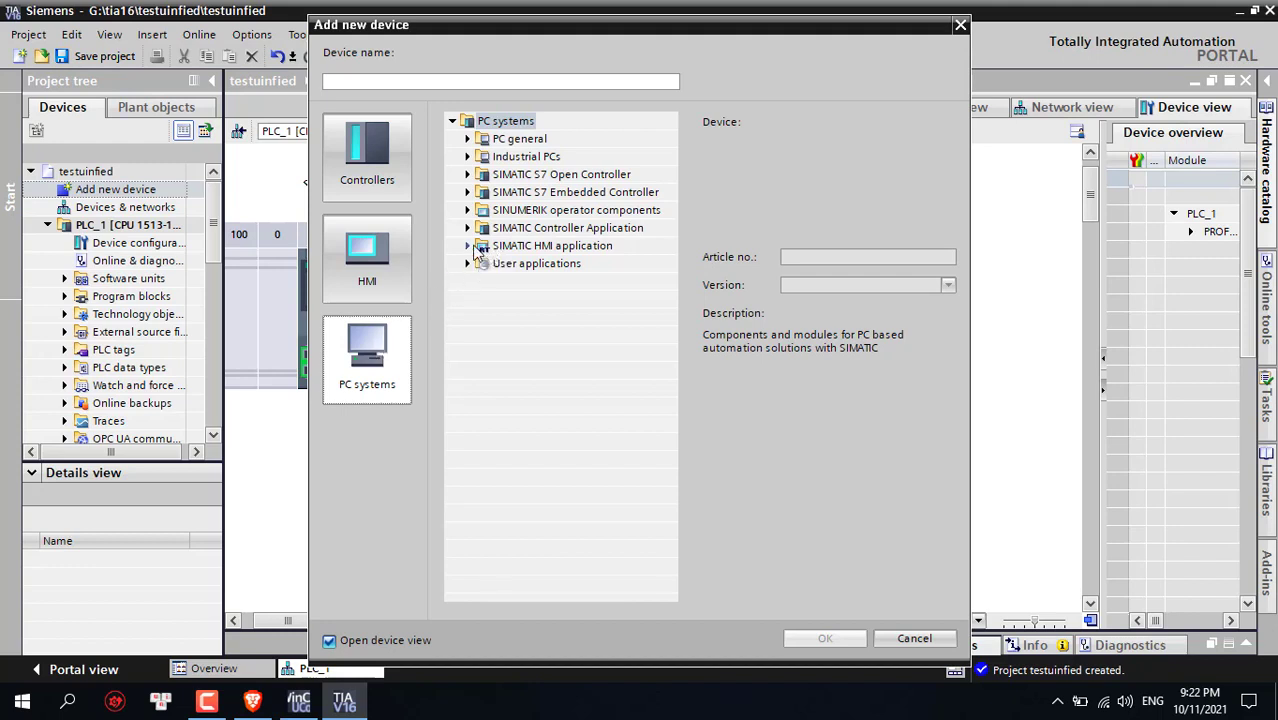
click(470, 246)
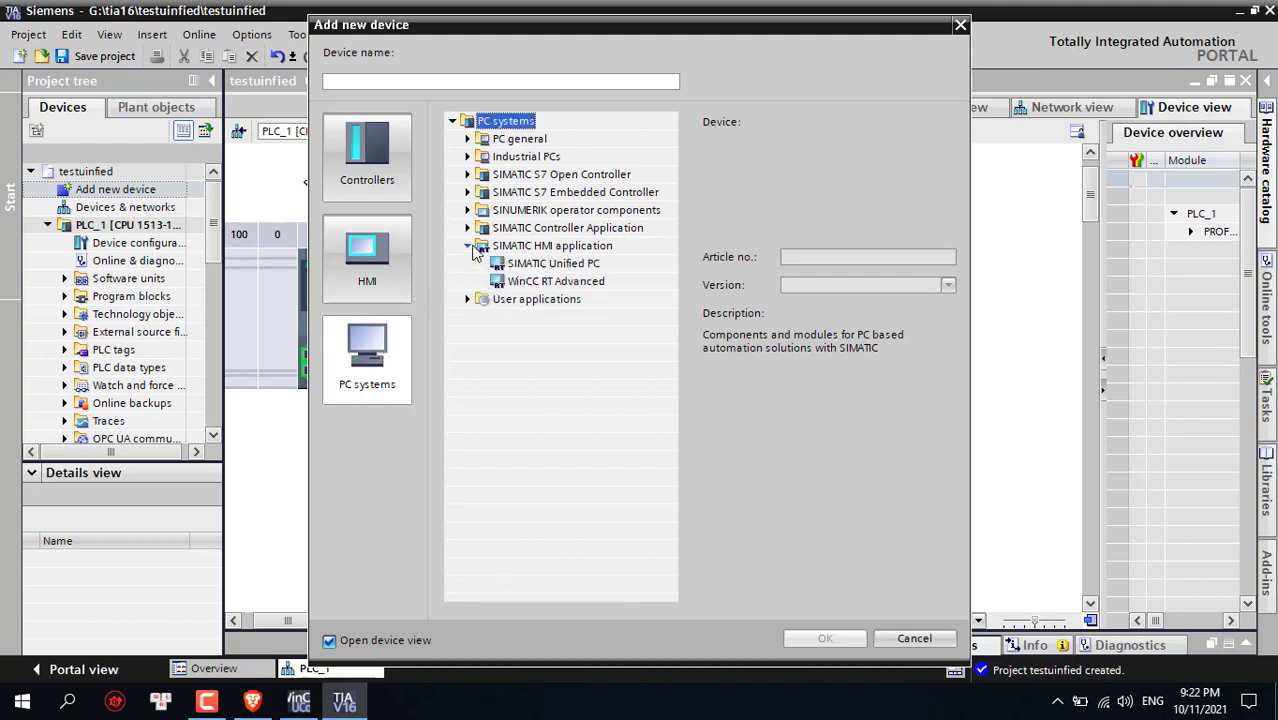
click(556, 270)
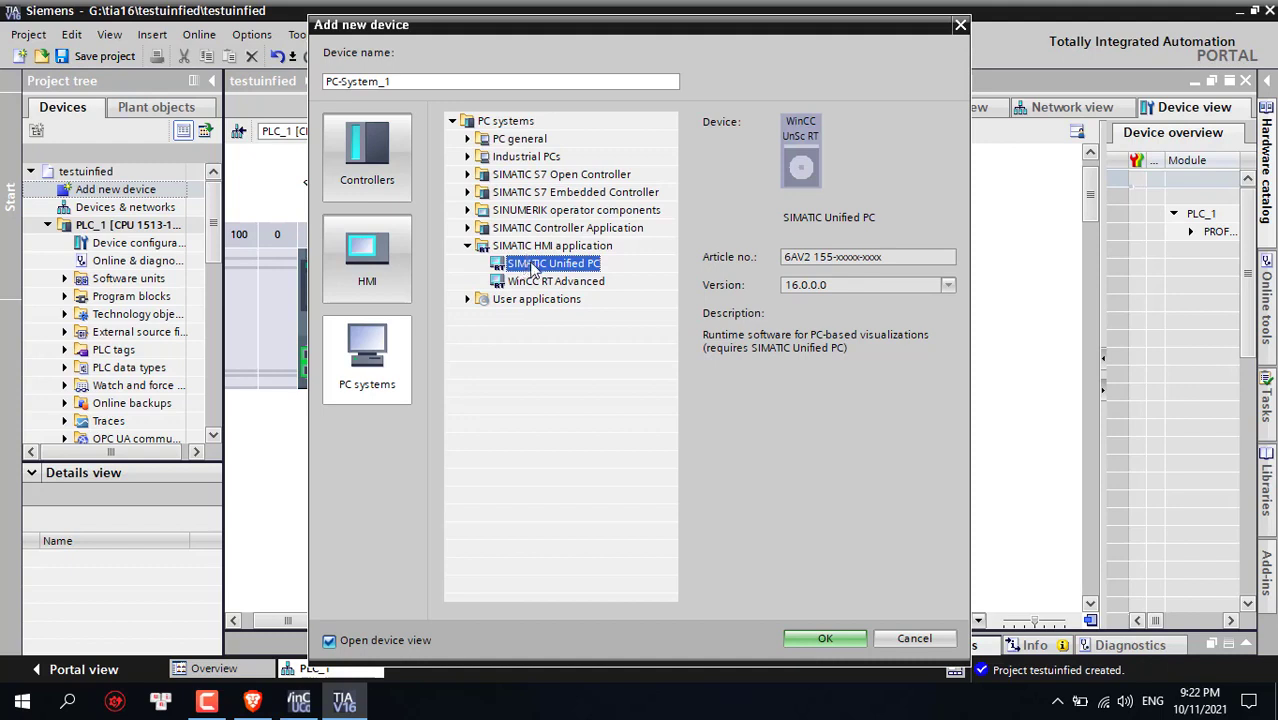
double_click(557, 270)
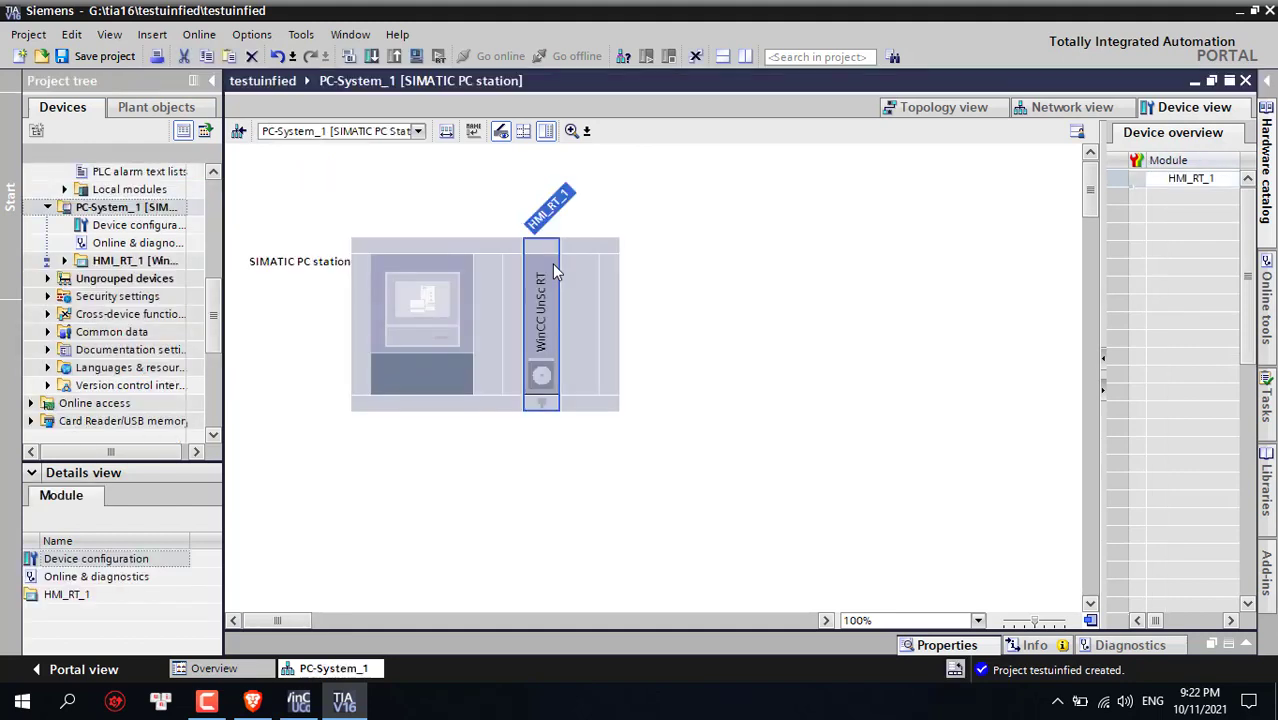
Insert an IE general module from Communications modules > PROFINET/Ethernet into PC-System_1
click(489, 318)
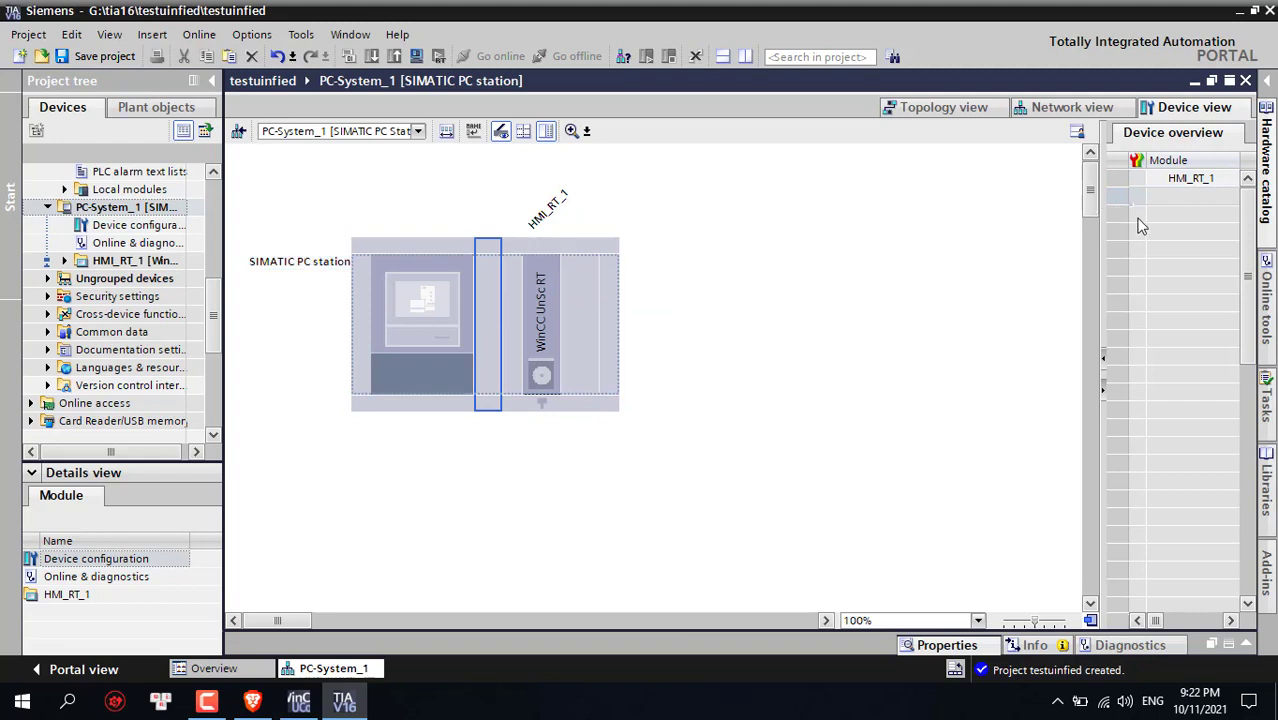
click(1264, 122)
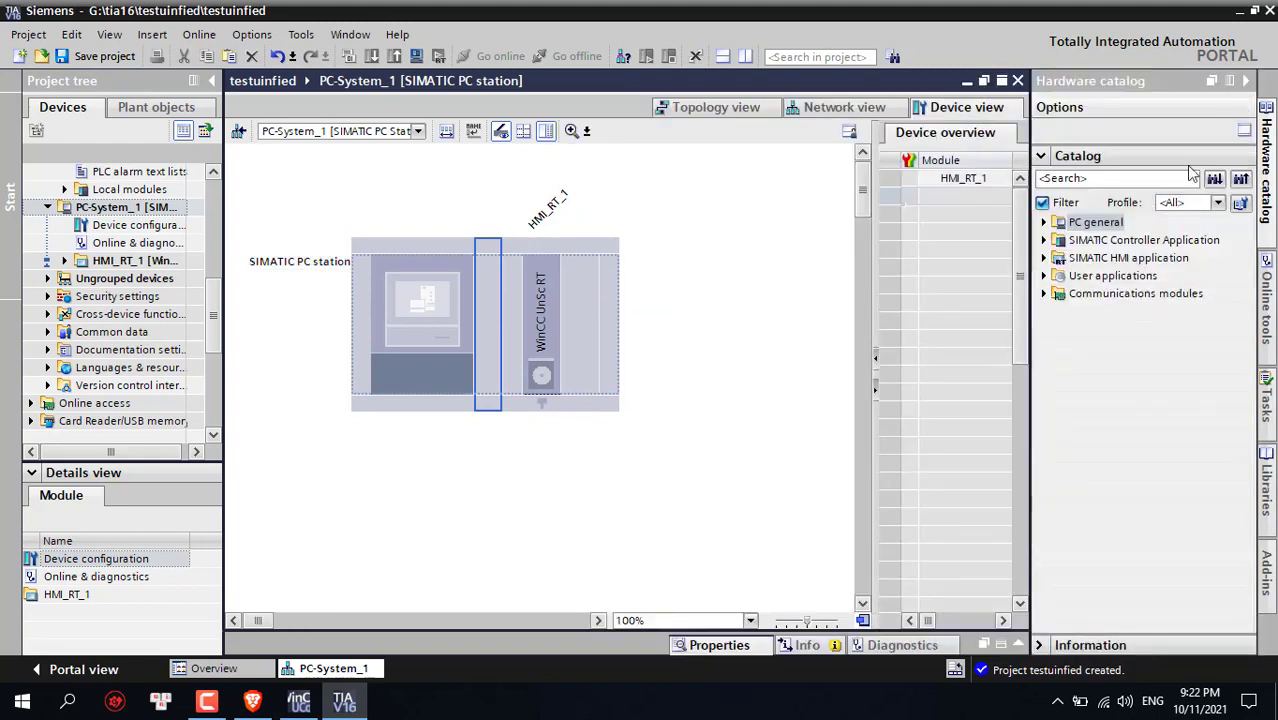
click(1045, 294)
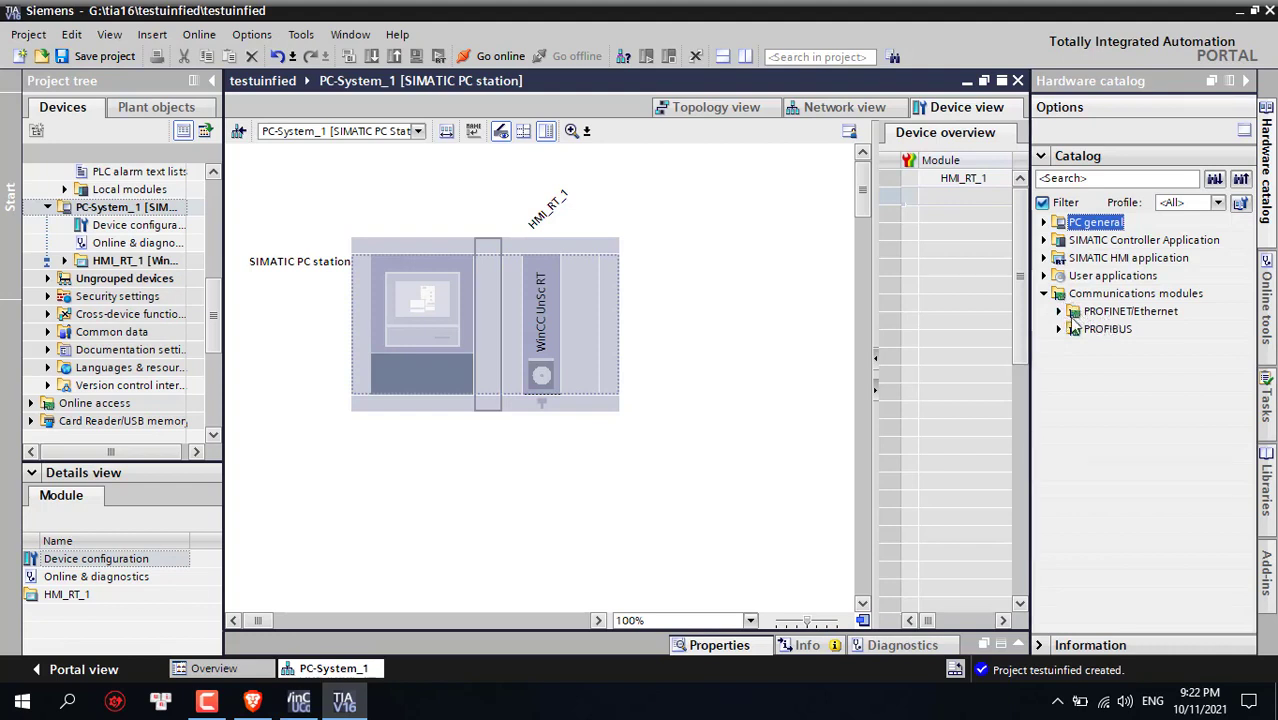
click(1059, 311)
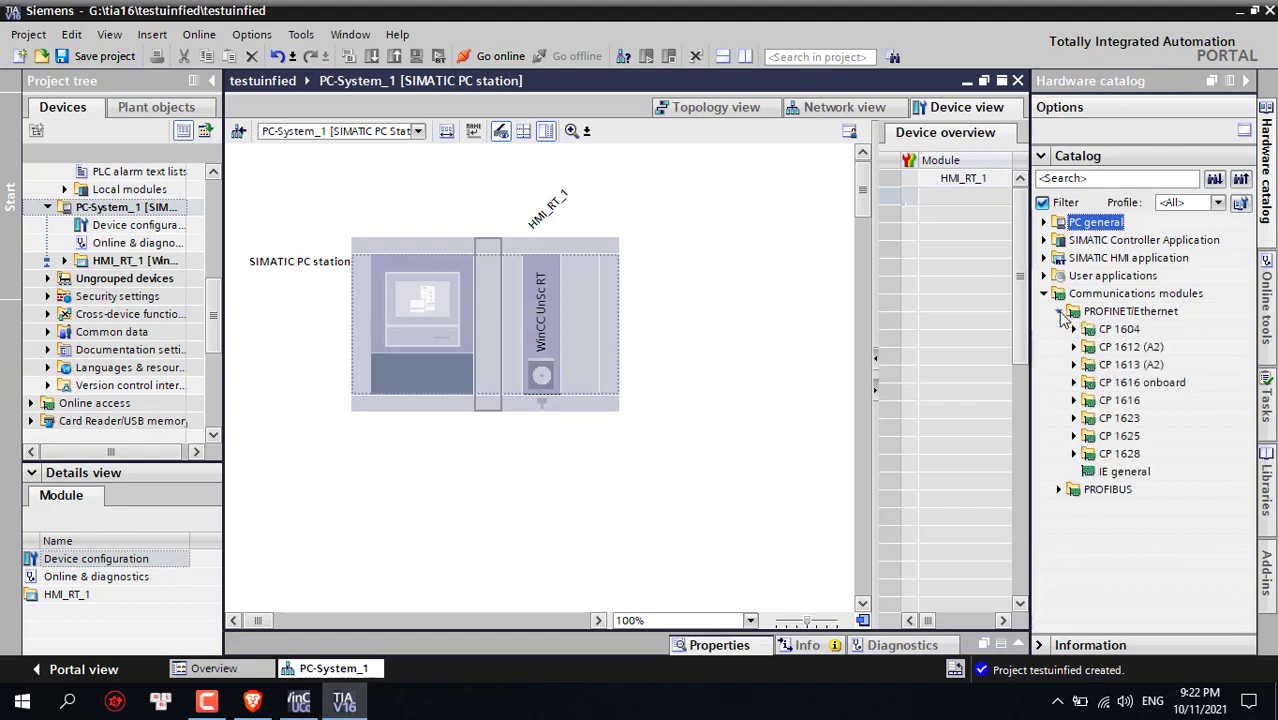
double_click(1125, 473)
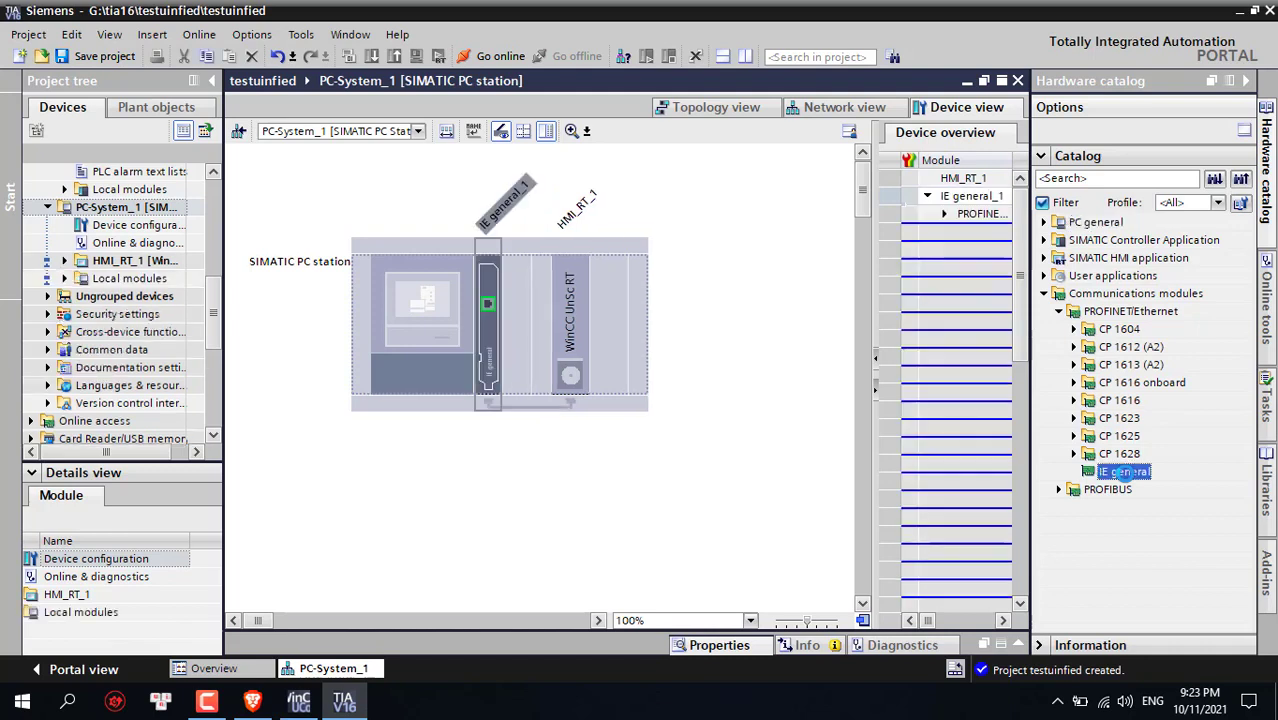
Check IE general_1's properties, then switch to the Network view
click(670, 441)
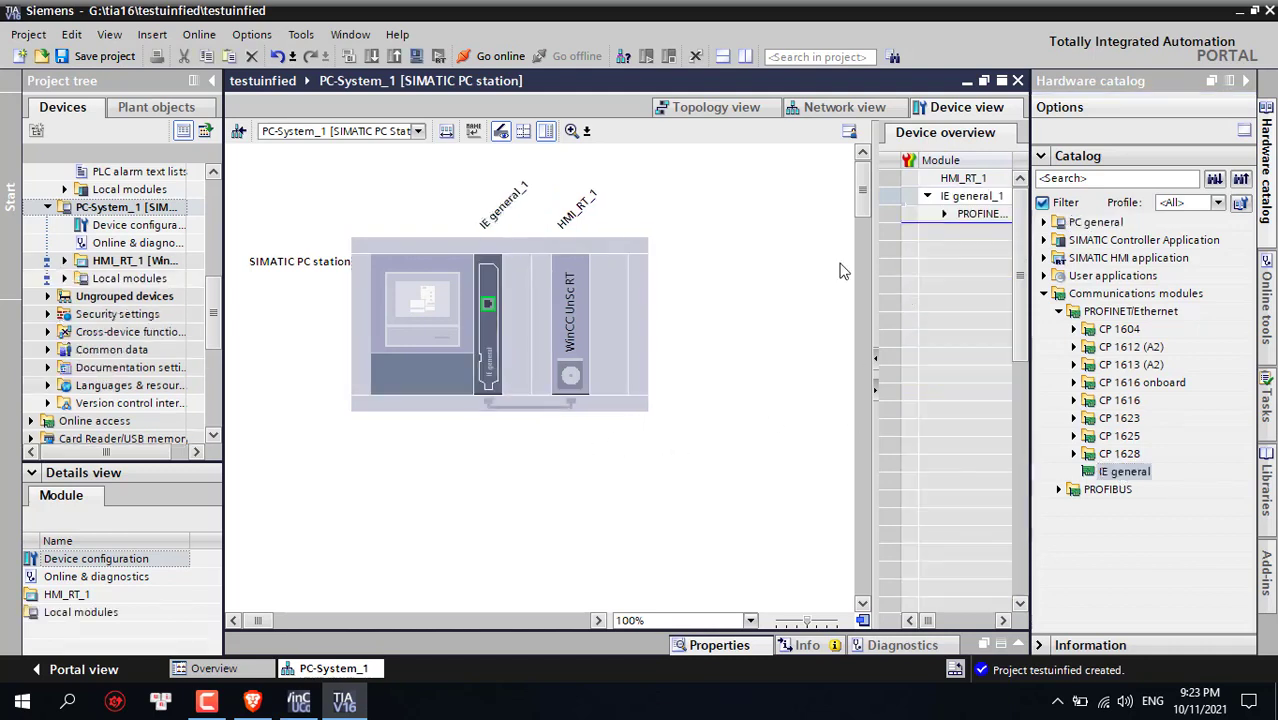
click(491, 320)
right_click(491, 321)
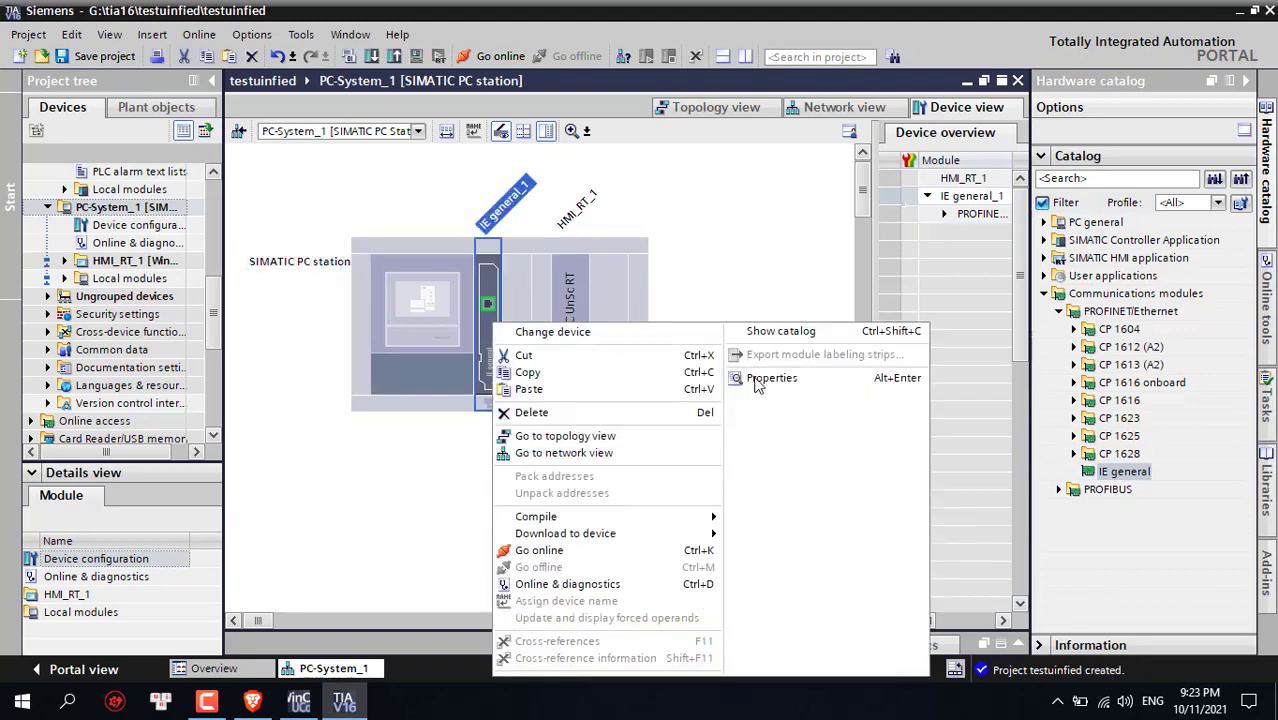
click(758, 381)
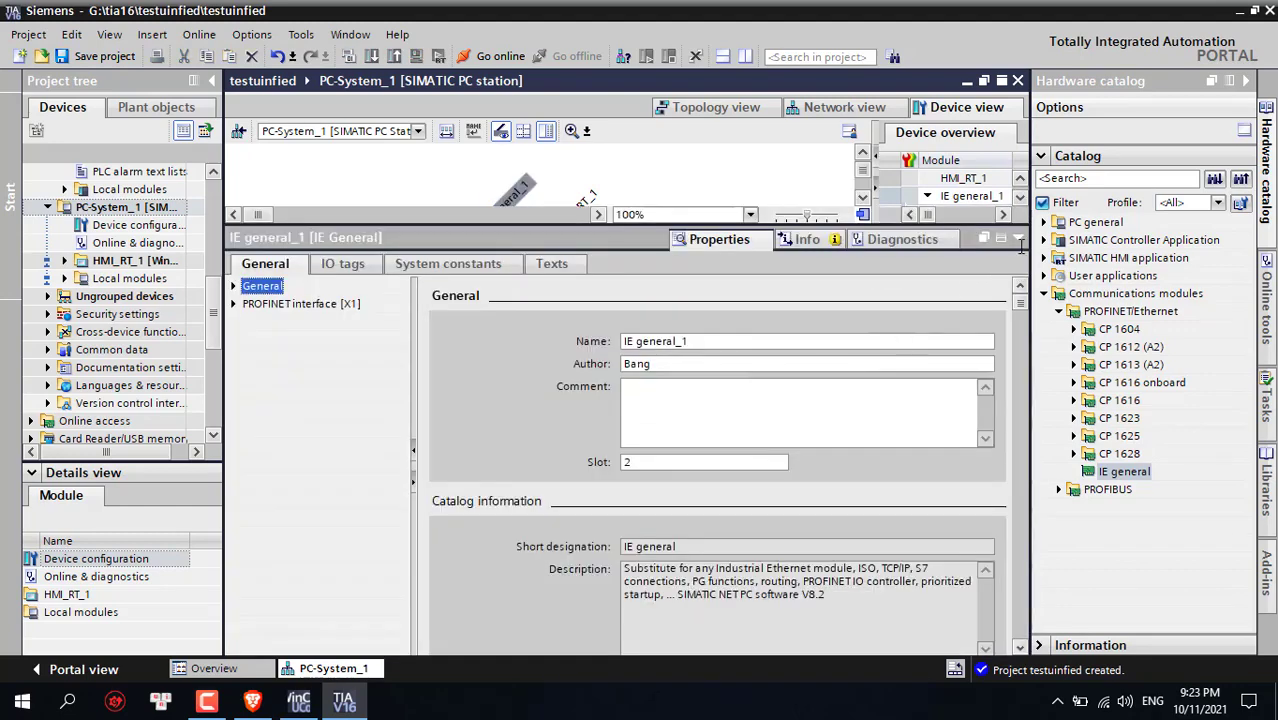
click(1018, 240)
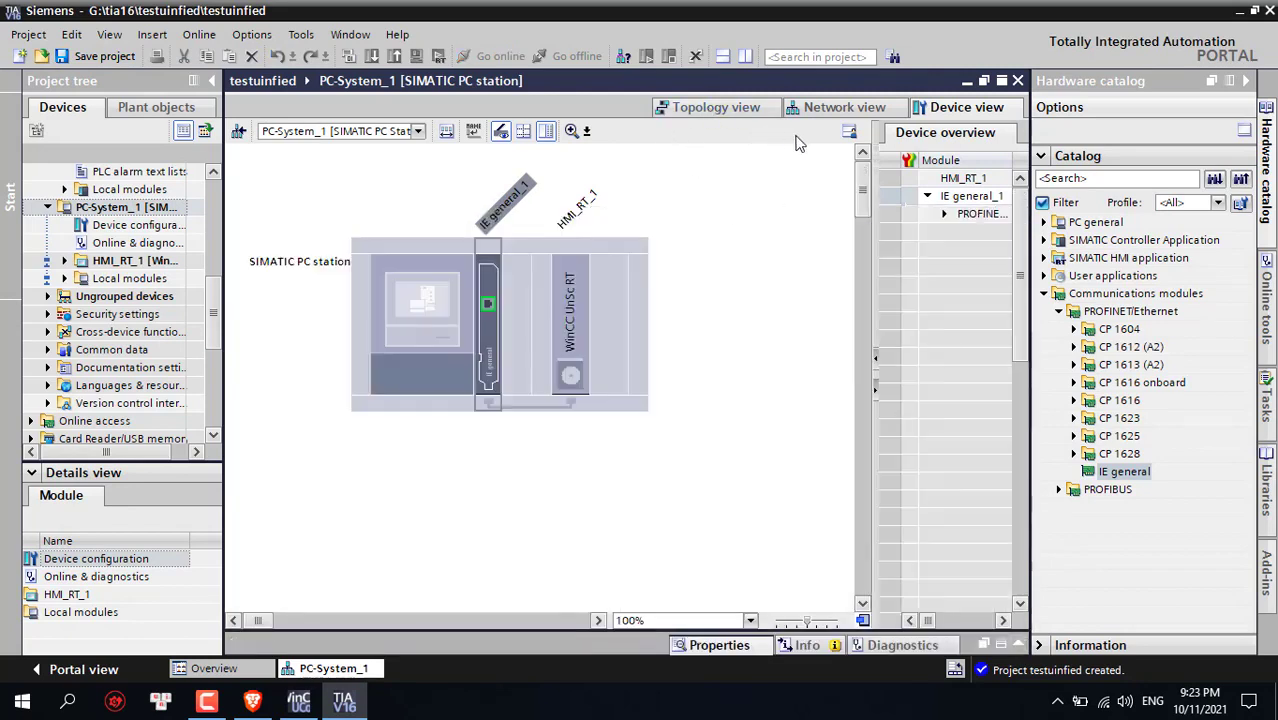
click(830, 109)
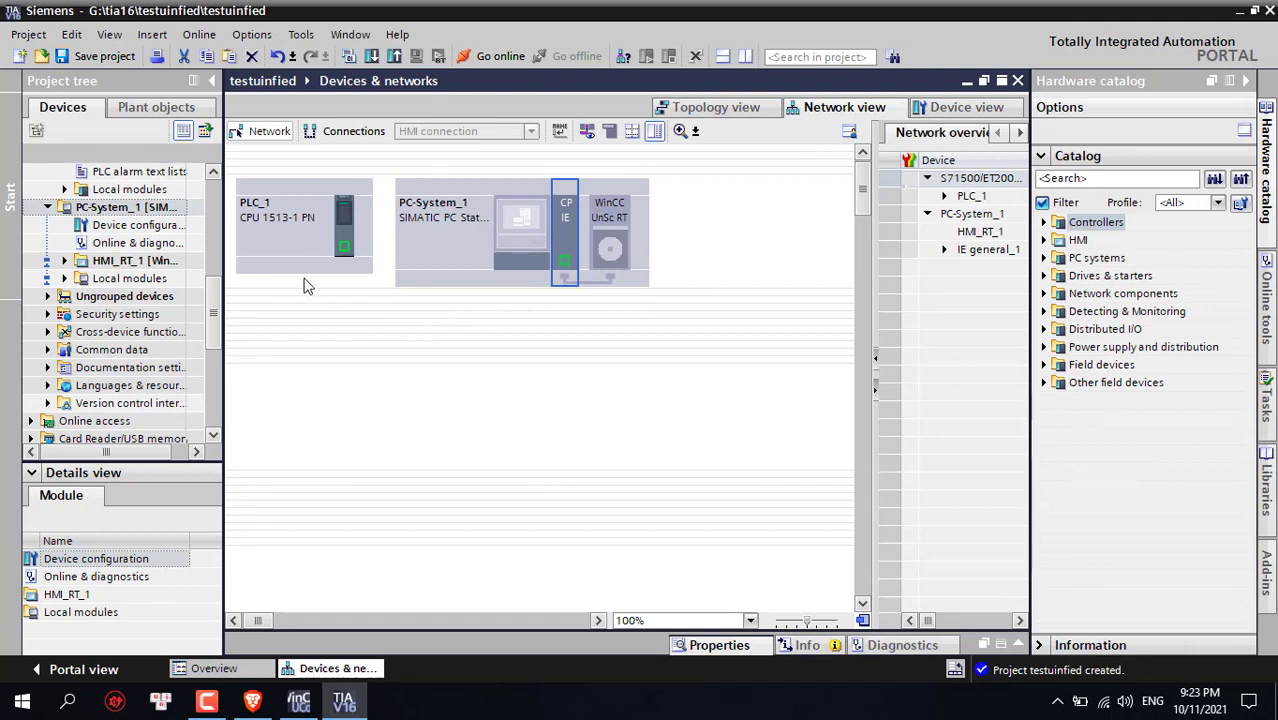
Show the network addresses of PLC_1 and PC-System_1
click(309, 246)
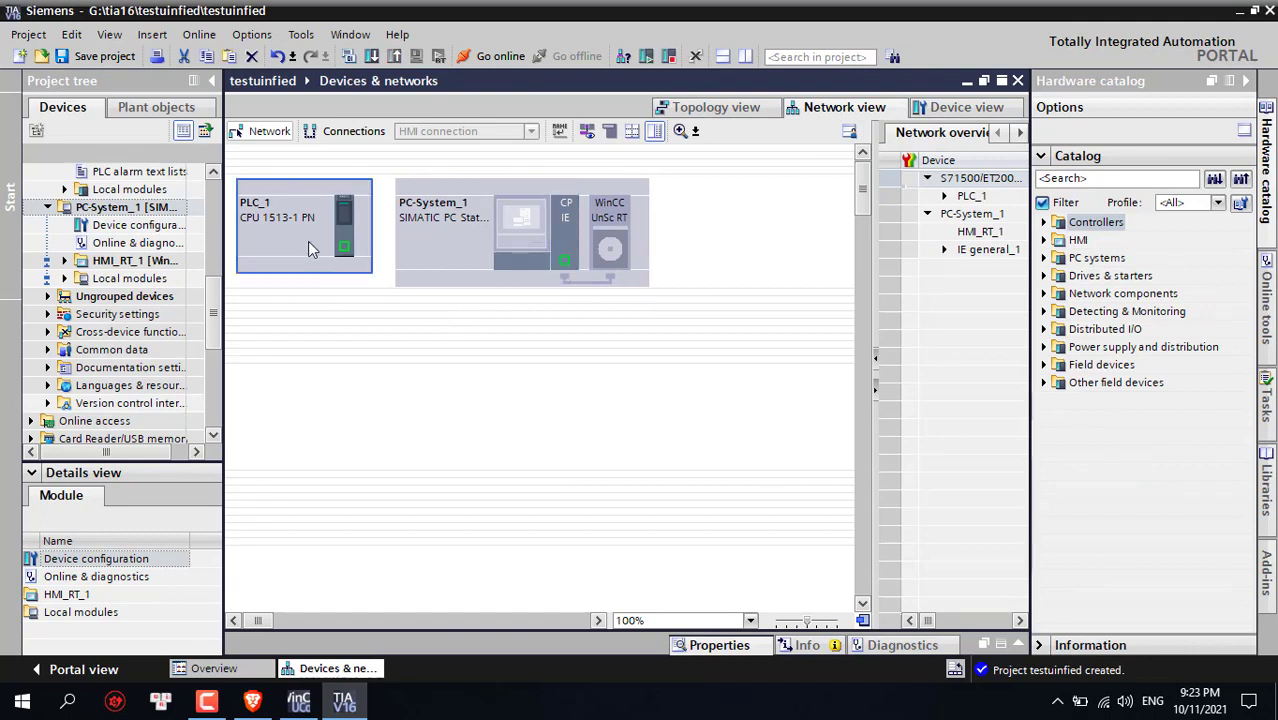
click(465, 224)
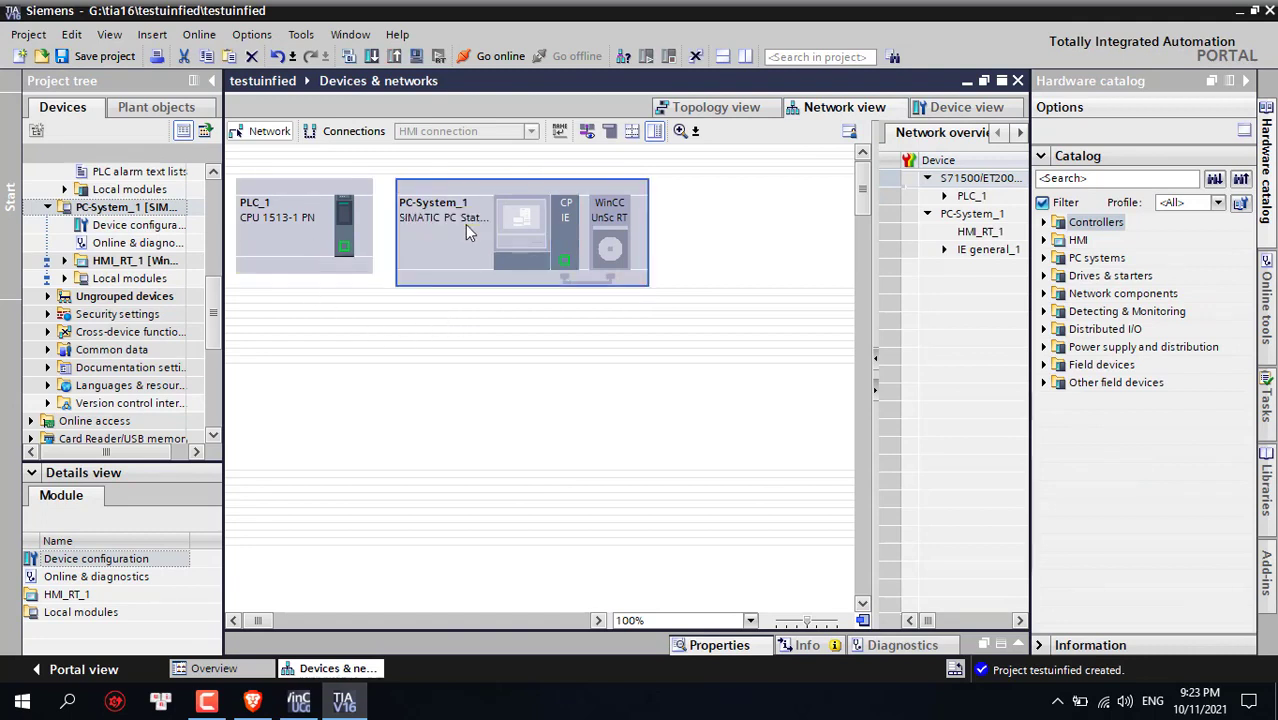
click(586, 133)
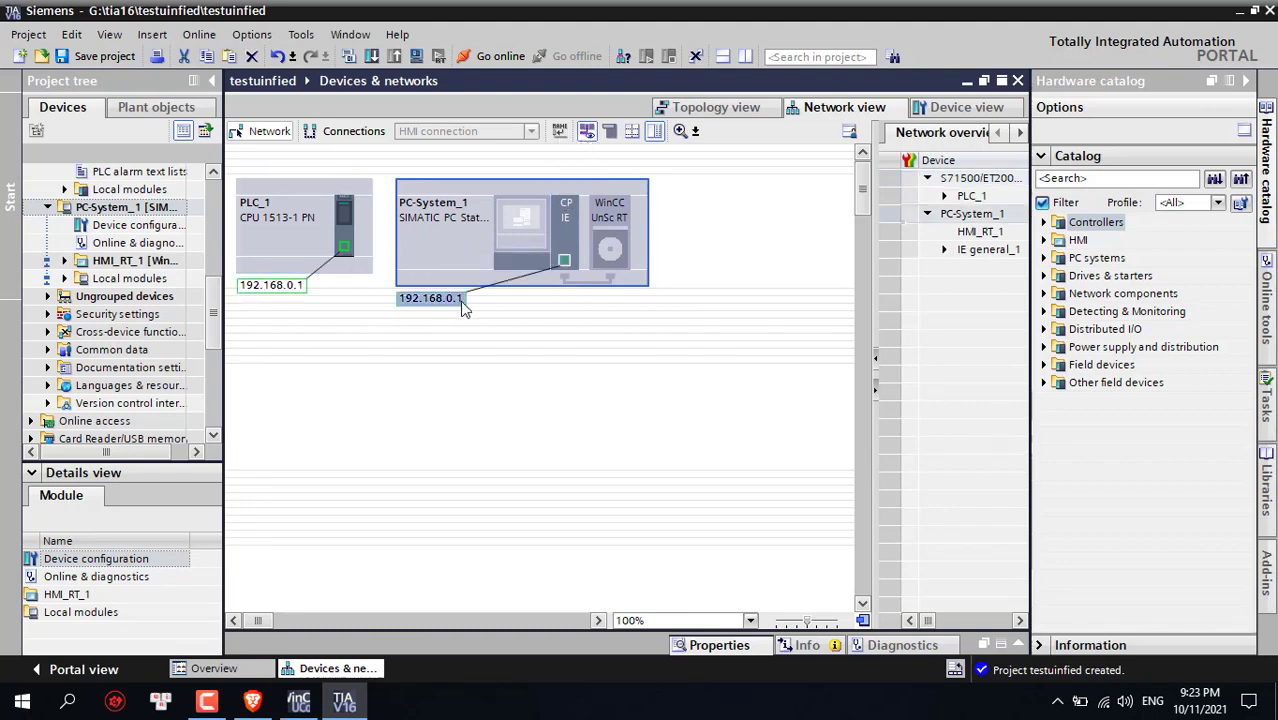
right_click(570, 250)
key(Escape)
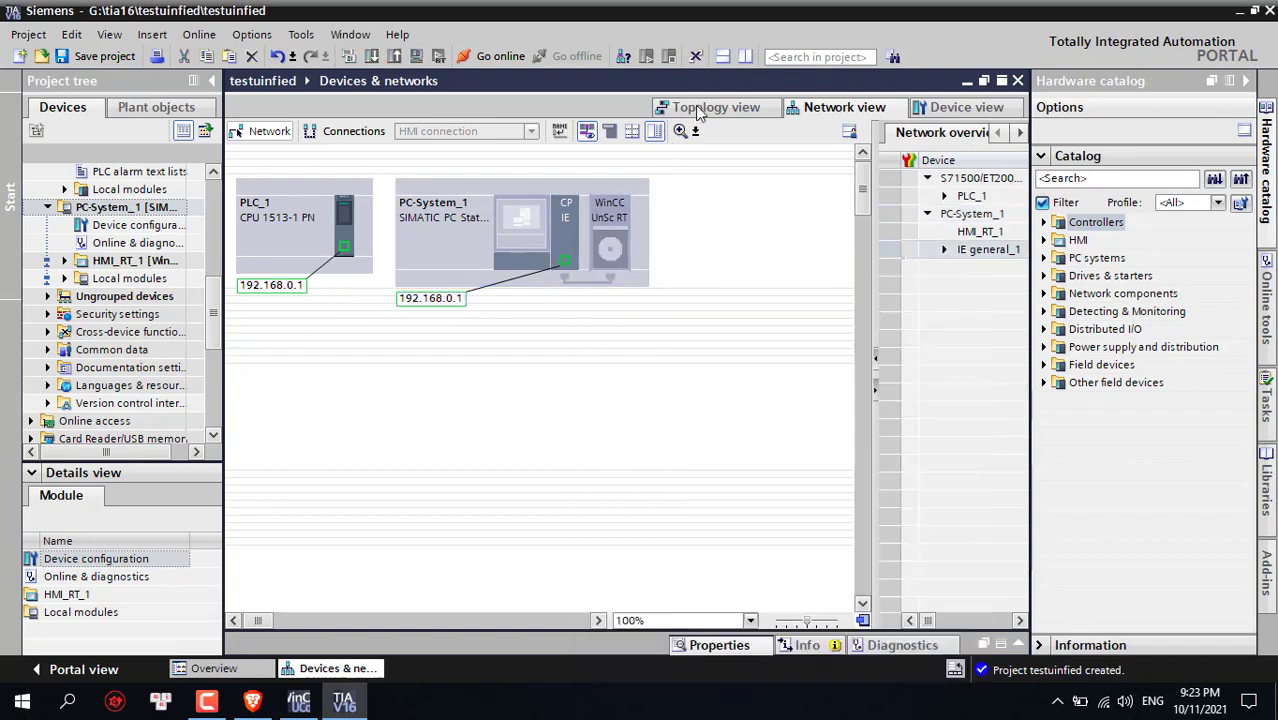
Check the Topology view, then return to PC-System_1's device configuration
click(700, 110)
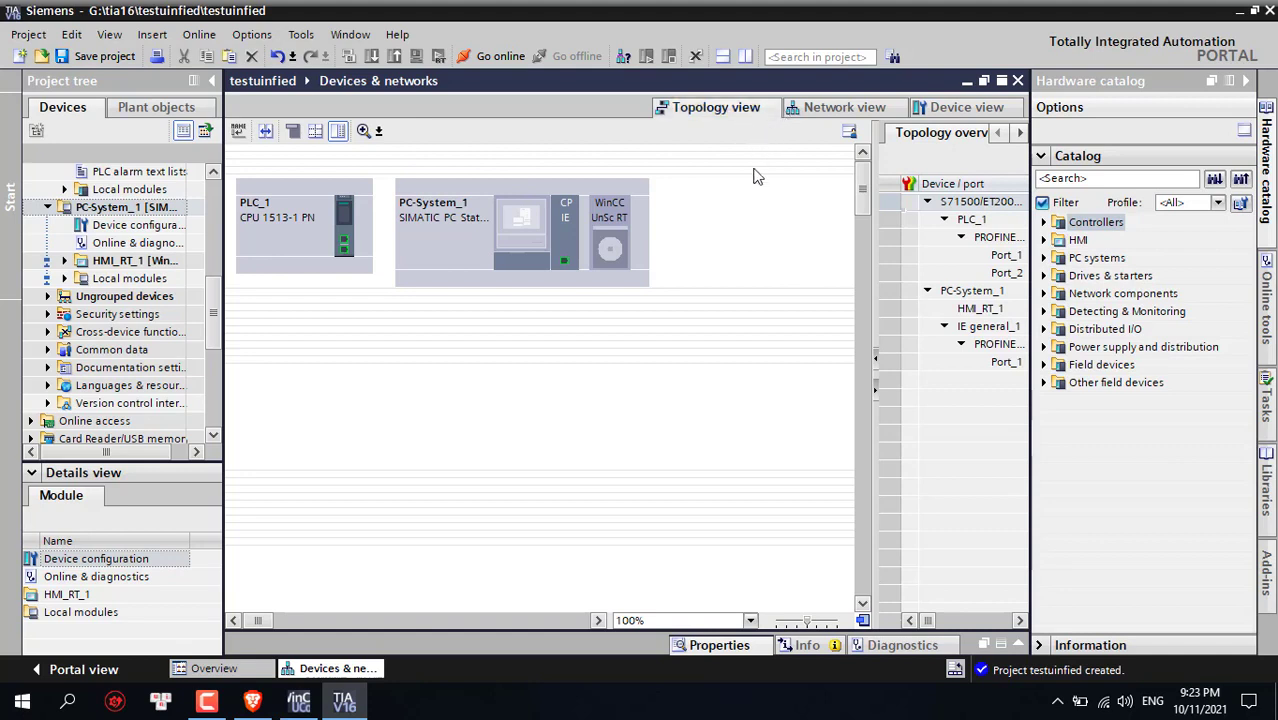
click(949, 106)
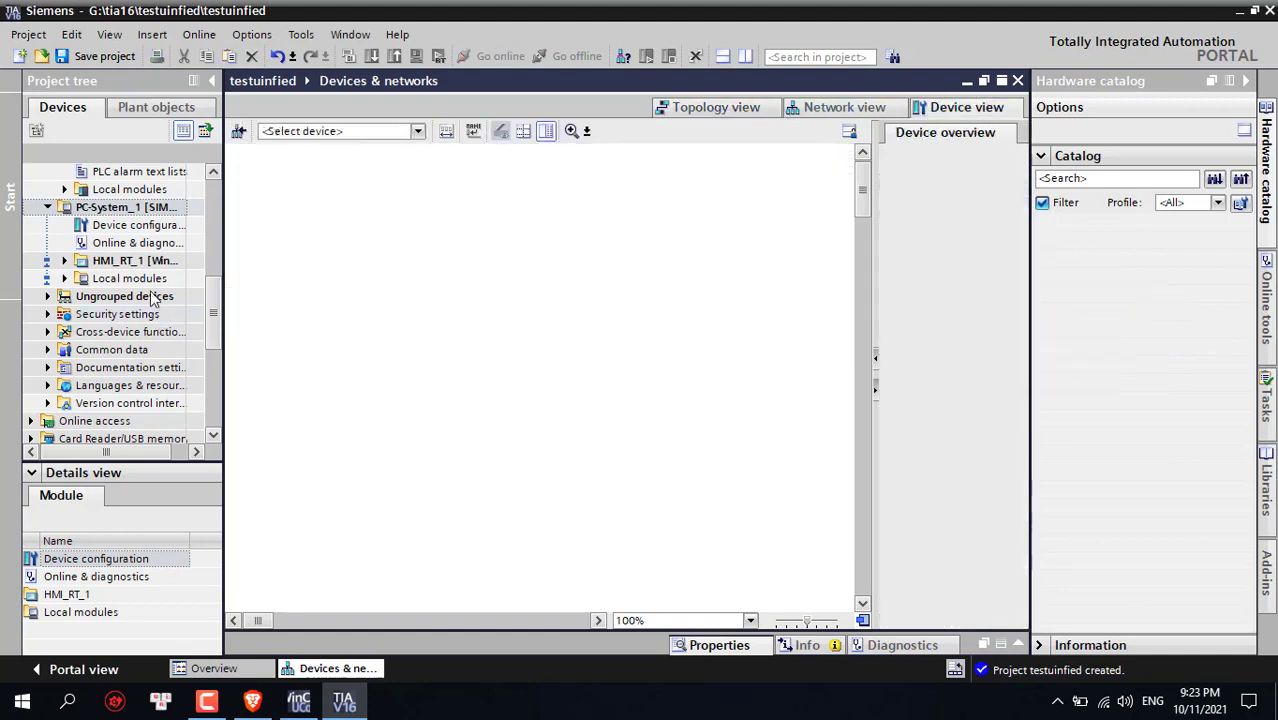
click(106, 228)
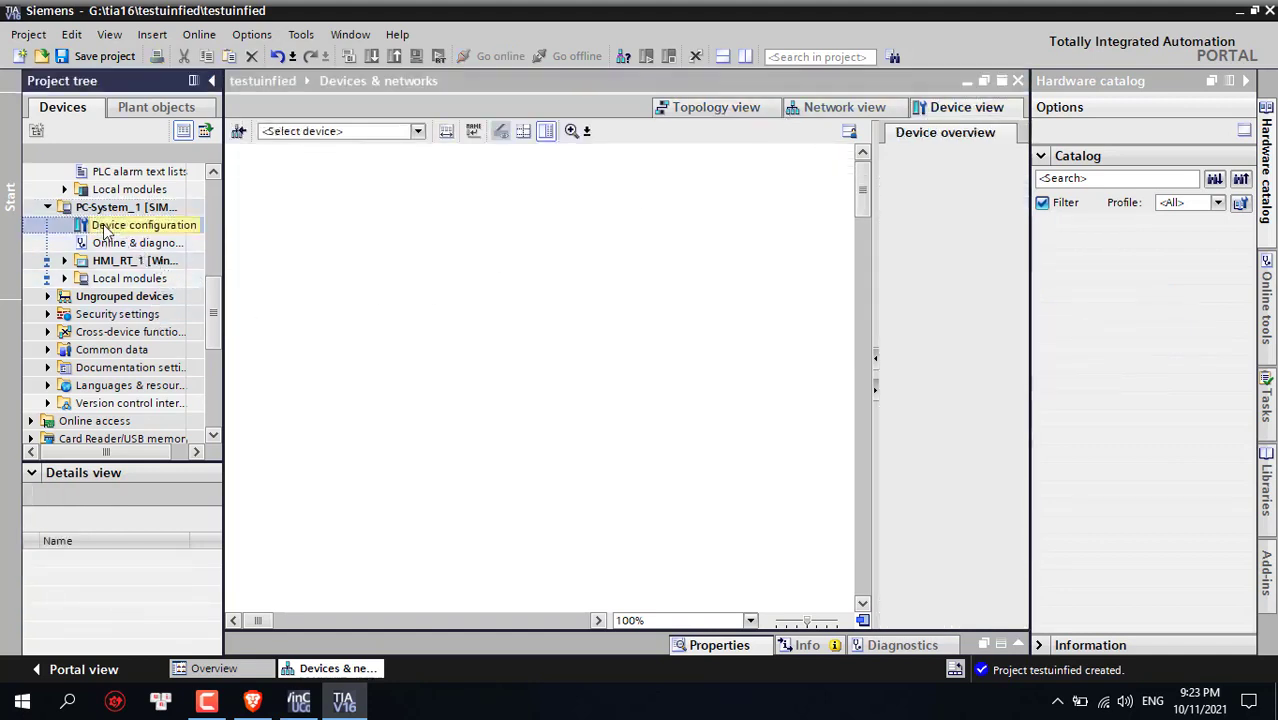
Set IE general_1's PROFINET interface IP address to 192.168.0.2
click(498, 313)
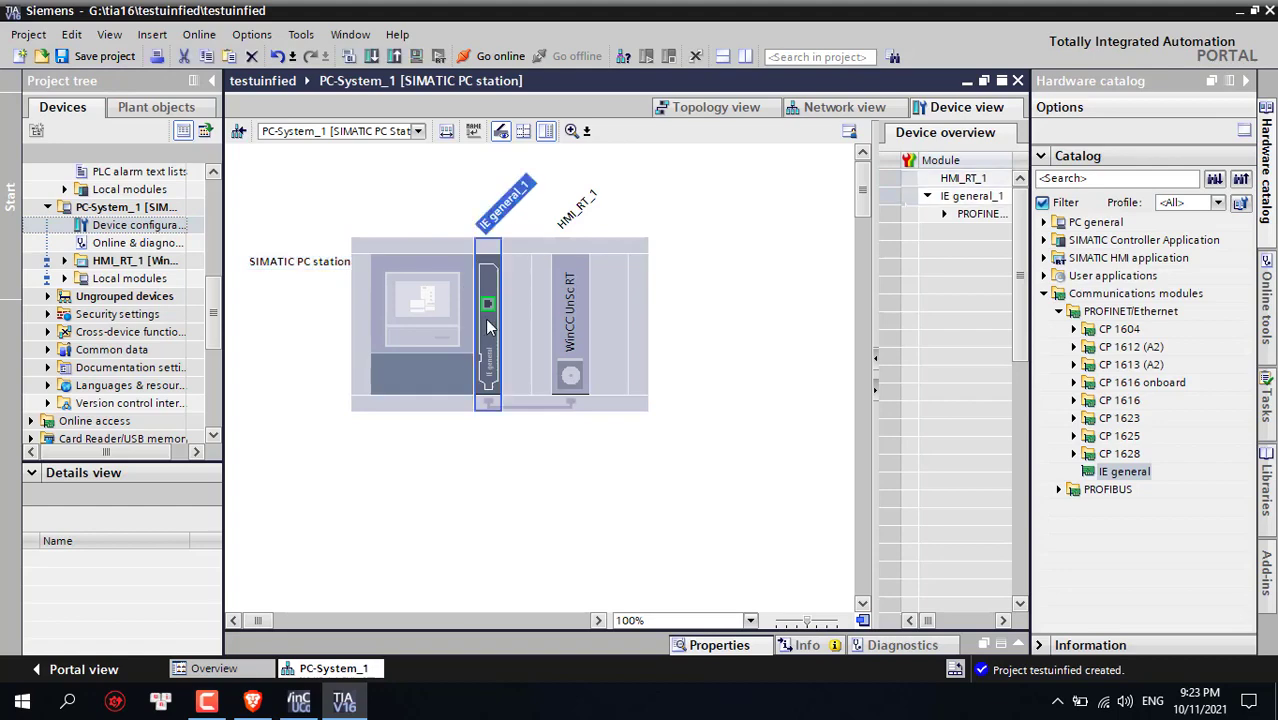
right_click(485, 319)
click(757, 384)
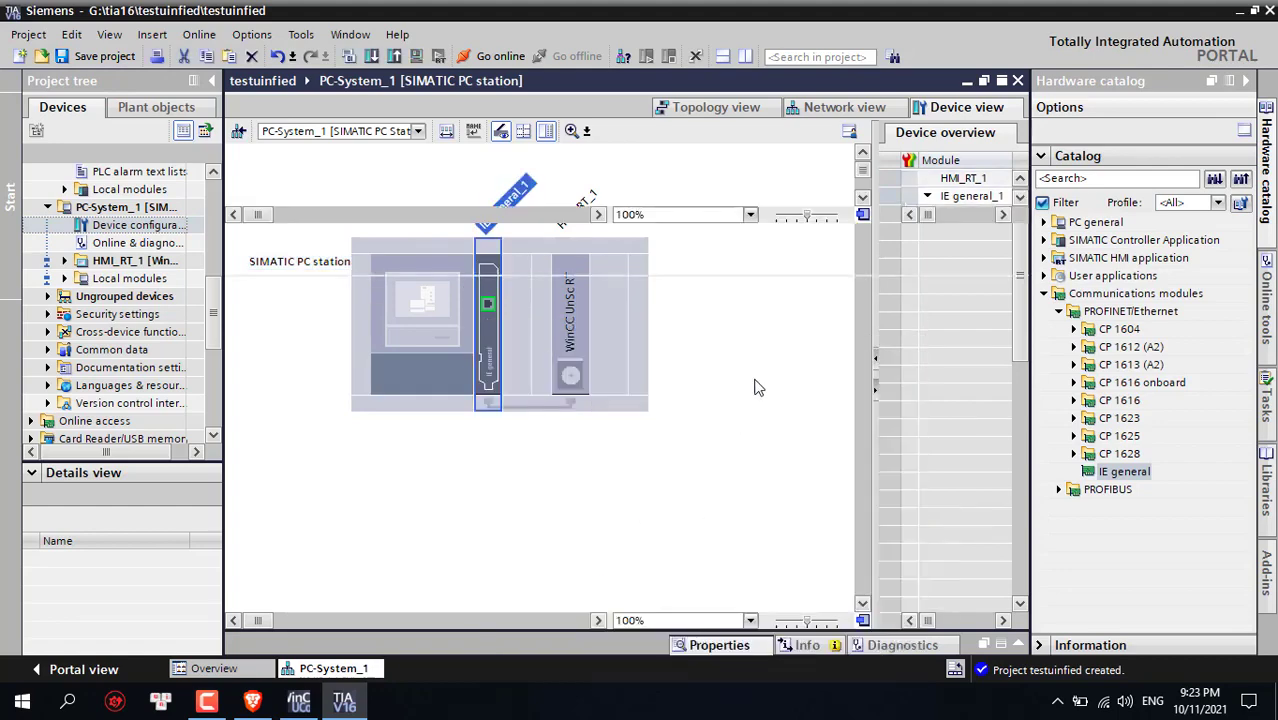
click(233, 287)
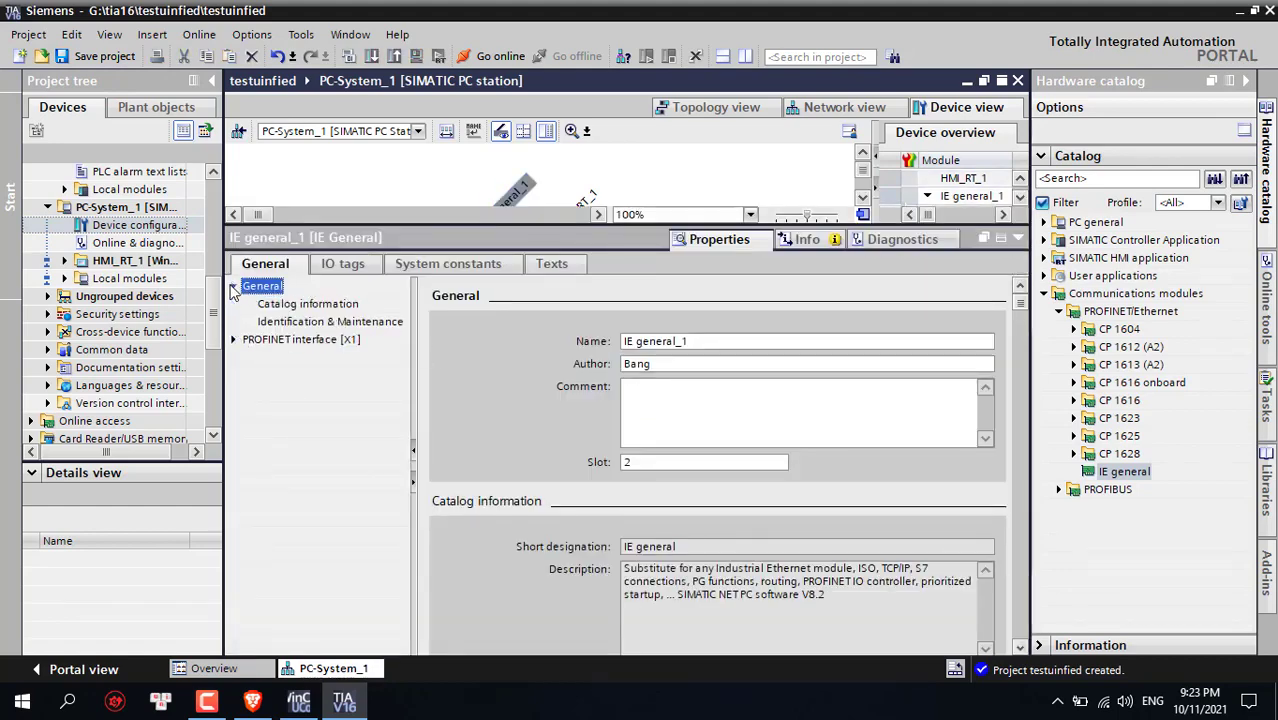
click(340, 272)
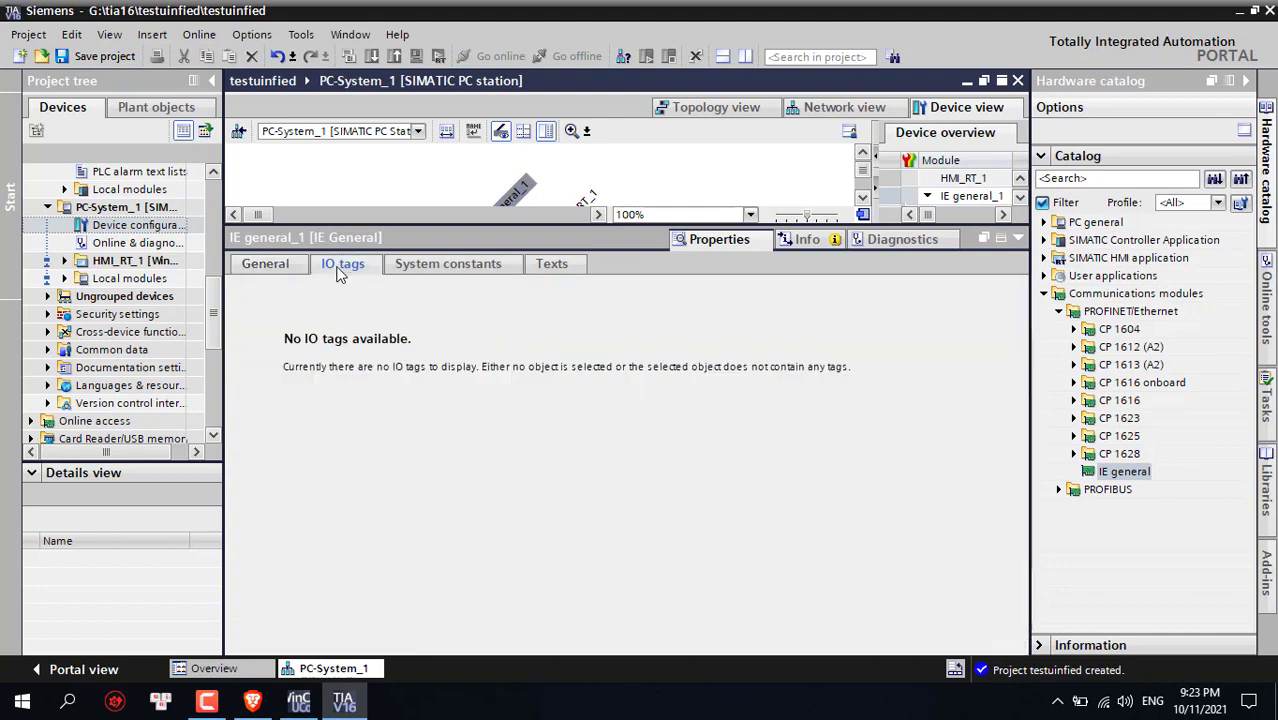
click(266, 263)
click(234, 340)
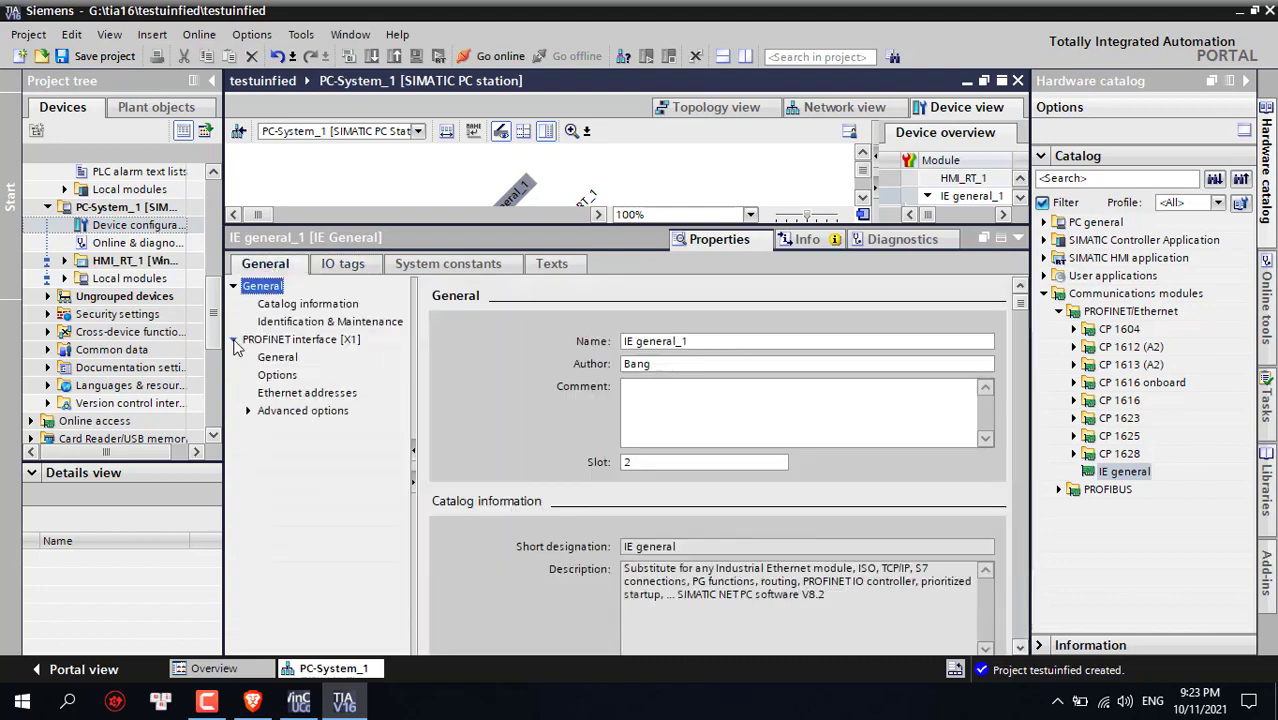
click(300, 393)
click(740, 573)
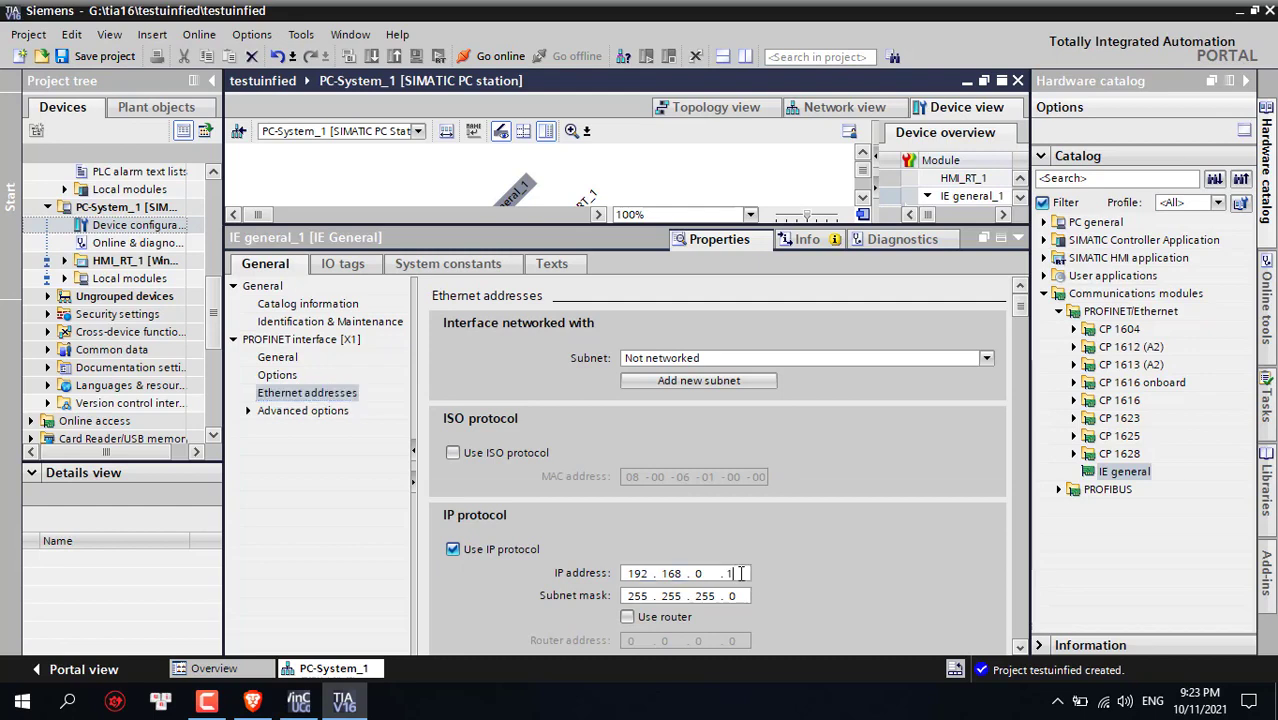
double_click(740, 573)
text(2)
Save the project and show the Network view
click(1018, 238)
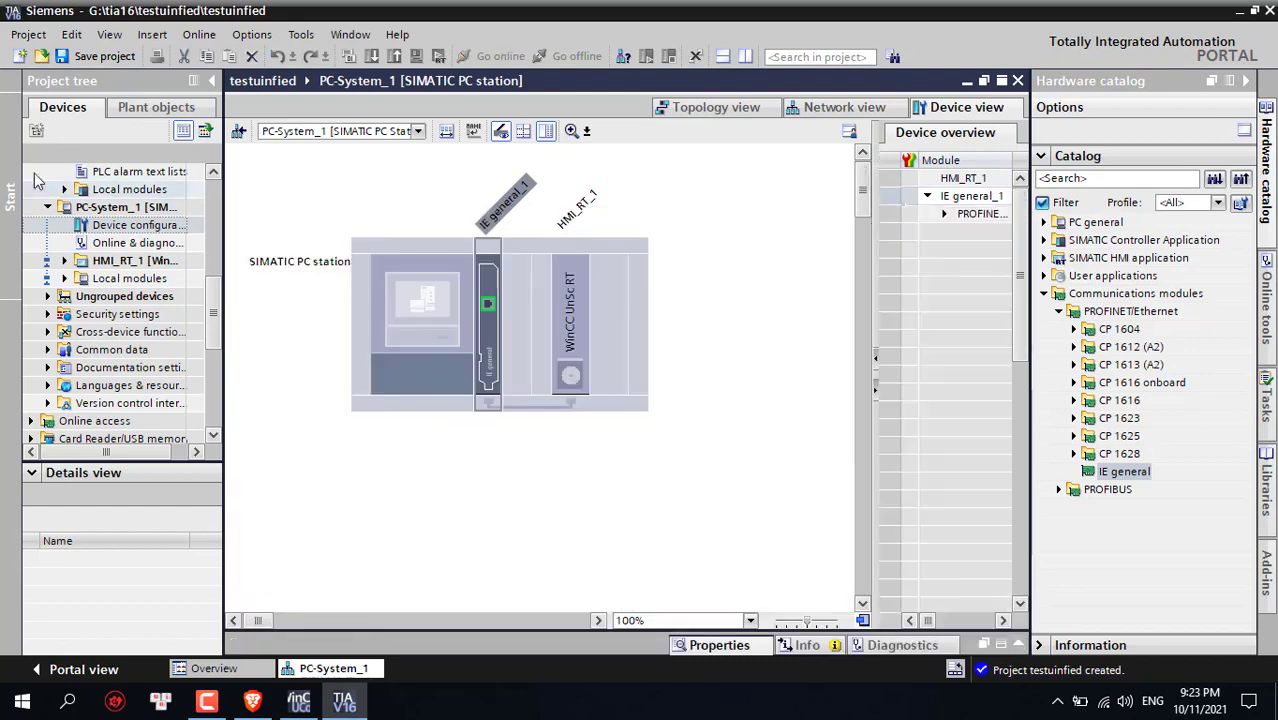
click(90, 57)
click(828, 107)
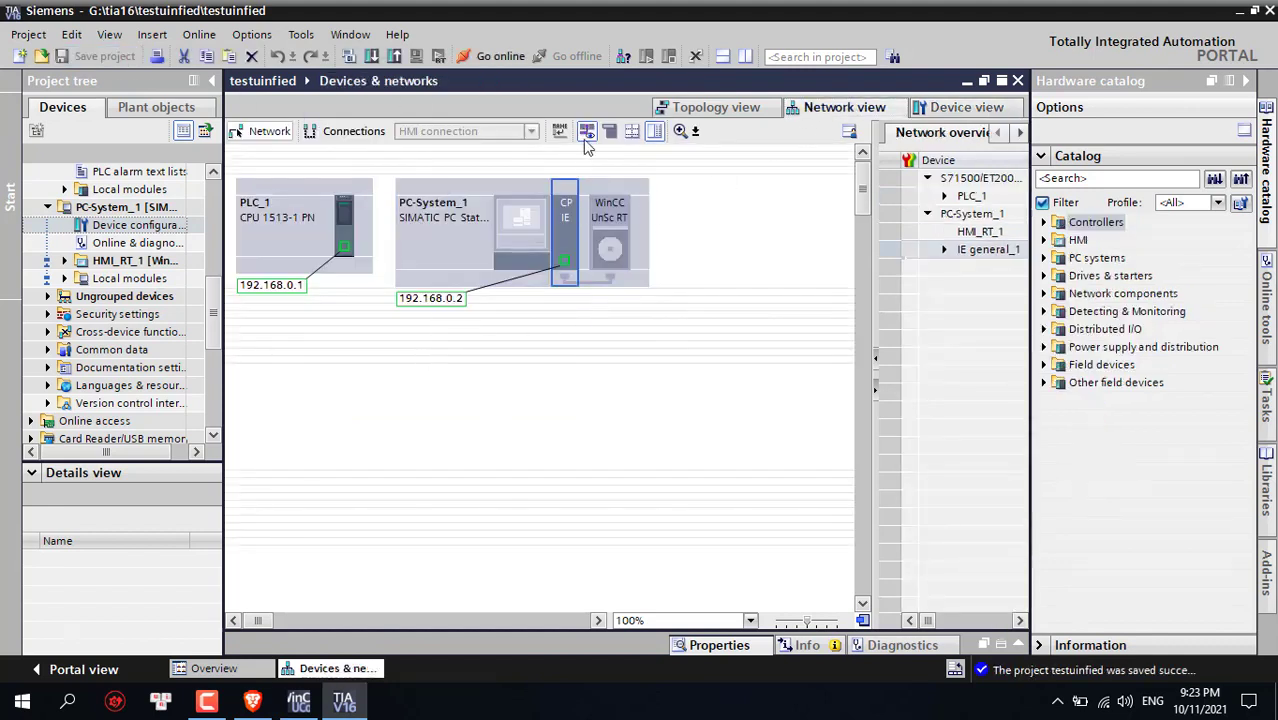
Network PLC_1 to PC-System_1's interface and create HMI_Connection_1 to the WinCC runtime
drag(344, 247, 566, 264)
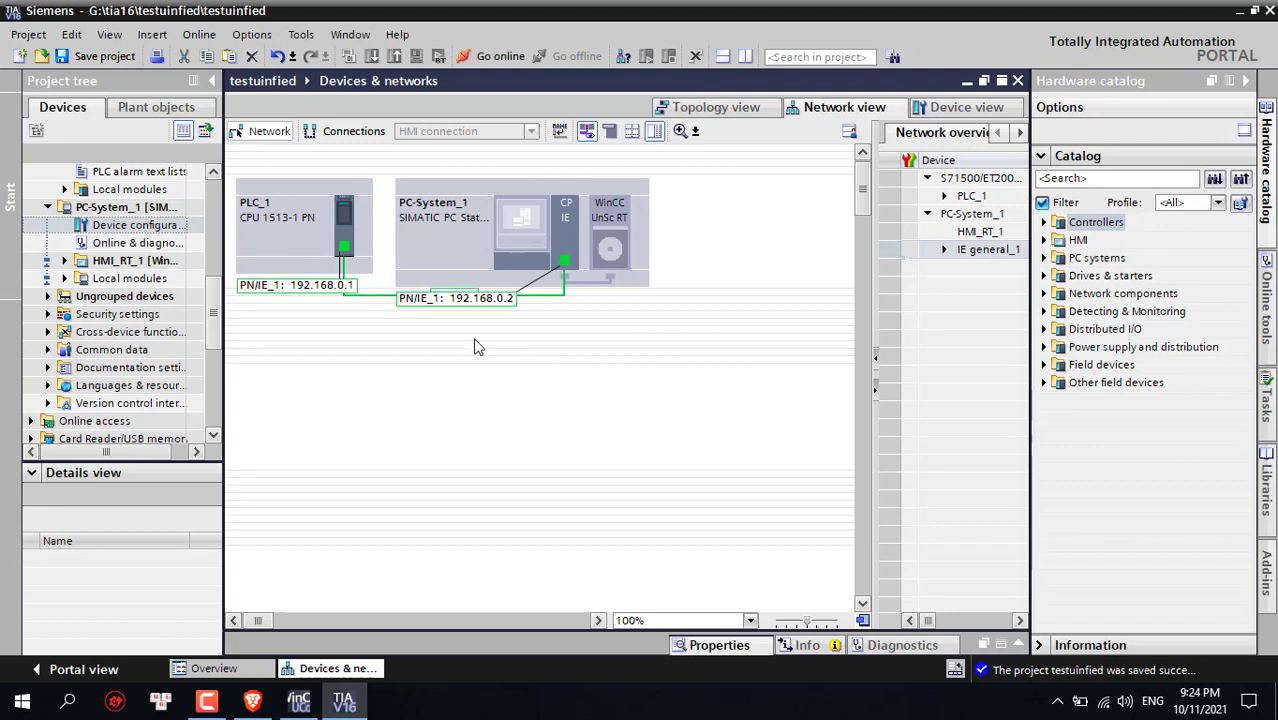
click(348, 132)
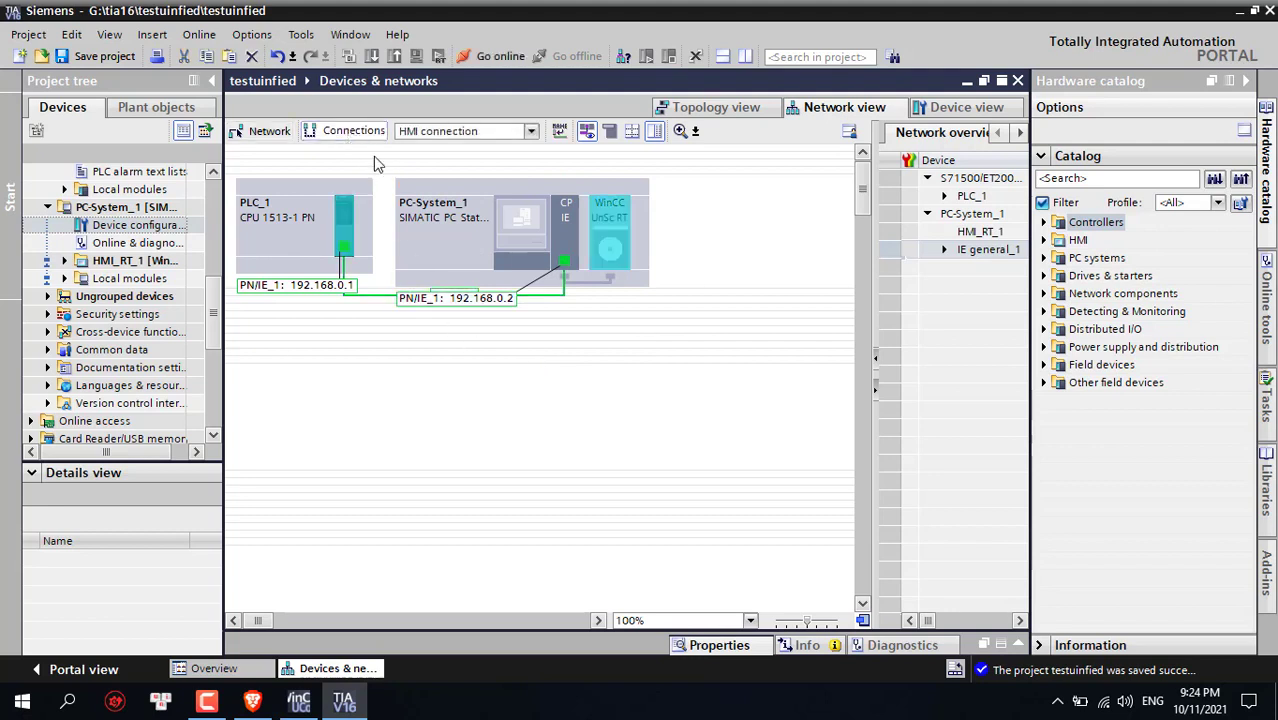
drag(343, 248, 607, 248)
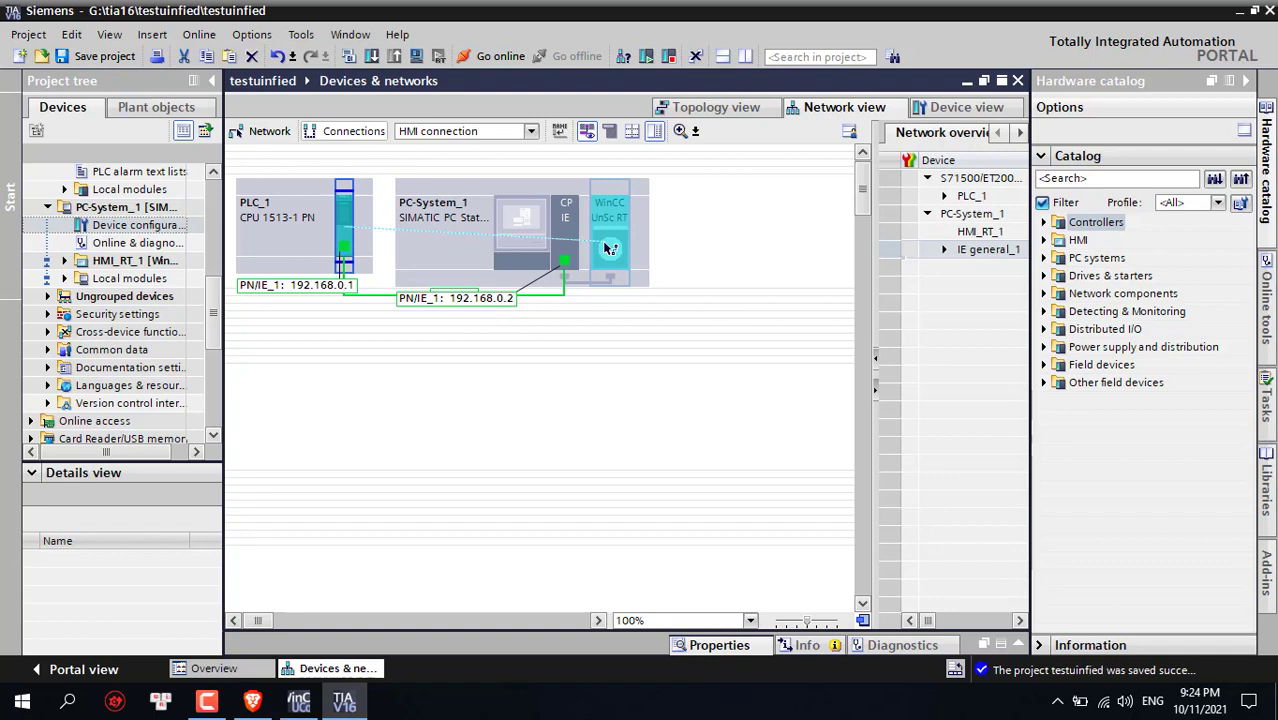
drag(607, 248, 607, 248)
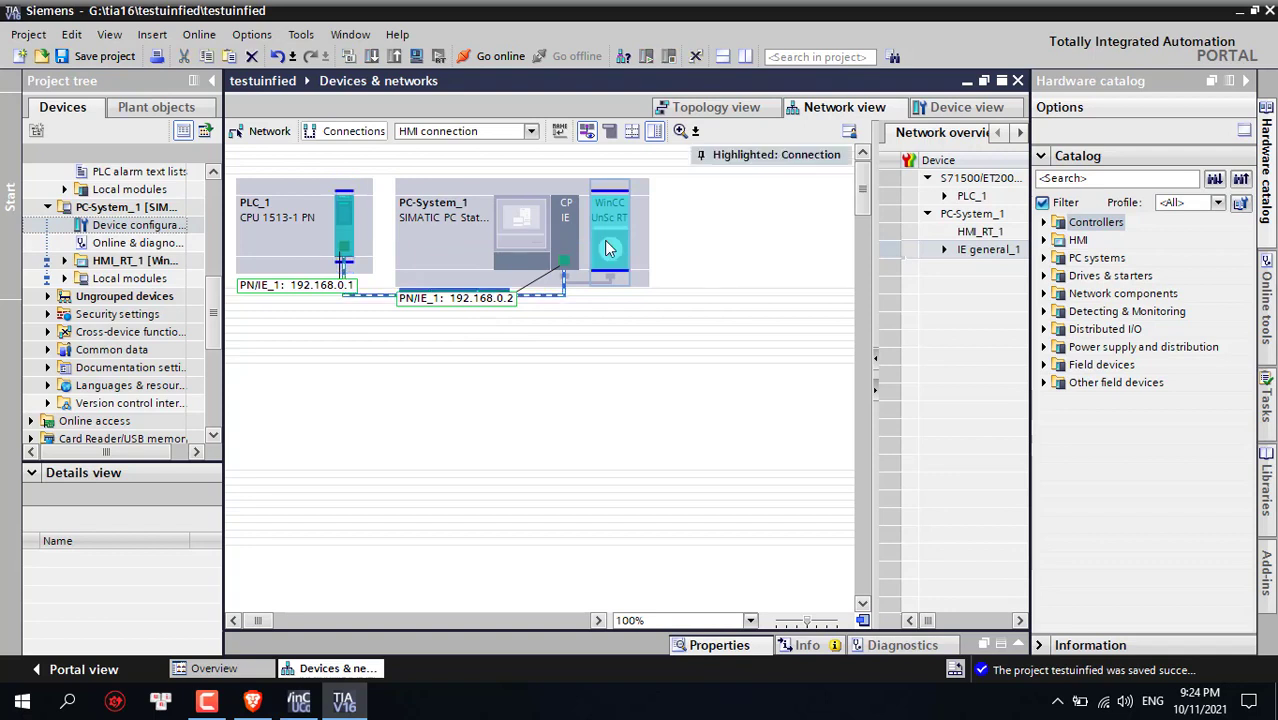
click(588, 134)
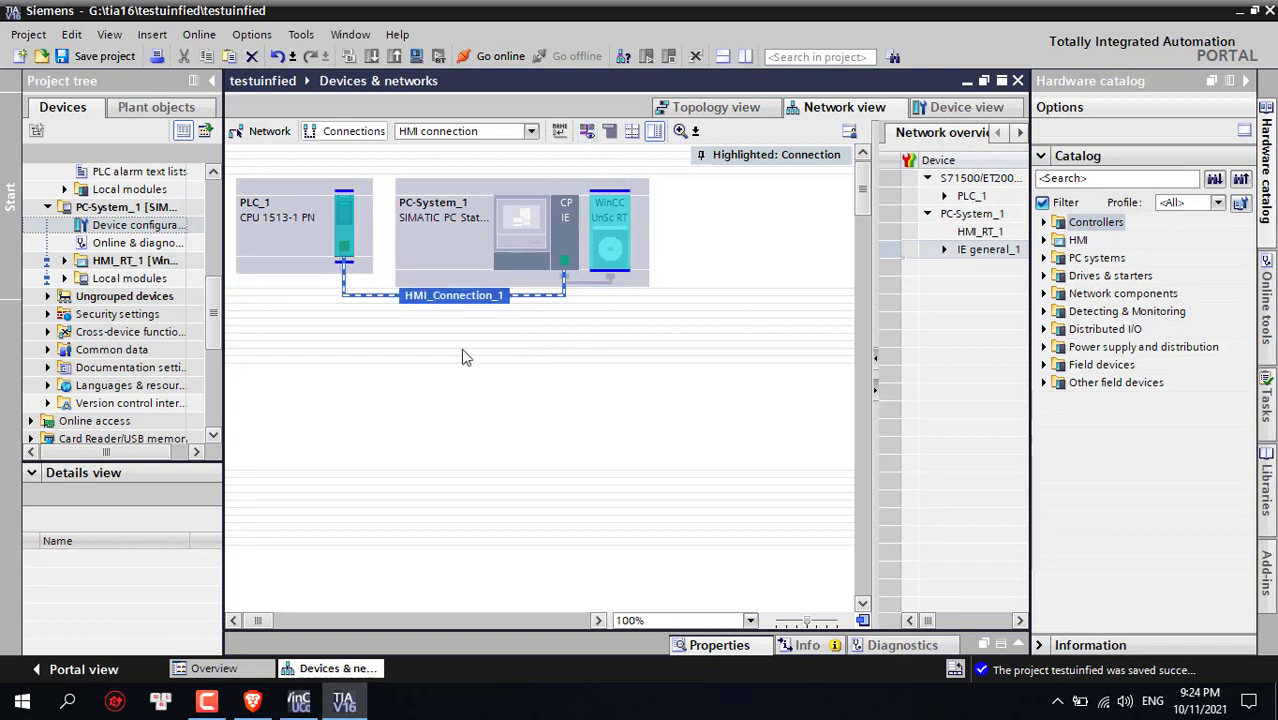
click(519, 419)
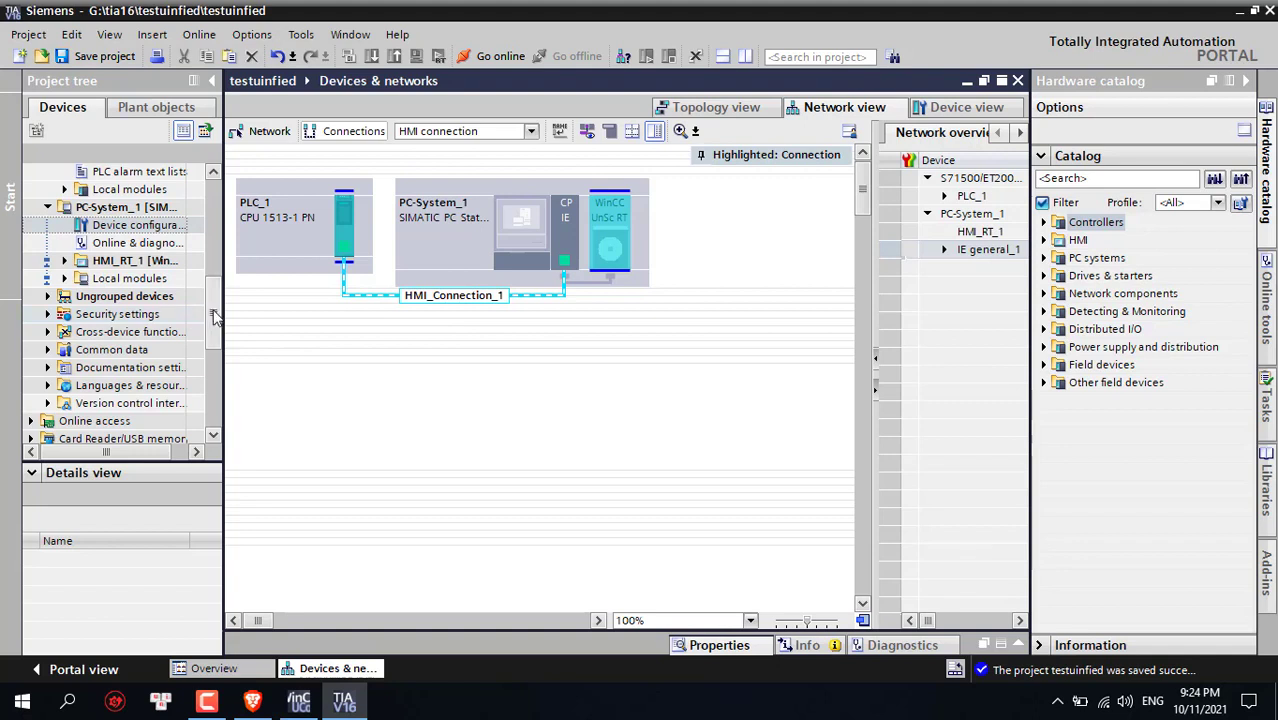
drag(213, 314, 210, 212)
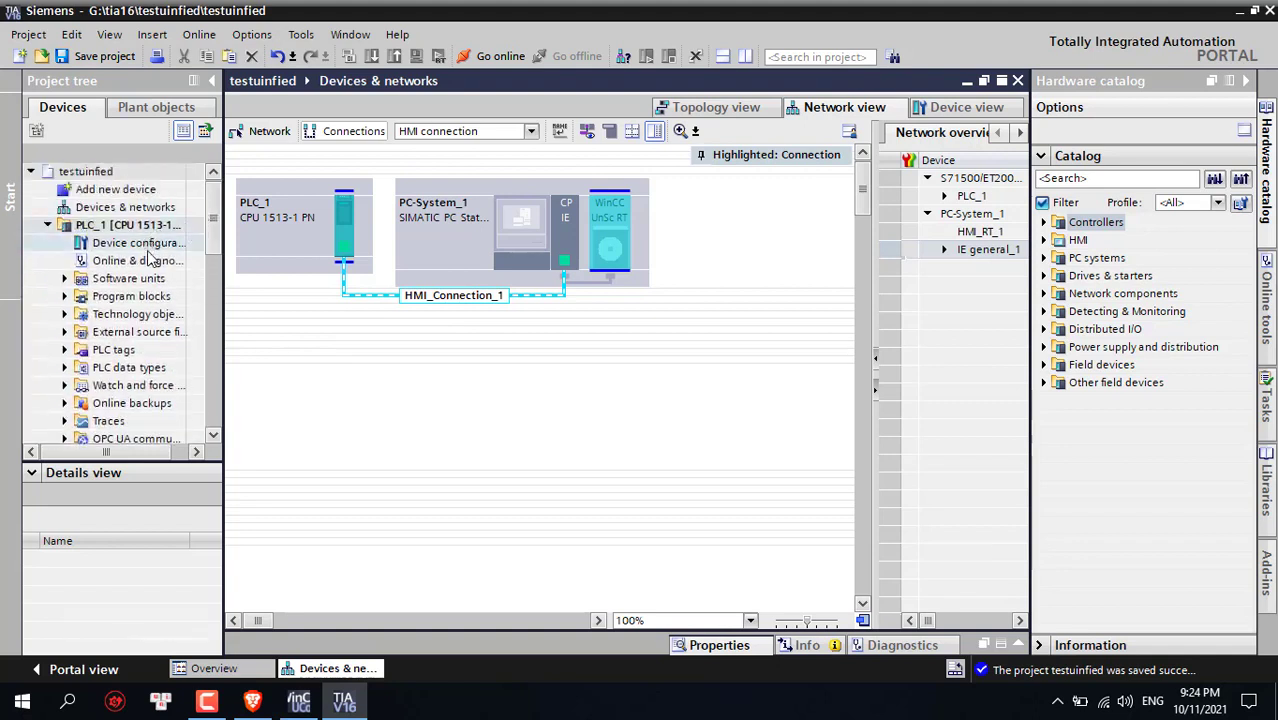
Open PLC_1's Main [OB1] block and launch Add new block
click(65, 300)
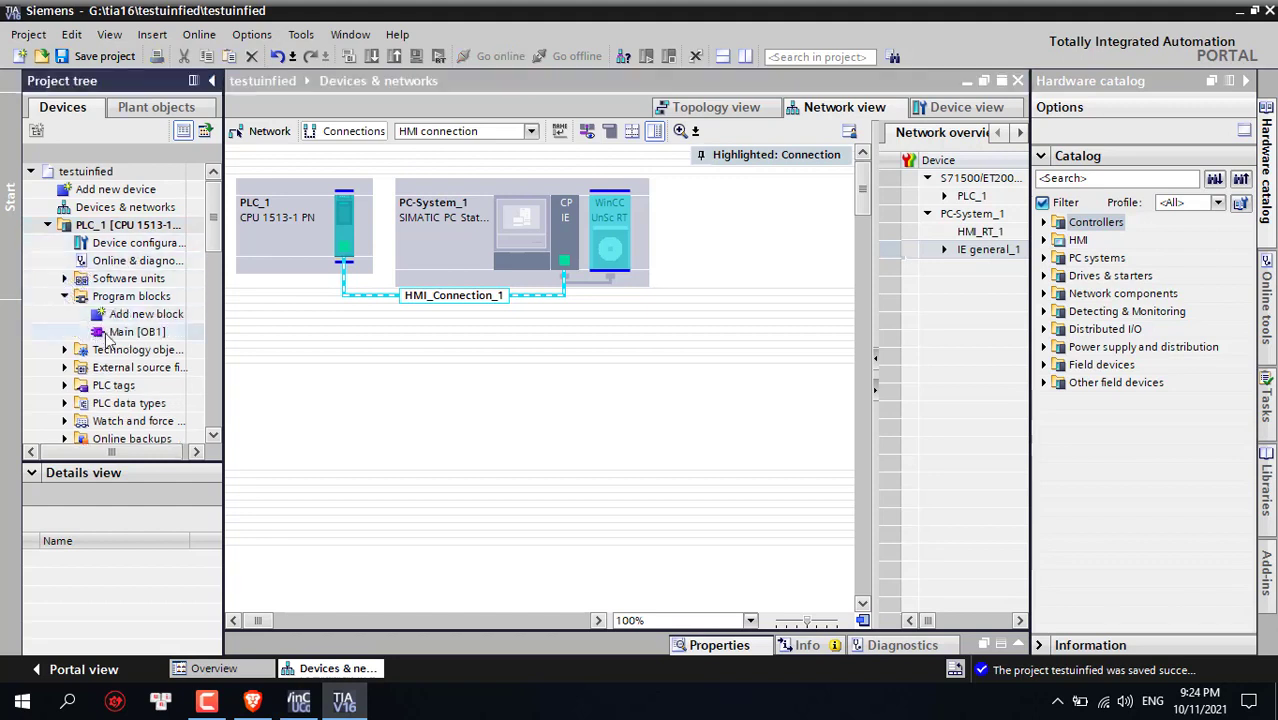
click(111, 335)
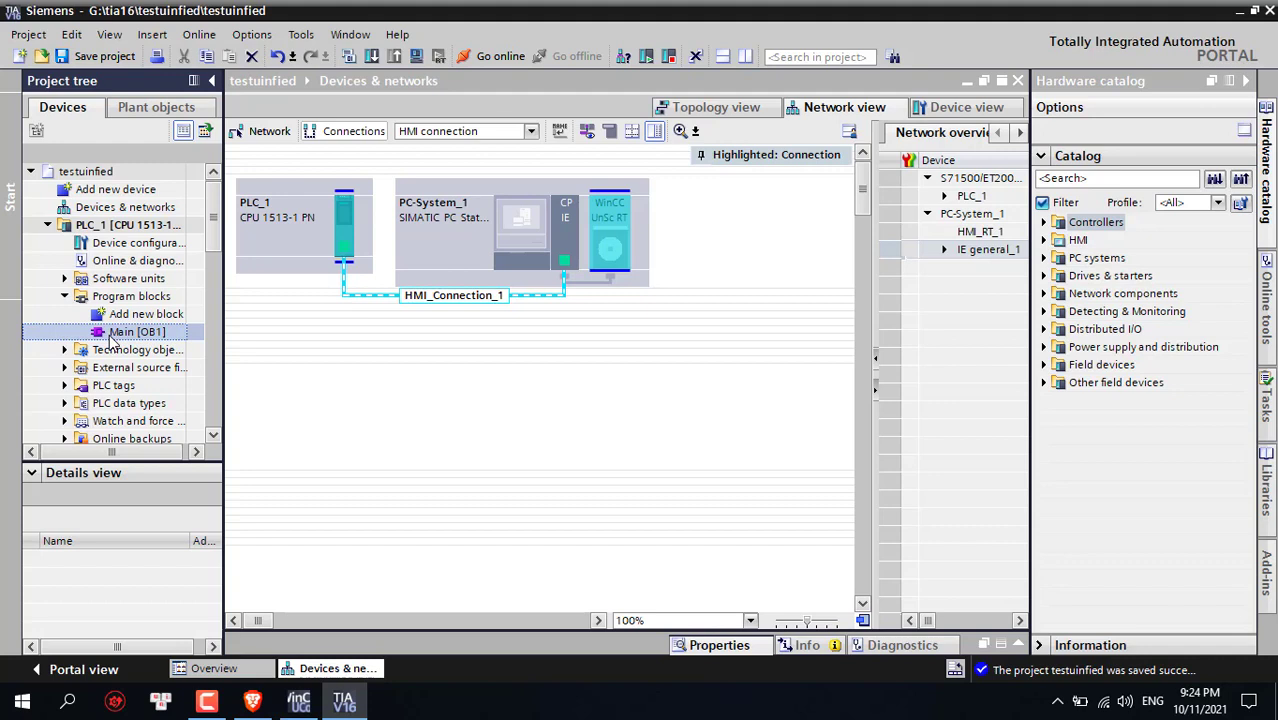
double_click(120, 333)
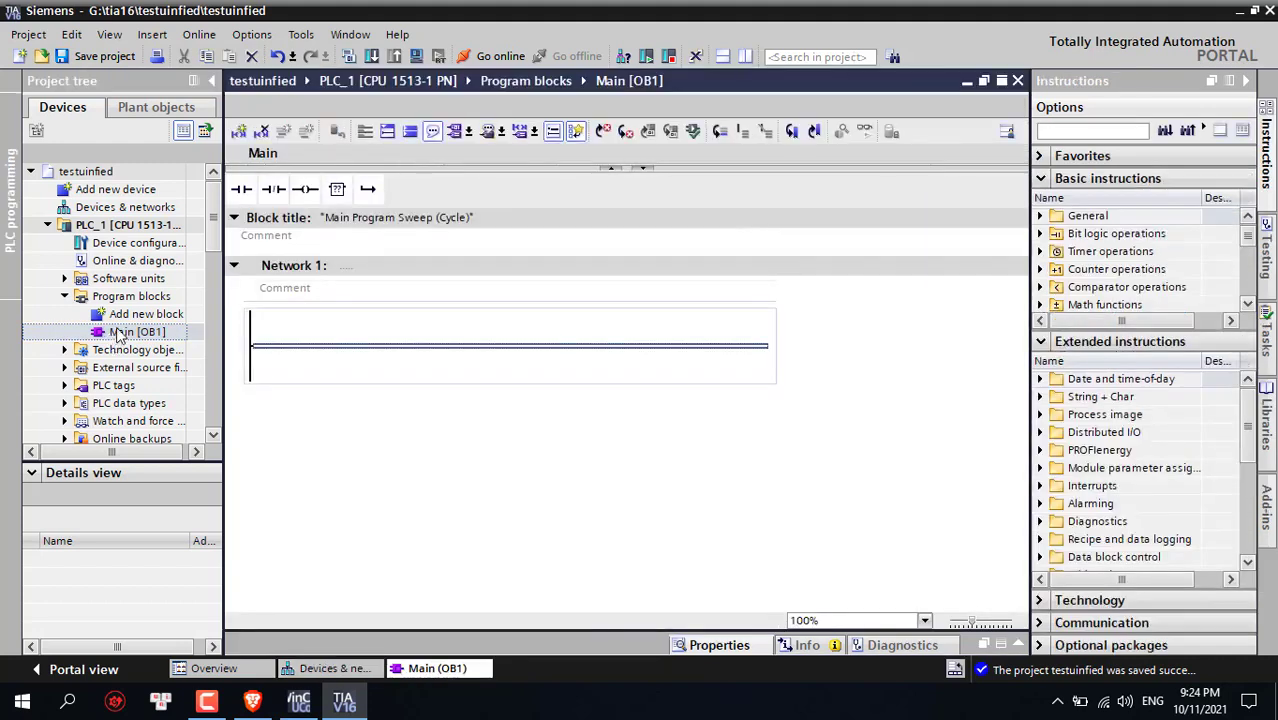
click(128, 316)
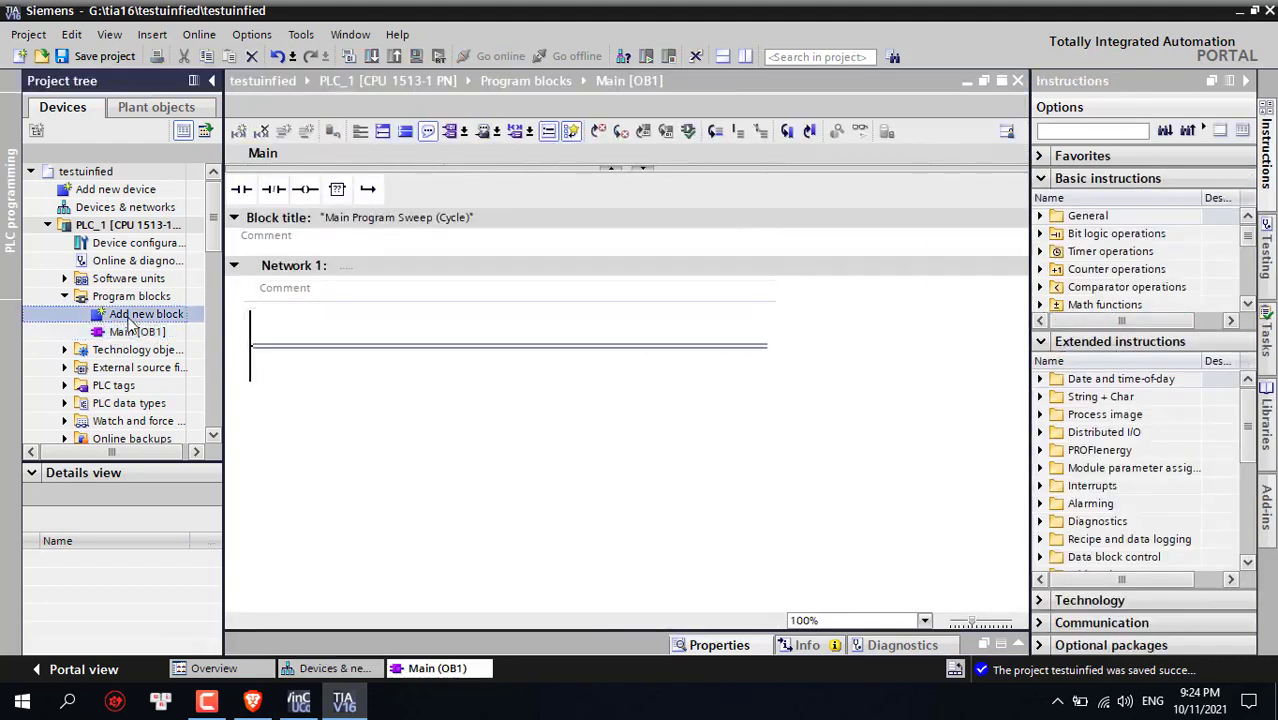
double_click(128, 316)
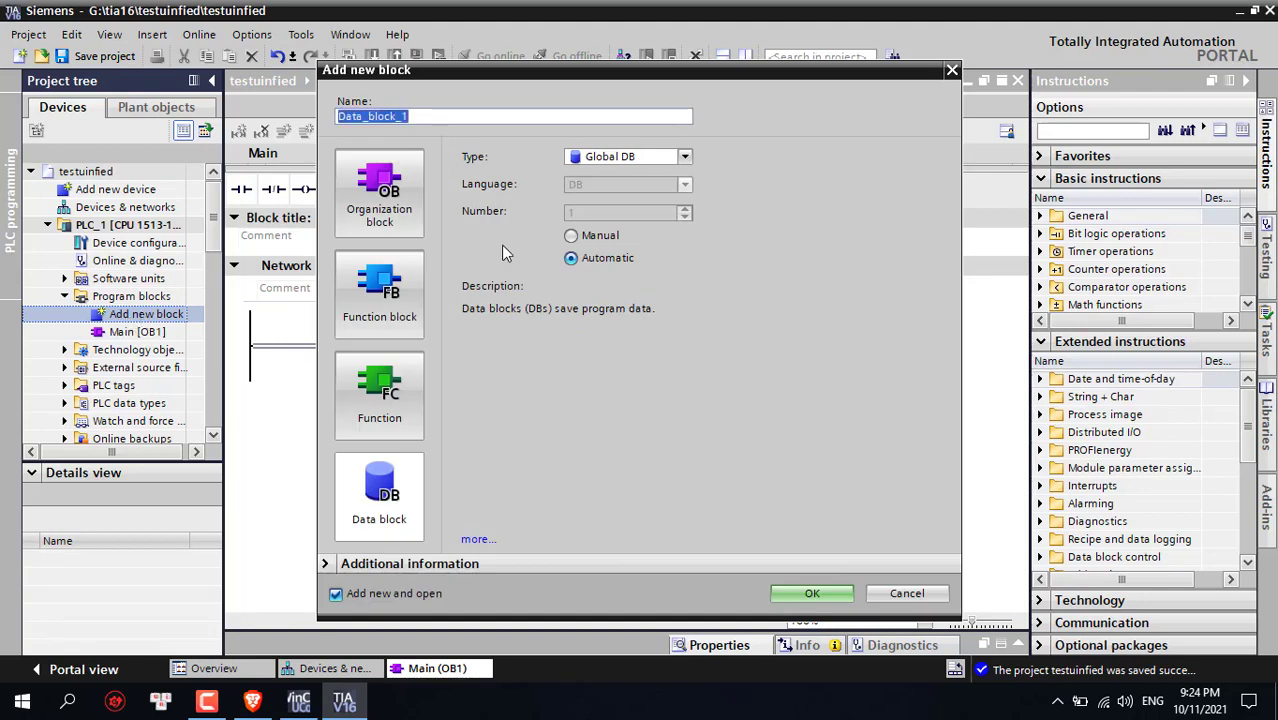
Create a Global DB named Data and open it
click(399, 488)
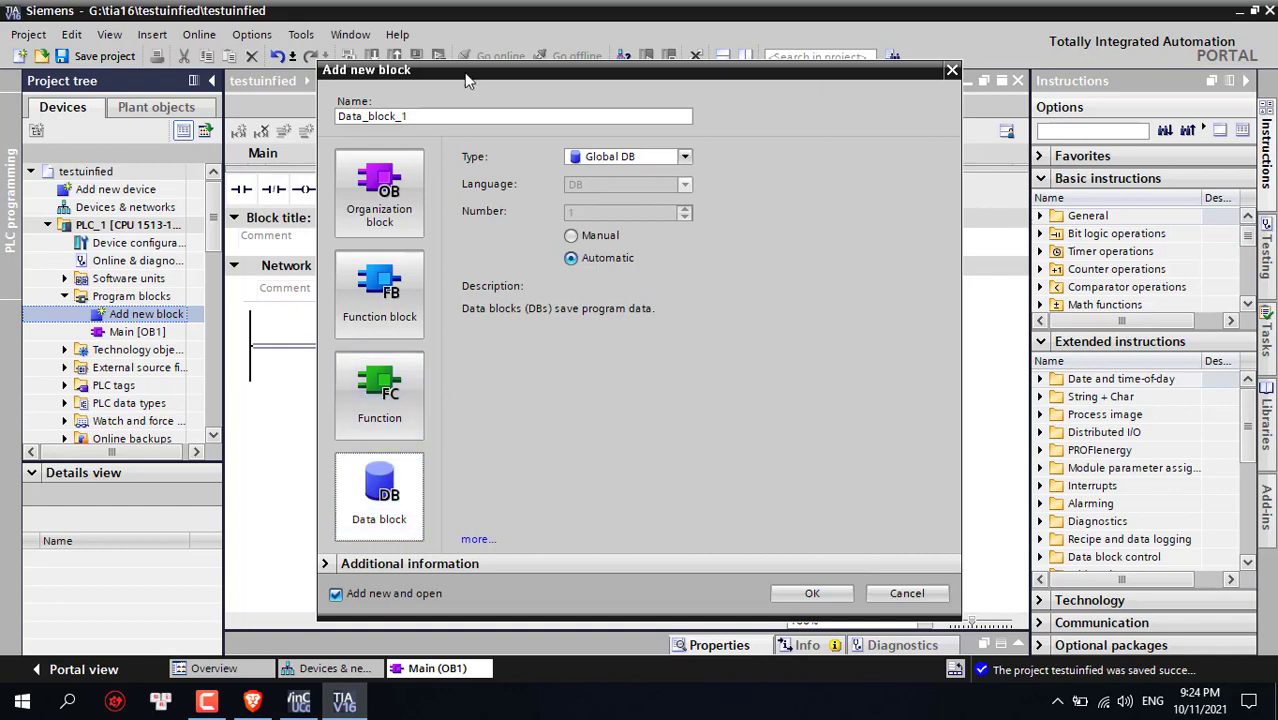
double_click(420, 120)
click(420, 120)
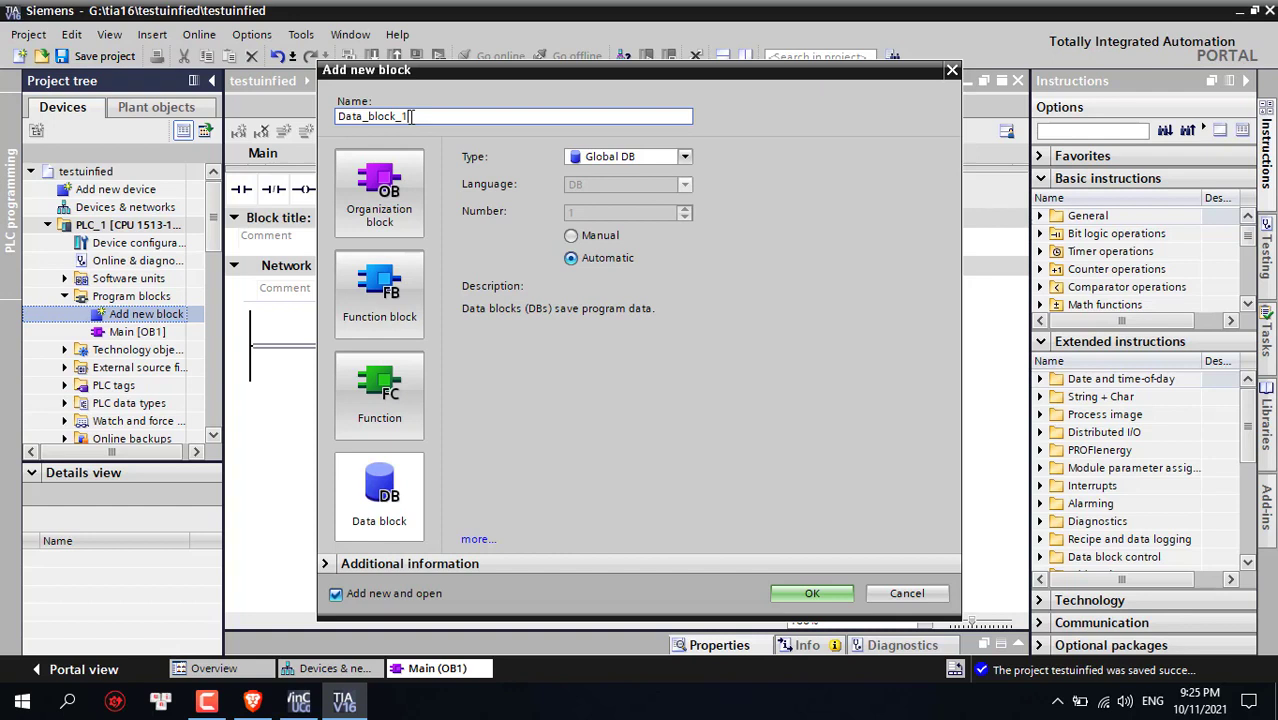
key(BackSpace)
key(BackSpace)
key(BackSpace)
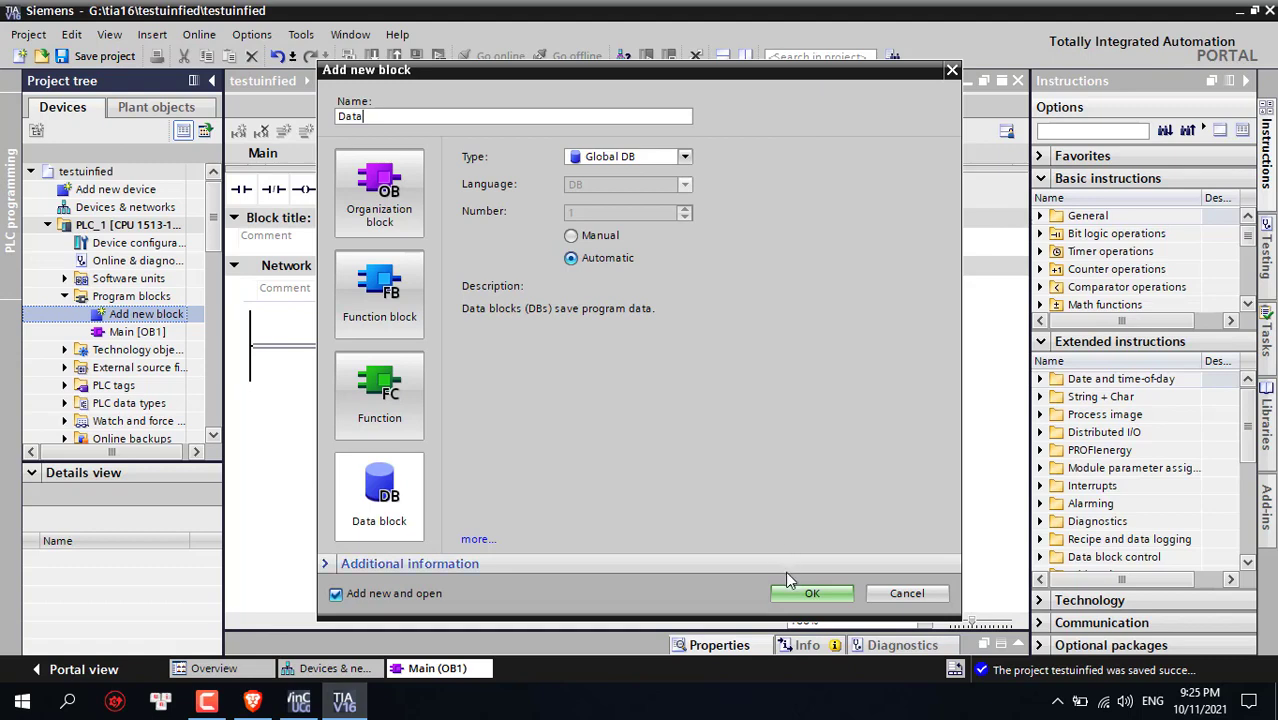
click(808, 594)
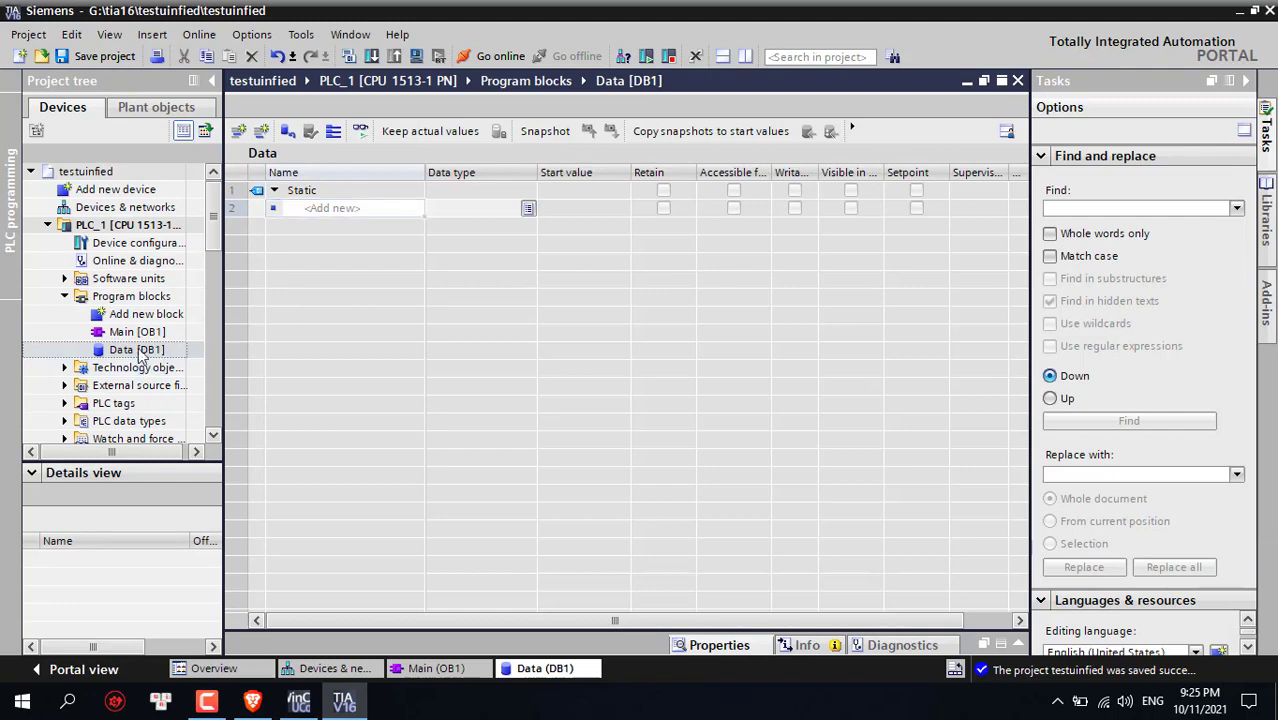
Toggle Optimized block access off and back on in Data [DB1]'s properties
right_click(125, 349)
click(115, 345)
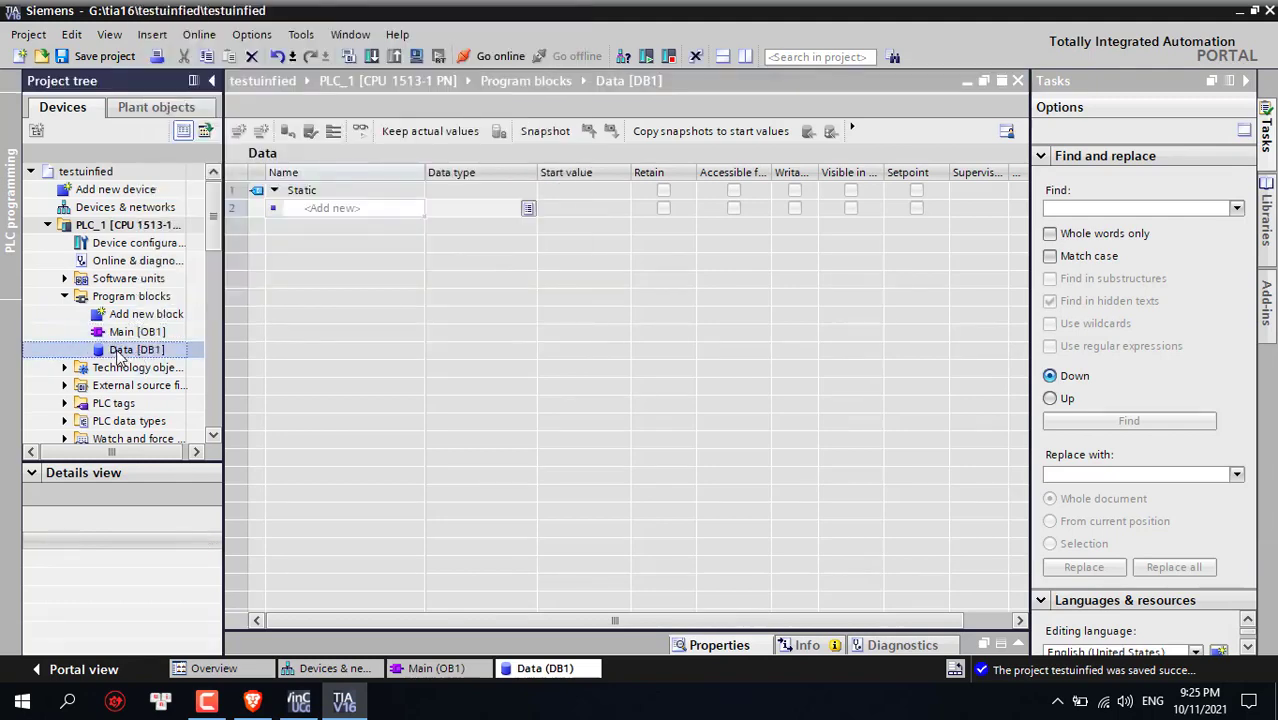
right_click(117, 352)
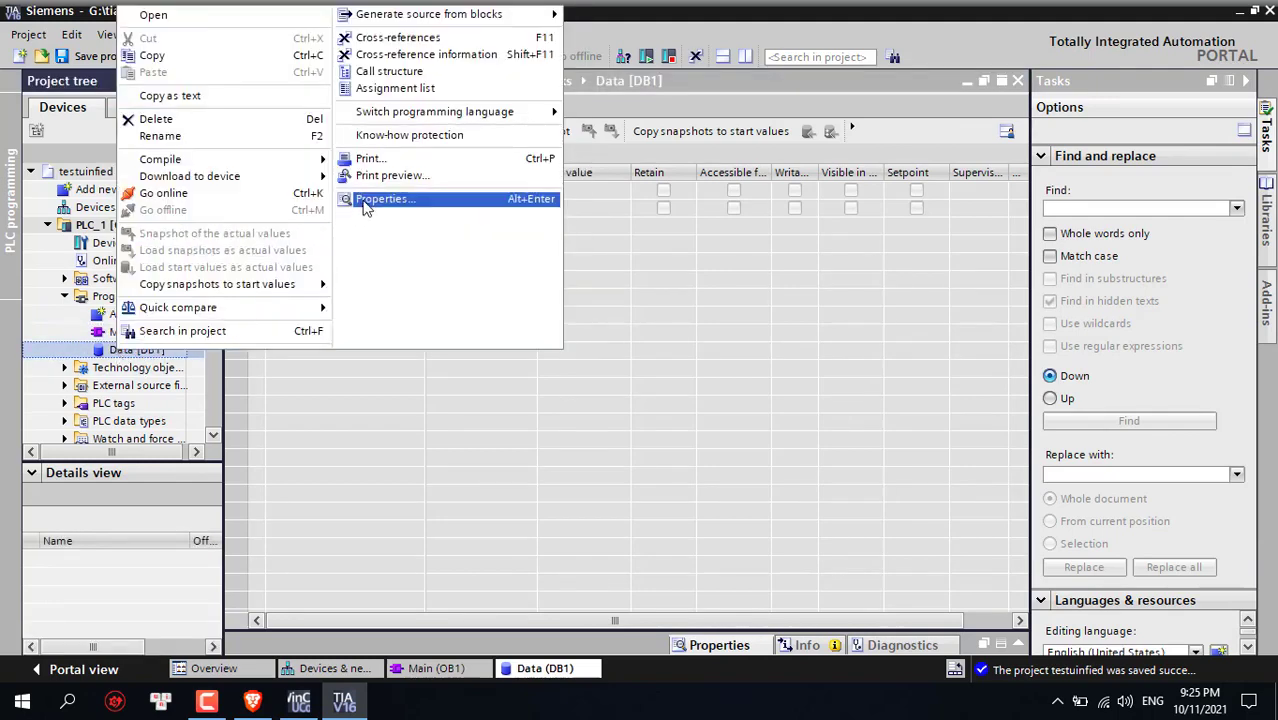
click(366, 200)
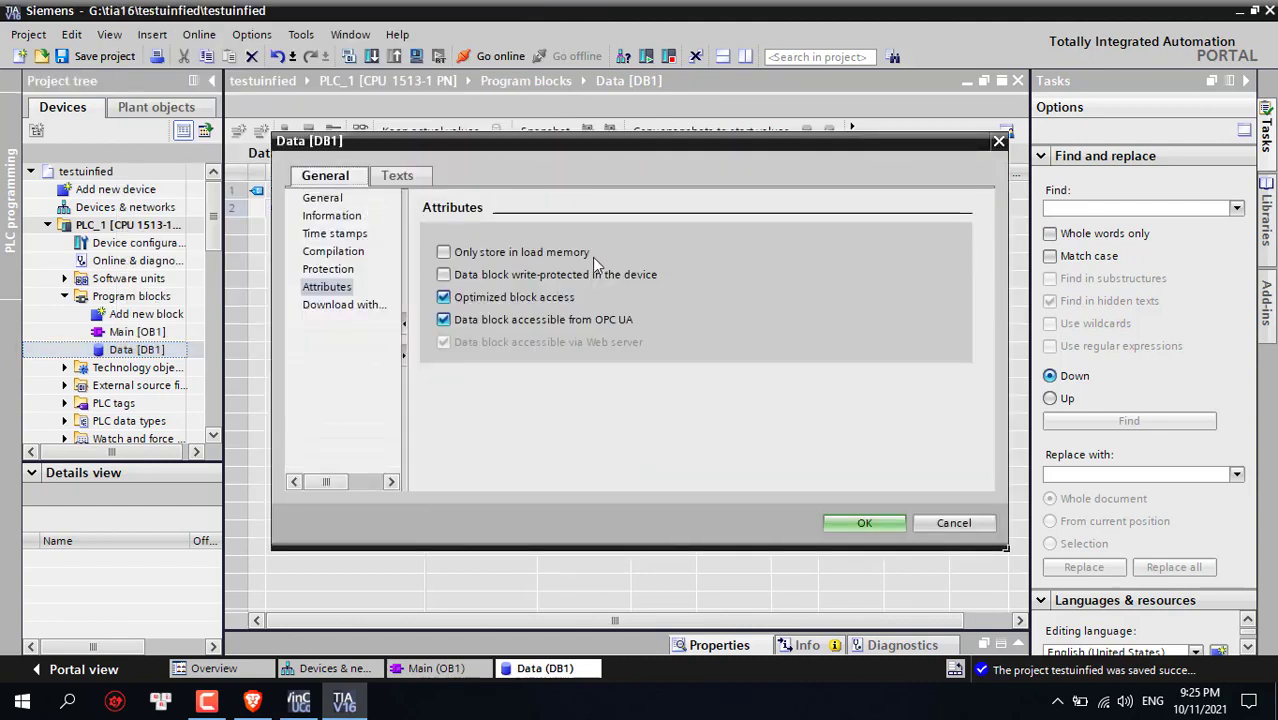
click(446, 298)
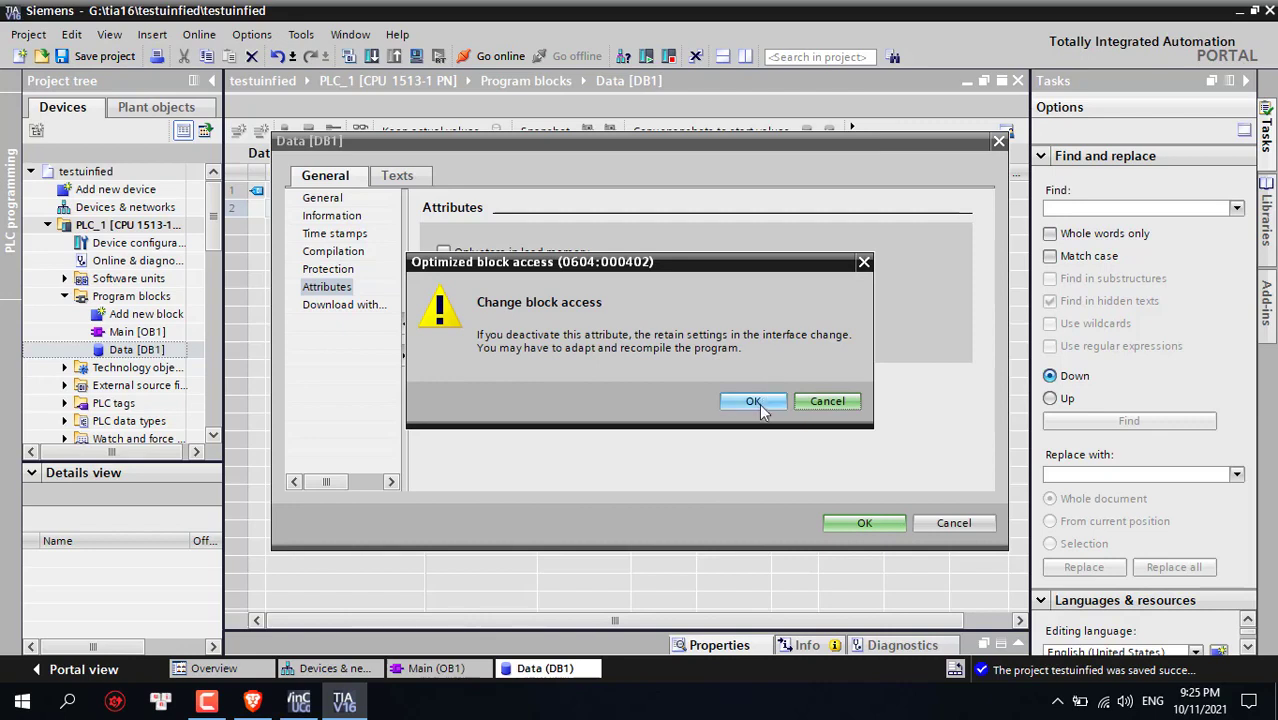
click(753, 402)
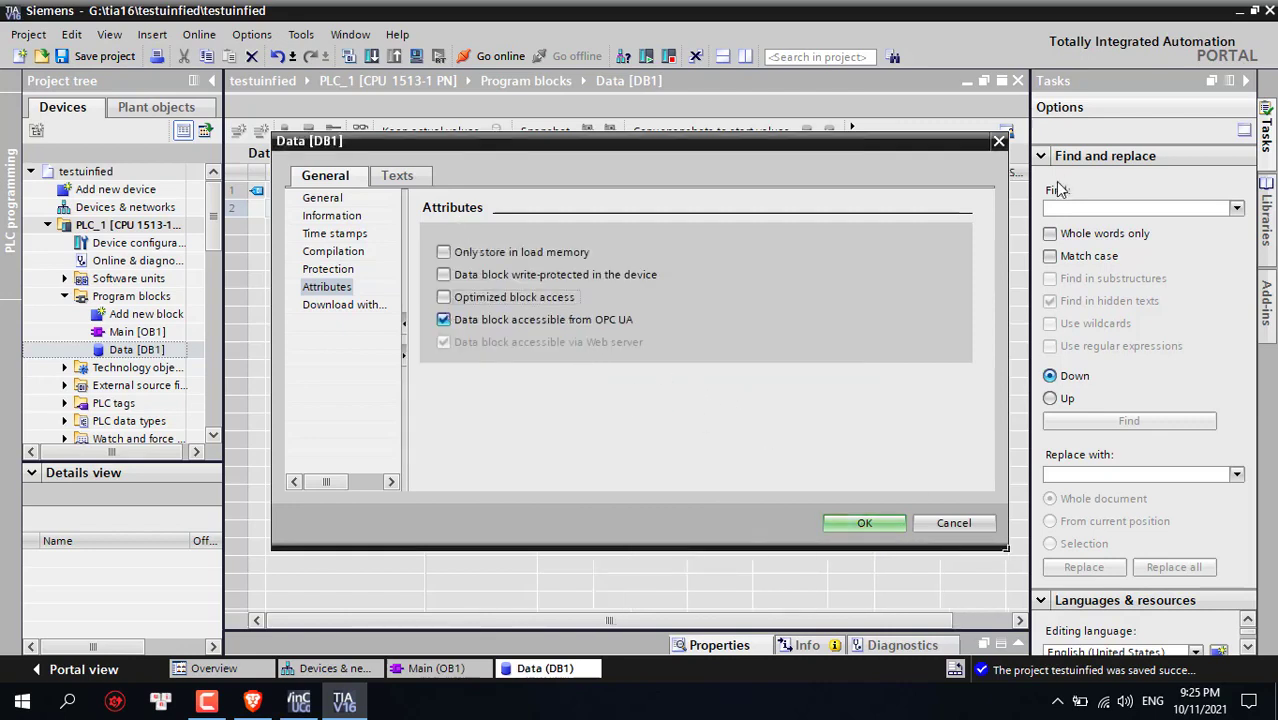
click(446, 298)
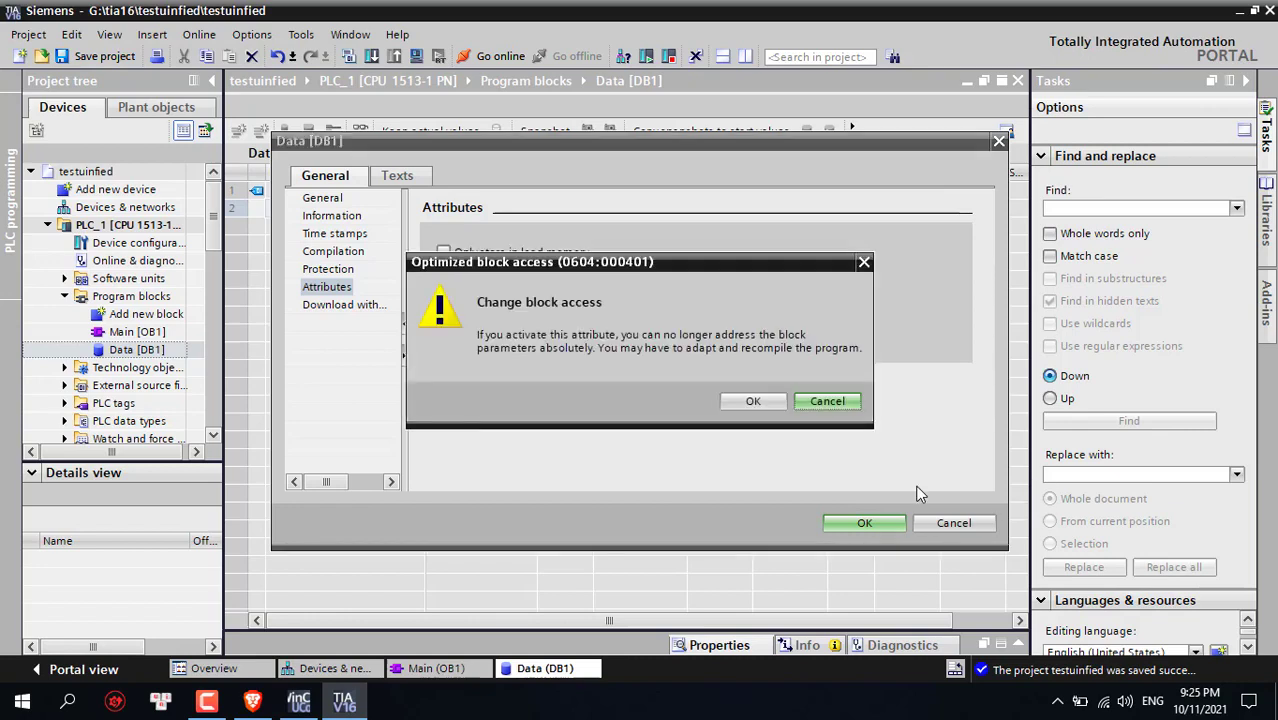
click(753, 401)
click(866, 523)
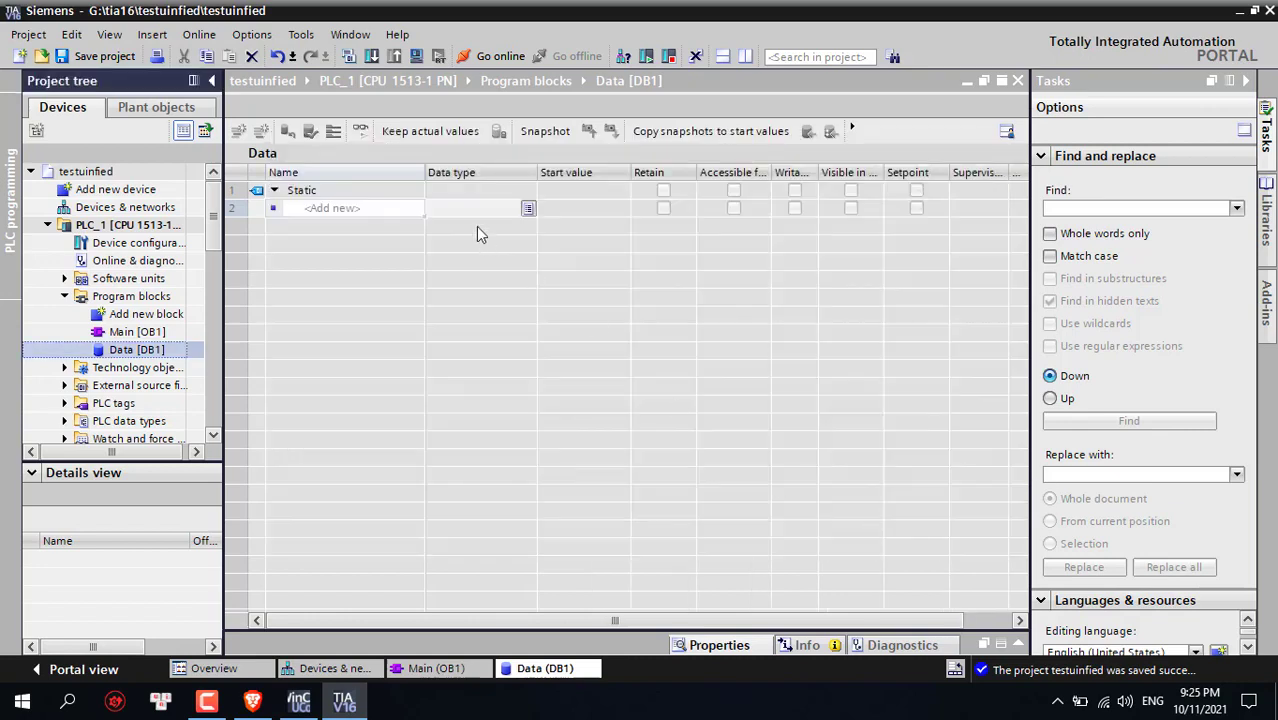
Disable Optimized block access for Data [DB1], accept the warning, and return to its table
click(496, 174)
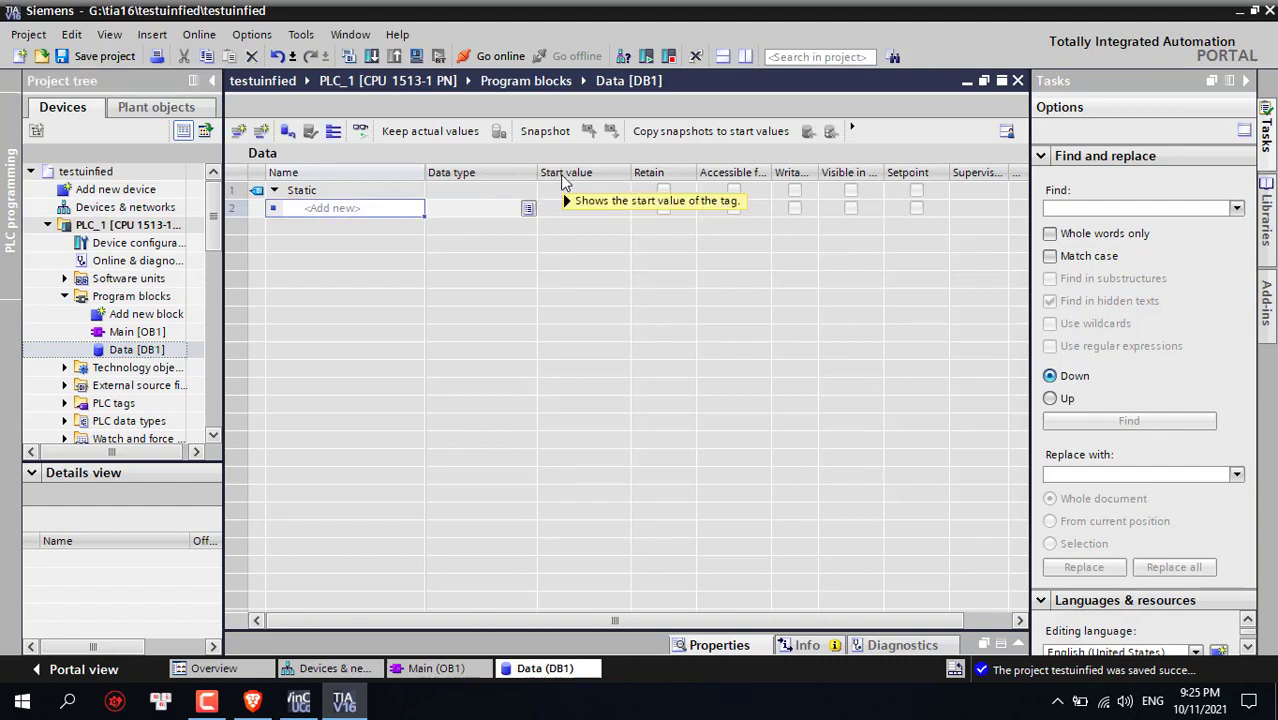
mouse_move(563, 178)
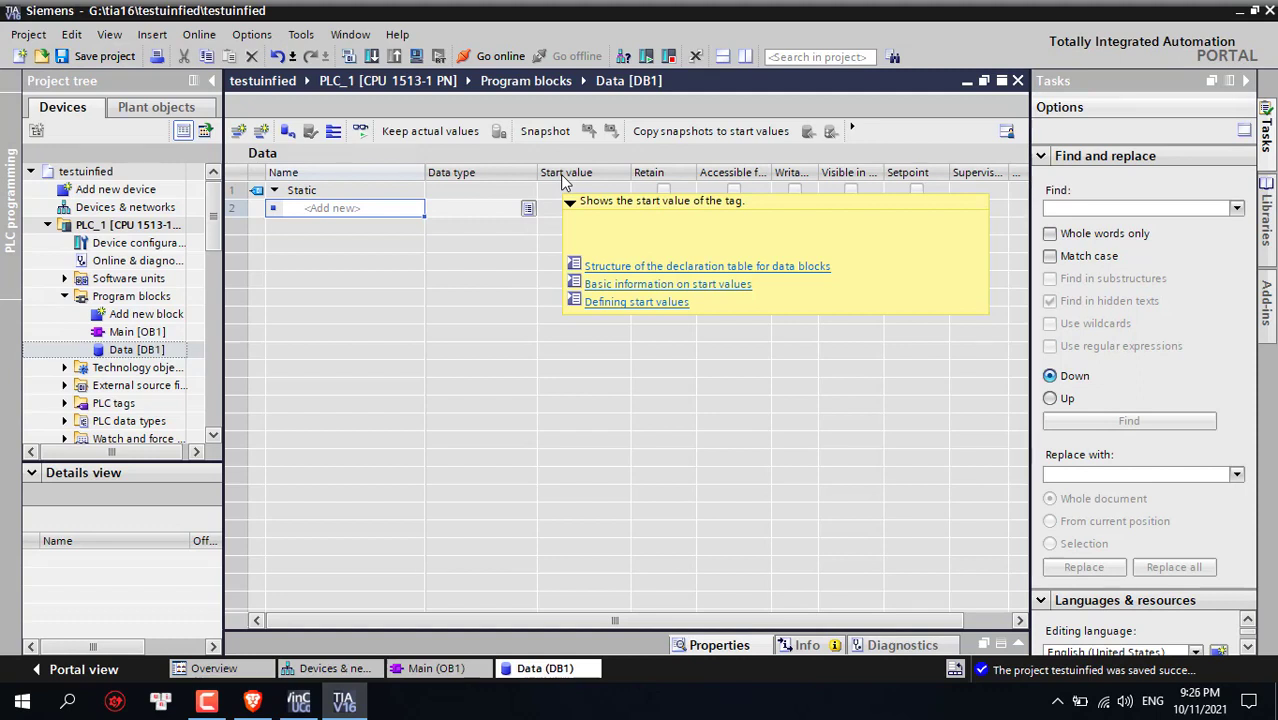
click(137, 352)
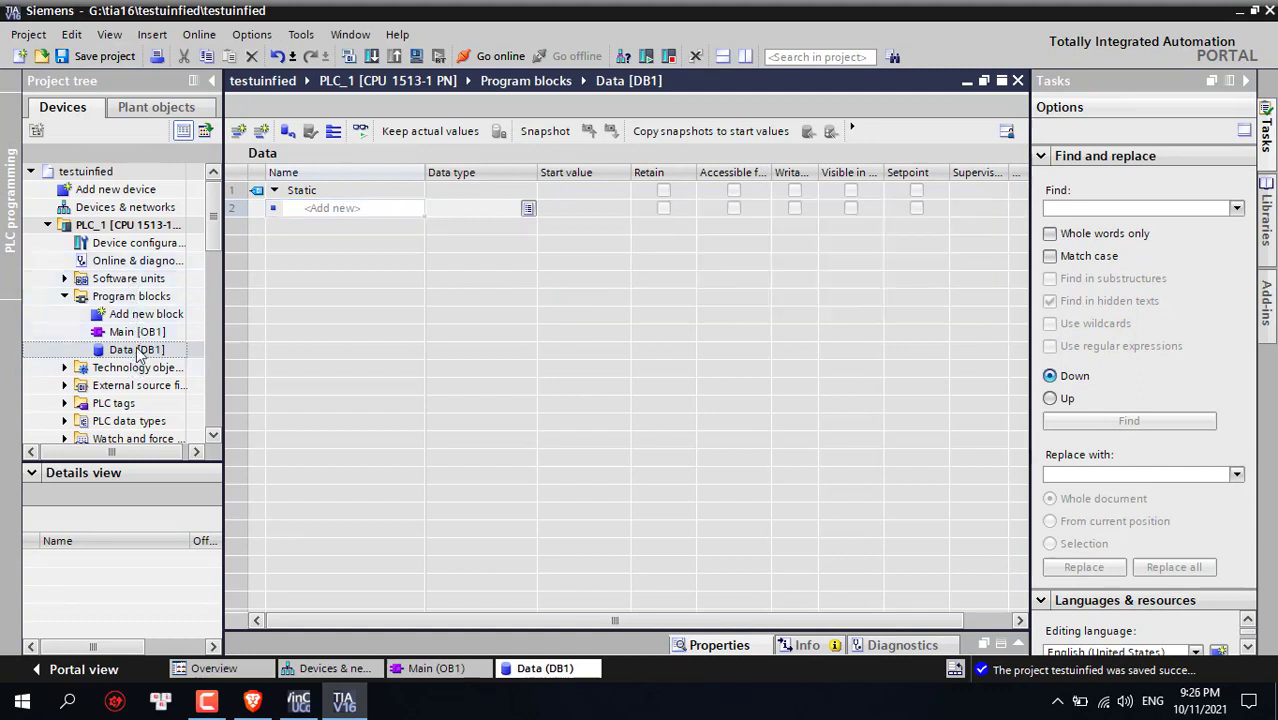
right_click(137, 352)
click(408, 199)
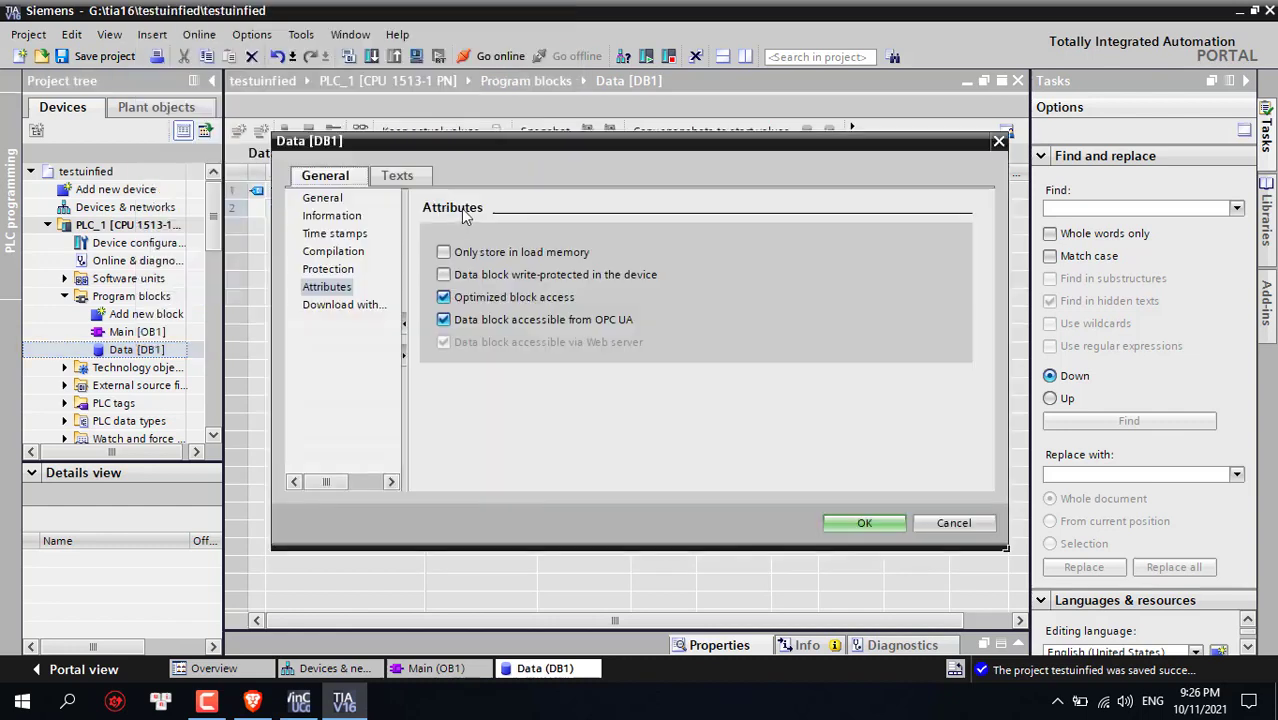
click(443, 297)
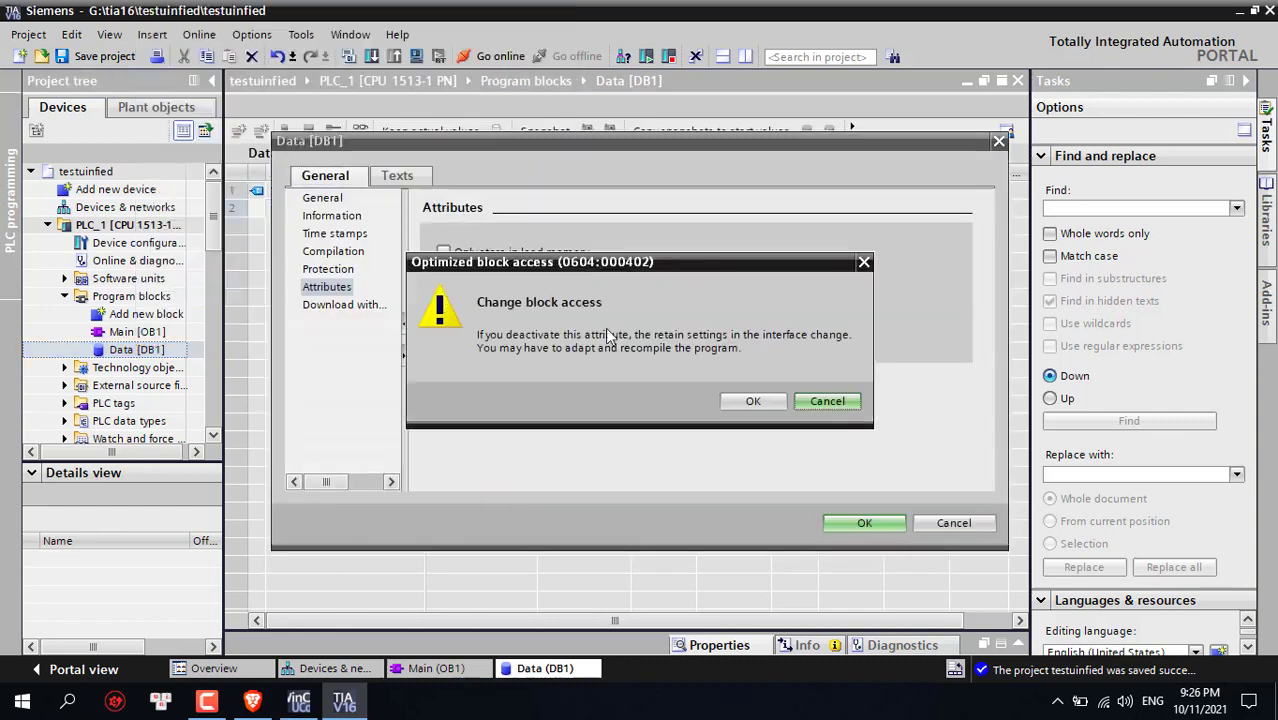
click(748, 401)
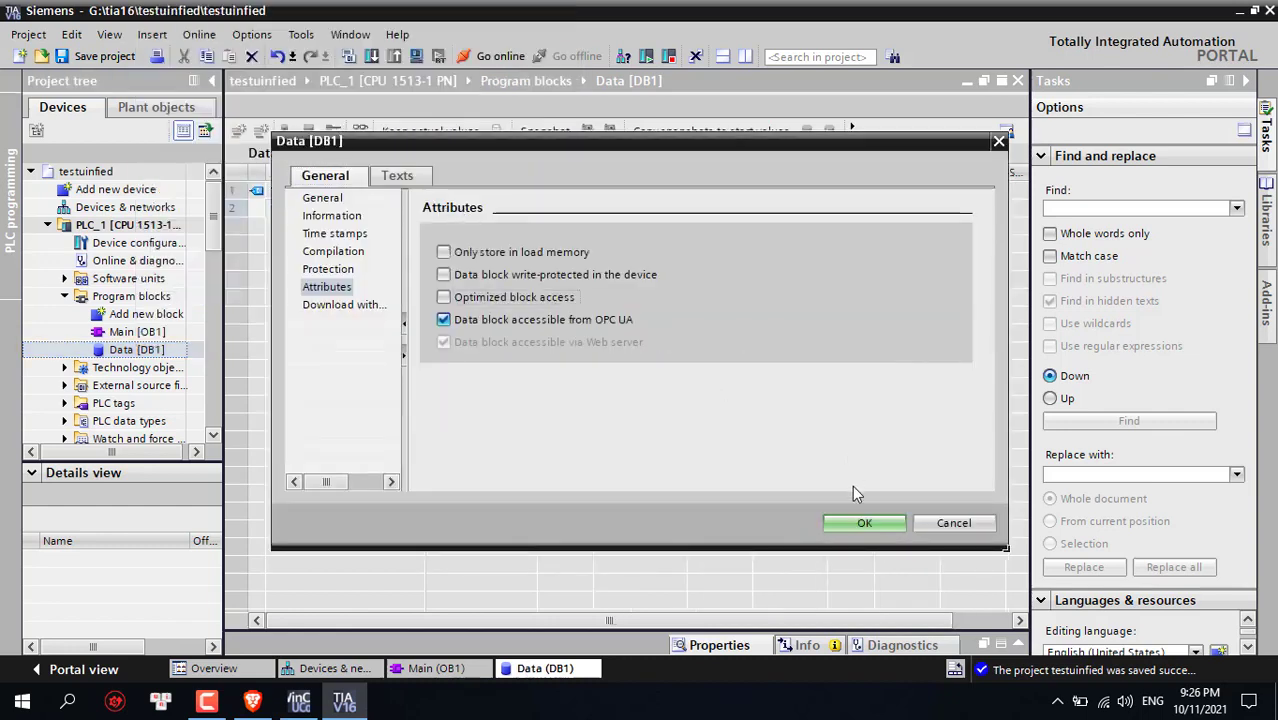
click(858, 522)
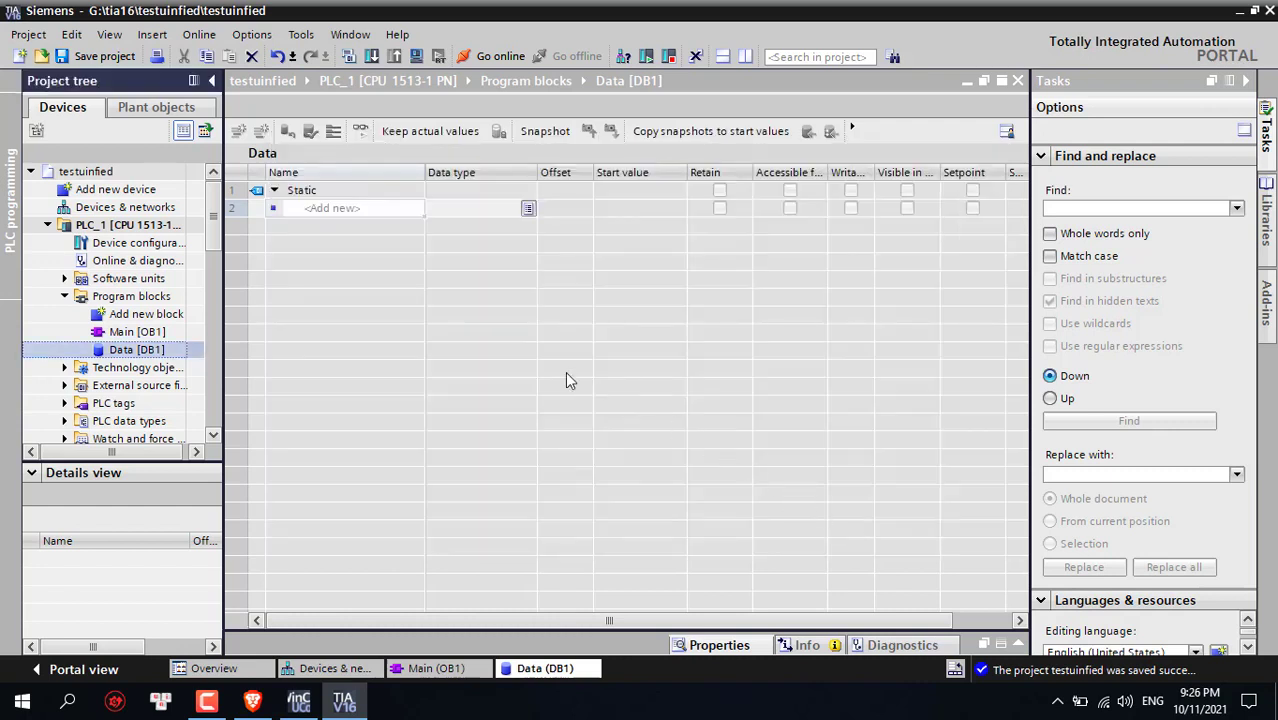
click(572, 195)
key(Down)
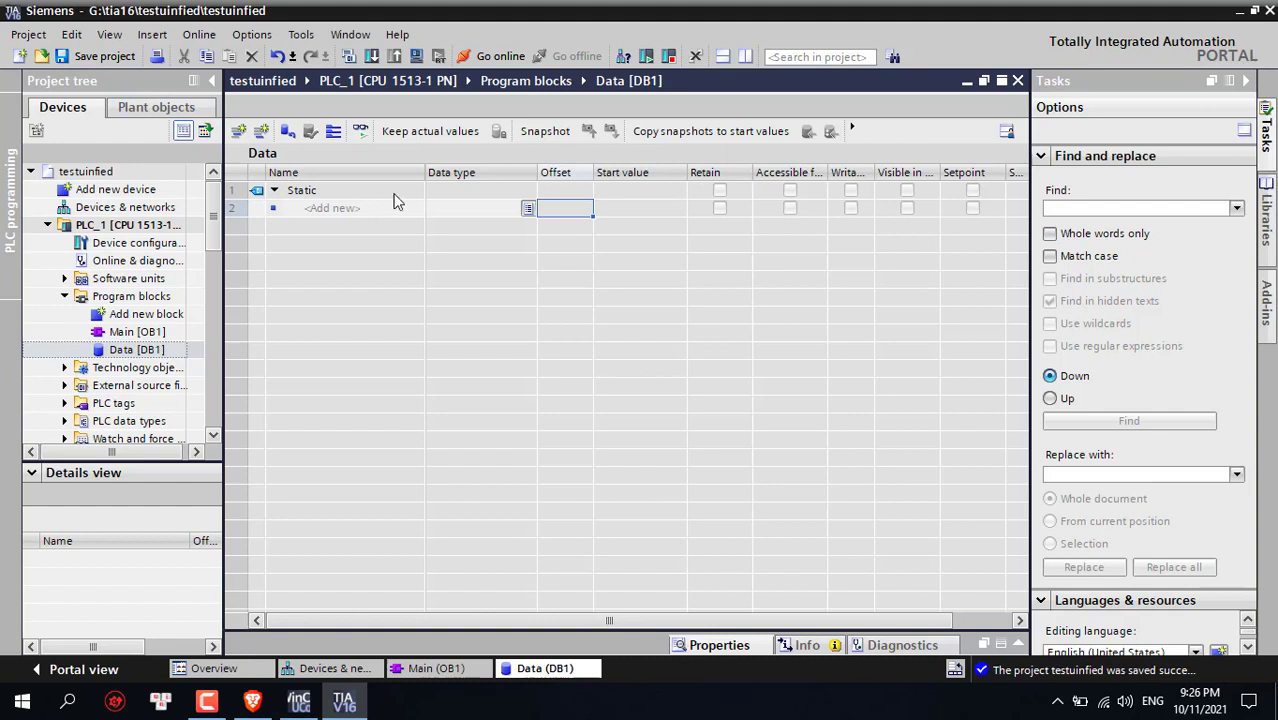
Enter tags on, off, led and int in the Data block's Name column
click(355, 208)
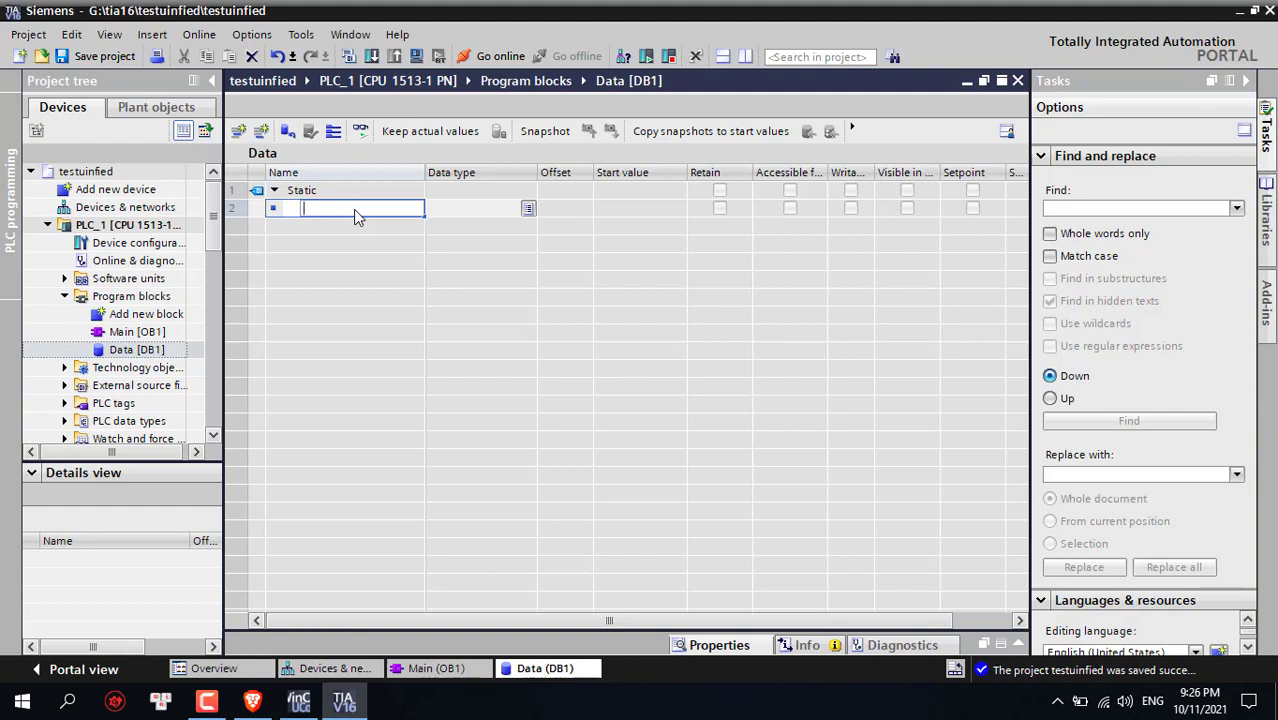
text(on)
key(Return)
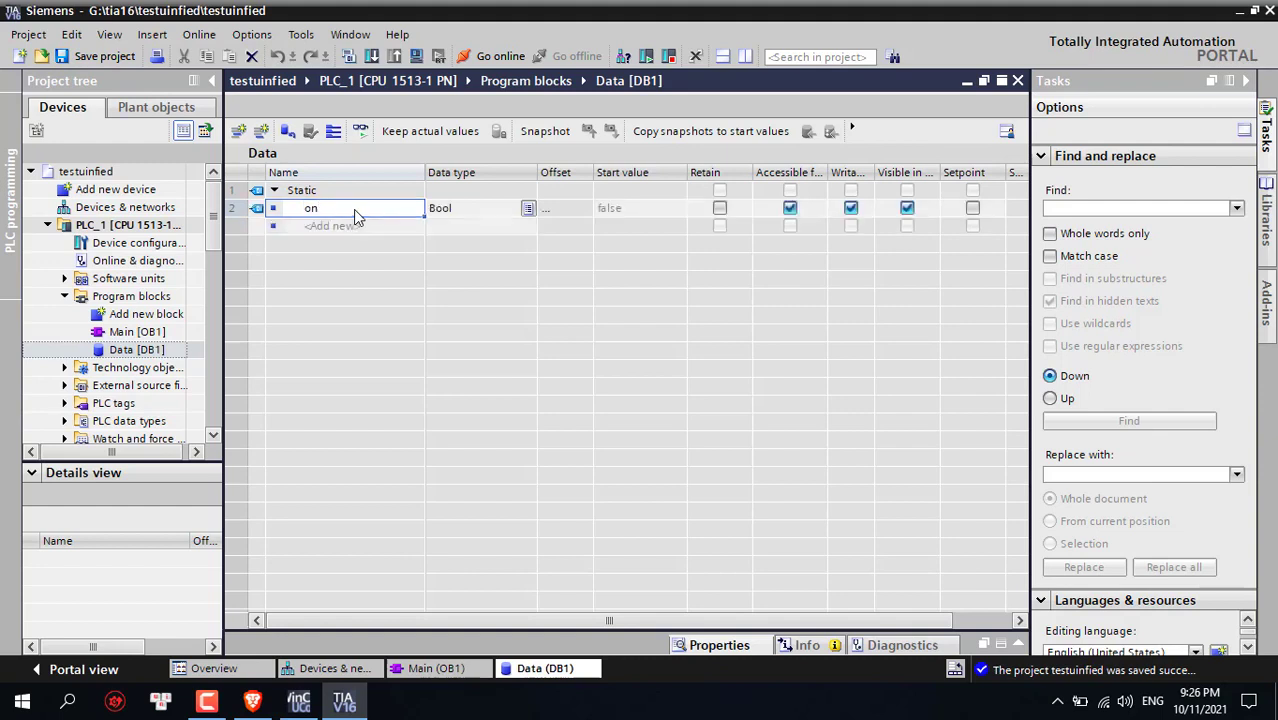
click(358, 218)
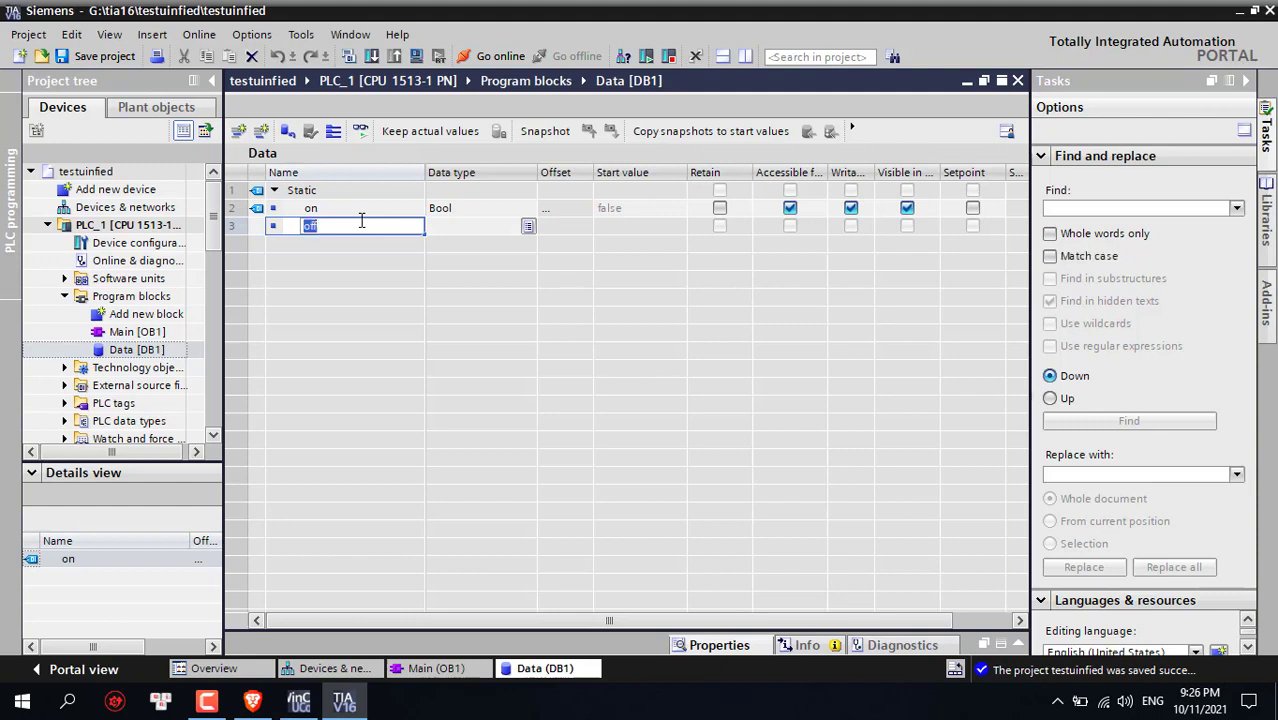
key(Return)
text(led)
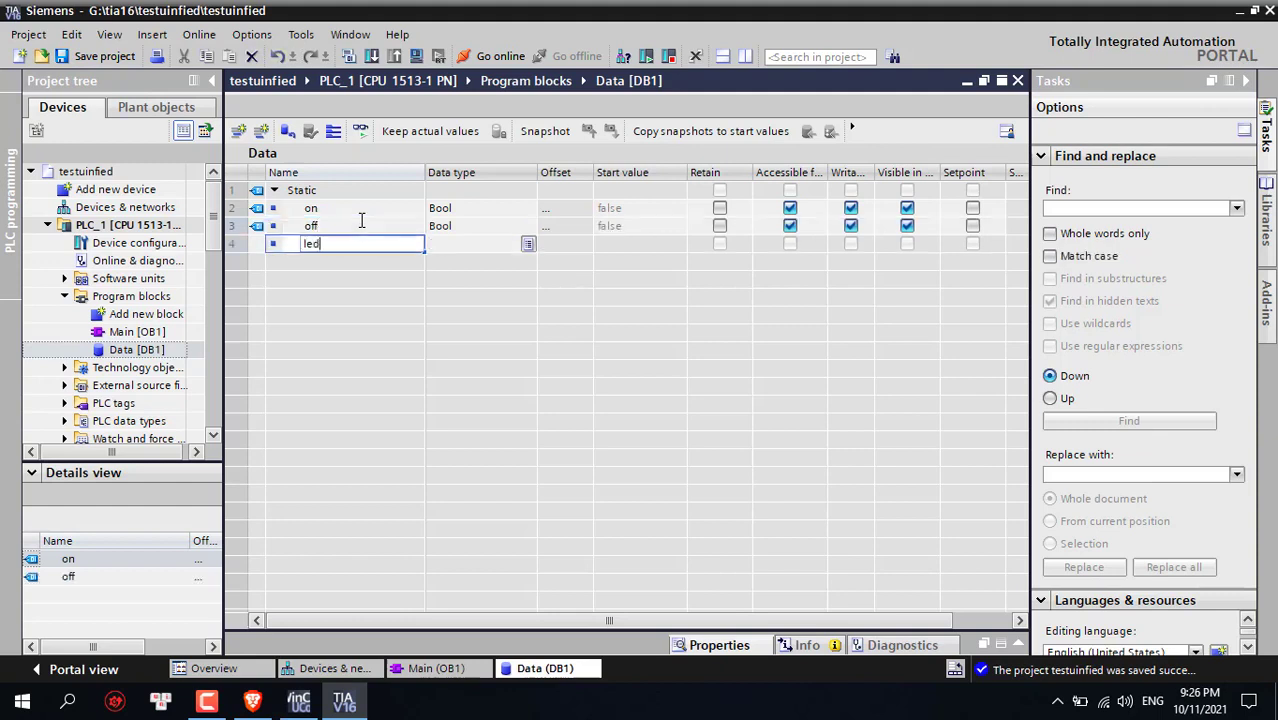
key(Return)
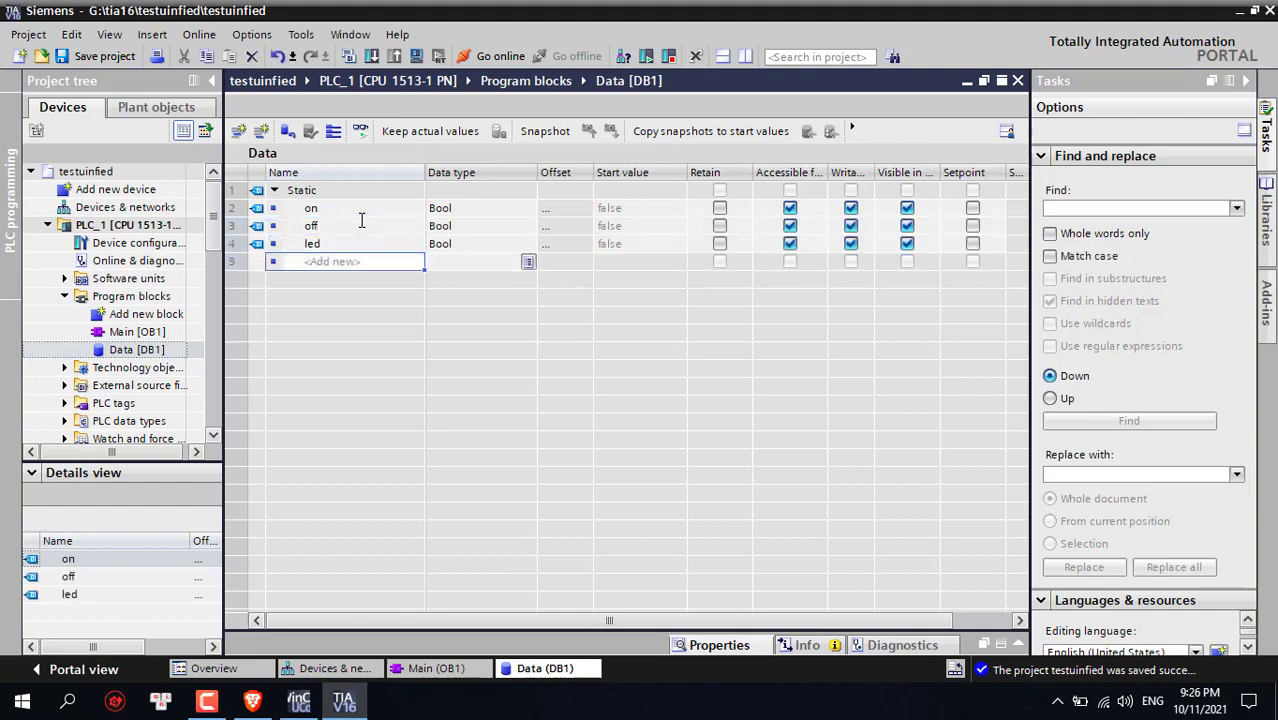
text(int)
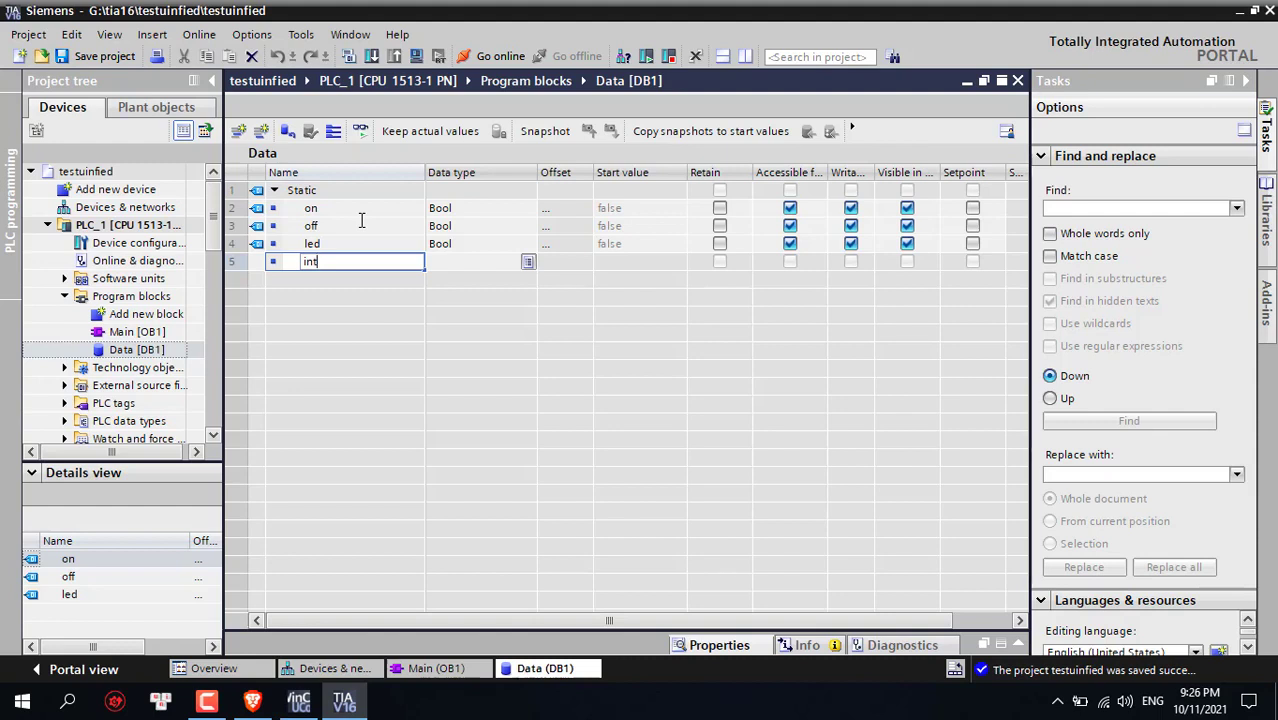
key(Return)
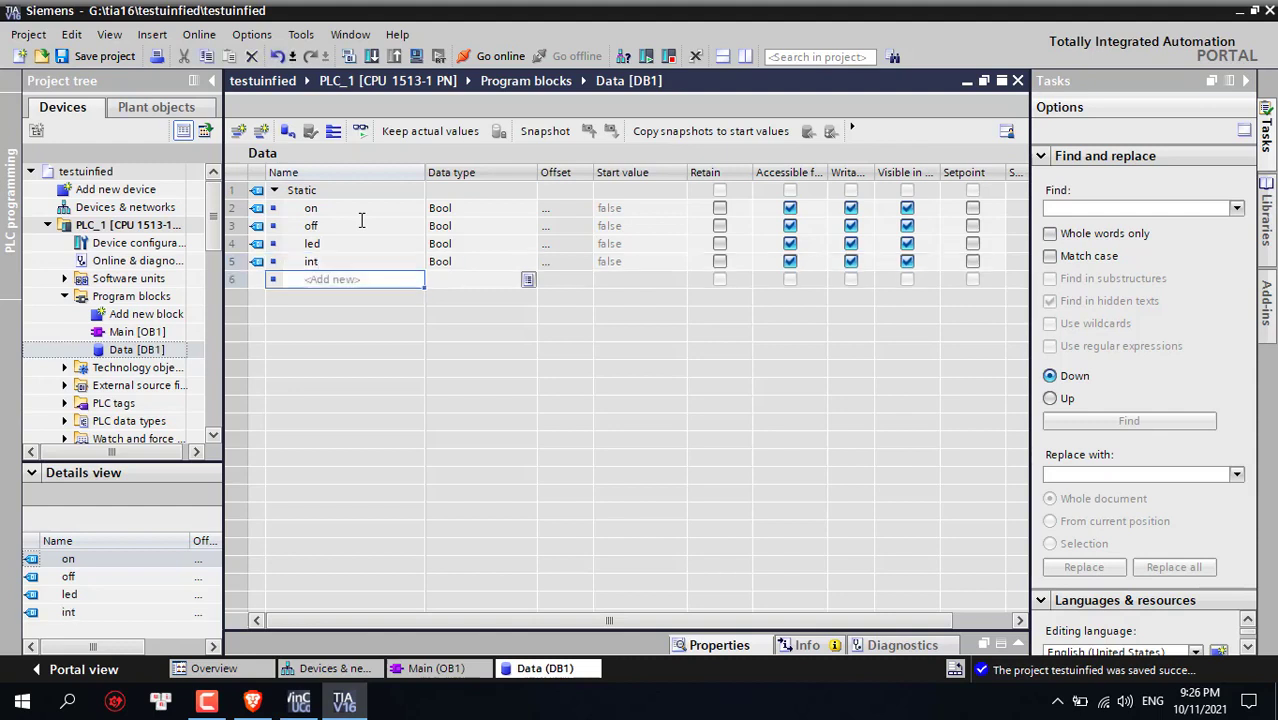
Keep int as Bool, compile the block, and check offsets 0.0–0.3
click(440, 261)
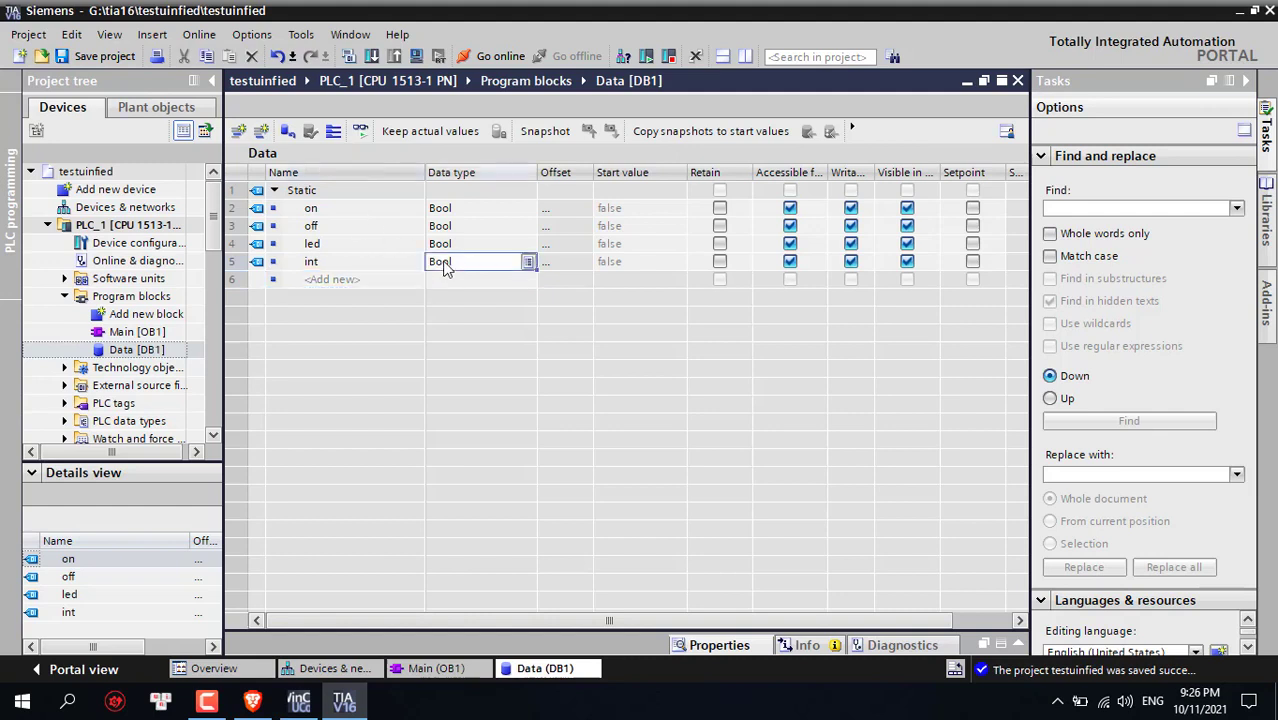
click(377, 267)
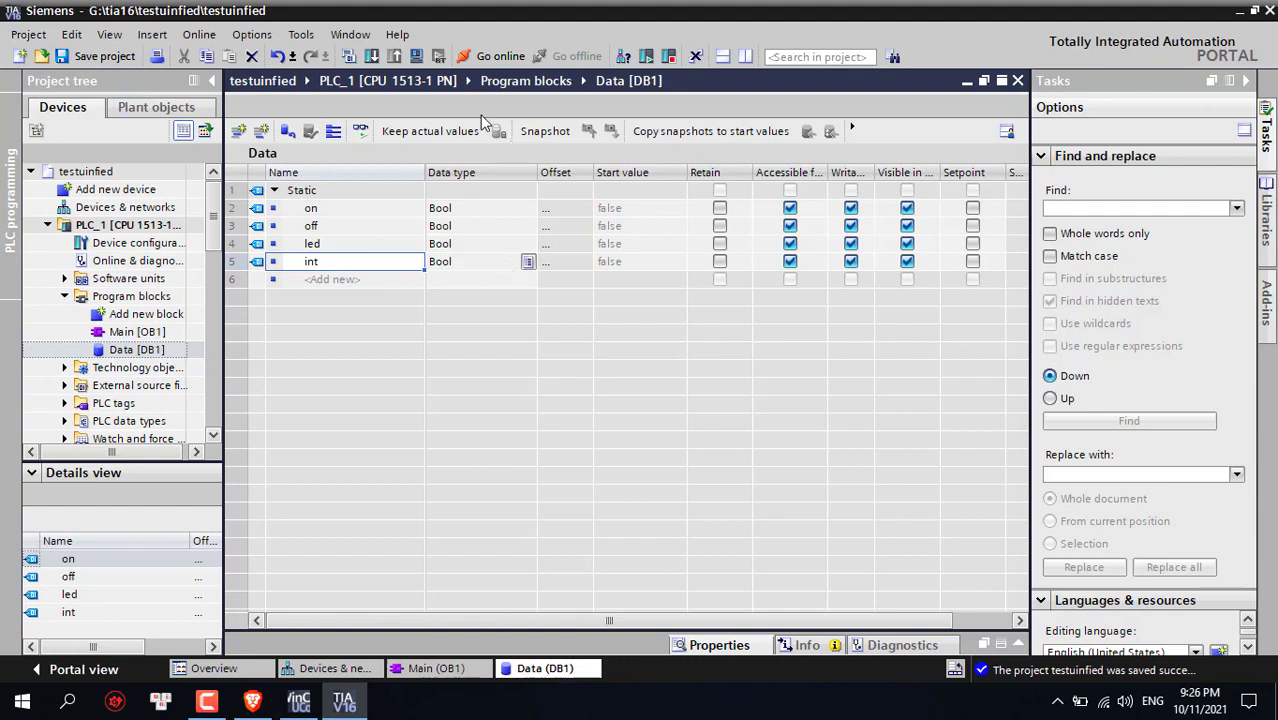
click(350, 56)
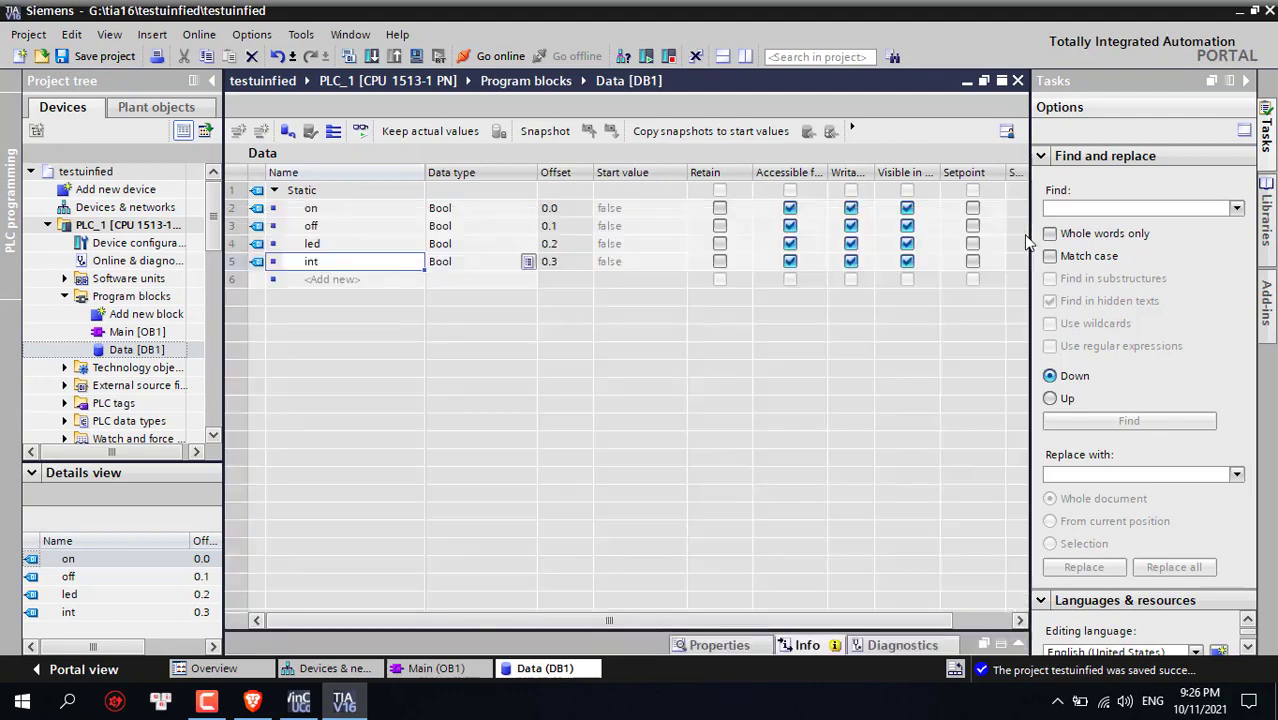
click(586, 210)
click(581, 227)
click(577, 245)
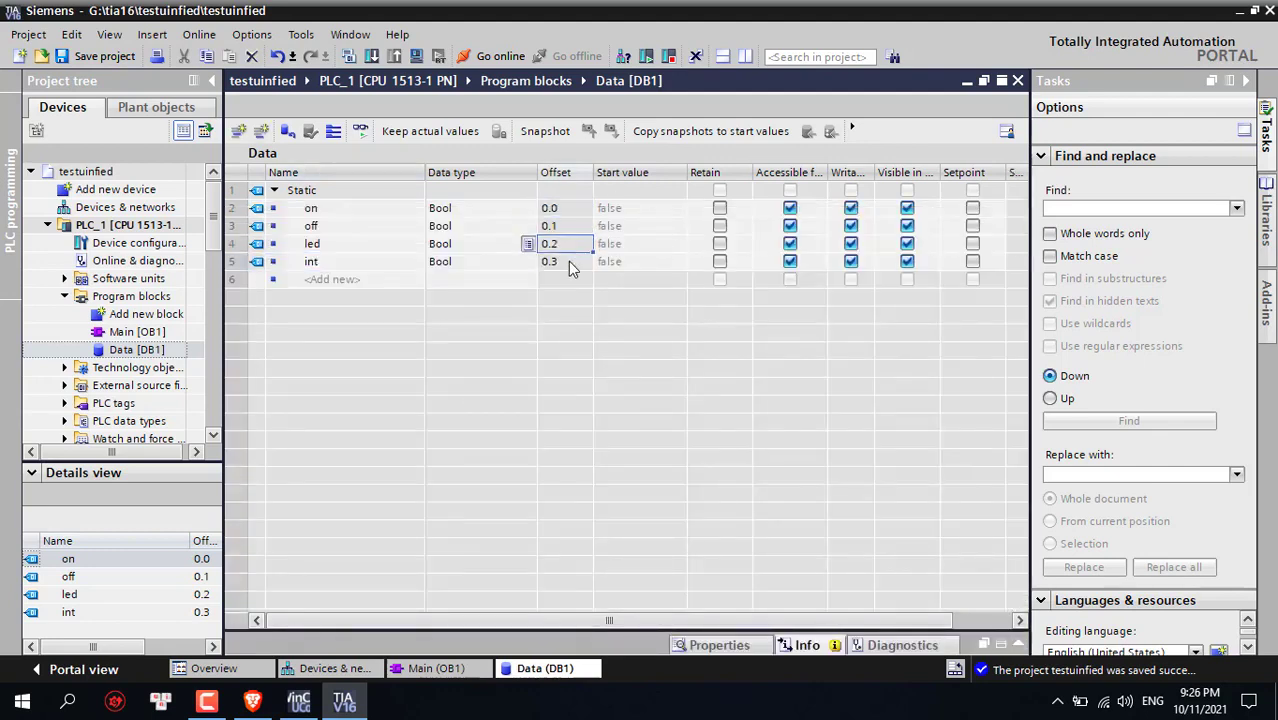
click(573, 263)
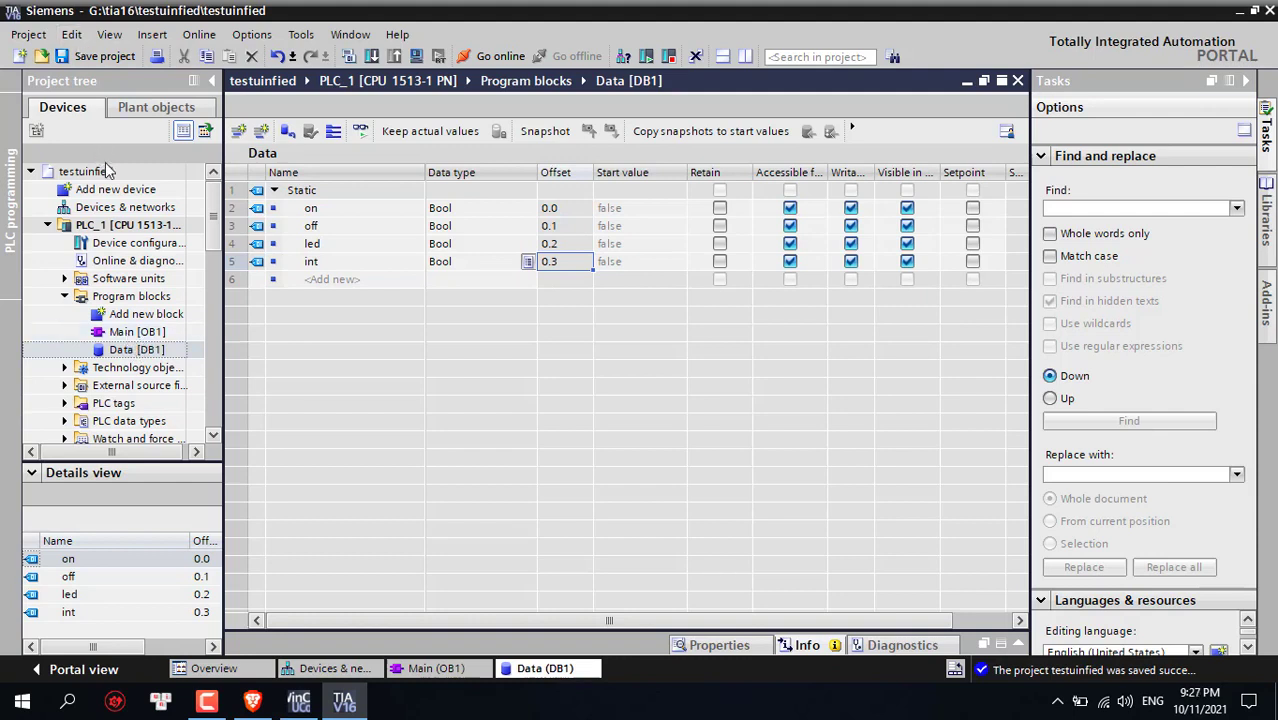
Place a normally-open "Data".on contact at the start of Network 1
double_click(137, 335)
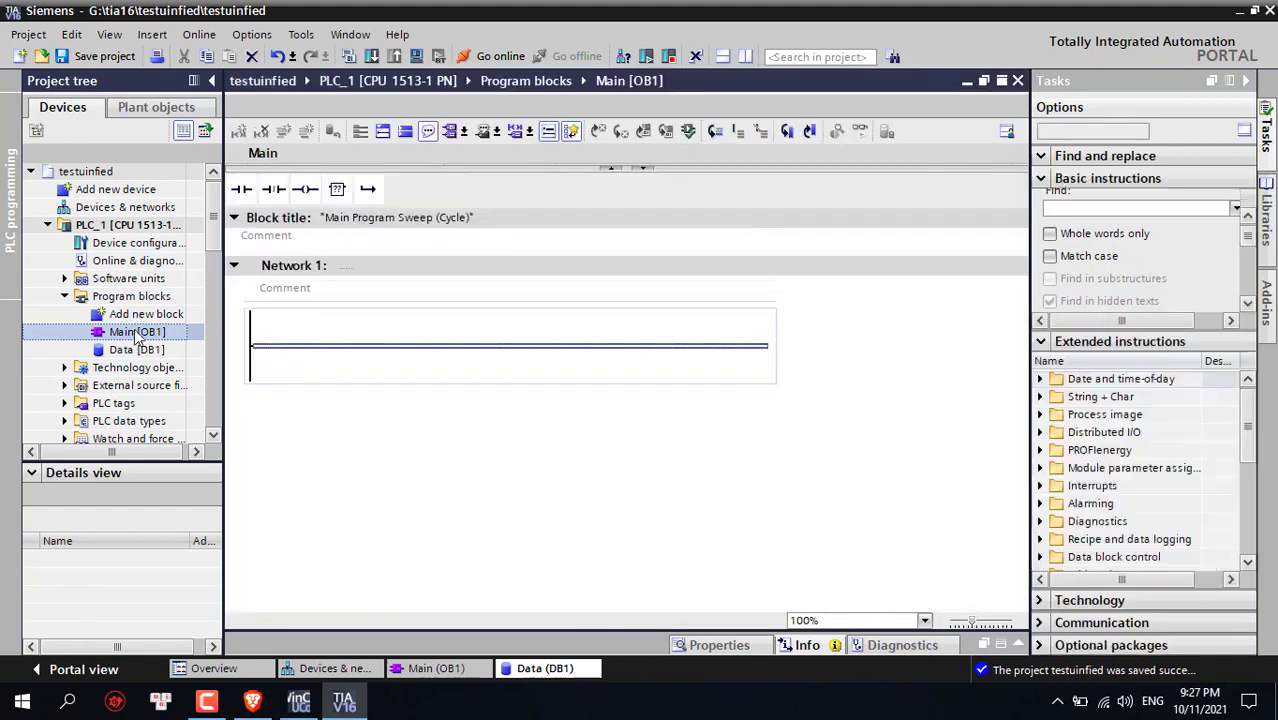
double_click(241, 189)
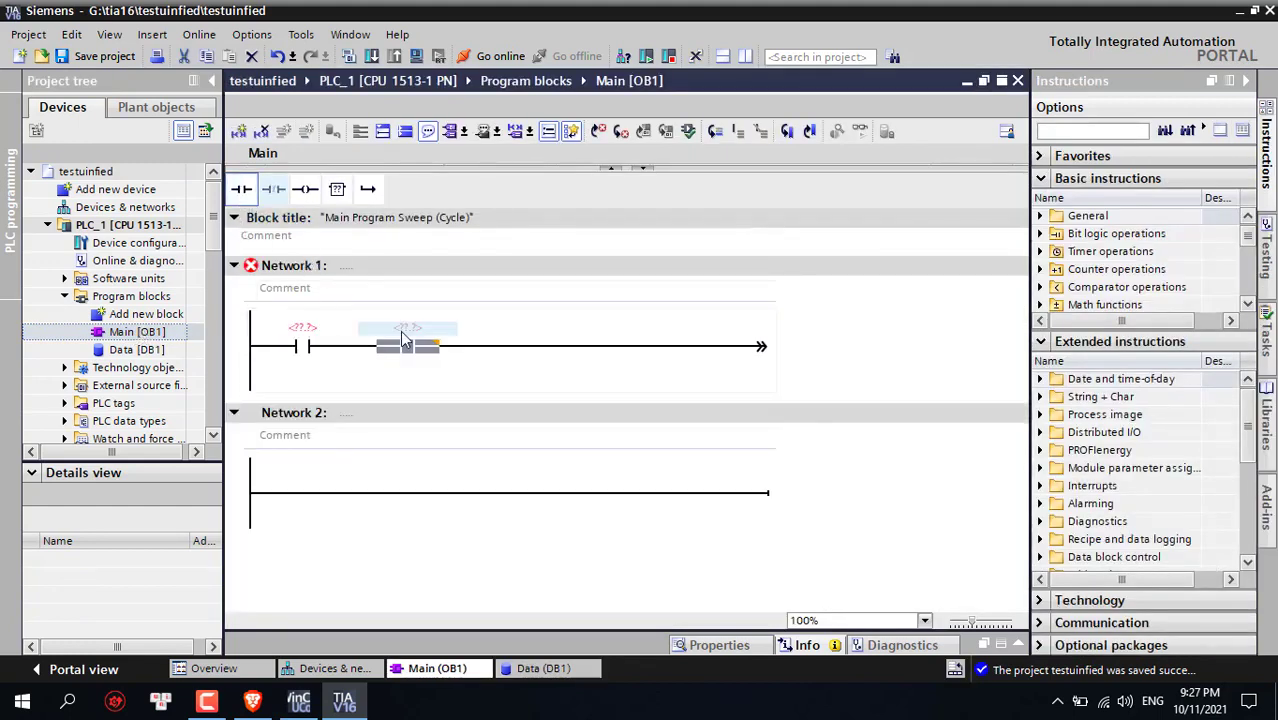
click(405, 349)
key(Delete)
click(310, 330)
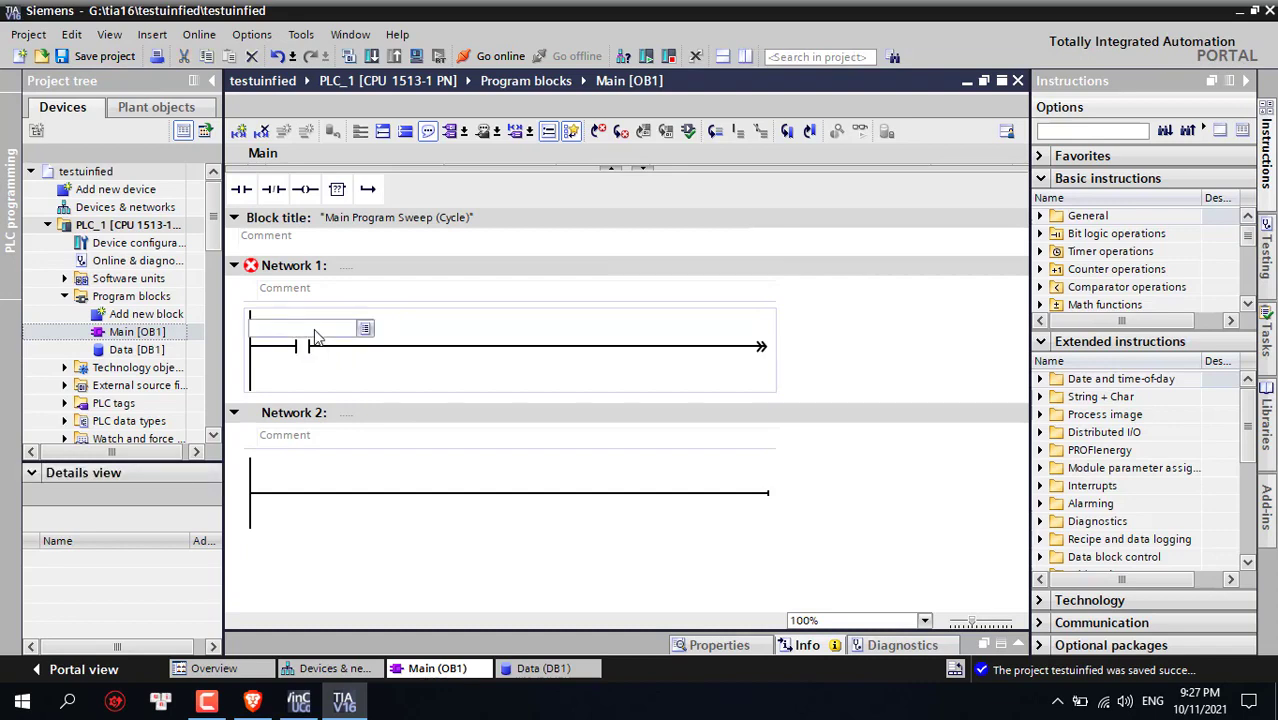
text(da)
key(Return)
text(.)
click(308, 401)
click(528, 322)
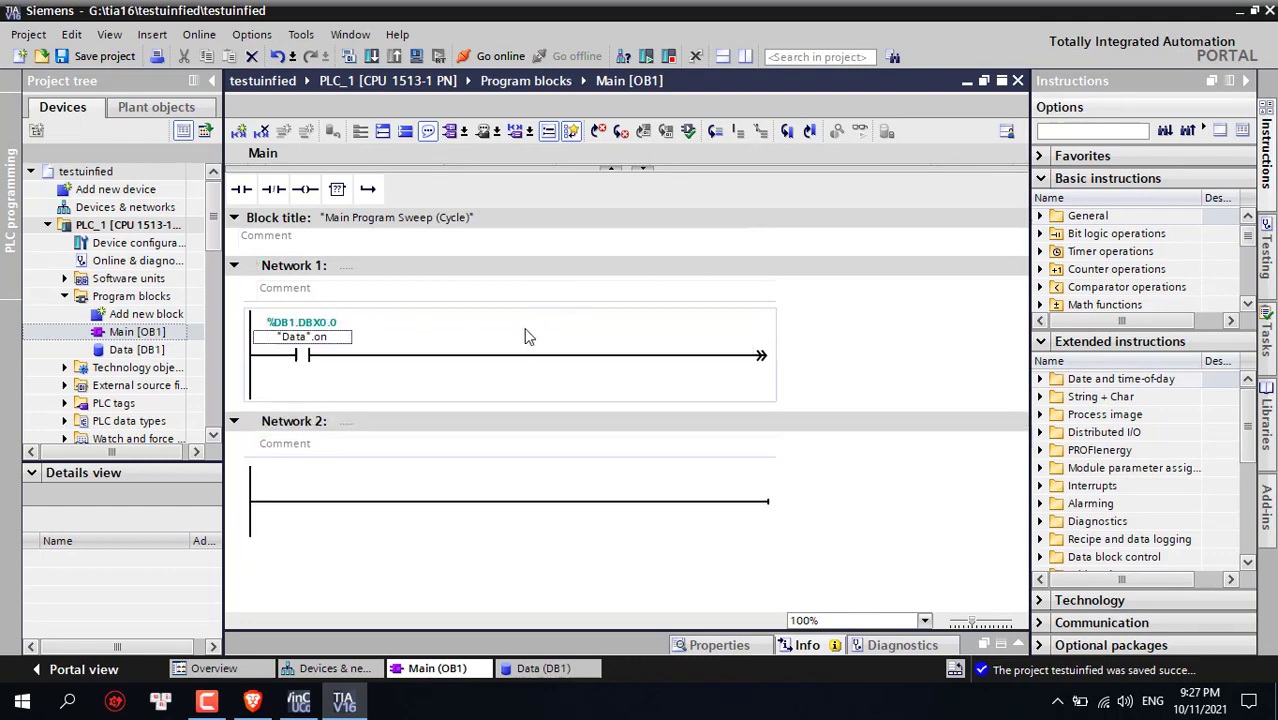
Add a normally-closed "Data".off contact after the on contact
click(451, 369)
click(273, 189)
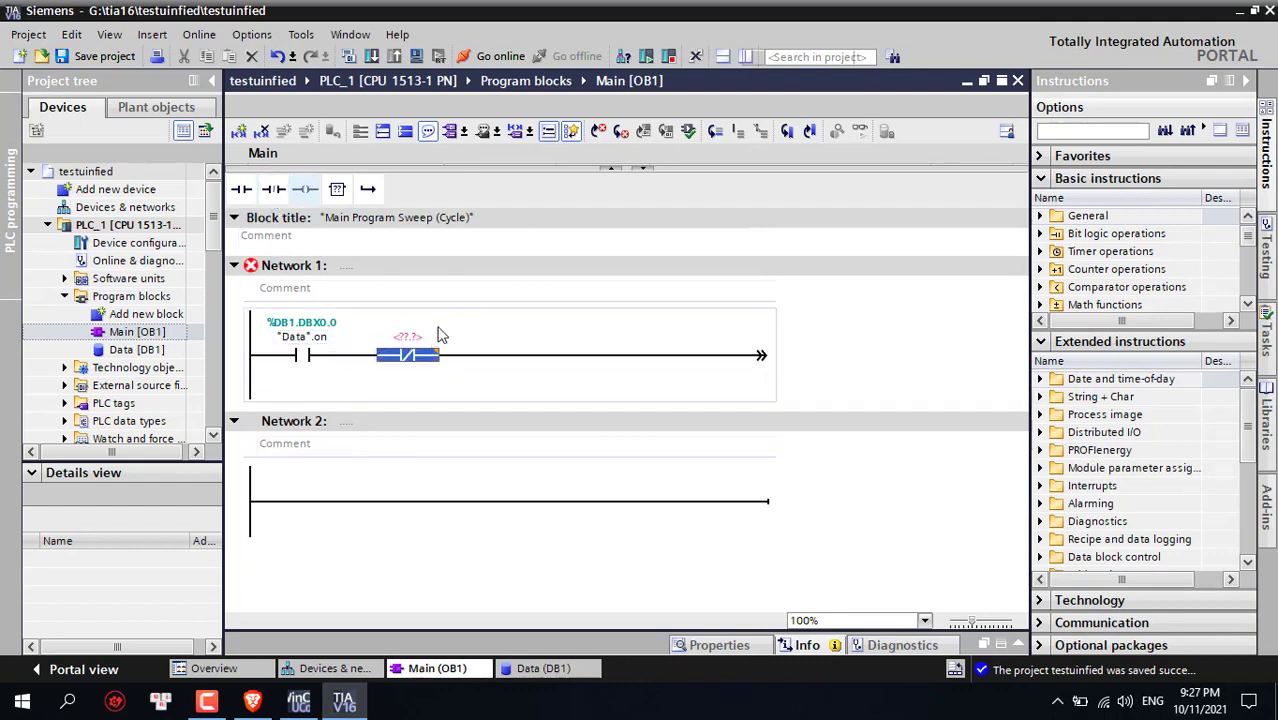
text(o)
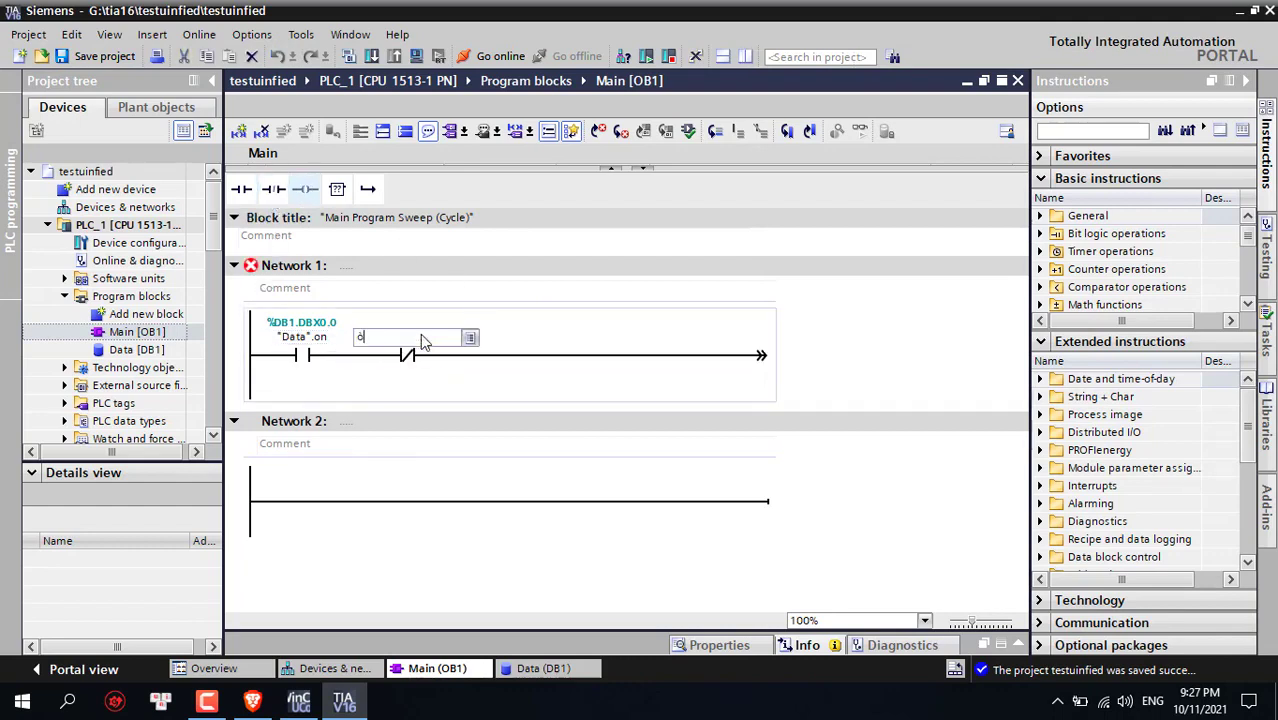
text(ff)
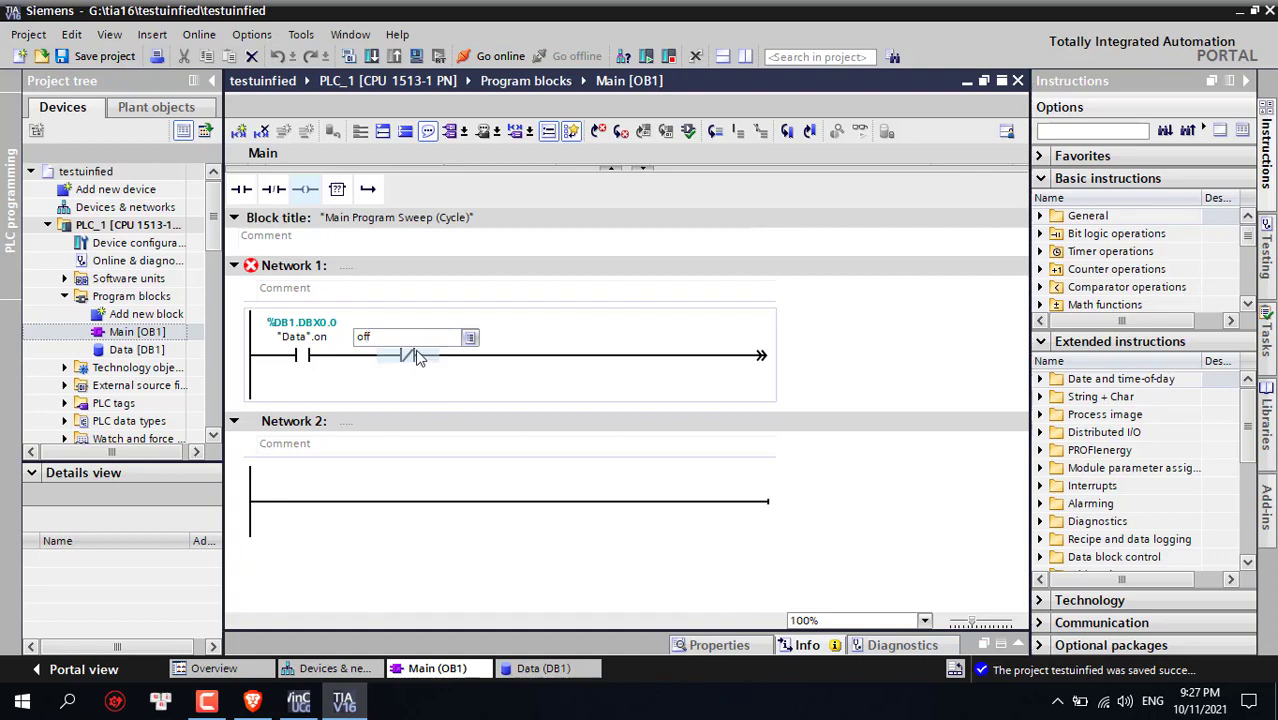
key(BackSpace)
text(Data.)
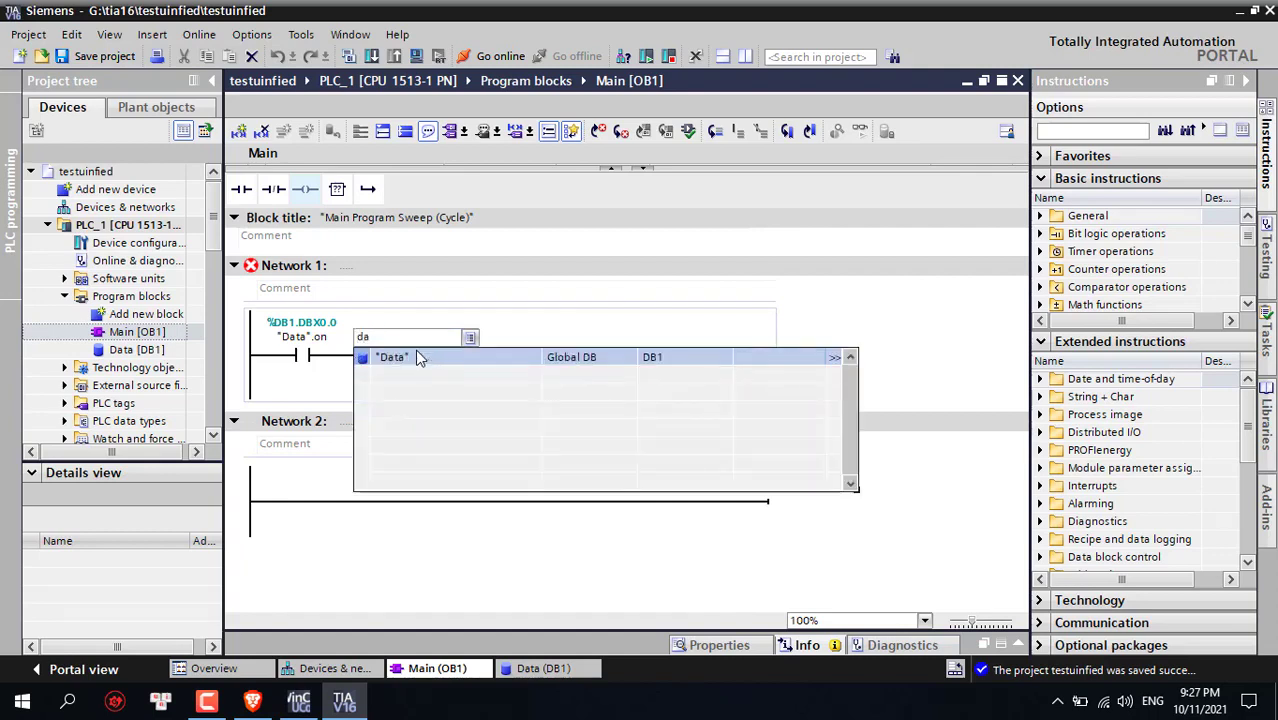
key(Down)
key(Down)
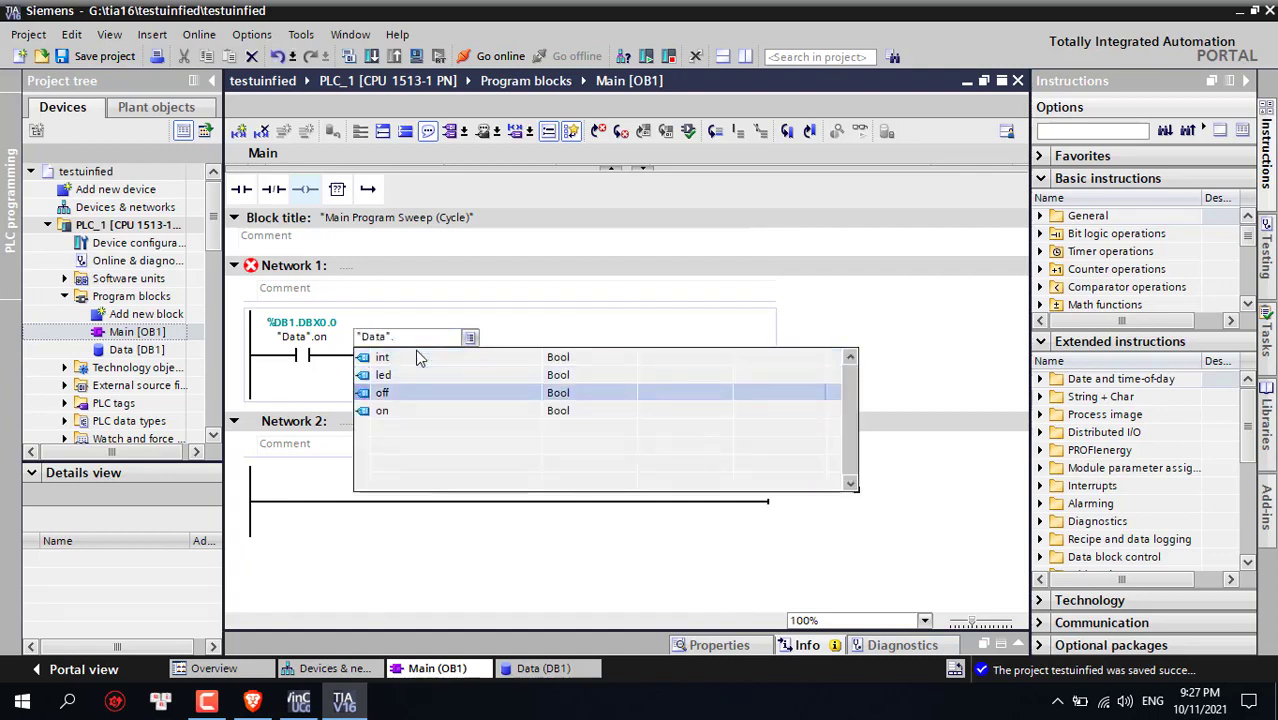
key(Return)
click(548, 358)
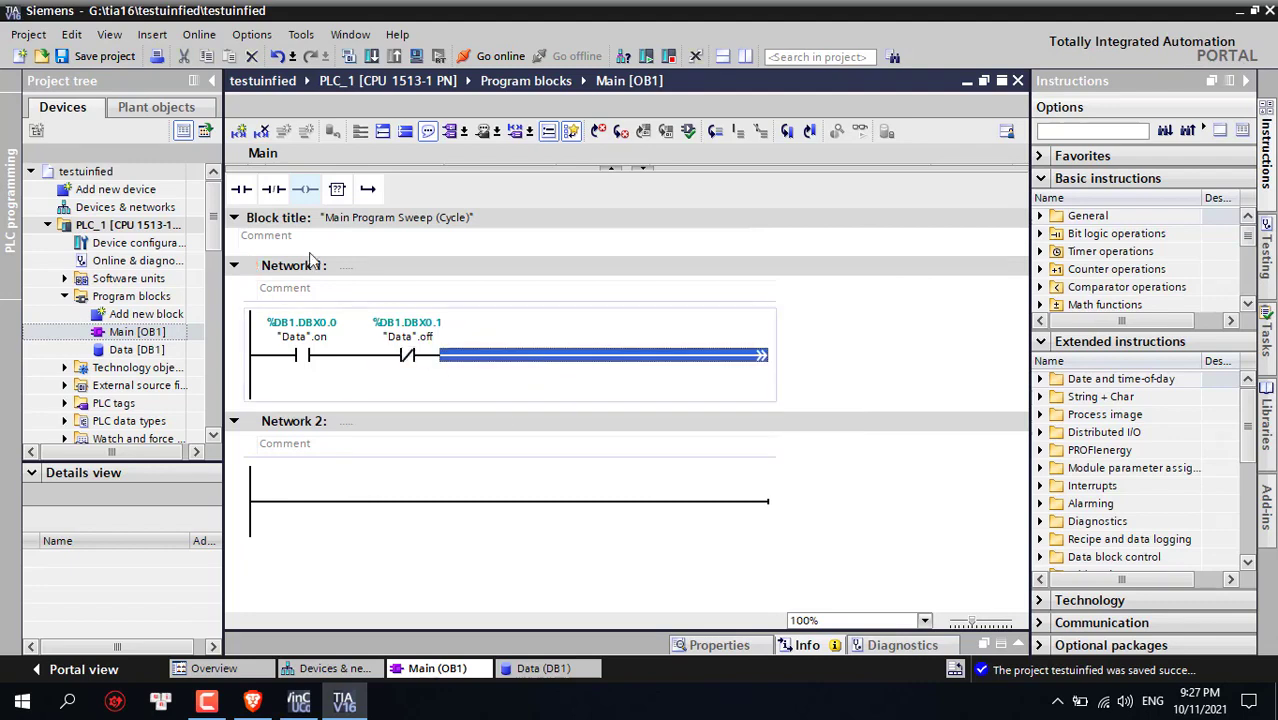
End the rung with a "Data".led output coil
drag(305, 188, 757, 340)
click(718, 350)
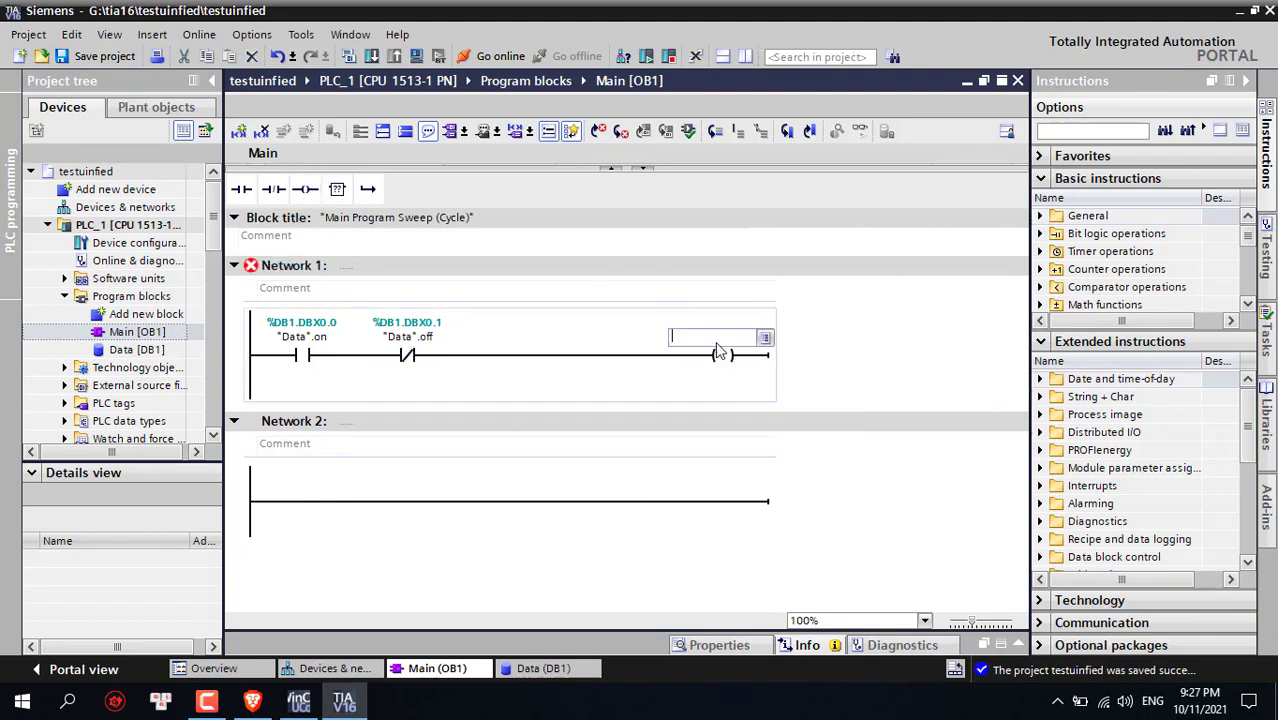
text(data.)
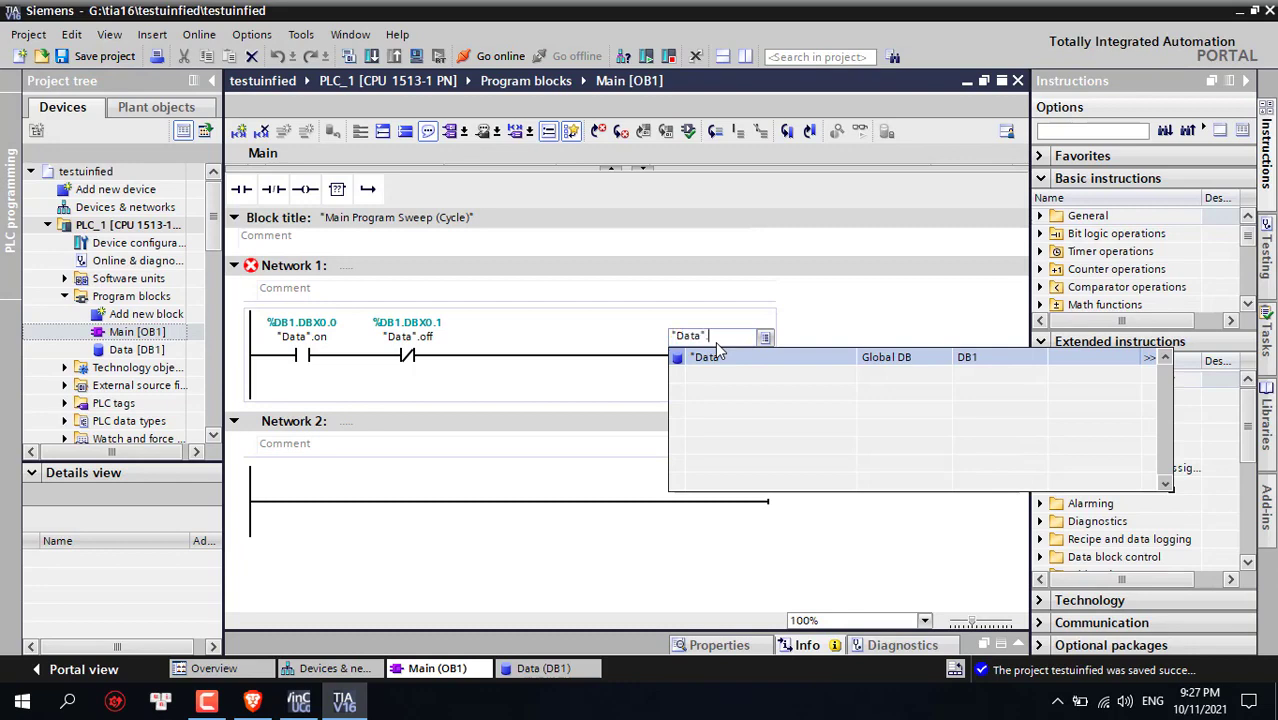
text(le)
click(718, 352)
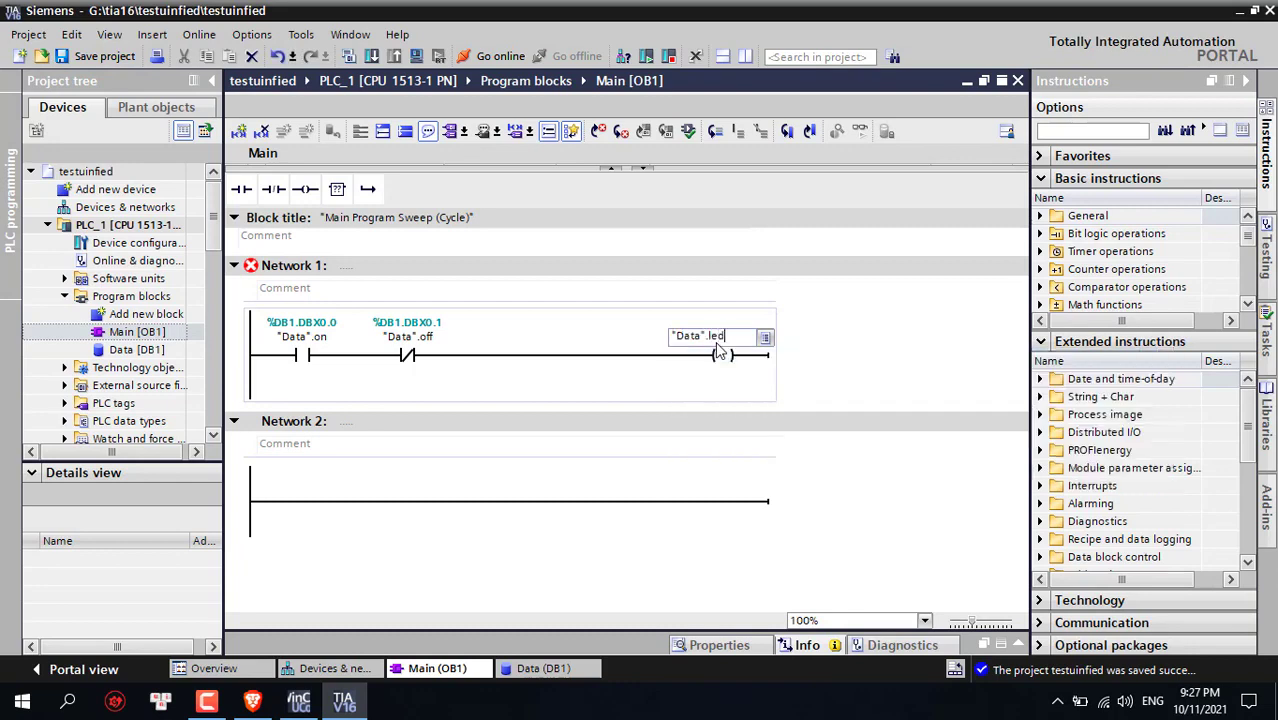
click(645, 386)
Add a parallel branch with a "Data".led contact under "Data".on and close it
drag(367, 192, 262, 364)
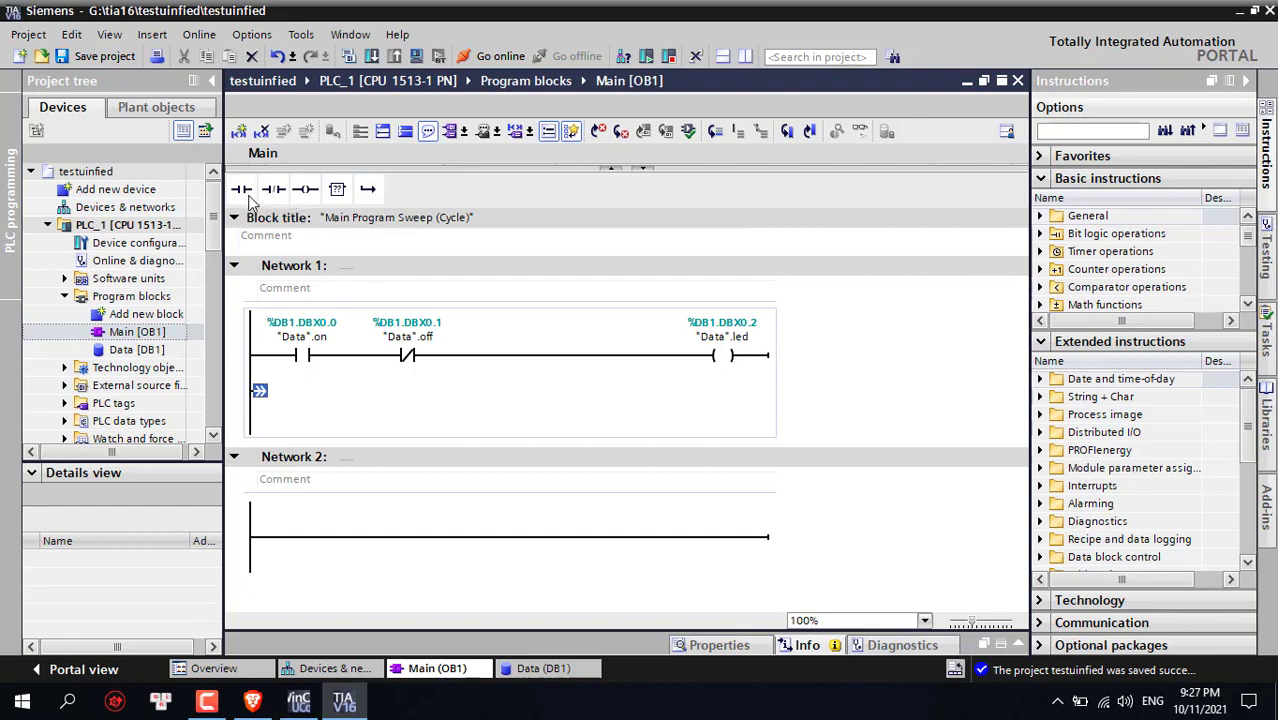
drag(242, 190, 300, 400)
text(da)
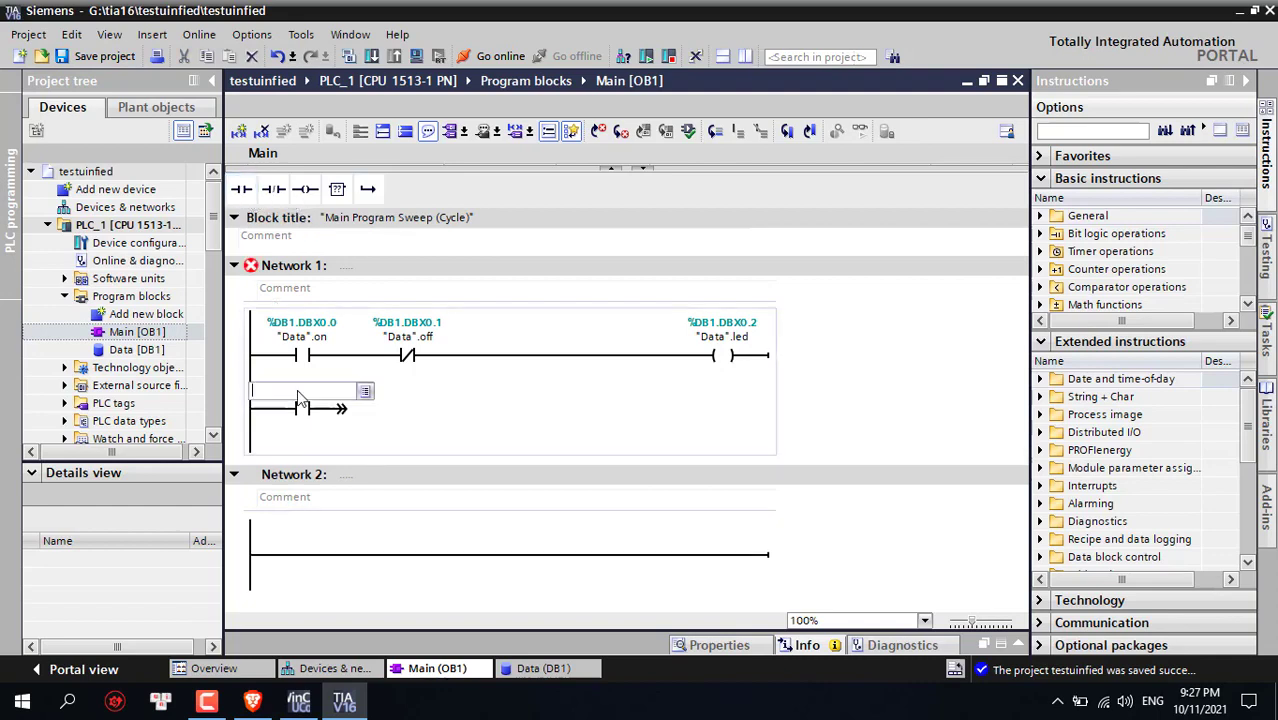
text(.)
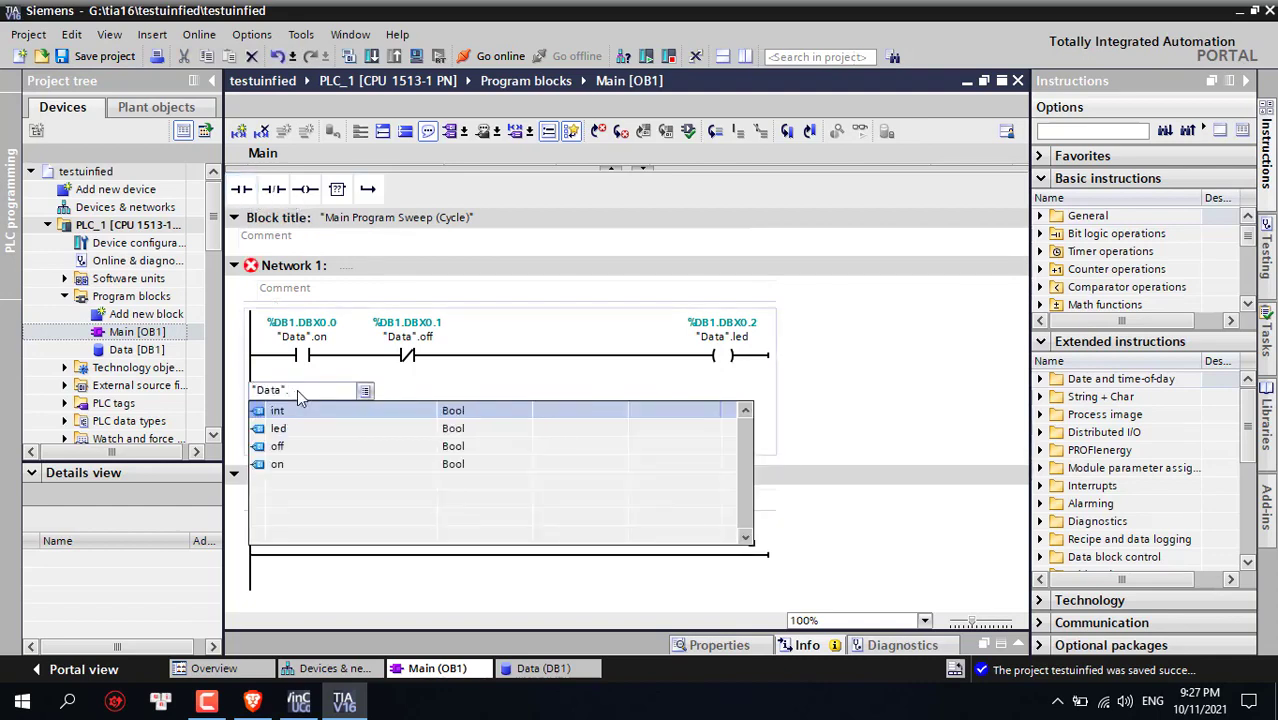
text(l)
key(Return)
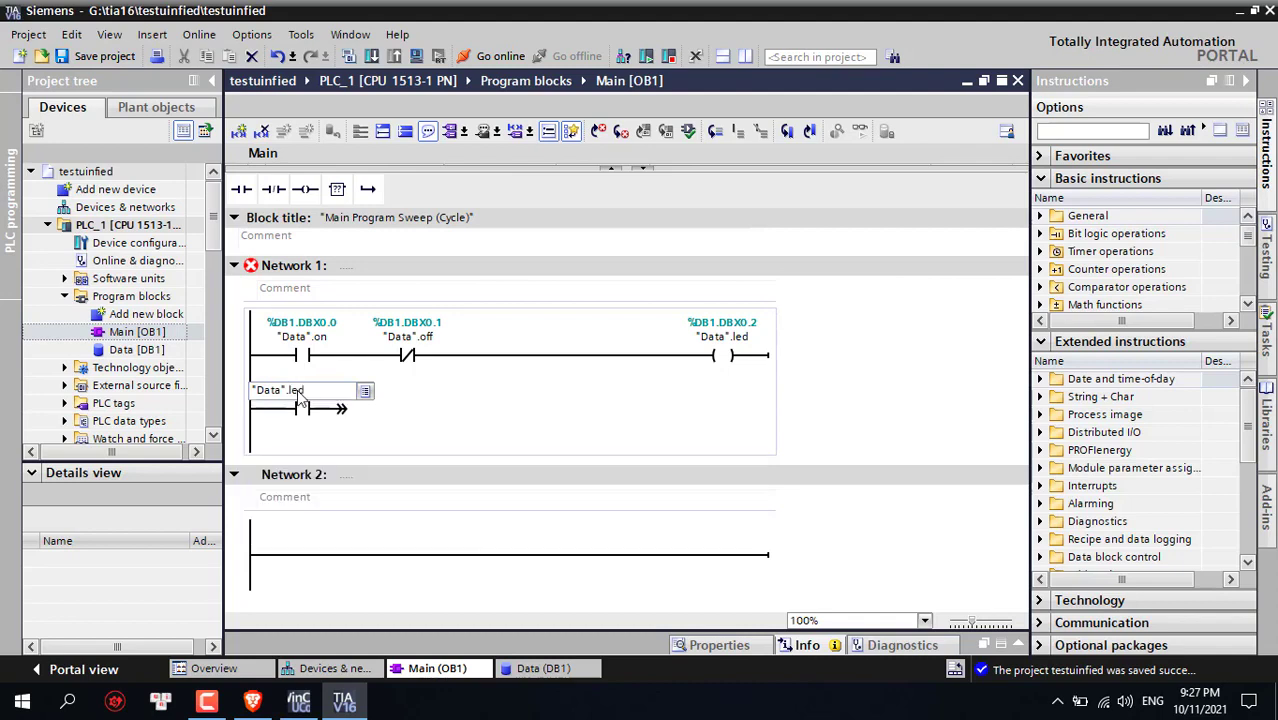
drag(341, 426, 358, 369)
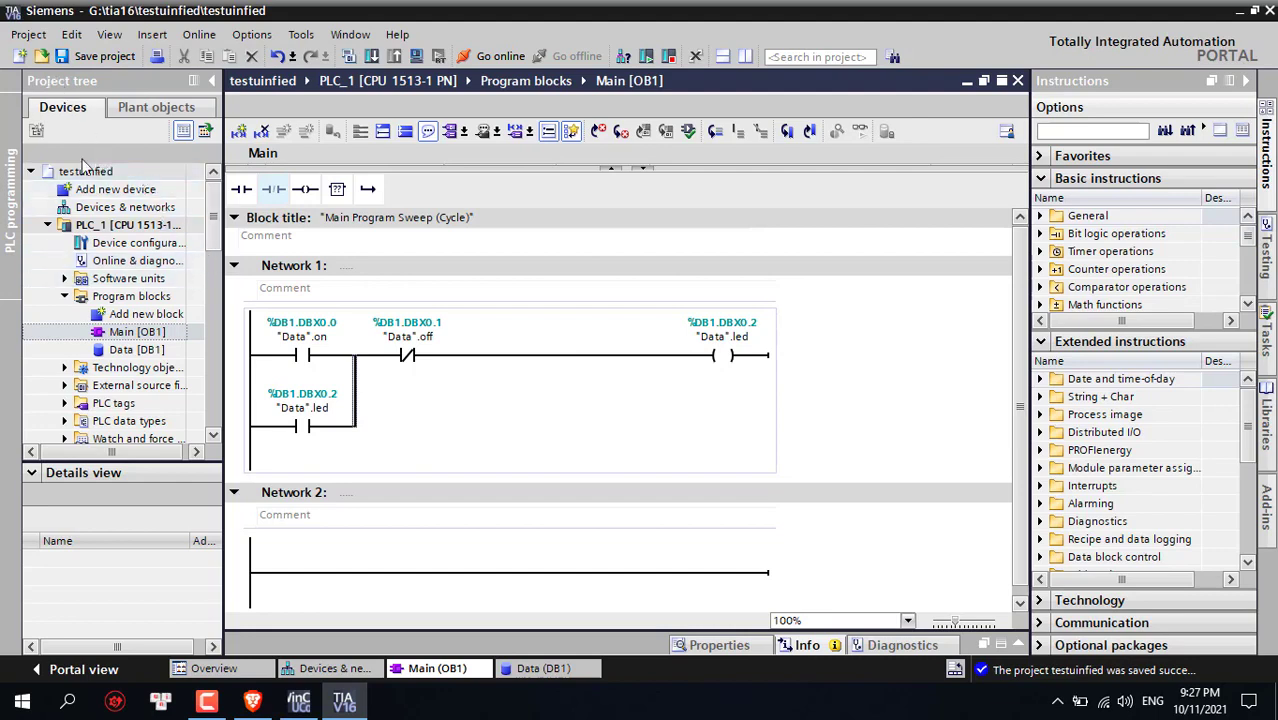
Enable 'Support simulation during block compilation' in the testuinfied project's Protection properties
right_click(137, 175)
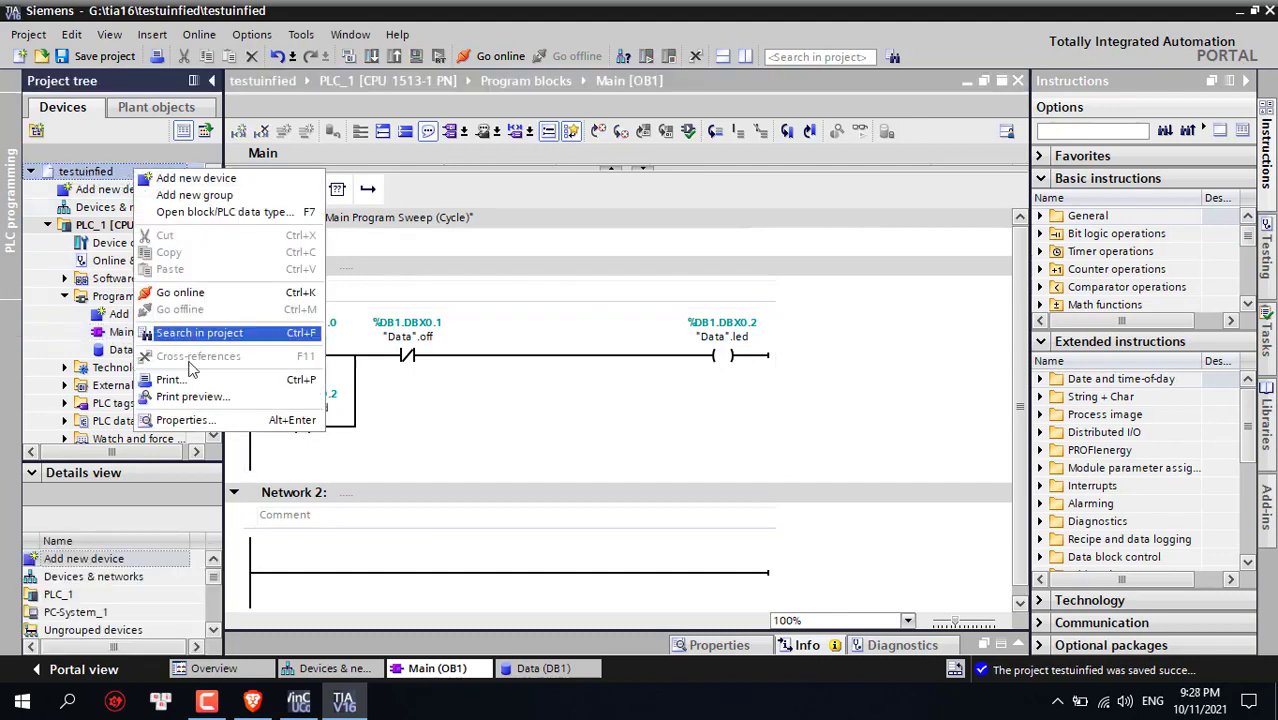
click(182, 420)
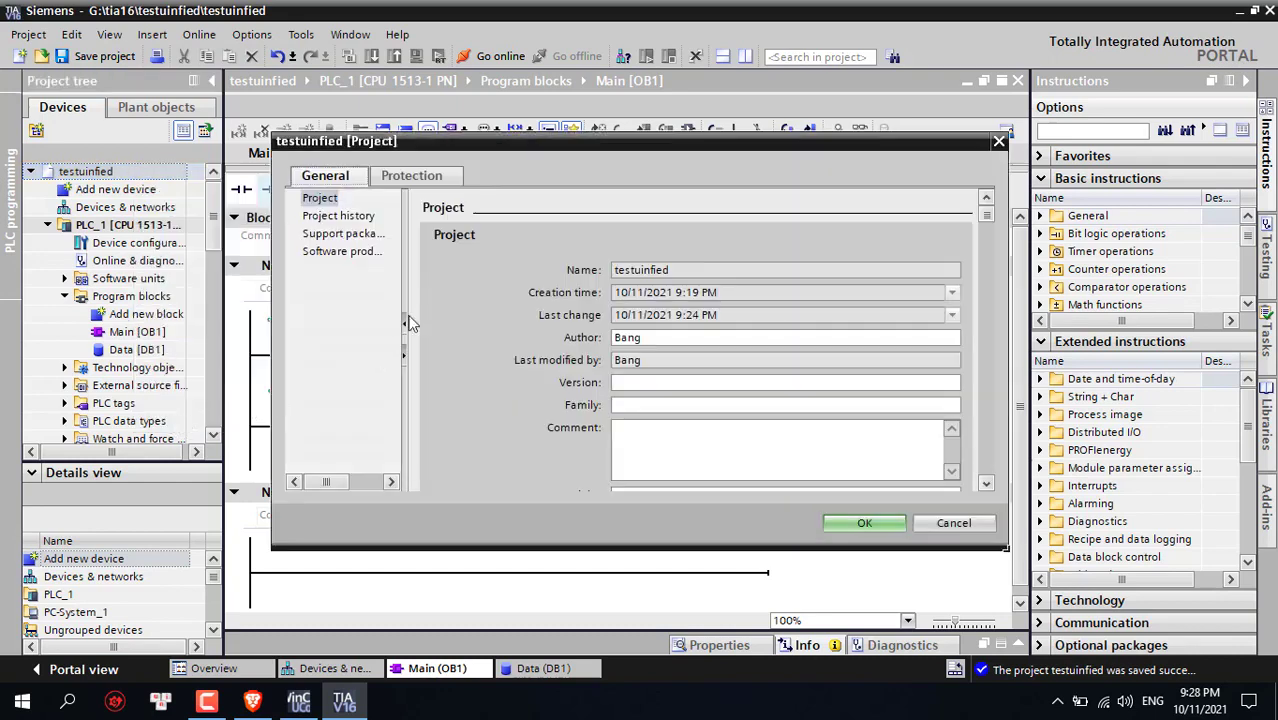
click(411, 176)
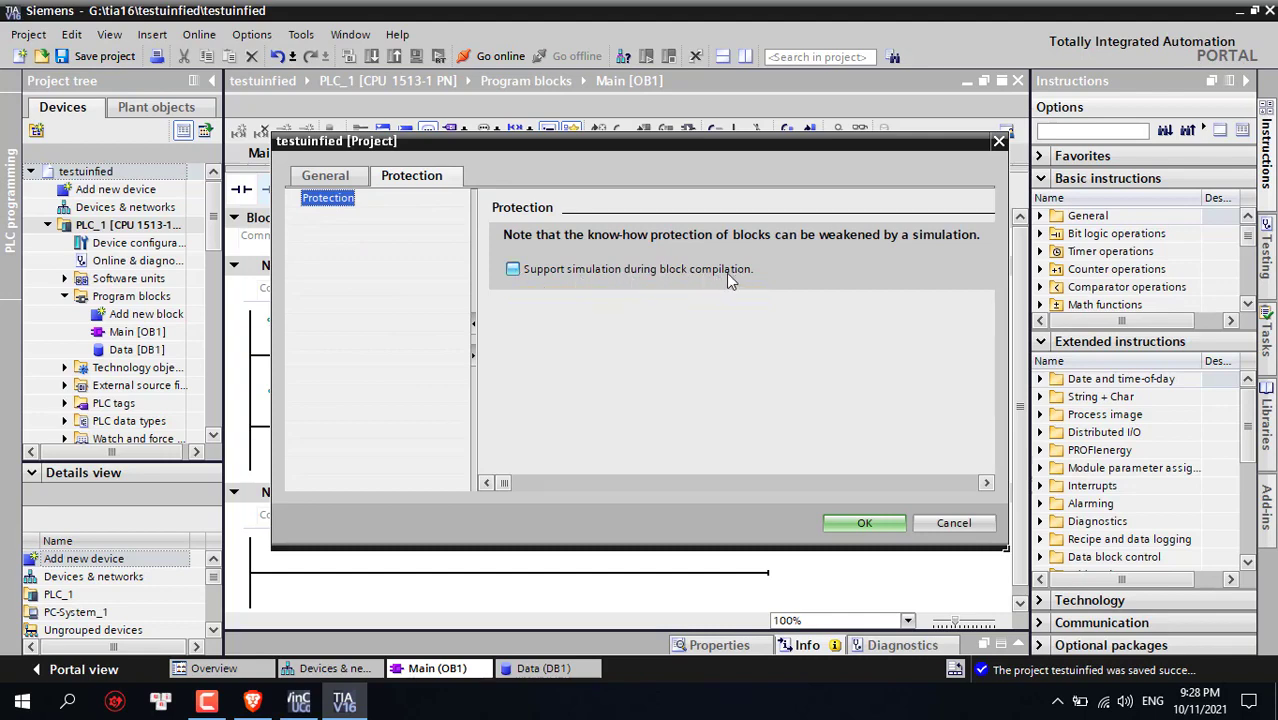
click(513, 270)
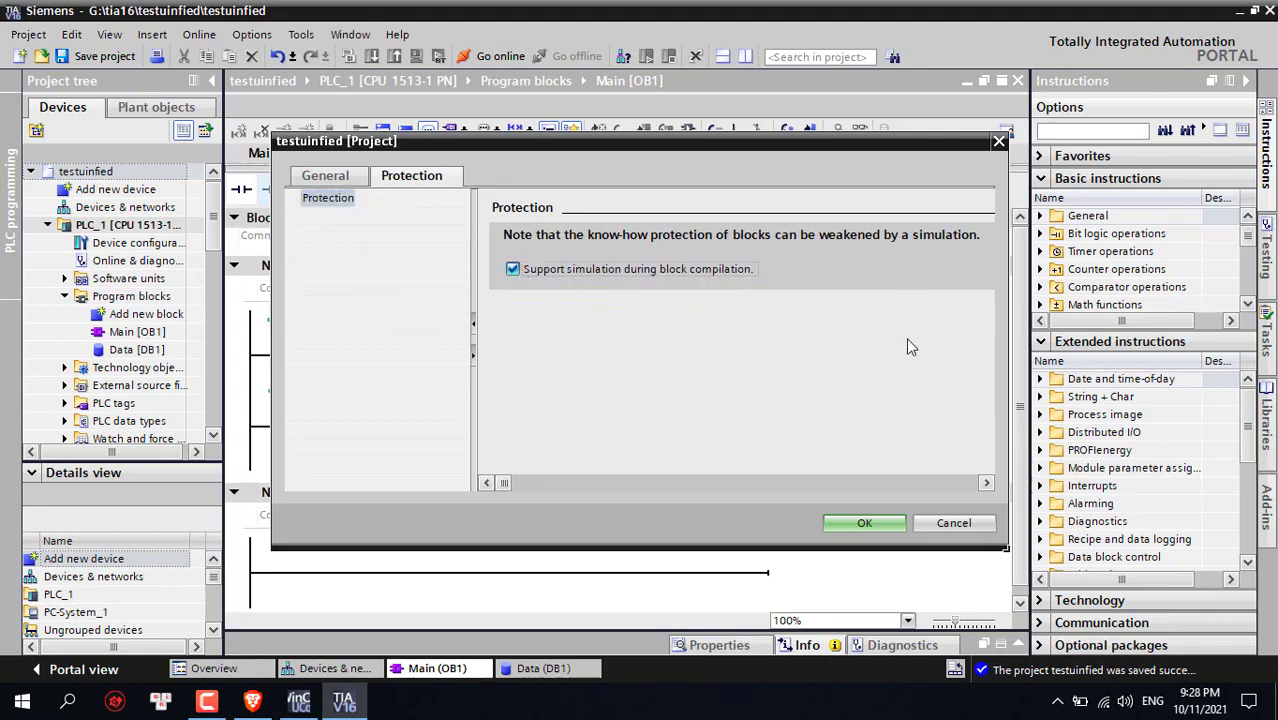
click(864, 523)
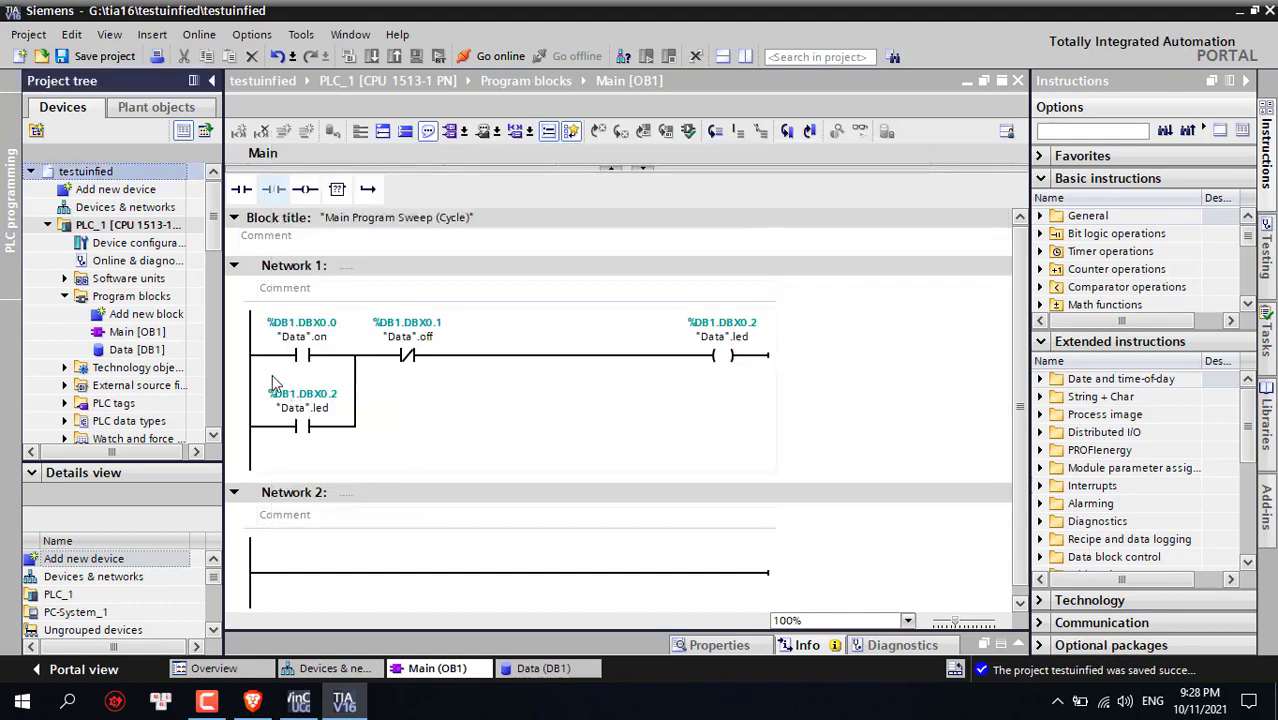
Browse the Data block's tags, then return to the testuinfied project root
right_click(147, 175)
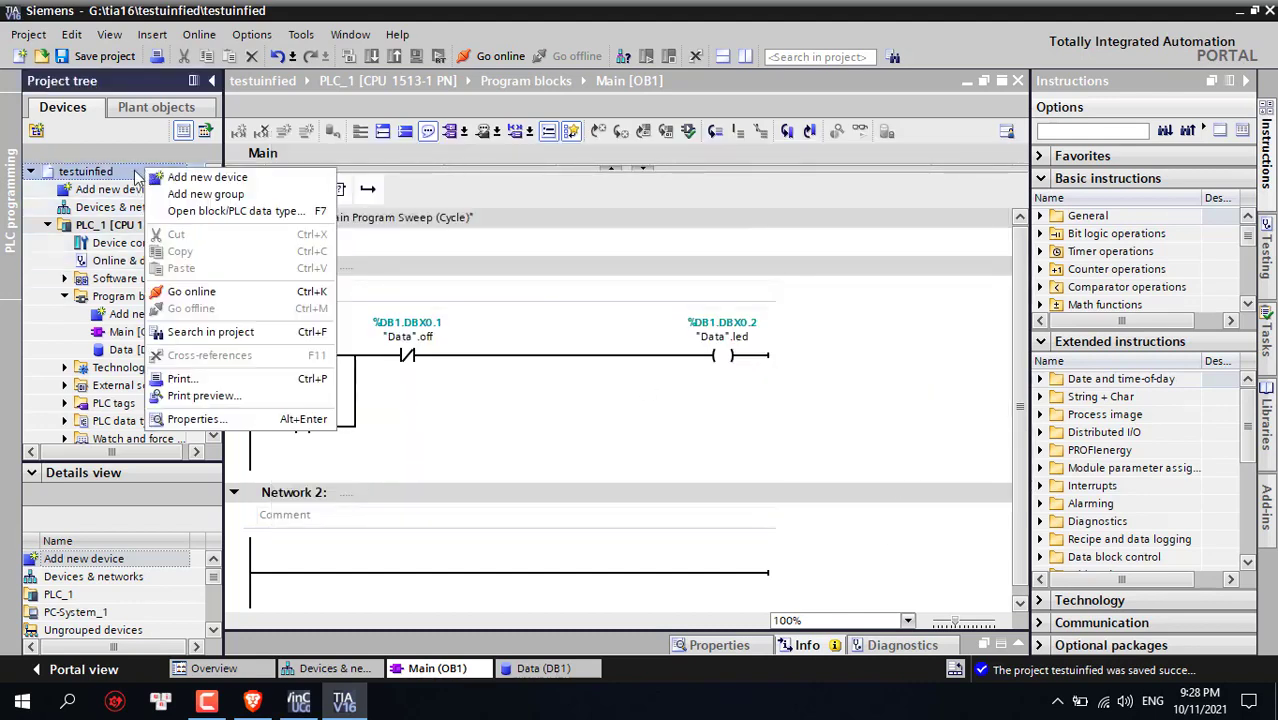
click(122, 352)
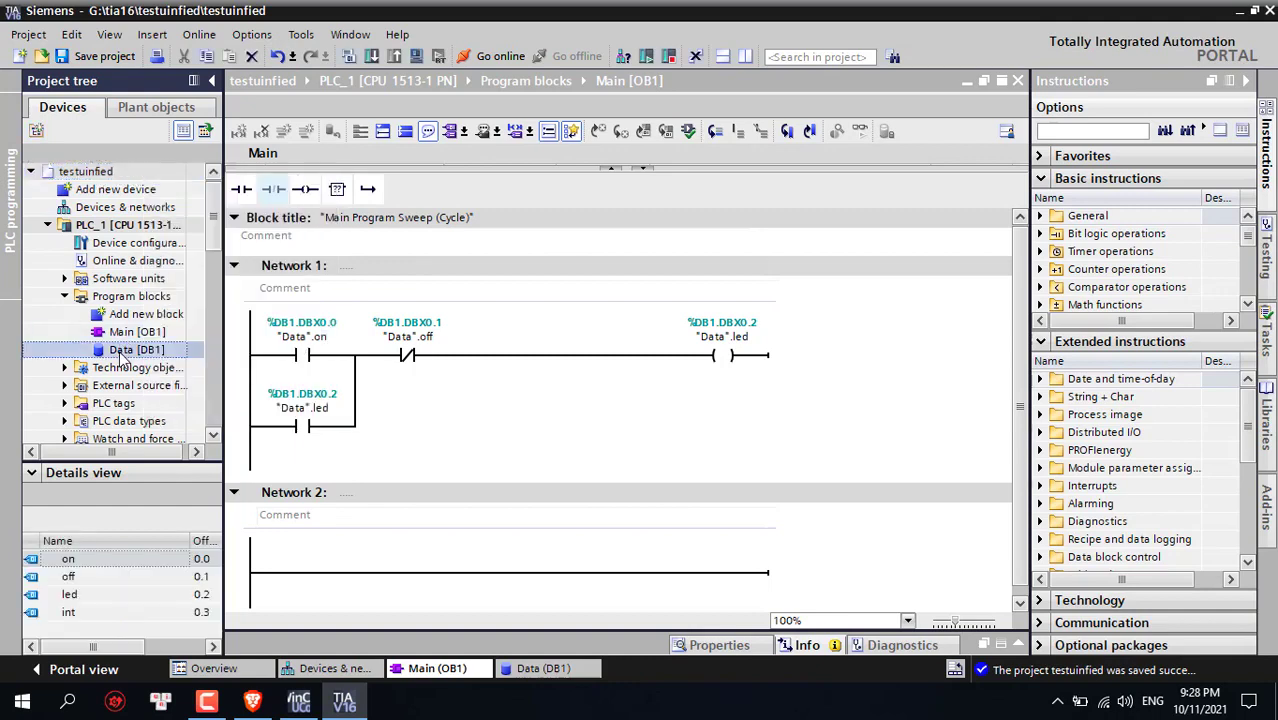
click(126, 176)
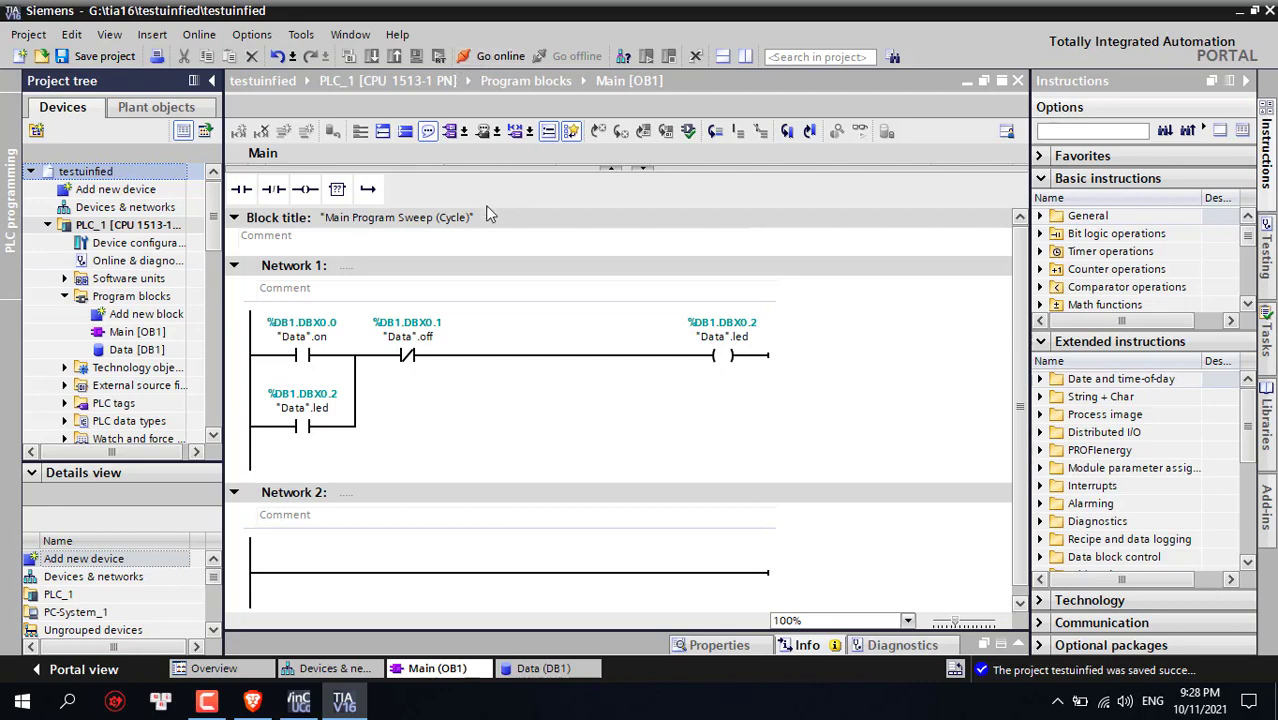
Compile Main [OB1] with 0 errors and 0 warnings, then hide the compile results
click(488, 368)
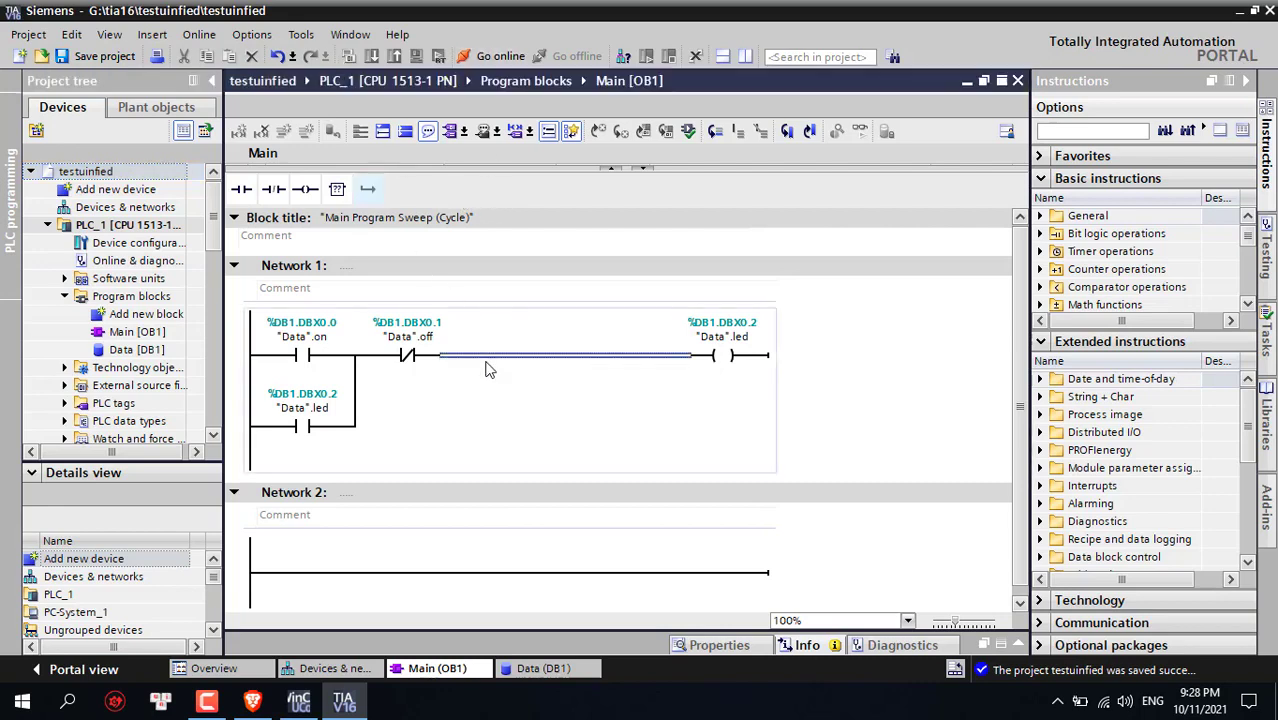
click(348, 56)
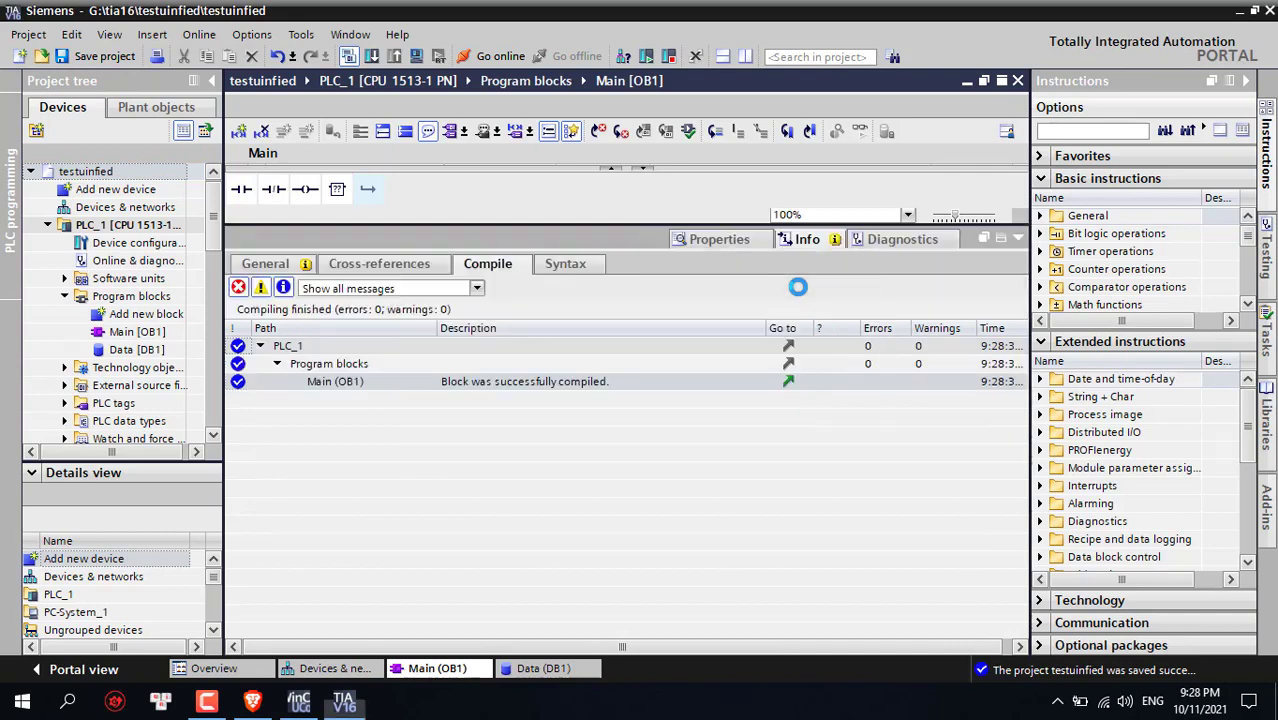
click(1018, 239)
scroll(100, 333, down, 6)
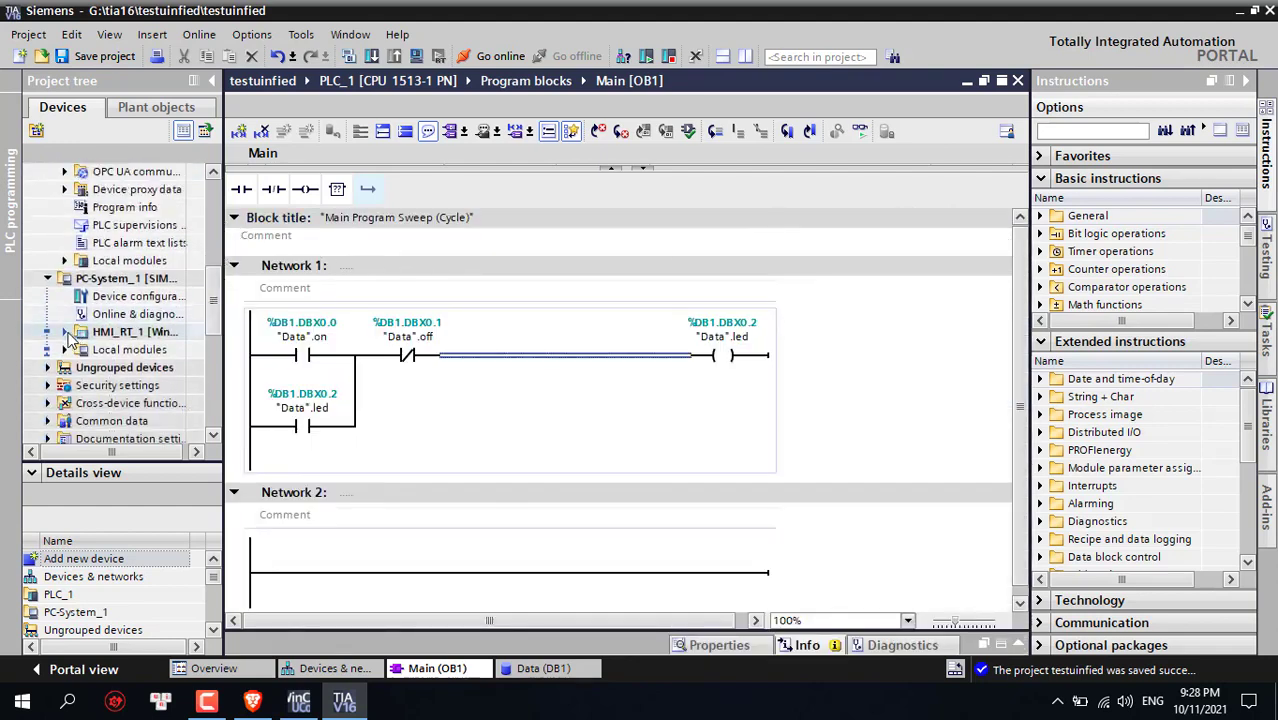
Add a new screen, Screen_1, in HMI_RT_1's Screens folder
click(64, 331)
scroll(110, 355, down, 1)
double_click(115, 350)
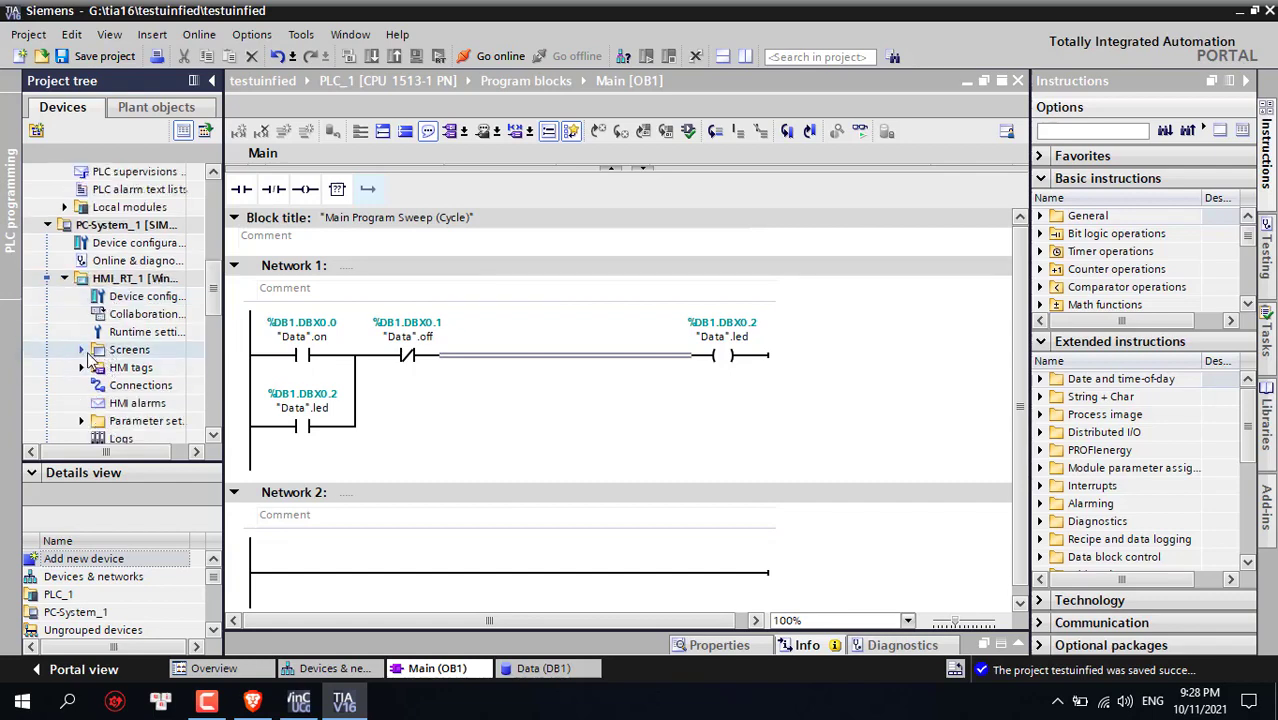
click(145, 368)
double_click(145, 368)
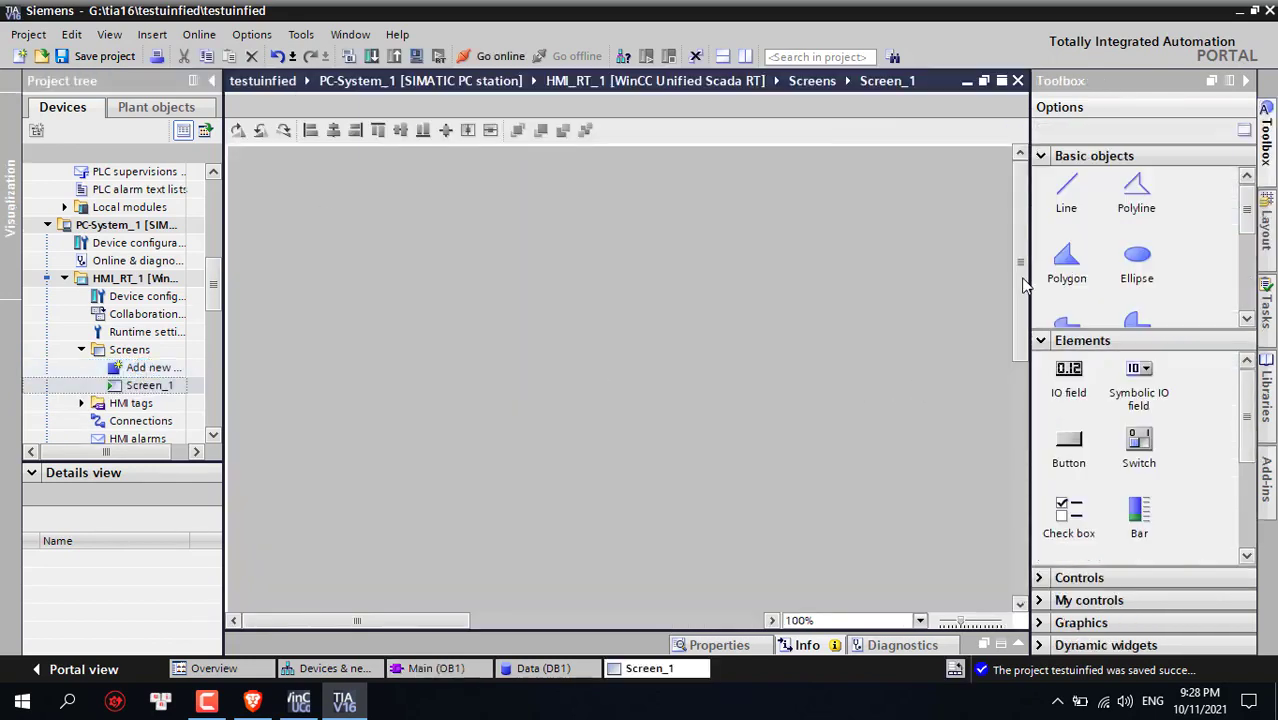
Place a button, a circle and a slider on Screen_1, aligning button and circle at the top left
drag(1022, 285, 1007, 251)
drag(1069, 444, 362, 200)
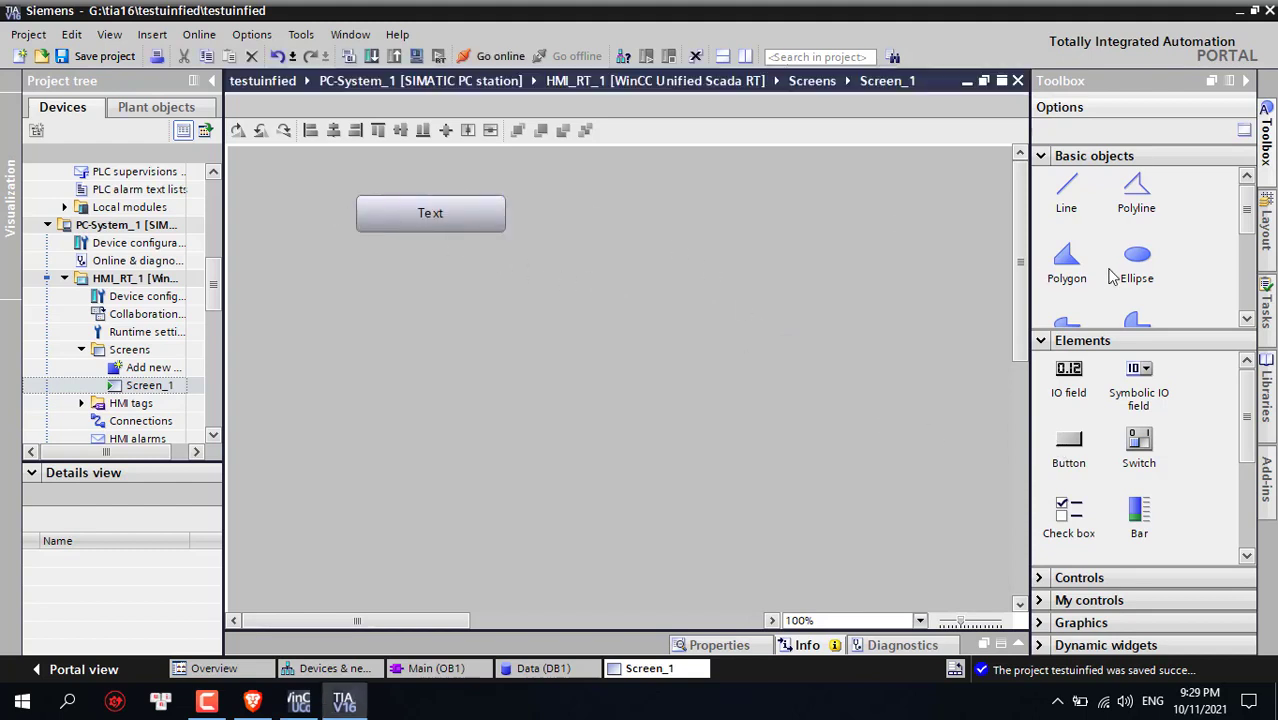
scroll(1234, 234, down, 3)
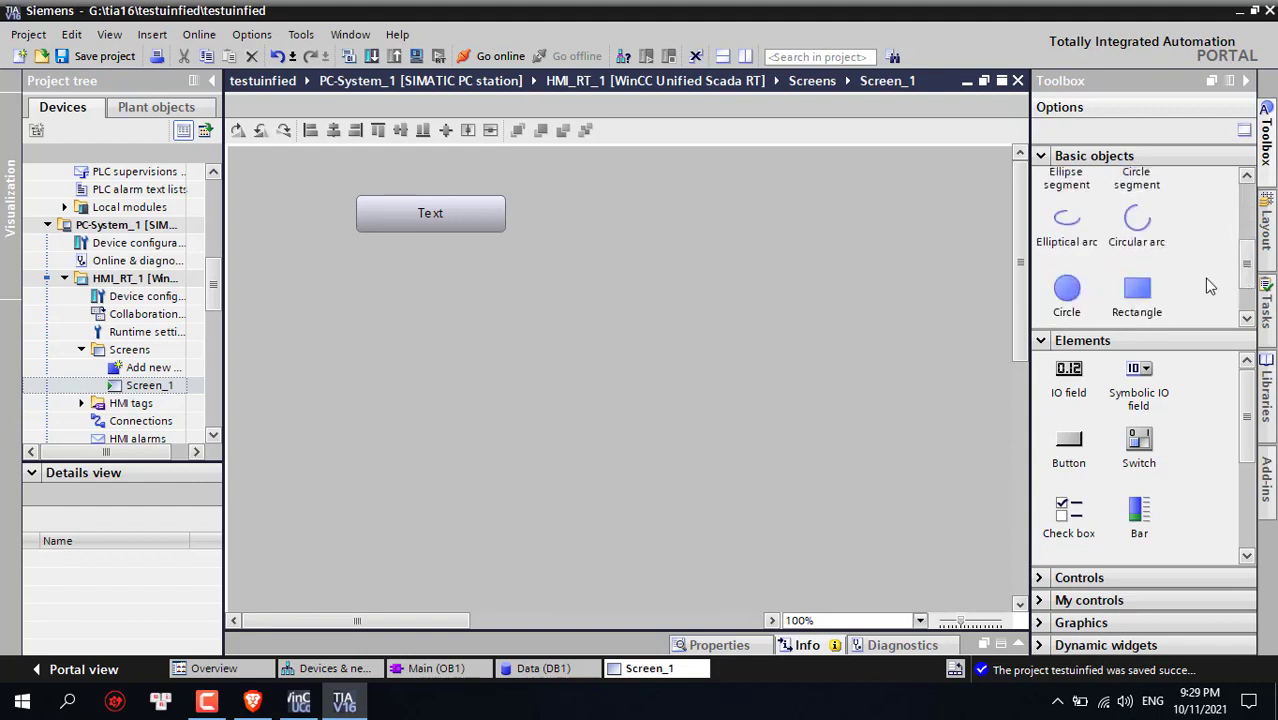
drag(1075, 291, 597, 221)
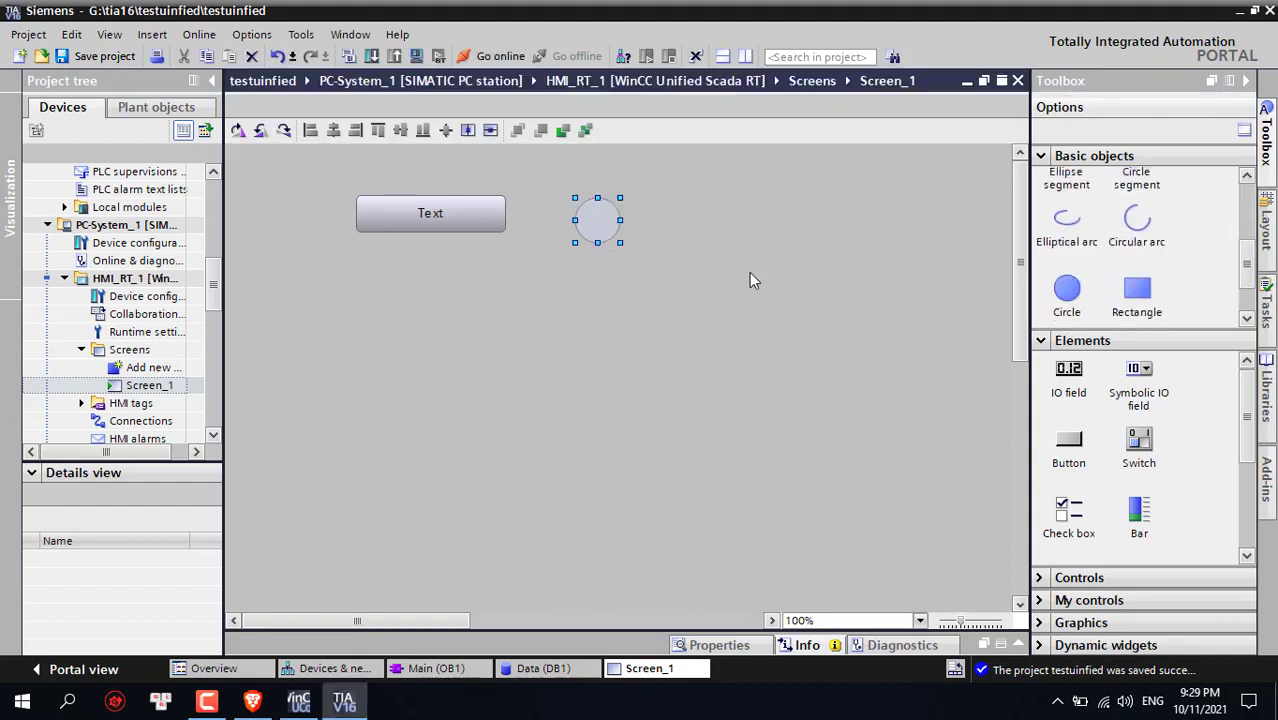
drag(1247, 418, 1262, 519)
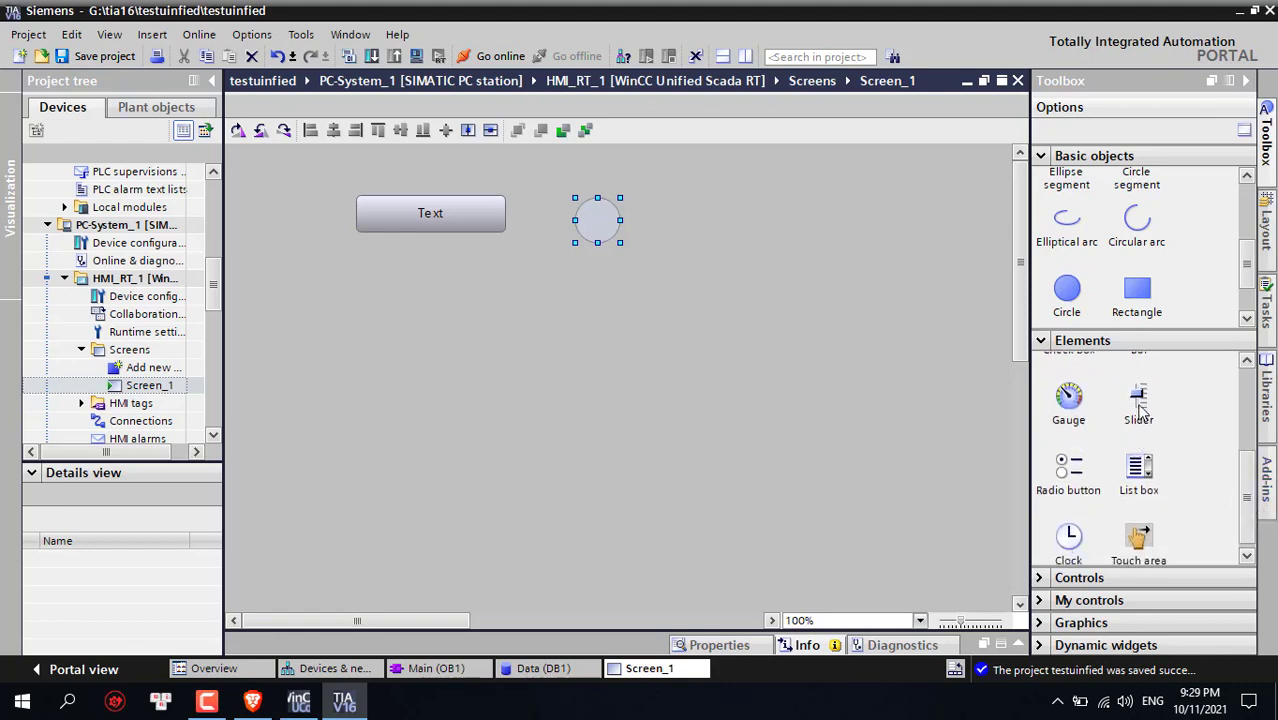
drag(1140, 410, 336, 229)
drag(487, 233, 458, 199)
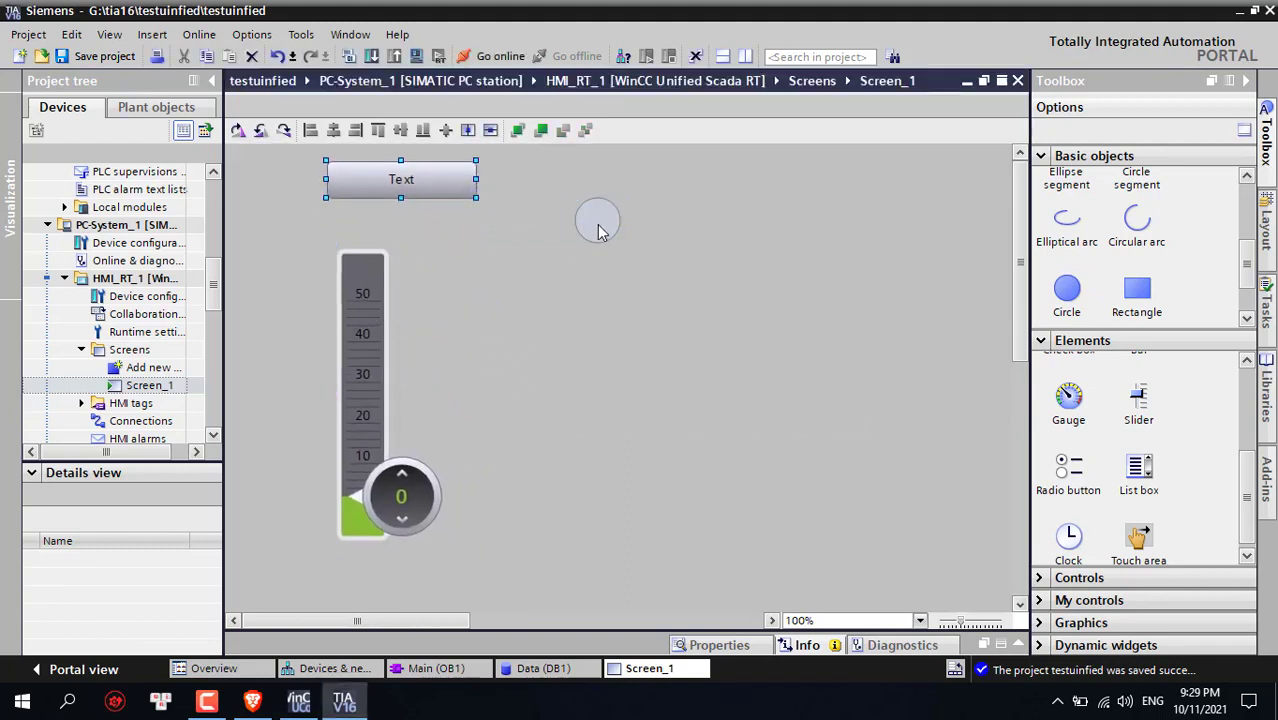
drag(601, 234, 573, 200)
Change Button_1's caption text to 'On'
click(422, 184)
right_click(422, 184)
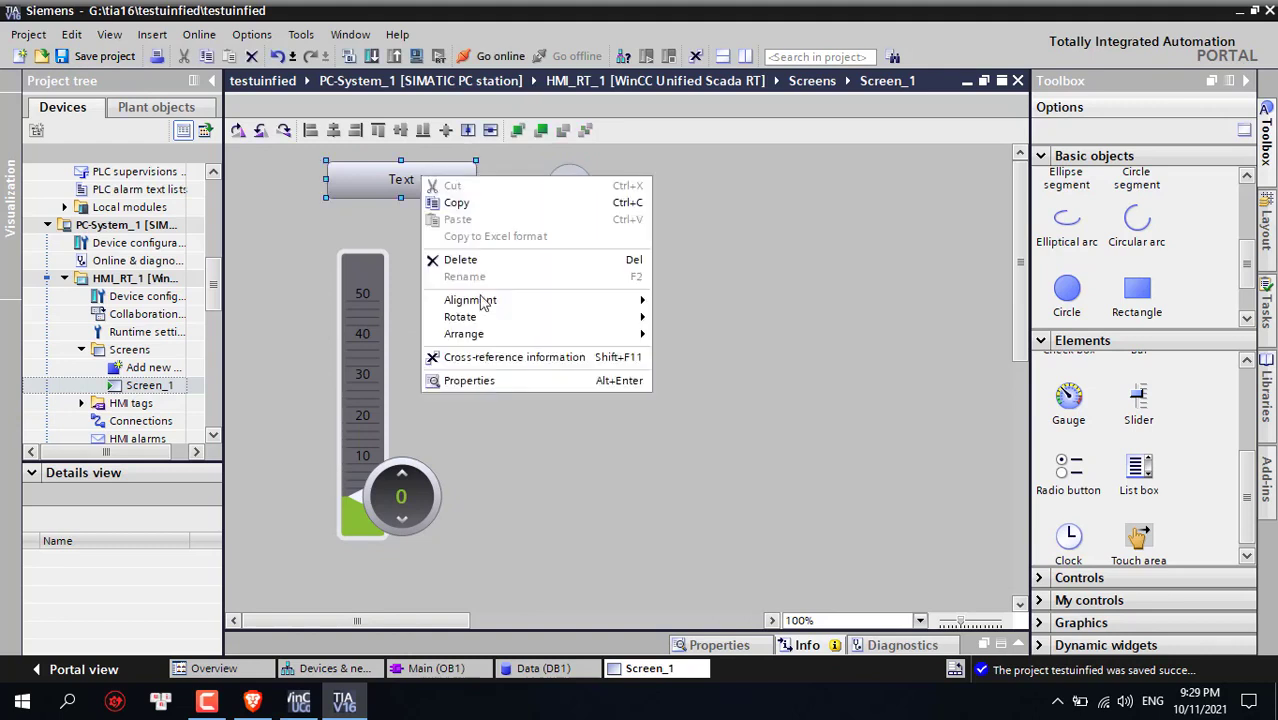
click(470, 381)
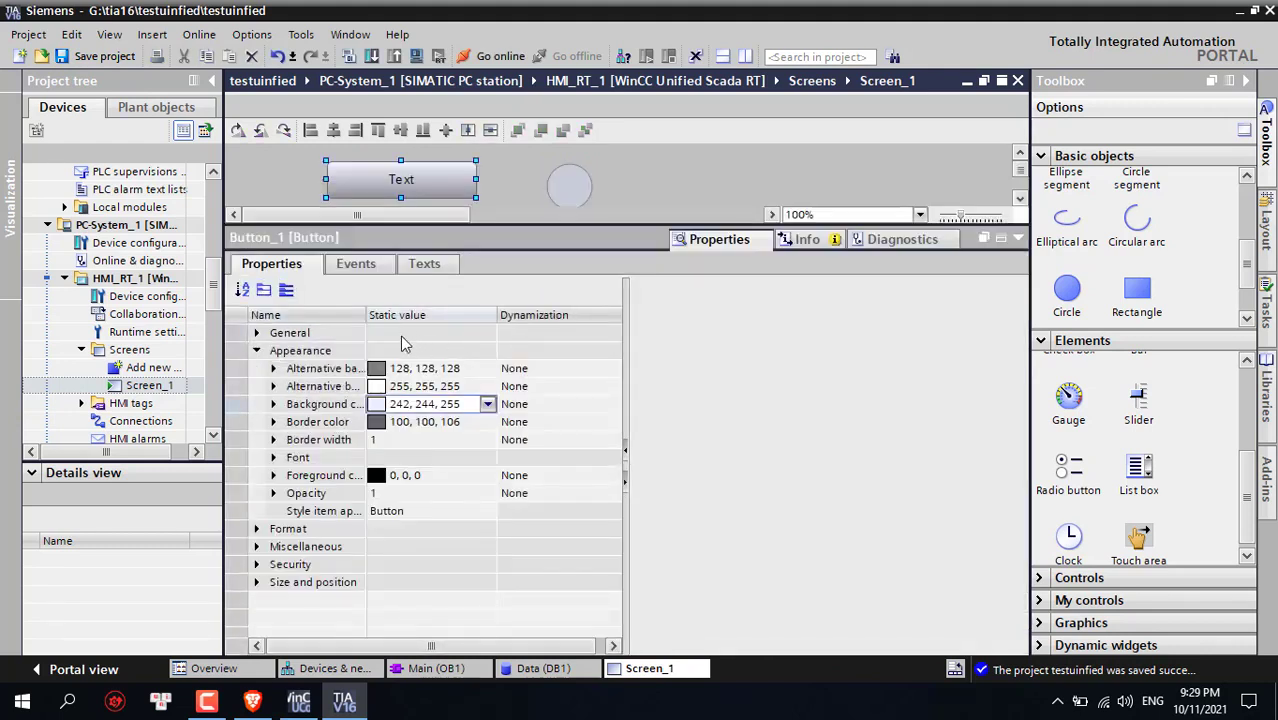
click(257, 334)
click(397, 407)
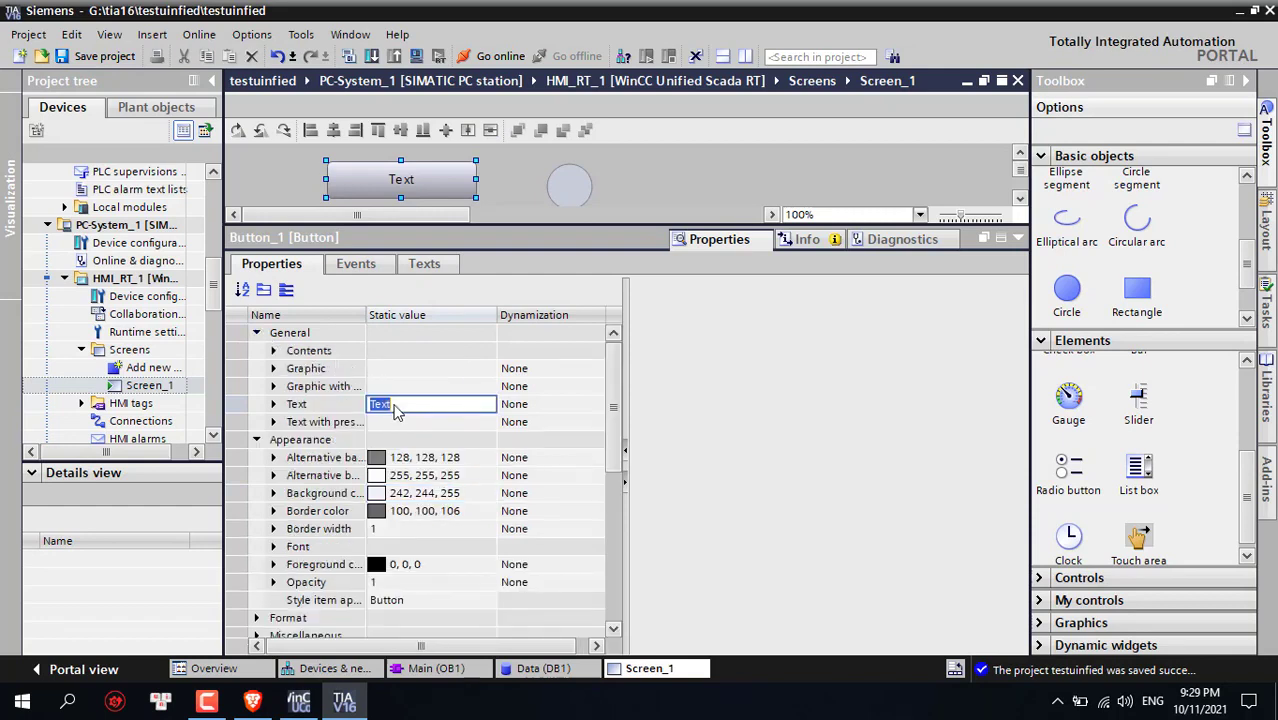
text(0)
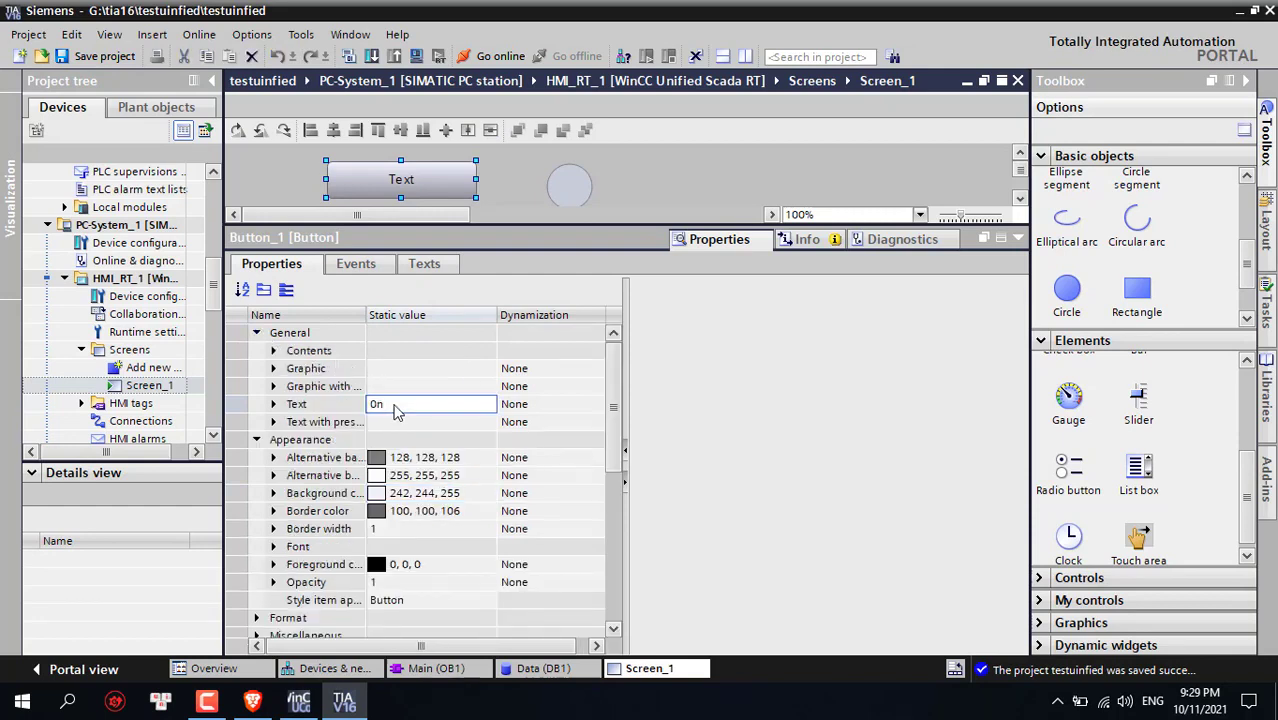
key(Return)
scroll(424, 438, down, 1)
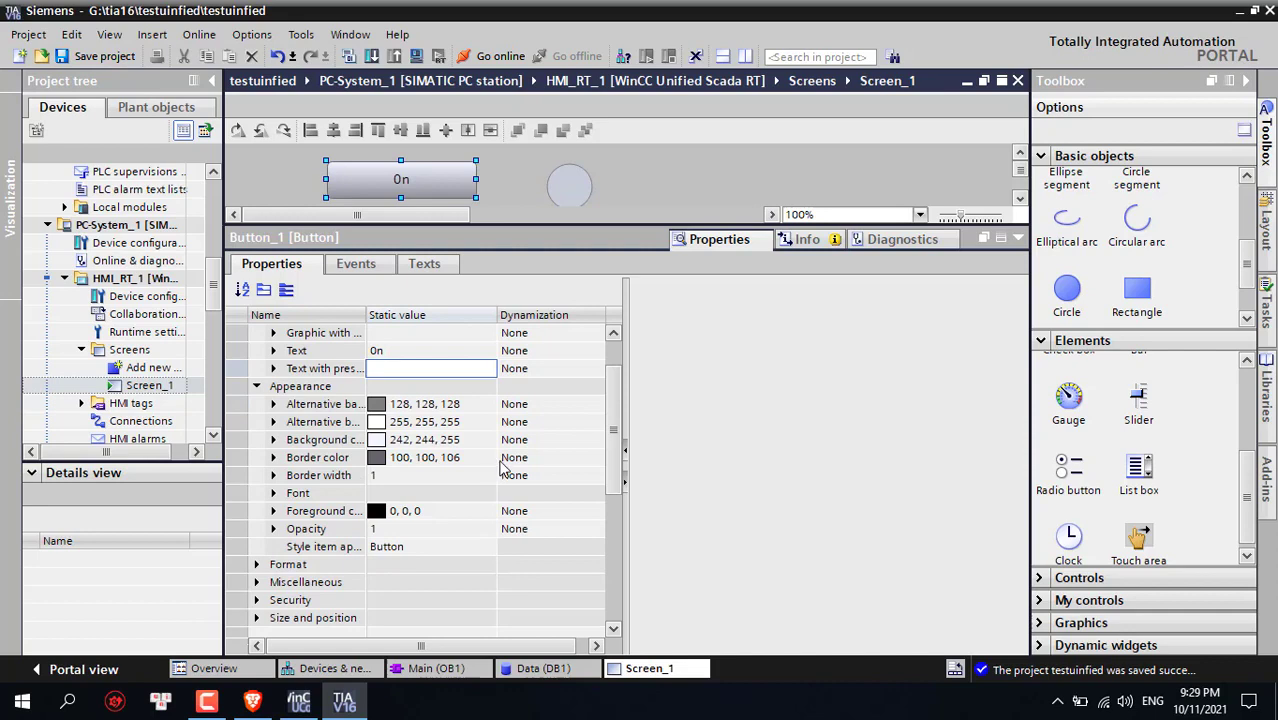
scroll(505, 458, up, 1)
Add the SetTagValue function to Button_1's Press event
click(372, 267)
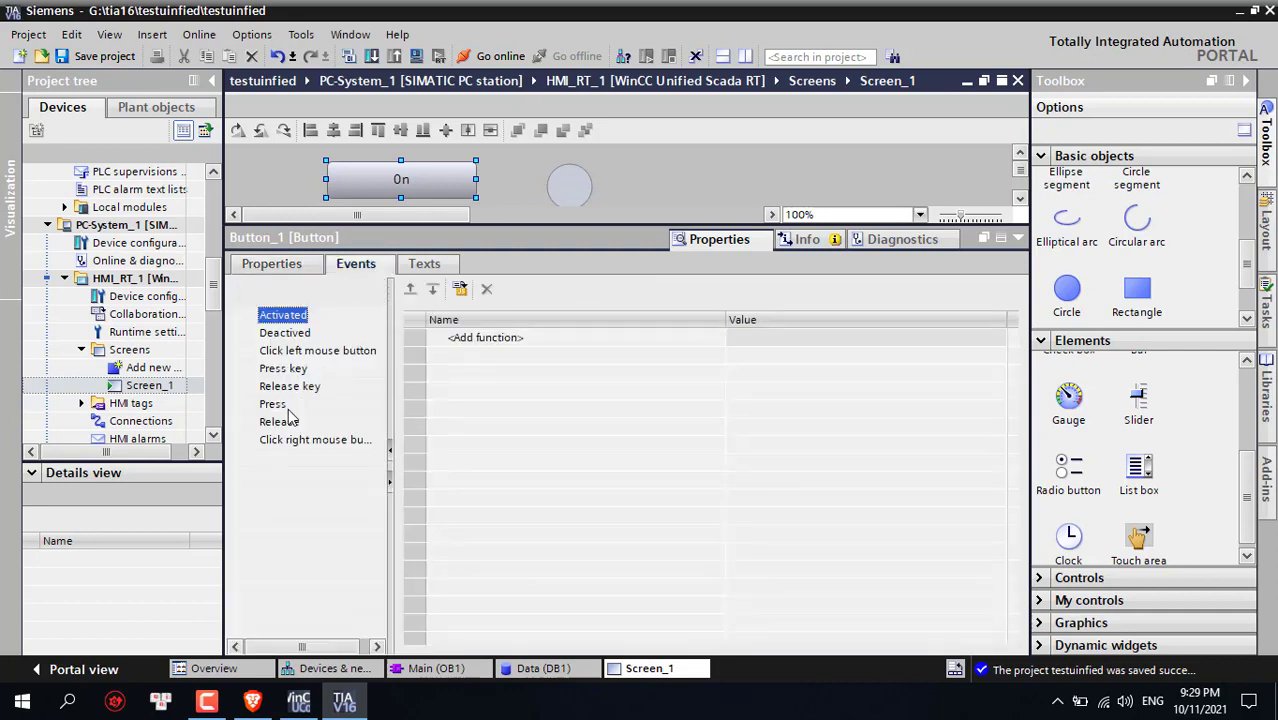
click(284, 405)
click(287, 421)
click(287, 405)
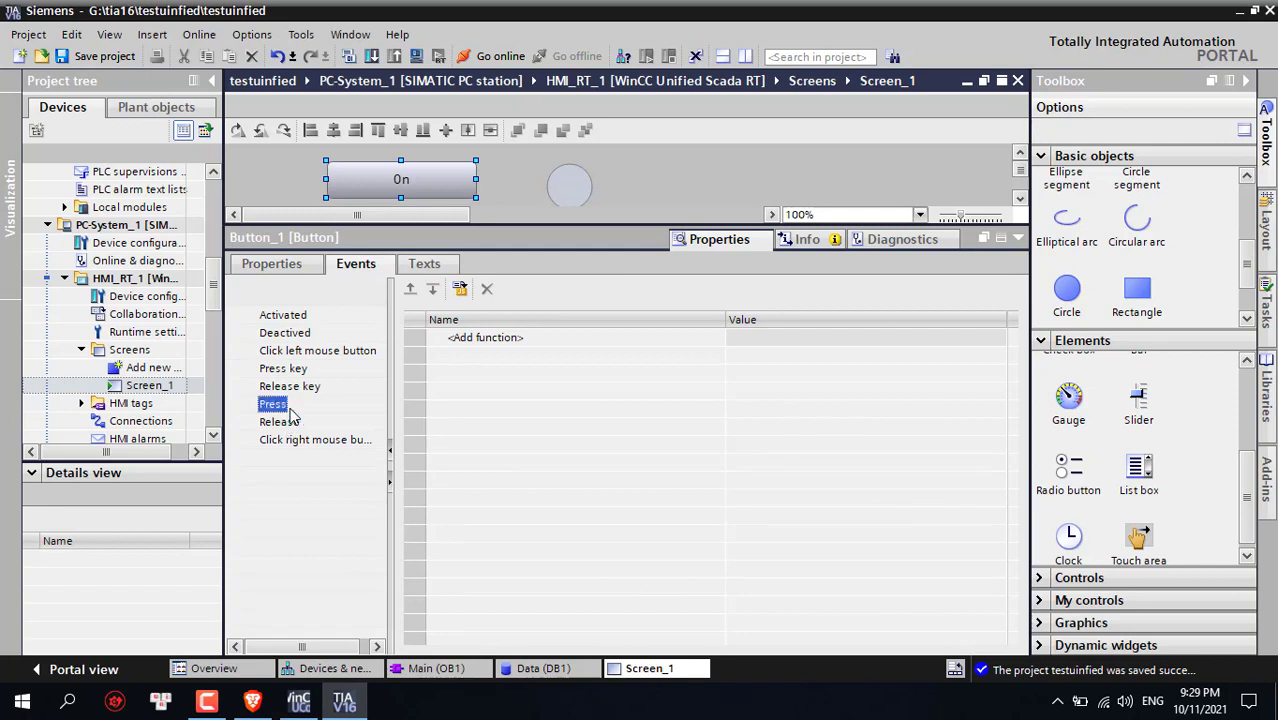
click(546, 345)
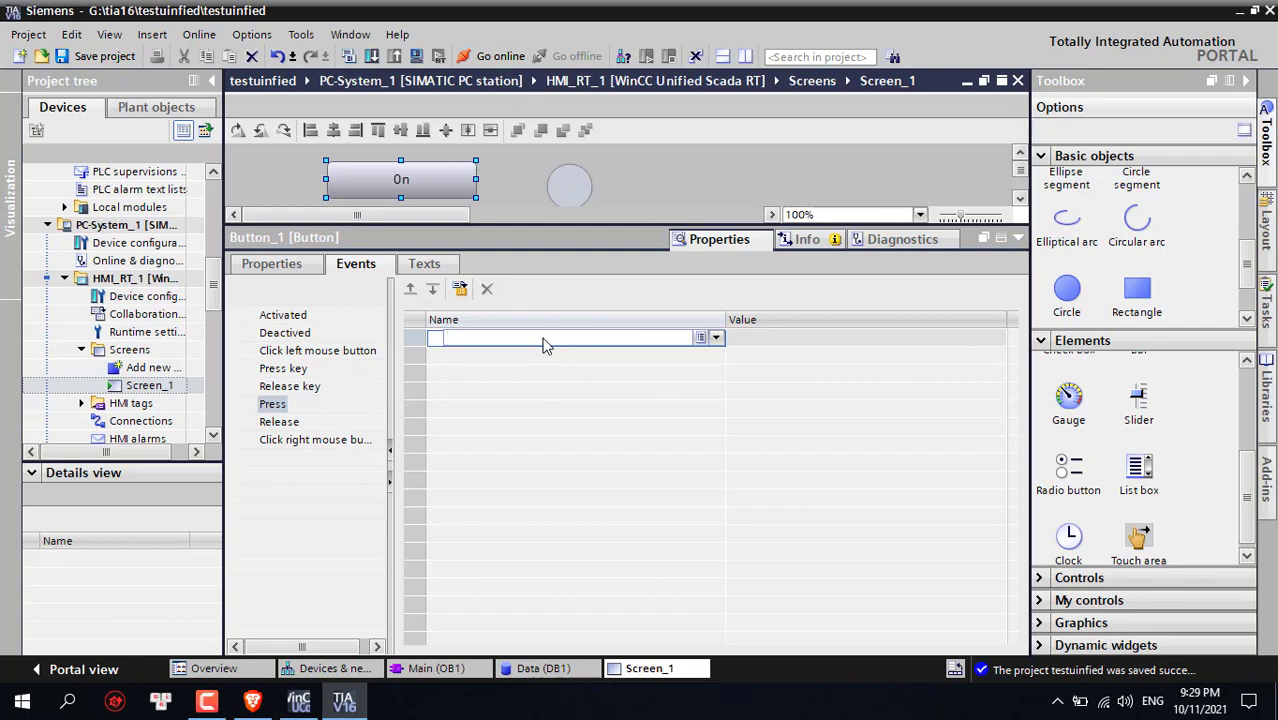
text(se)
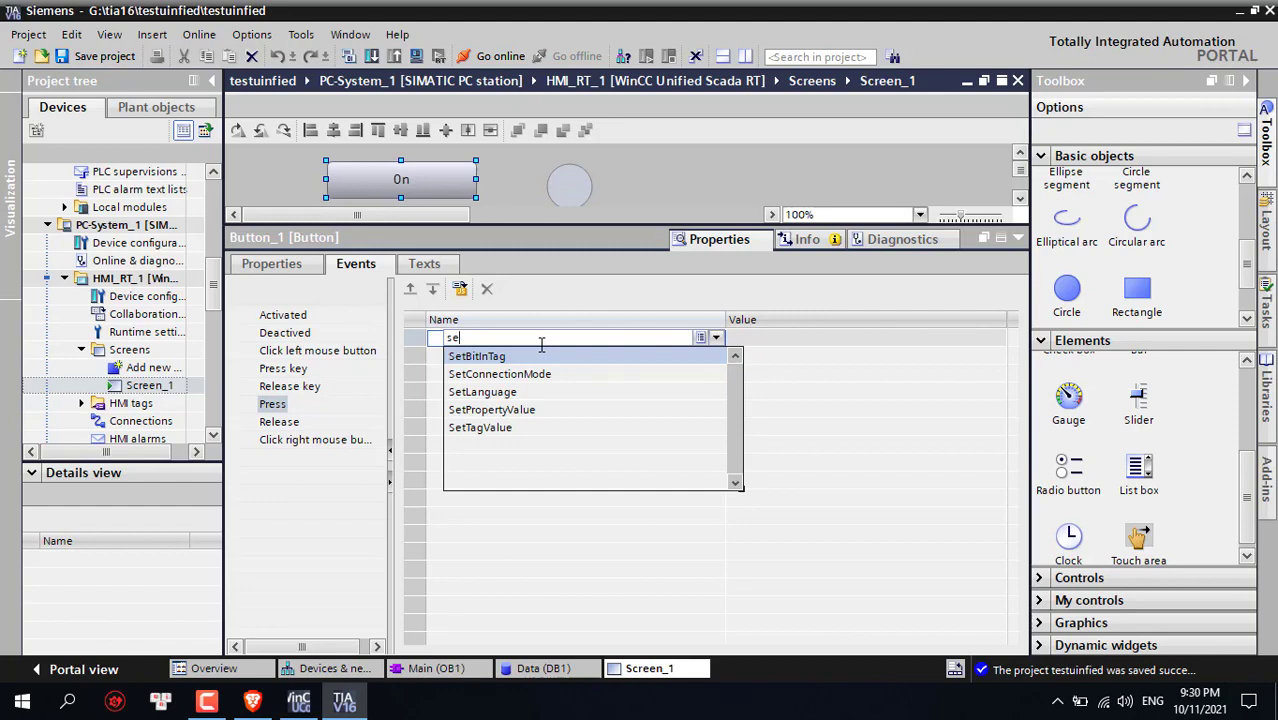
click(528, 434)
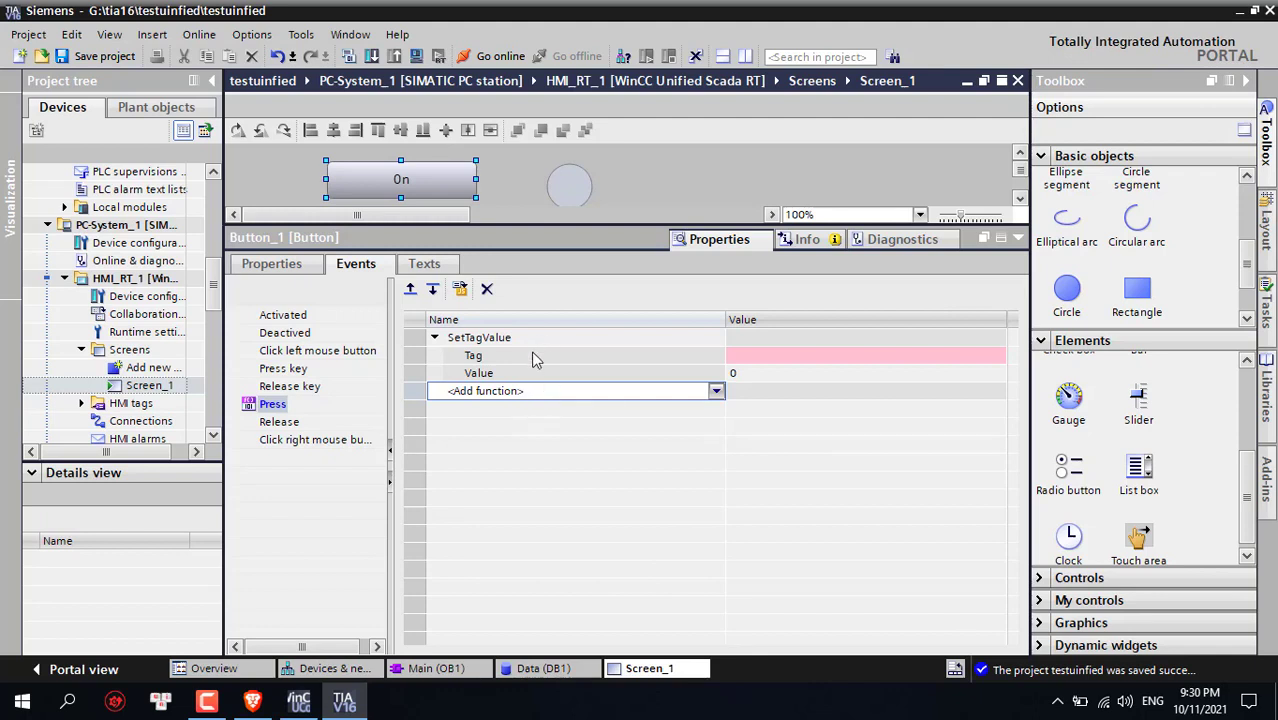
Set the Press event's SetTagValue tag to 'on' in Data [DB1]
click(801, 357)
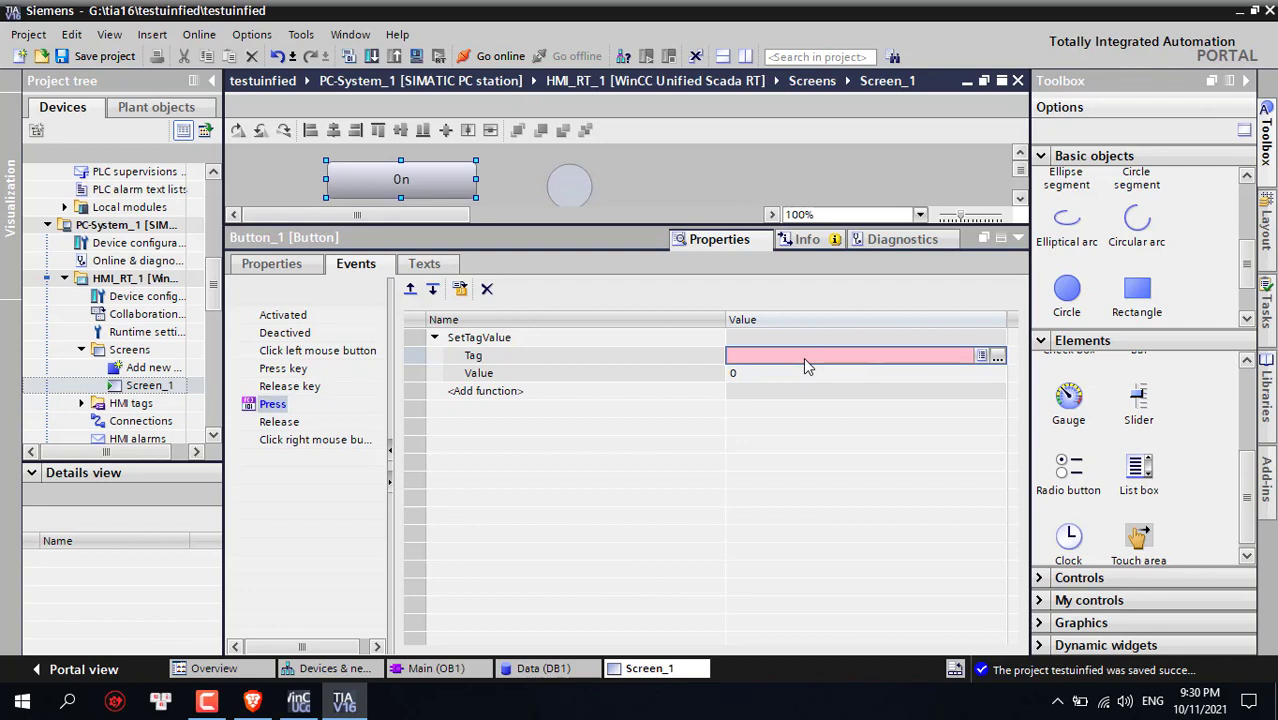
click(983, 358)
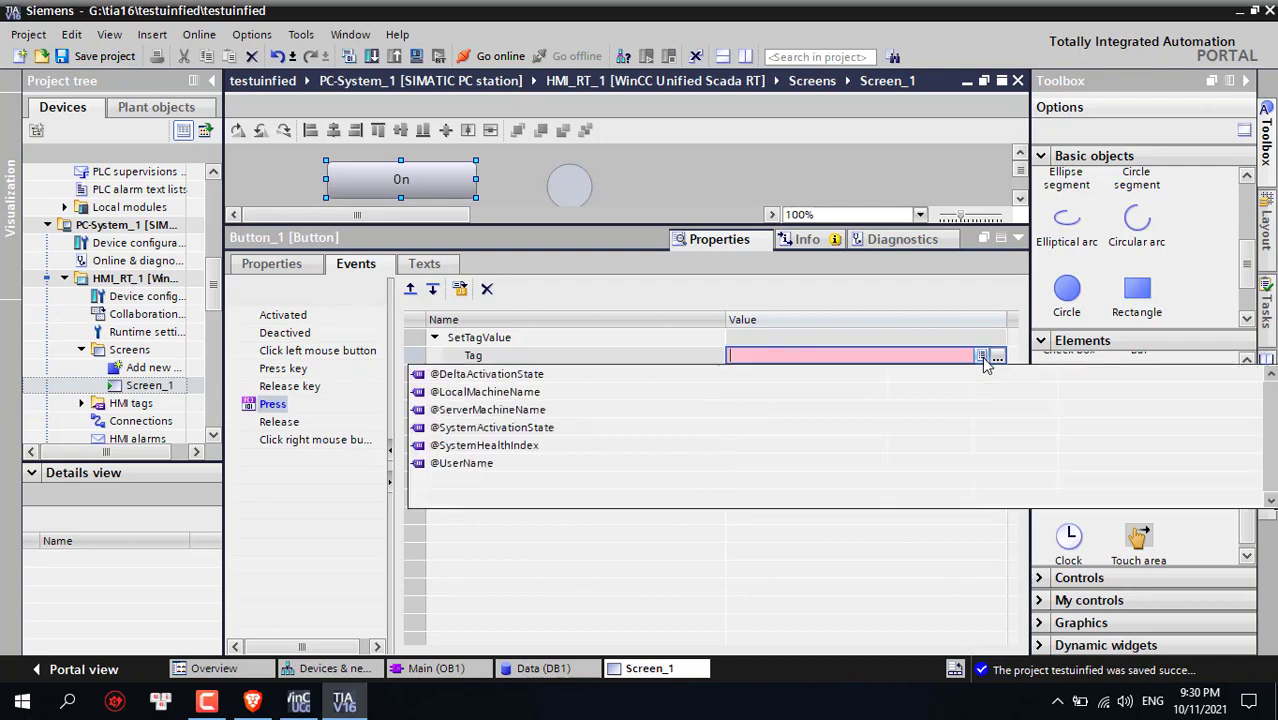
click(996, 357)
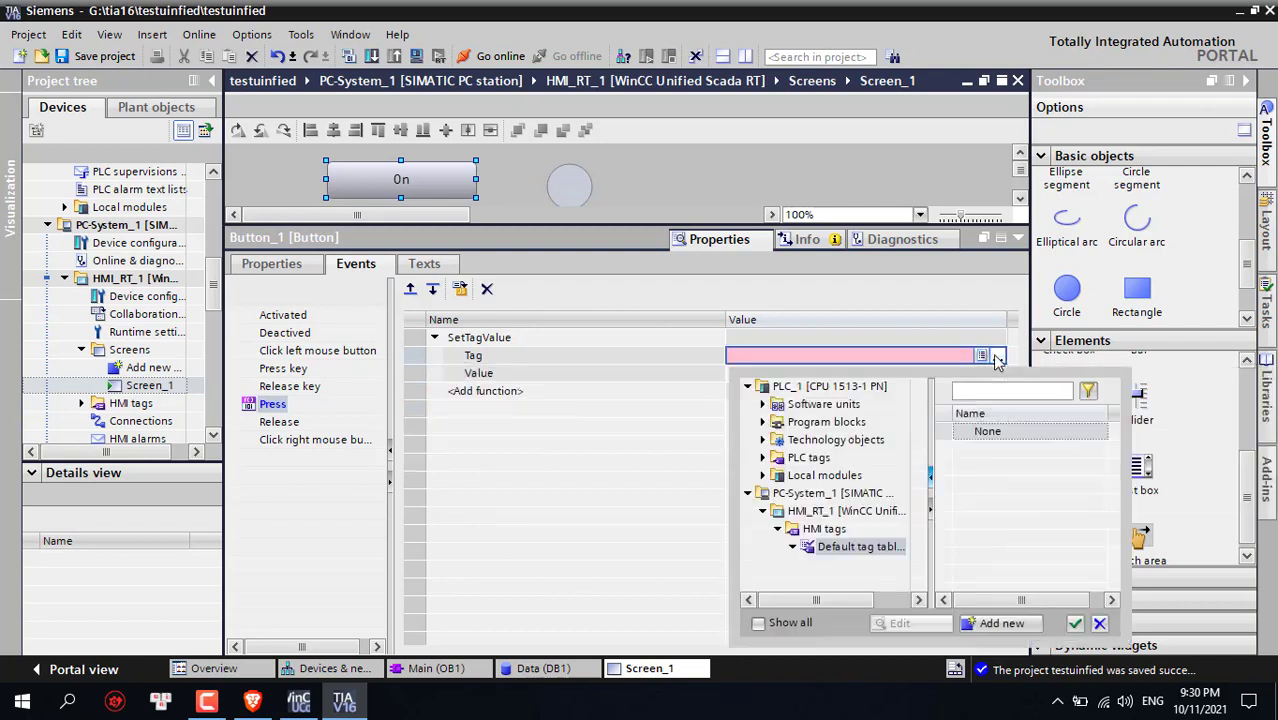
click(763, 458)
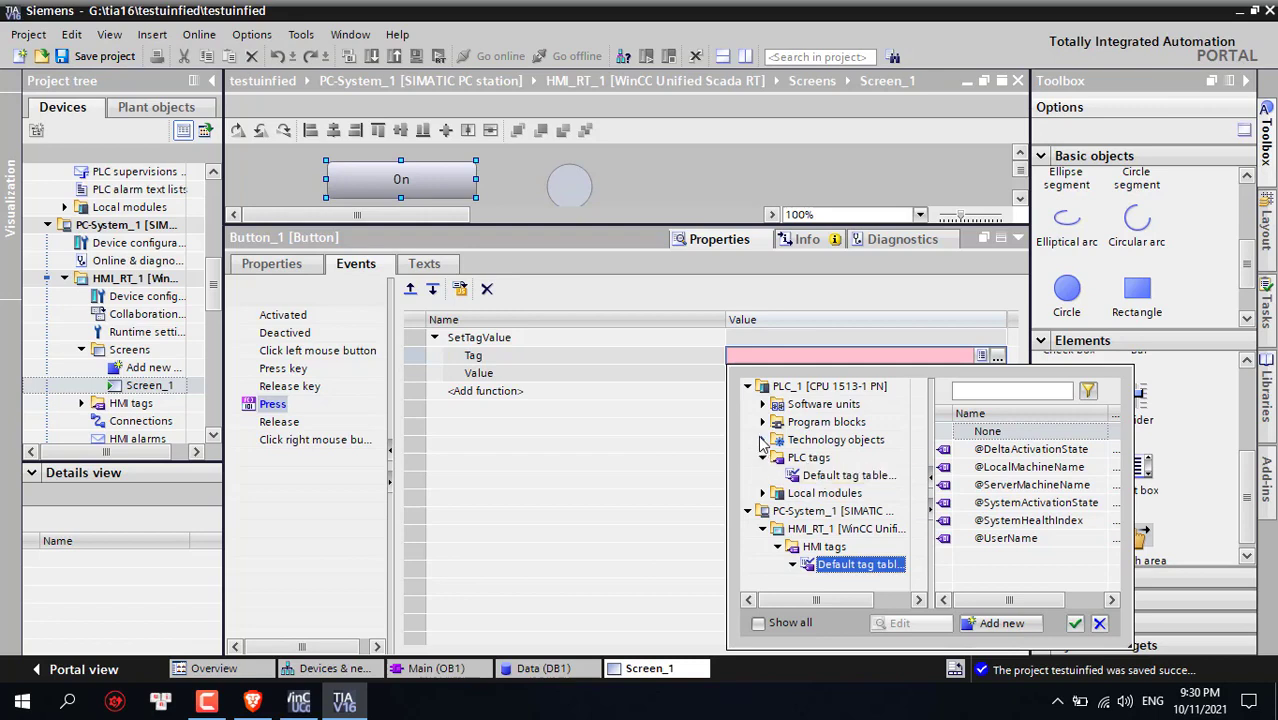
click(763, 422)
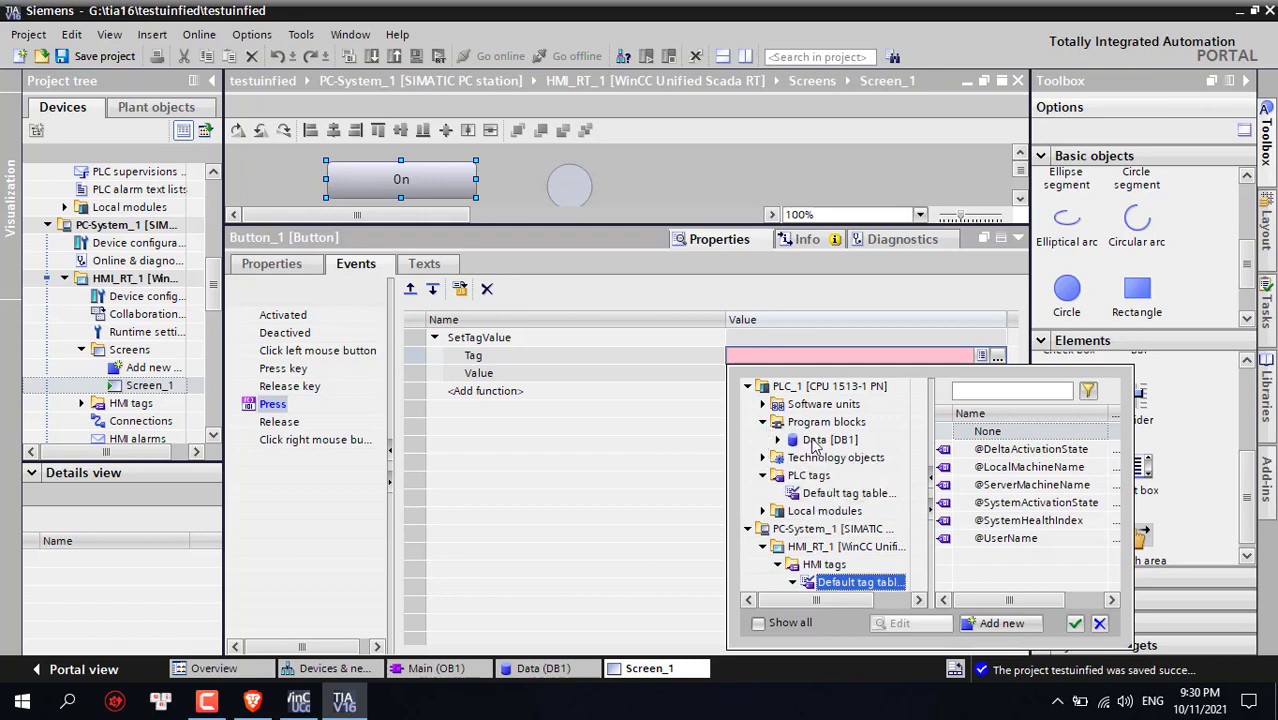
click(815, 445)
click(981, 449)
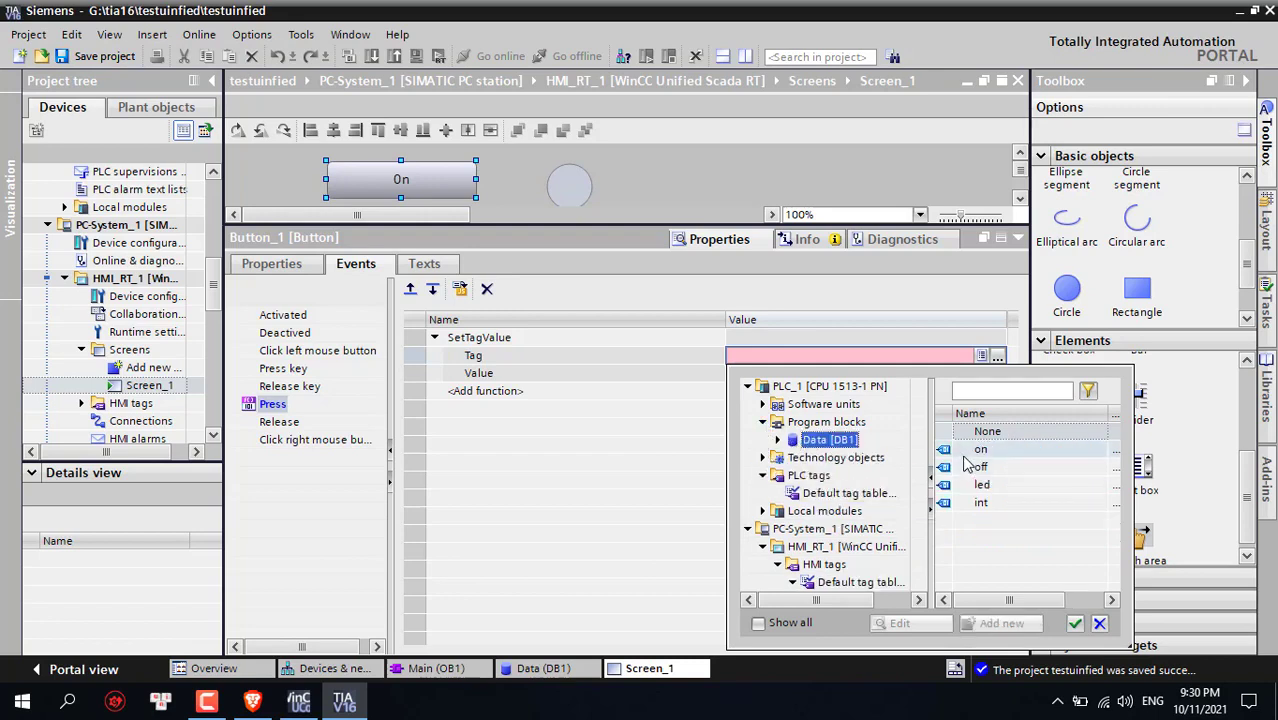
click(1075, 624)
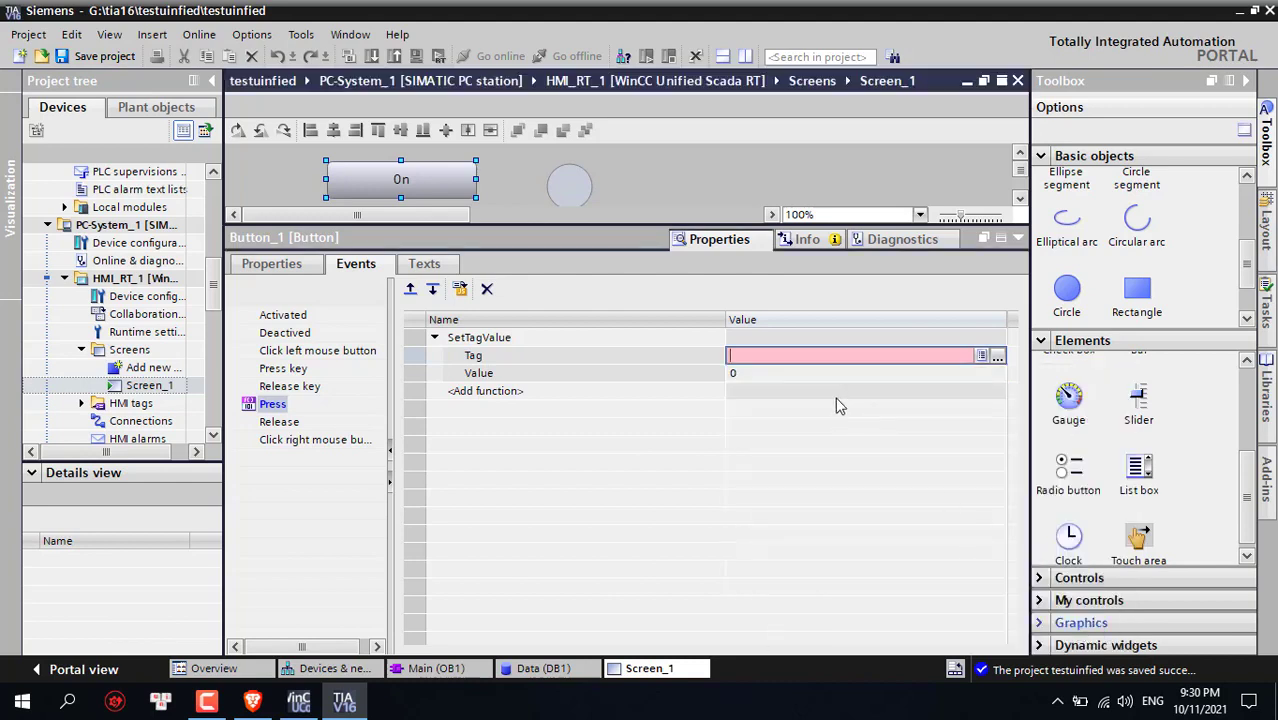
Set the value written to Data_on on press to 1
click(771, 375)
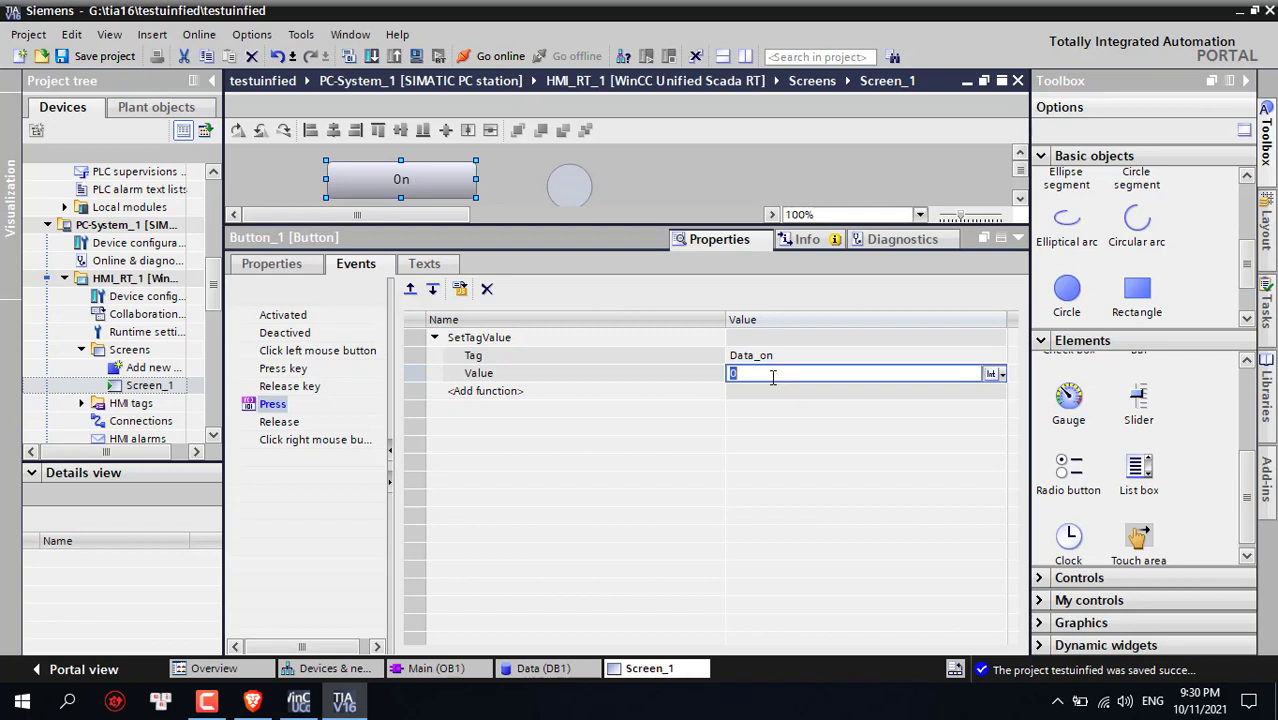
text(1)
click(782, 398)
click(781, 378)
click(280, 422)
Add SetTagValue to the Release event, targeting the Data_on tag
click(562, 340)
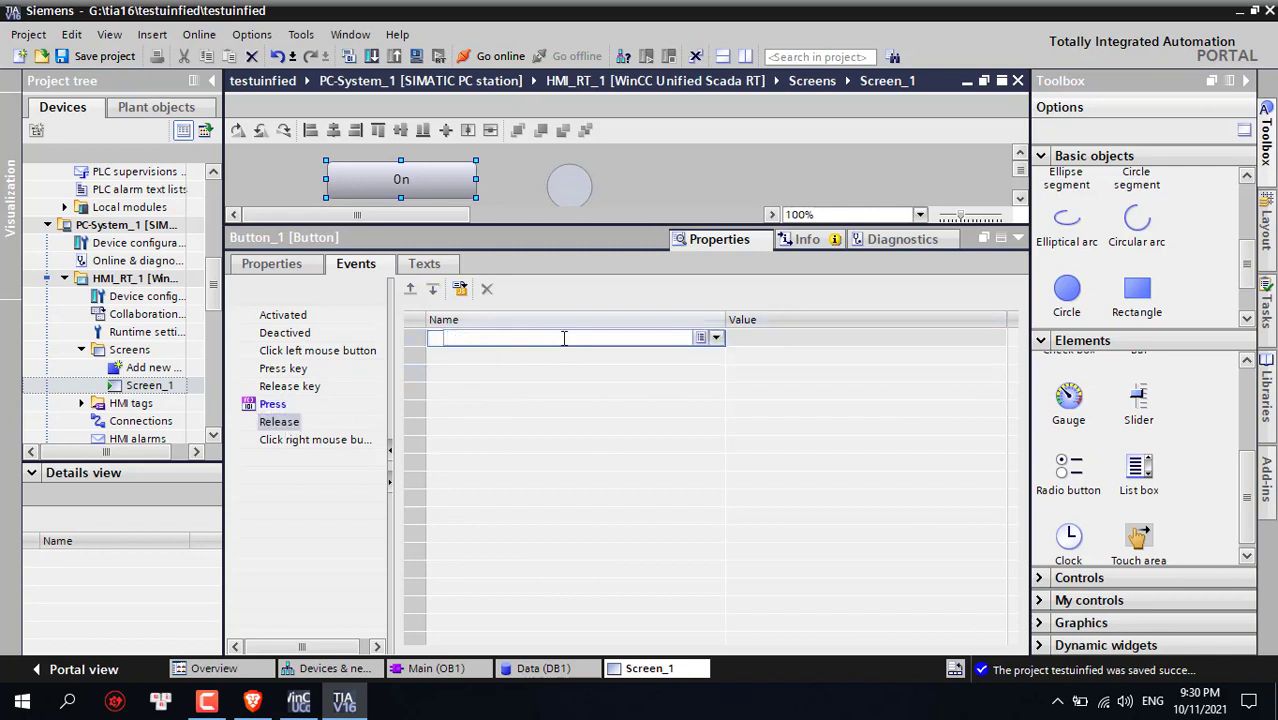
text(s)
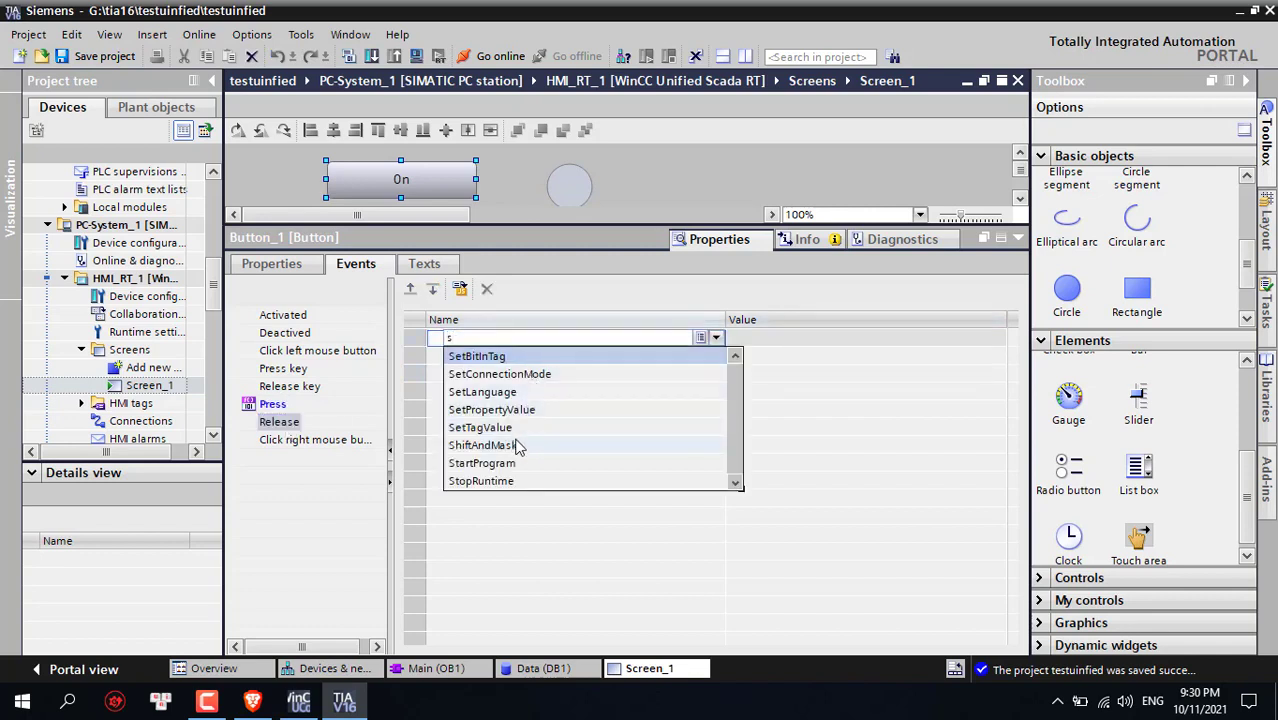
click(520, 429)
click(818, 351)
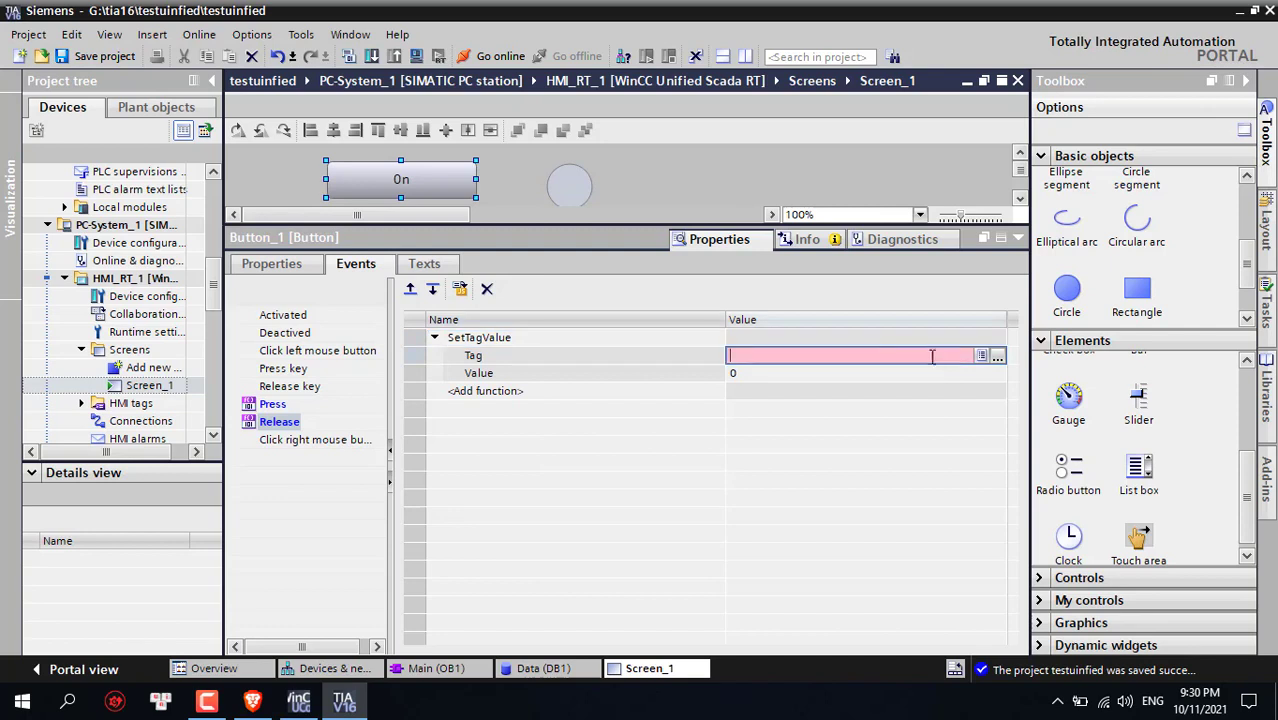
click(981, 355)
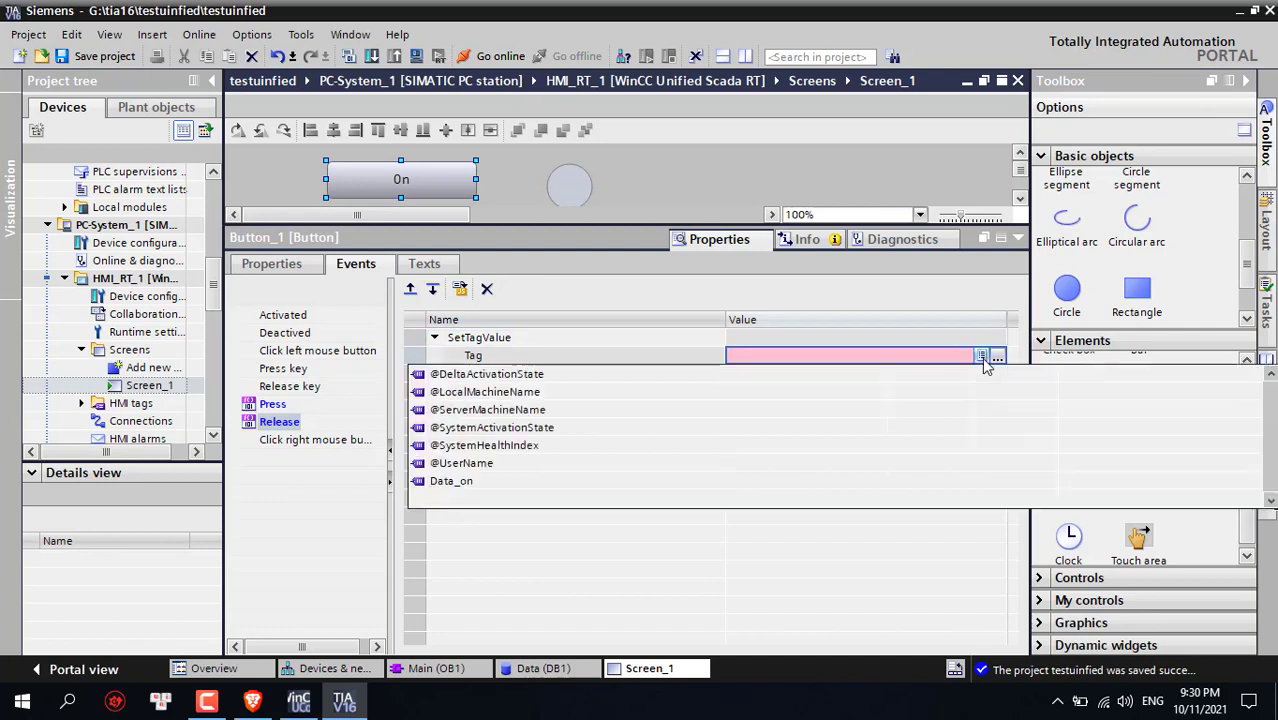
click(520, 476)
Keep the value written to Data_on on release at 0
click(766, 376)
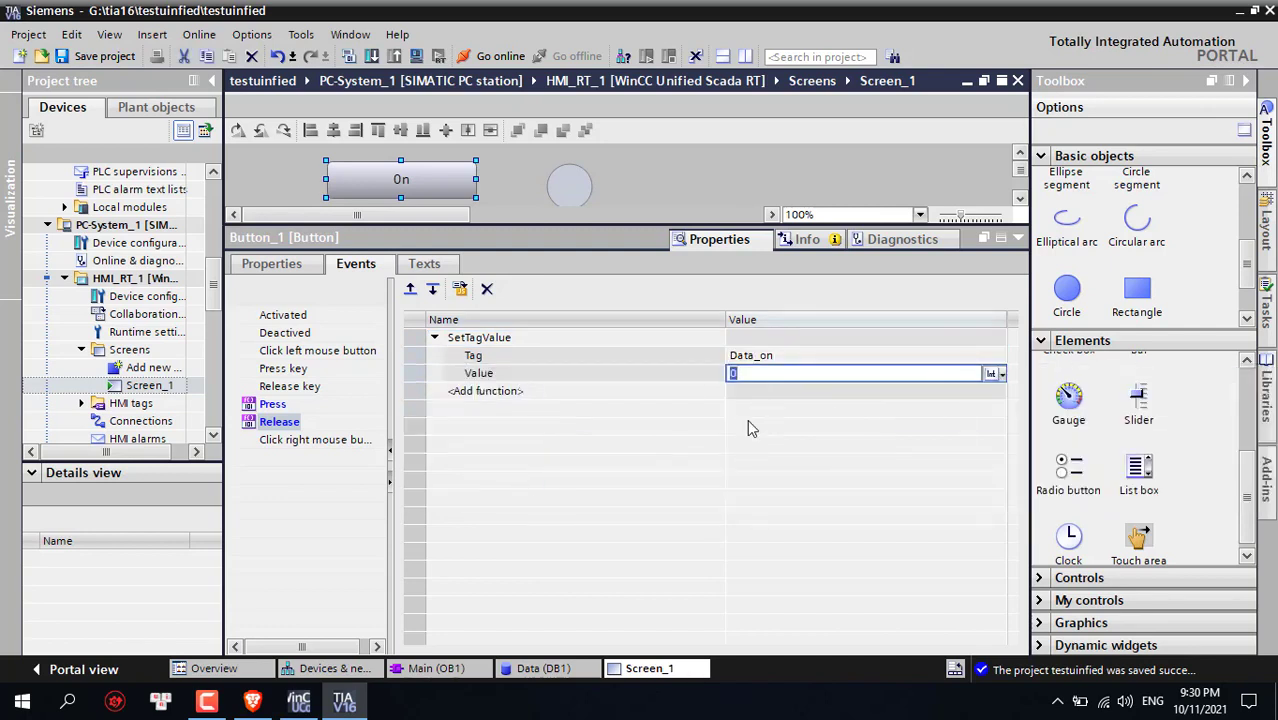
text(0)
click(768, 392)
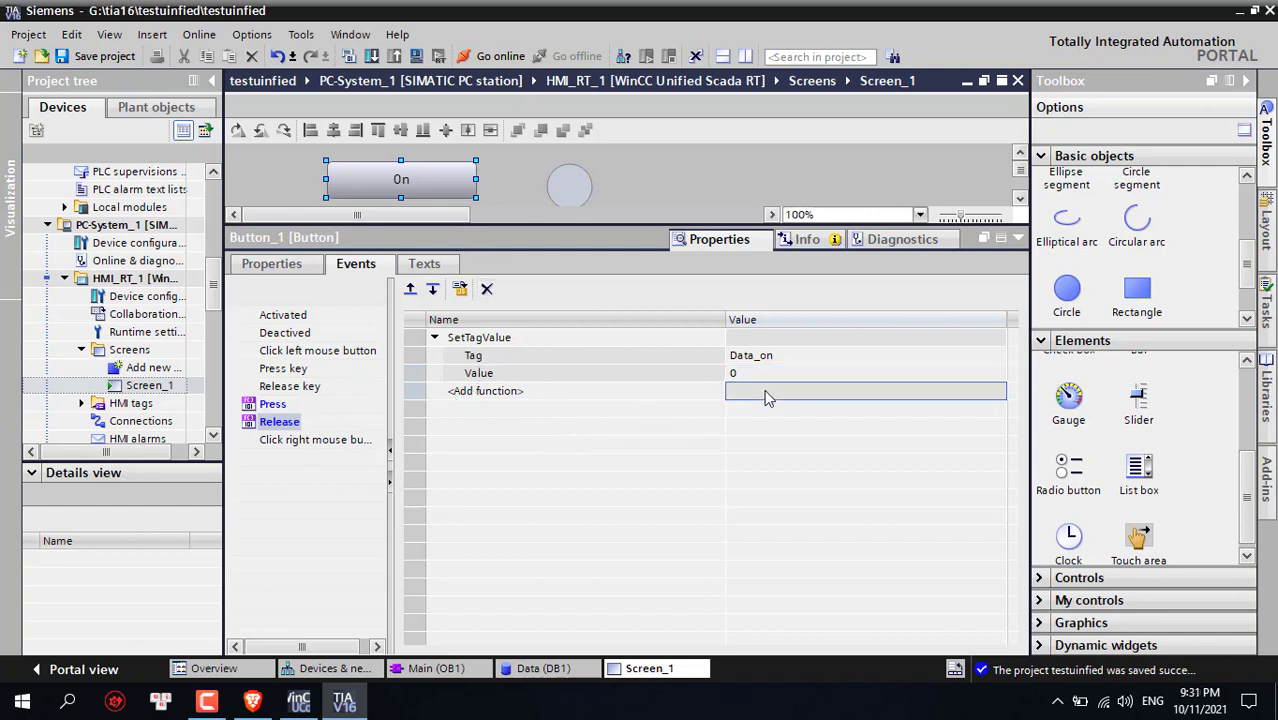
click(768, 374)
click(651, 376)
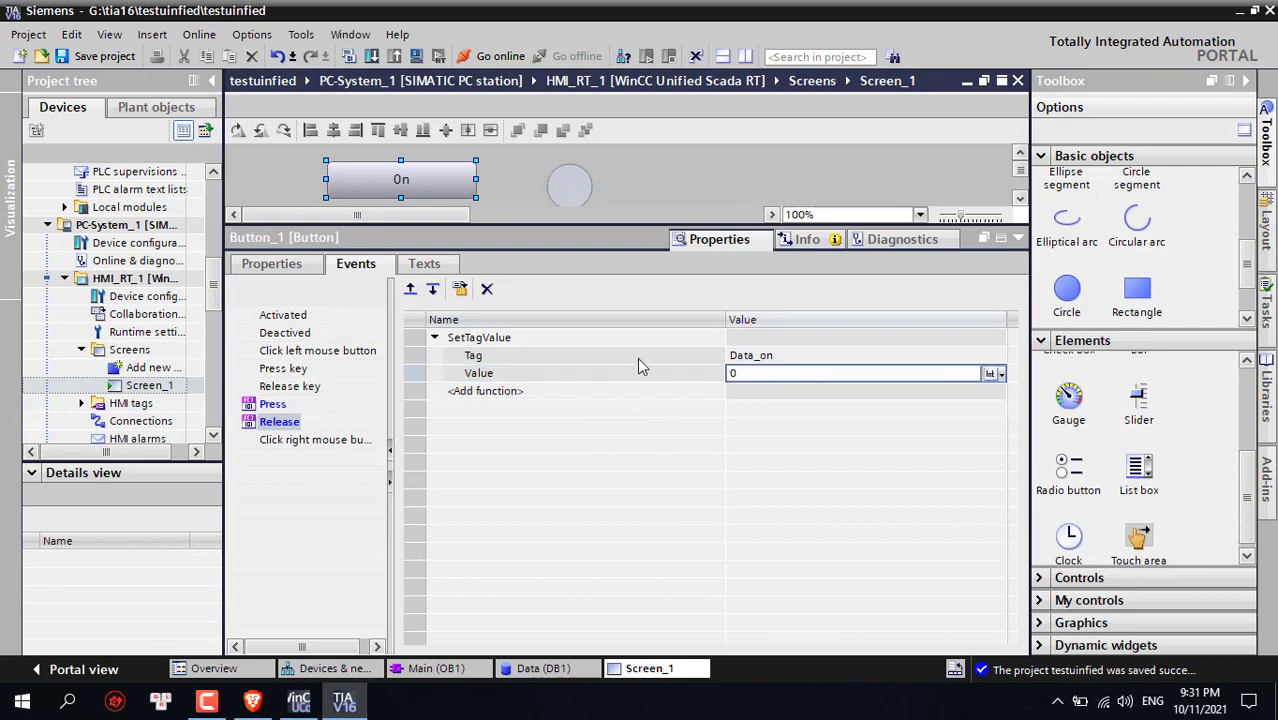
click(637, 357)
click(786, 360)
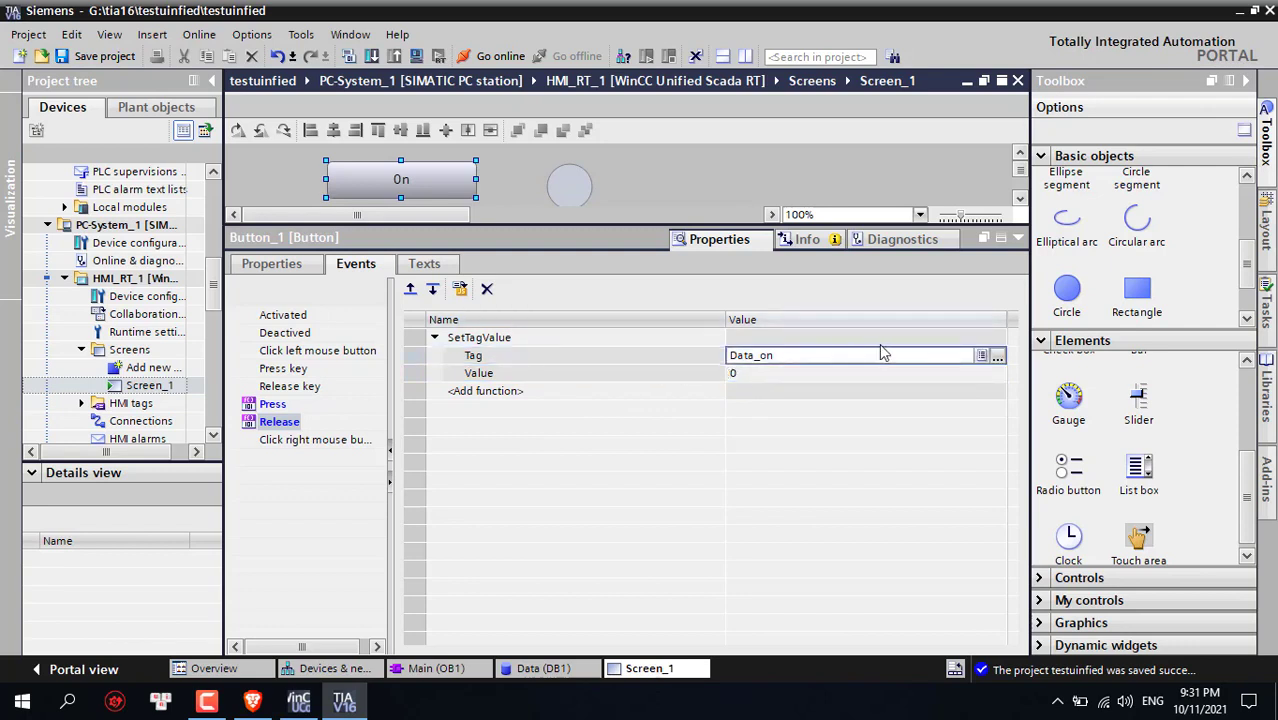
Duplicate the On button and place the copy just below the original
click(1019, 241)
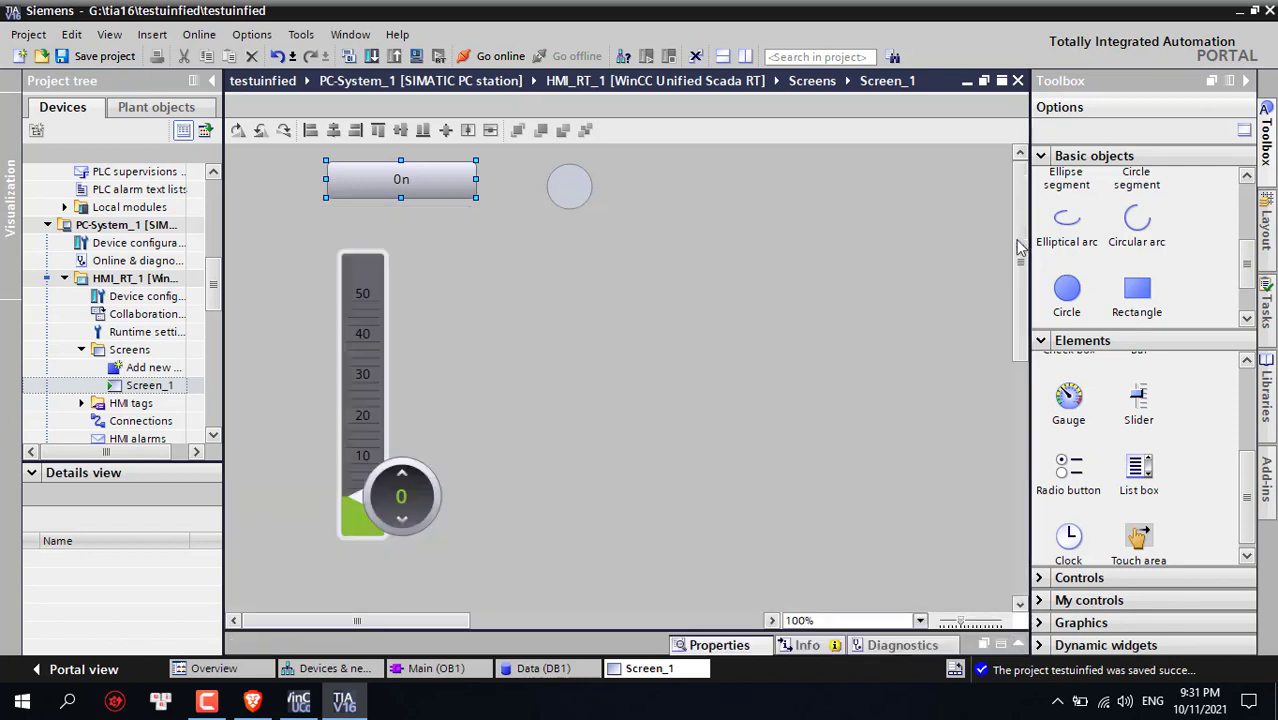
right_click(437, 178)
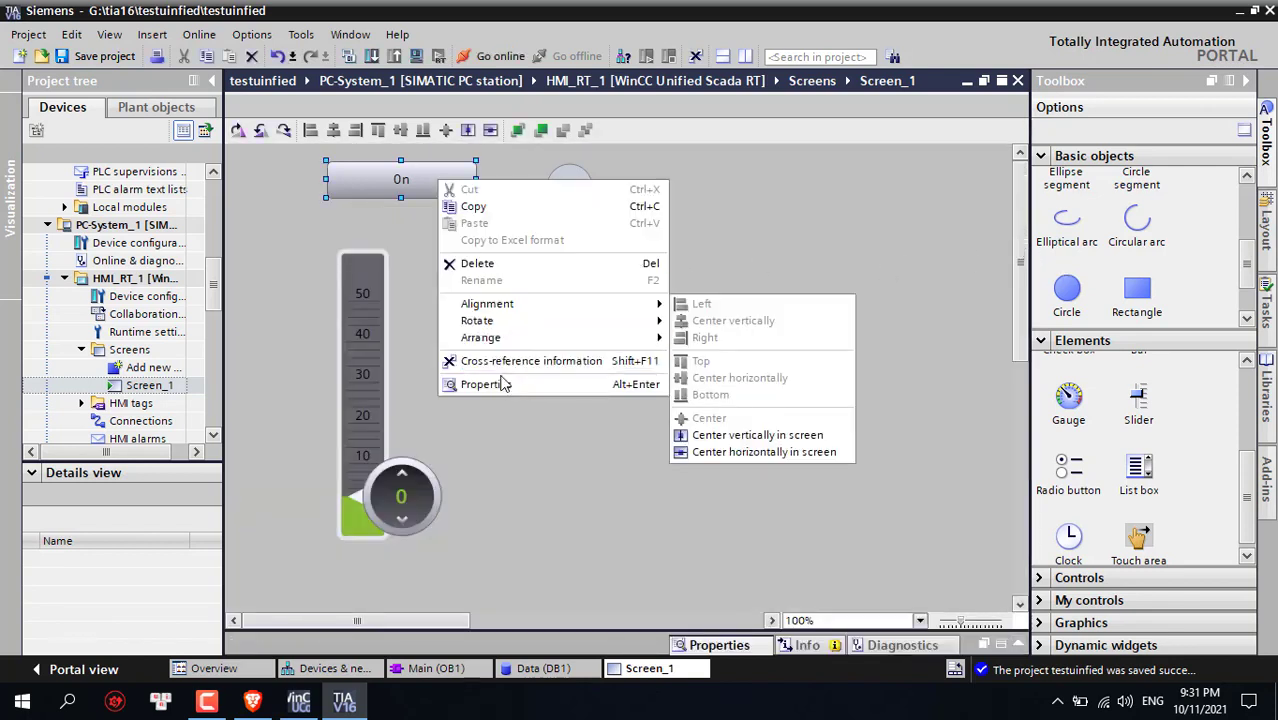
click(505, 382)
click(1022, 237)
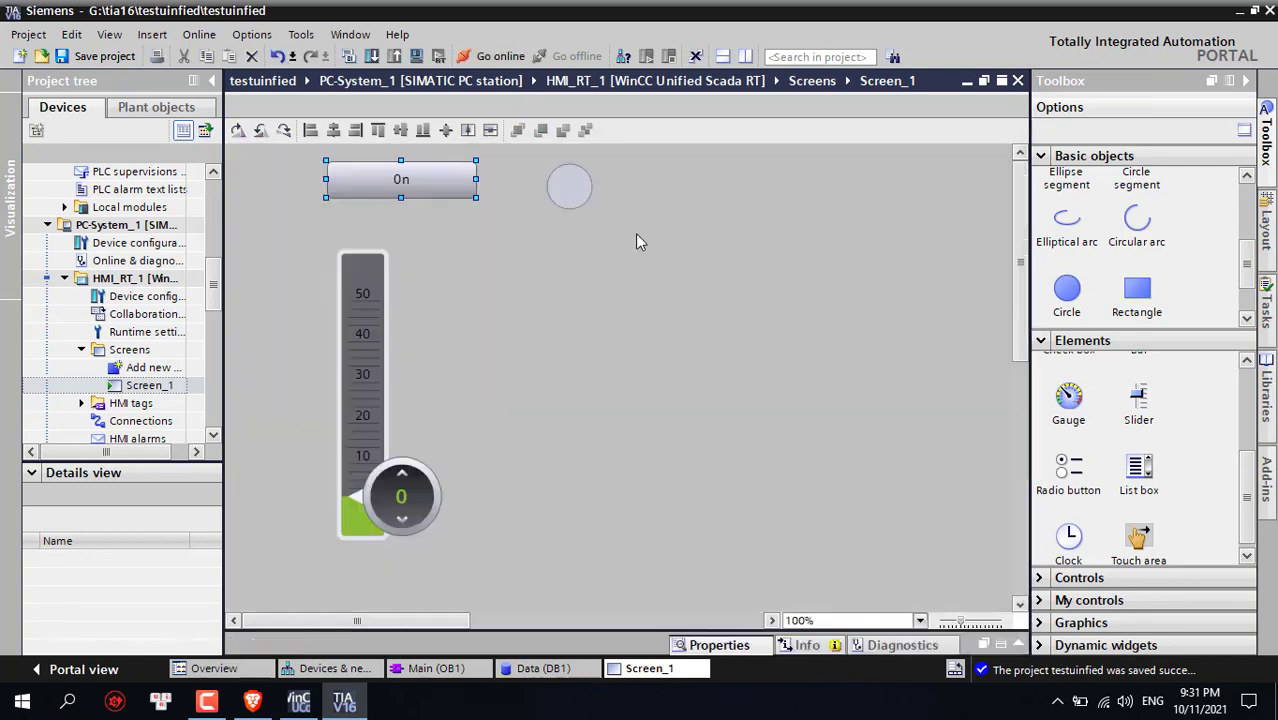
click(503, 250)
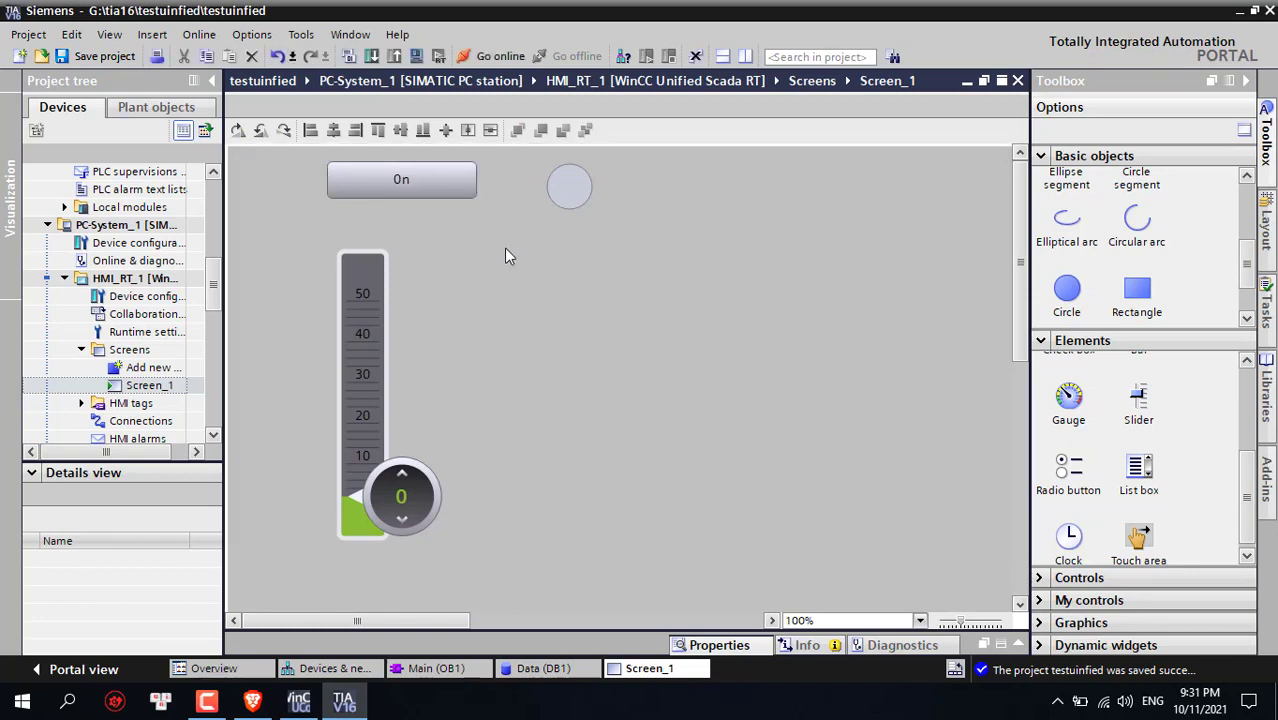
click(406, 178)
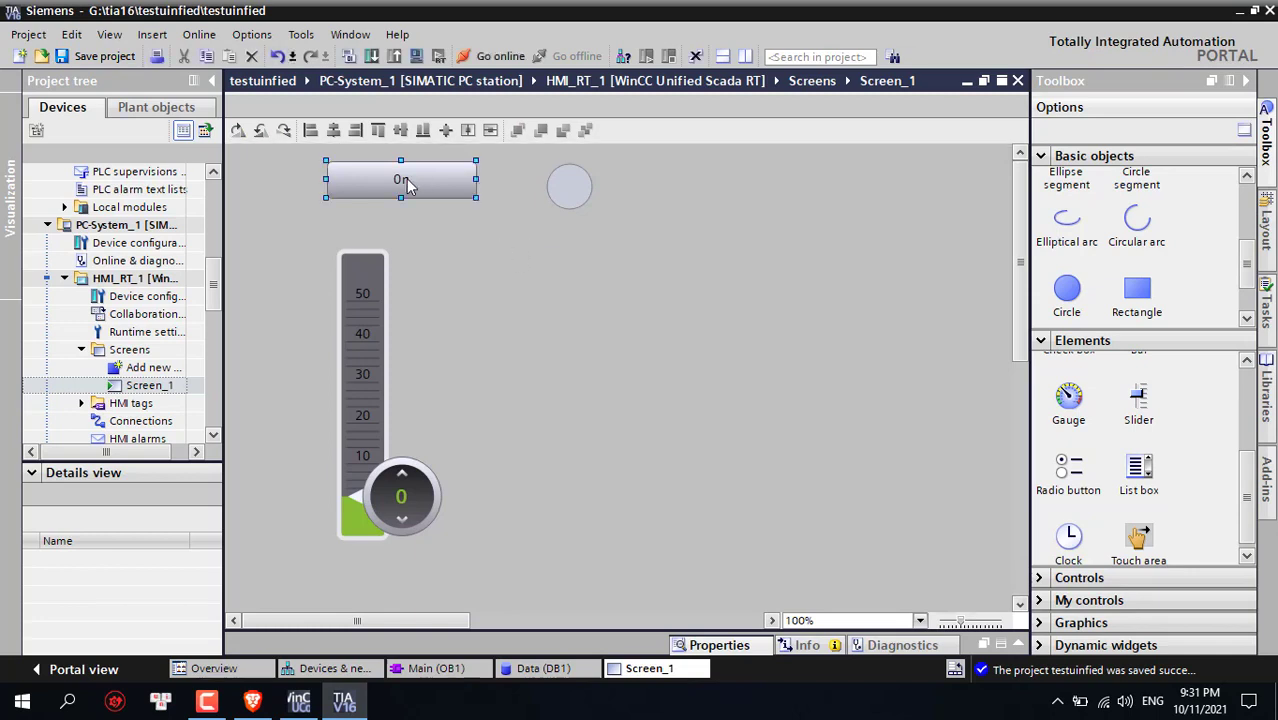
click(462, 235)
key(ctrl+v)
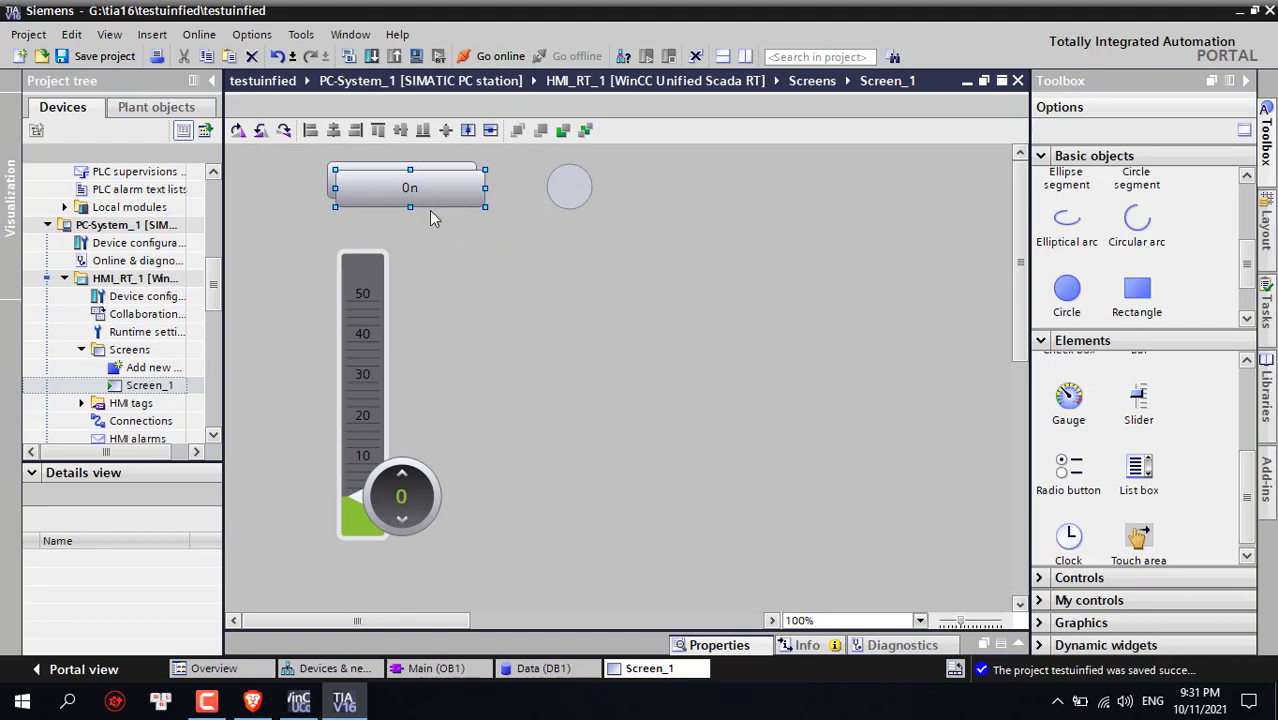
drag(430, 212, 430, 236)
Change the copied button's Press event tag to Data_off, writing 1
right_click(433, 224)
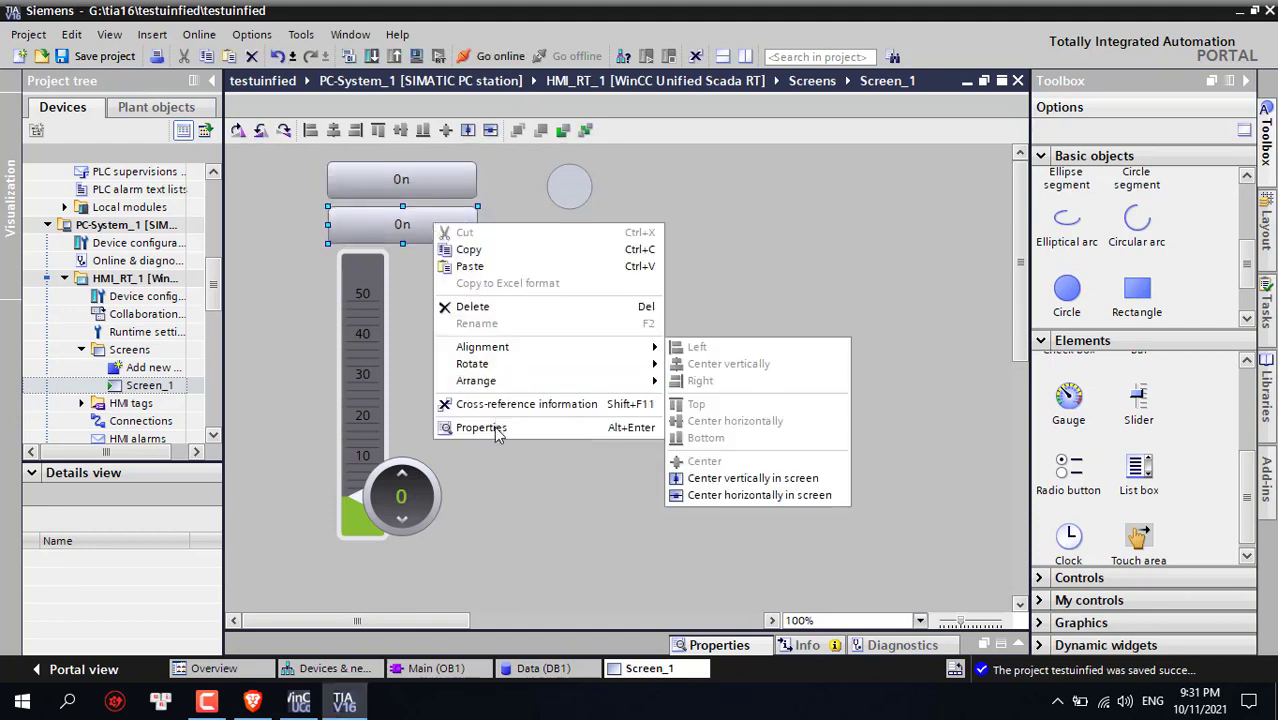
click(482, 427)
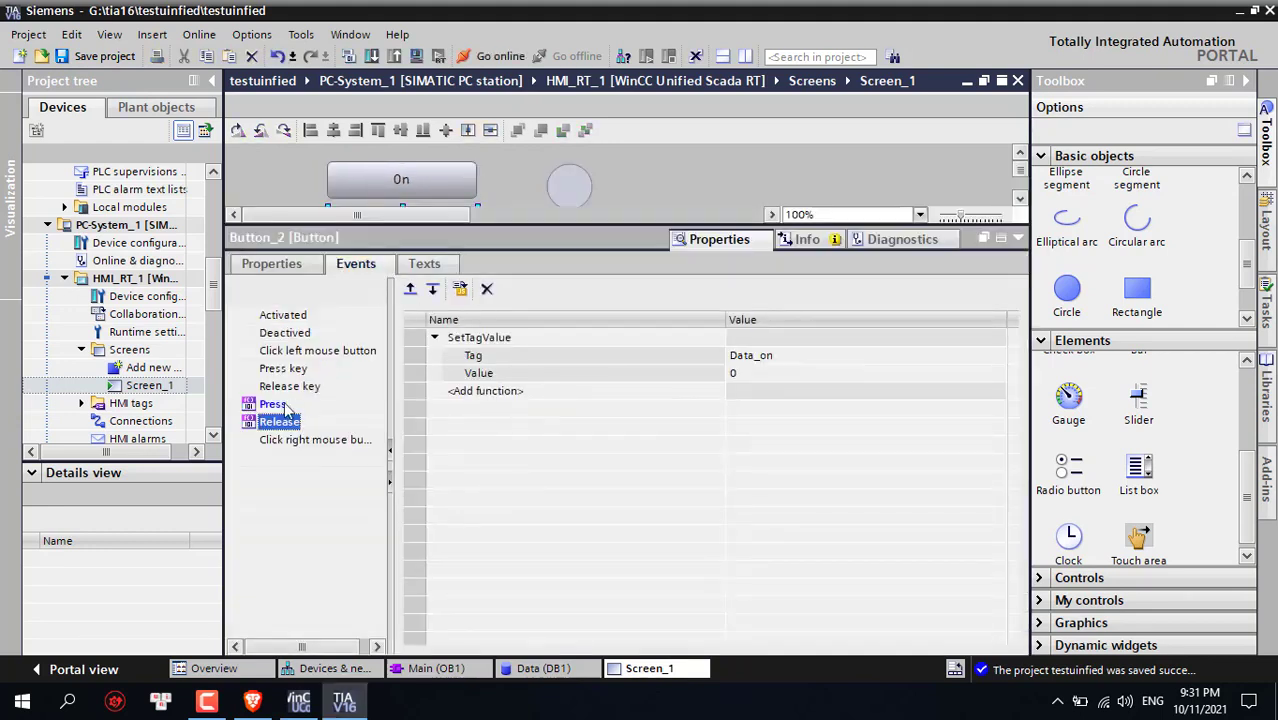
click(280, 405)
click(758, 355)
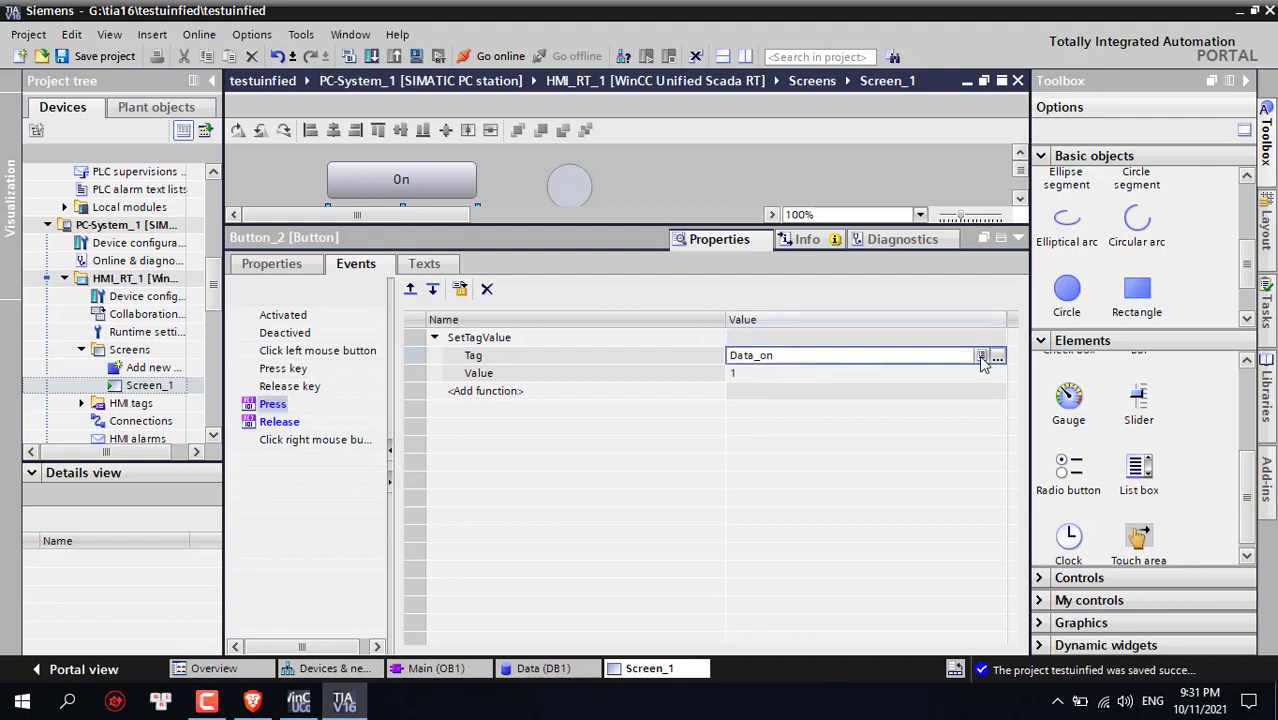
click(997, 357)
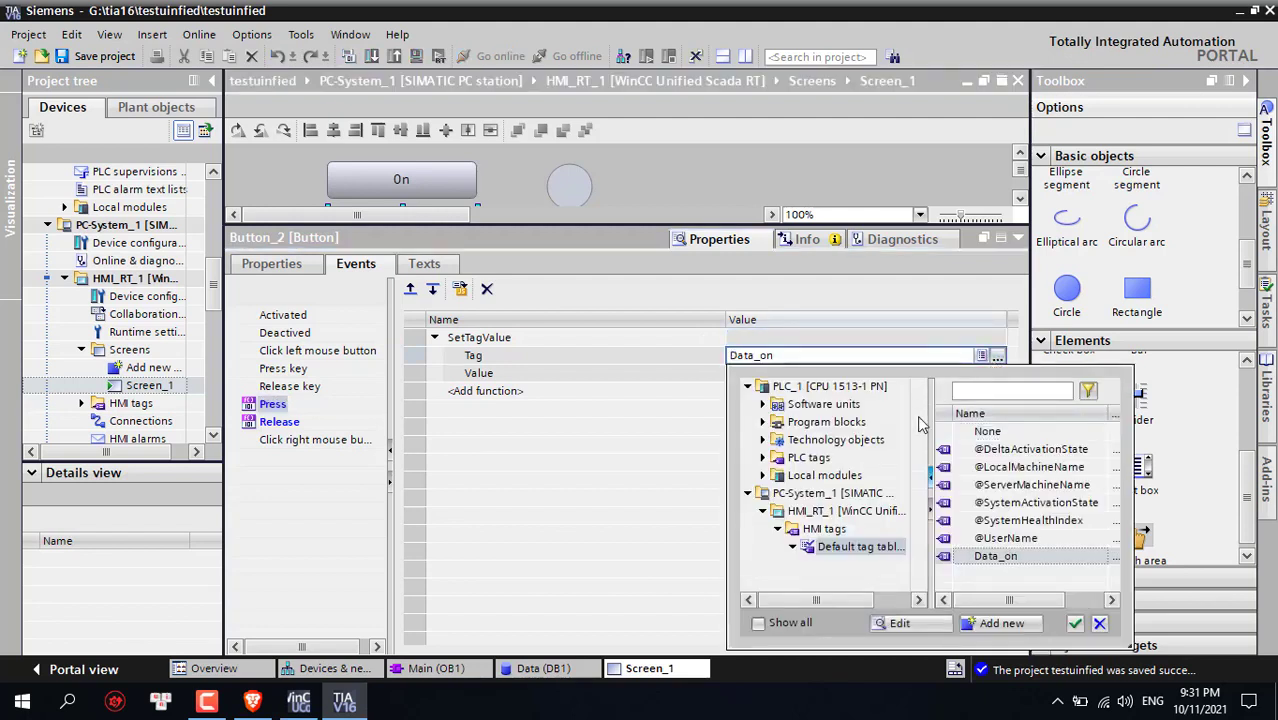
click(763, 422)
click(829, 440)
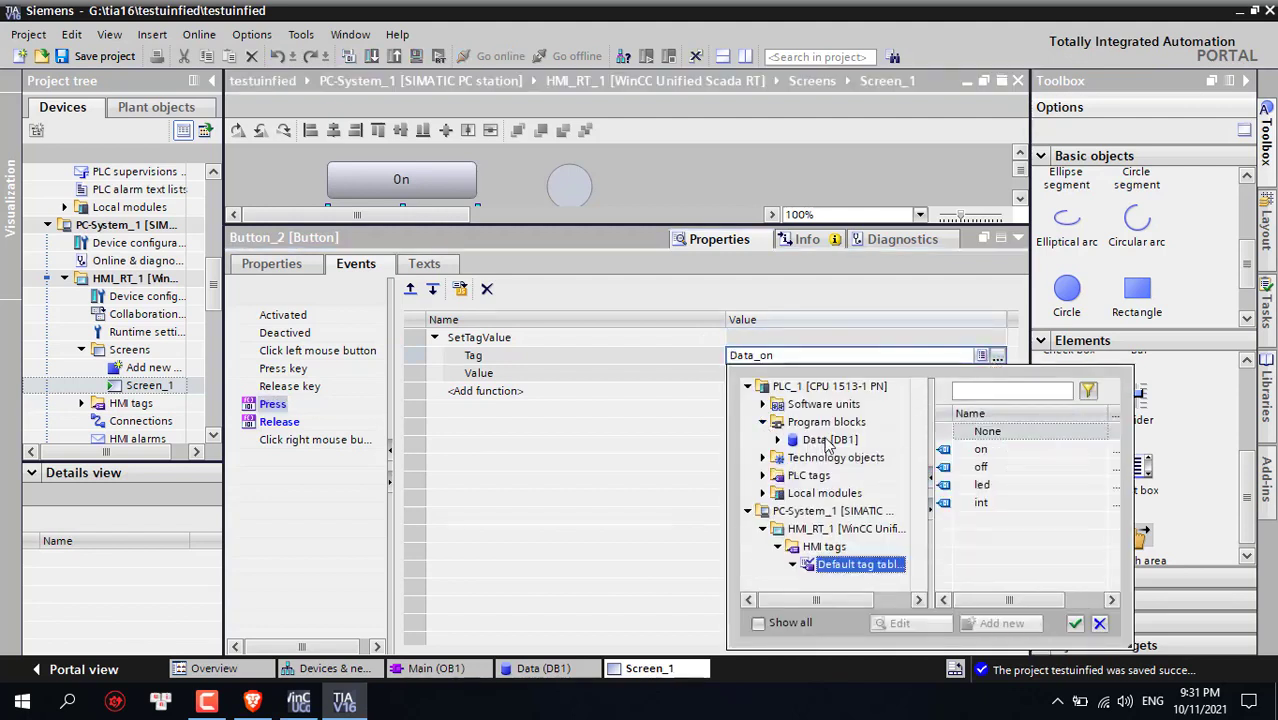
click(981, 467)
click(1075, 623)
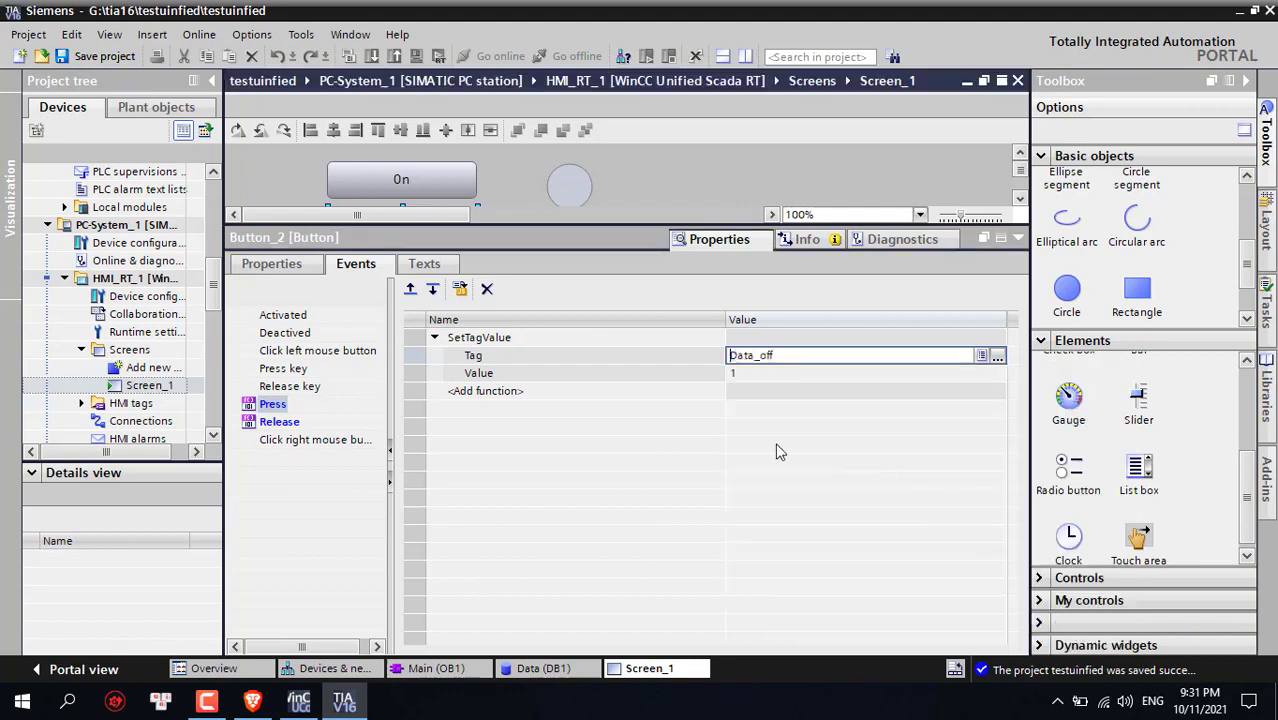
Change the copied button's Release event tag to Data_off, writing 0
click(270, 424)
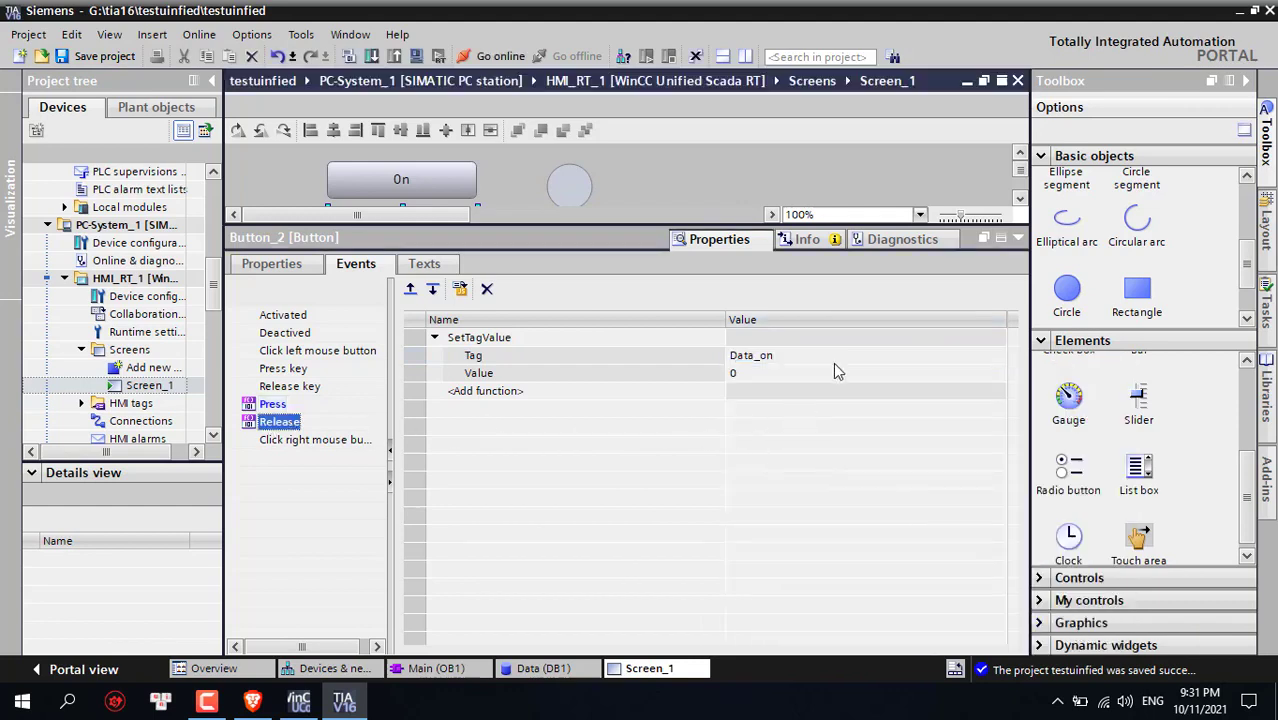
click(836, 362)
click(981, 357)
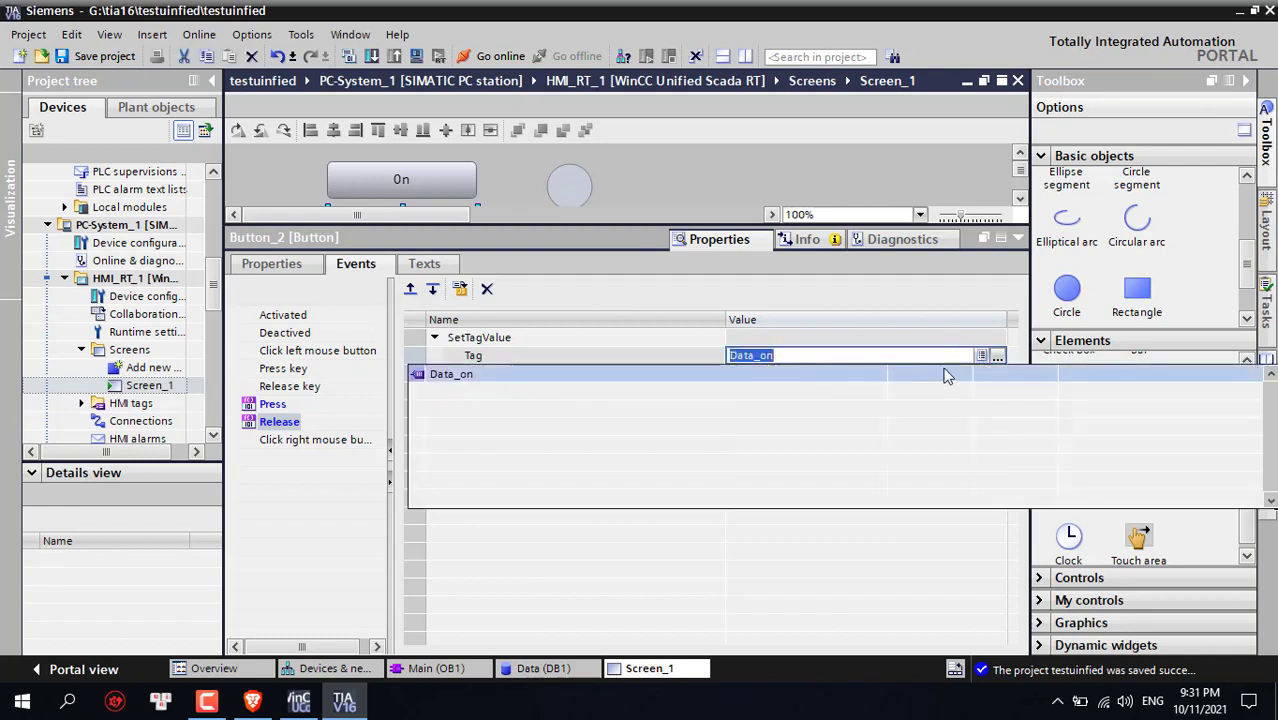
click(998, 356)
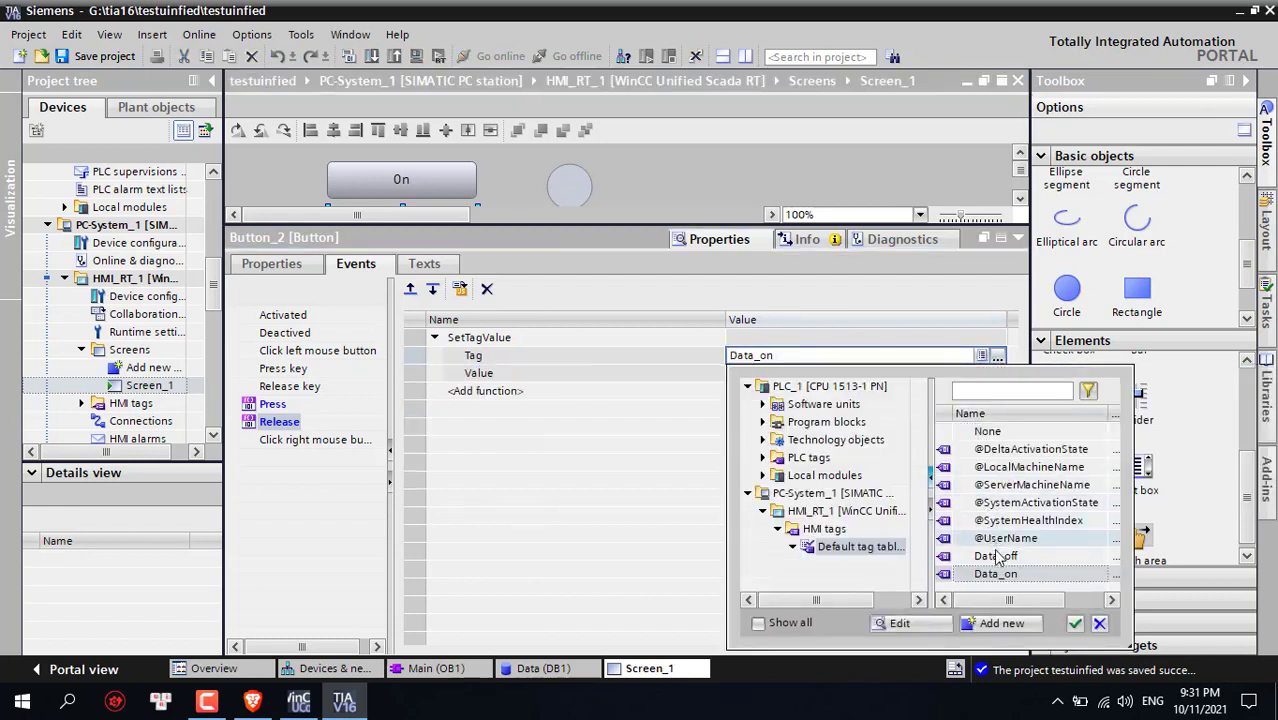
click(1075, 623)
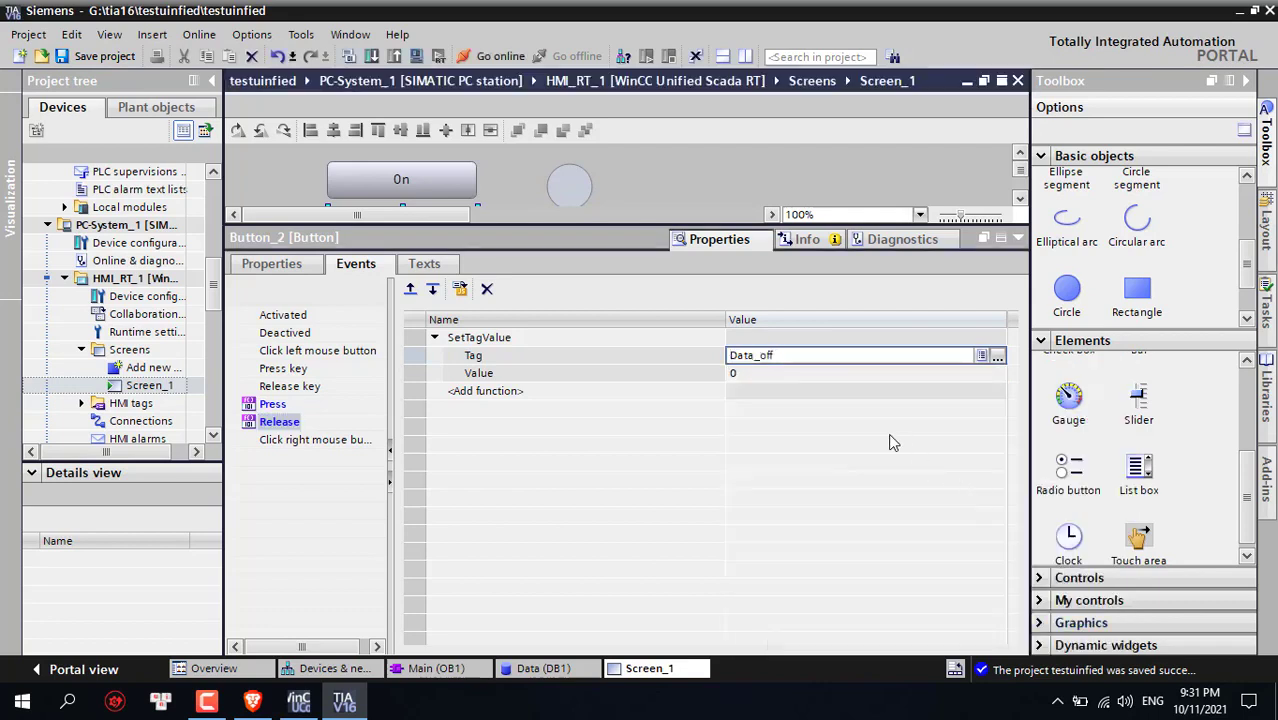
click(1018, 238)
click(642, 280)
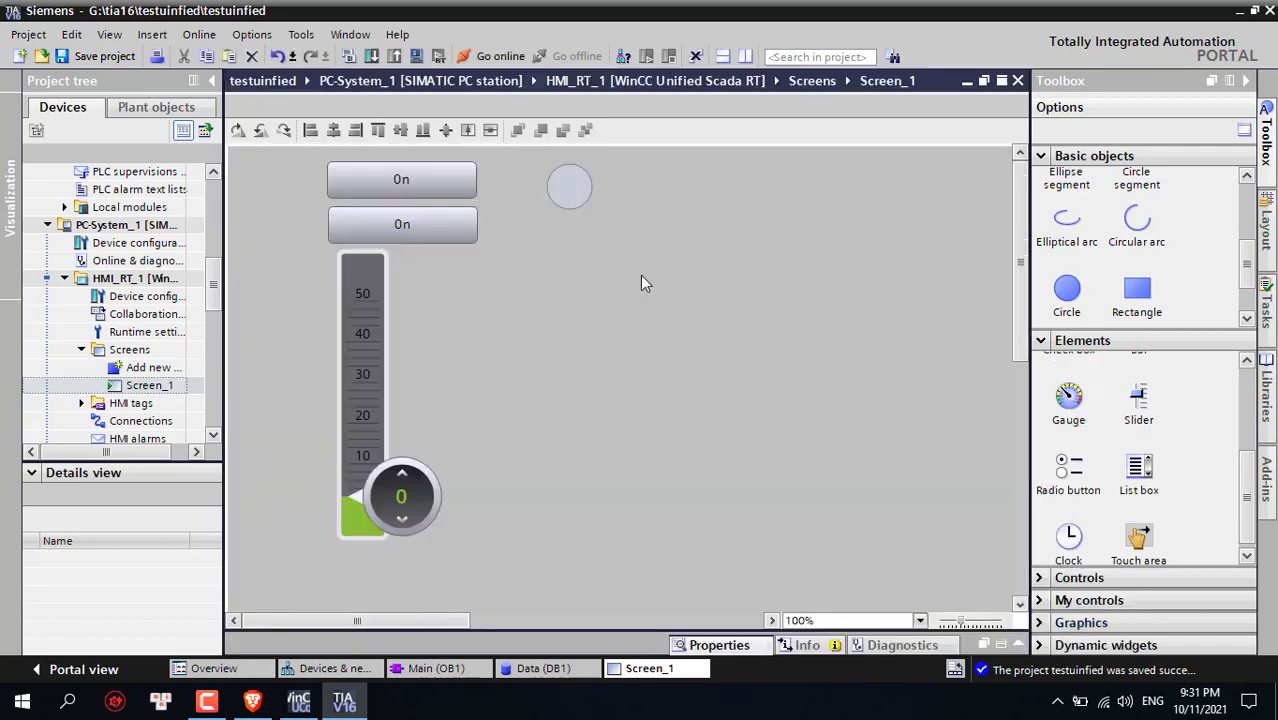
Set Circle_1's background colour dynamization to Tag
right_click(574, 186)
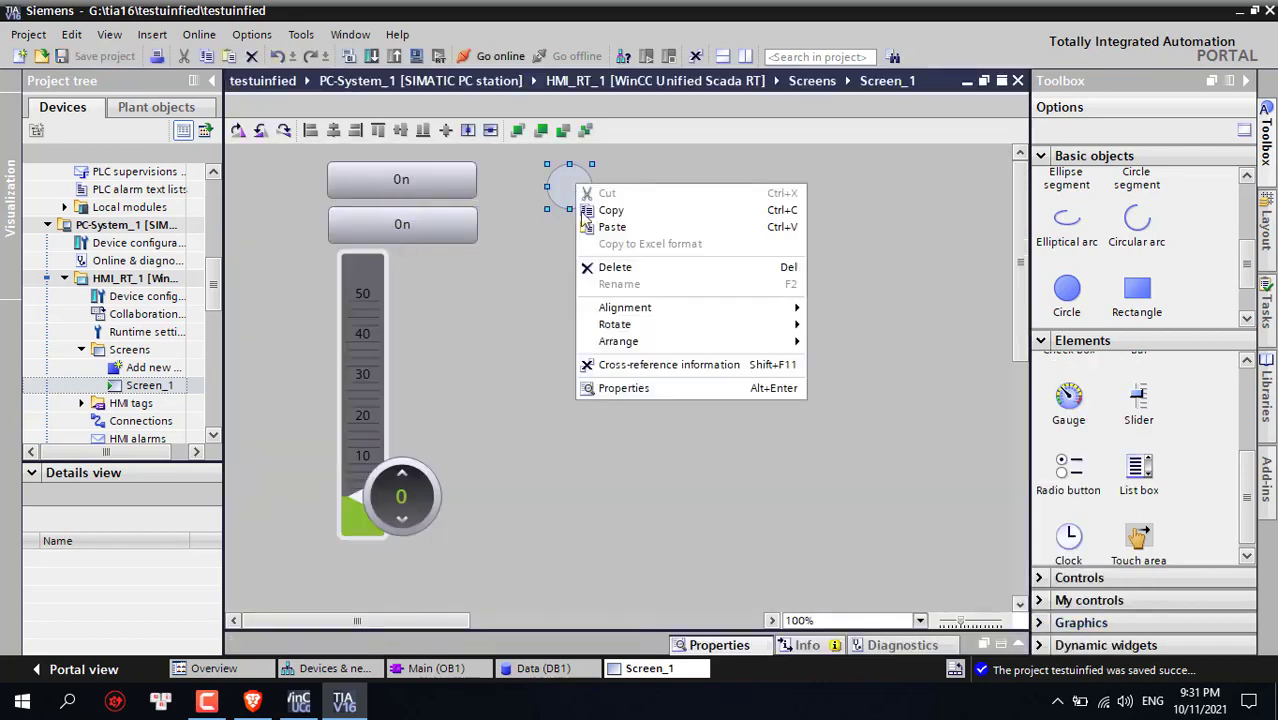
click(622, 387)
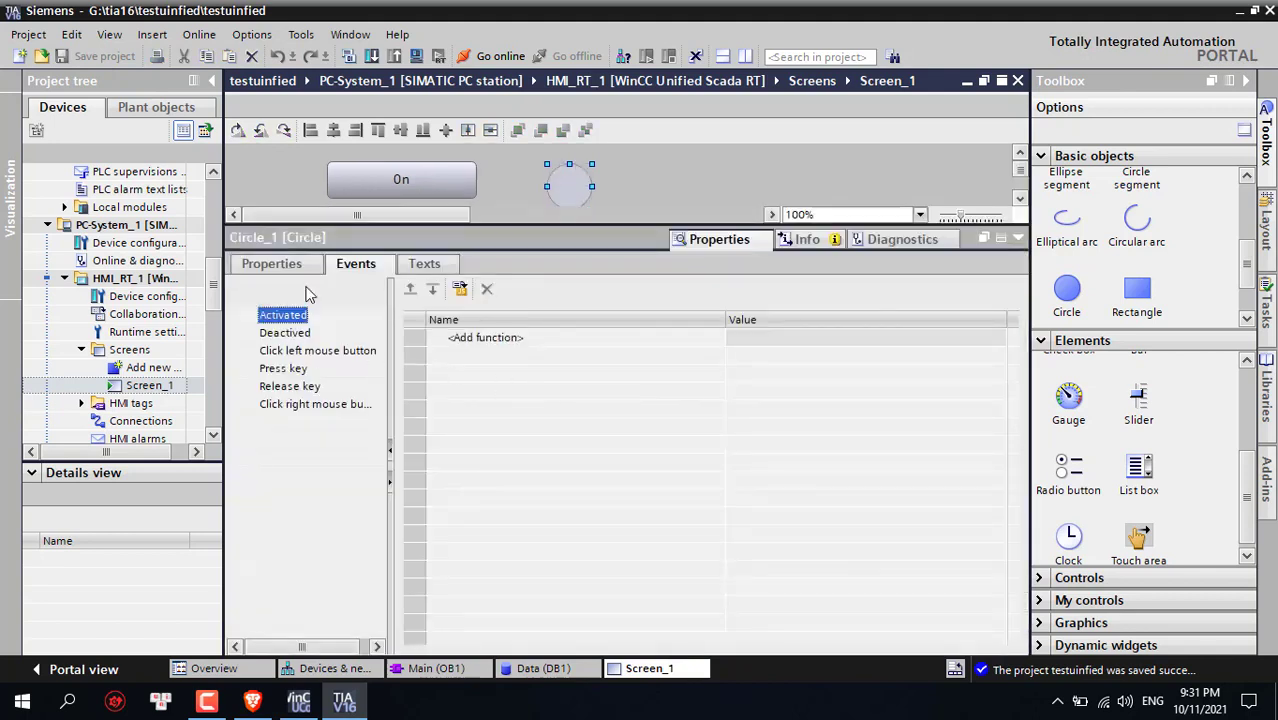
click(287, 266)
click(257, 334)
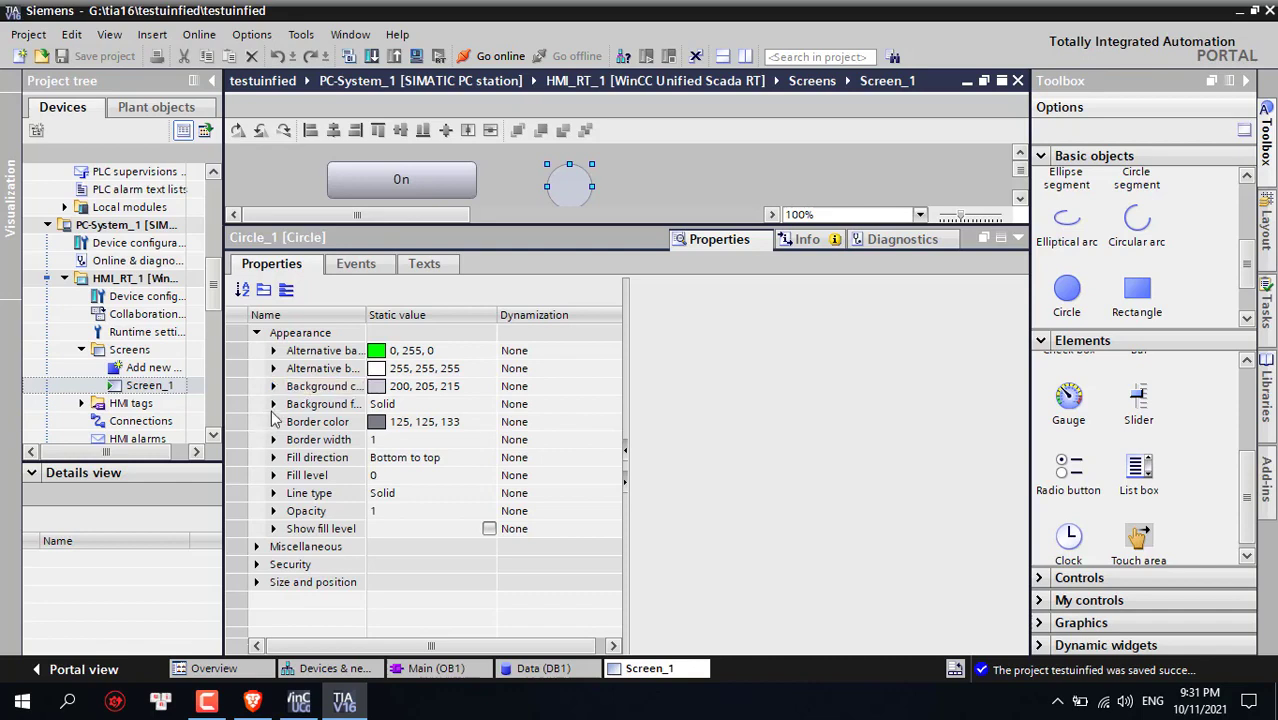
click(401, 391)
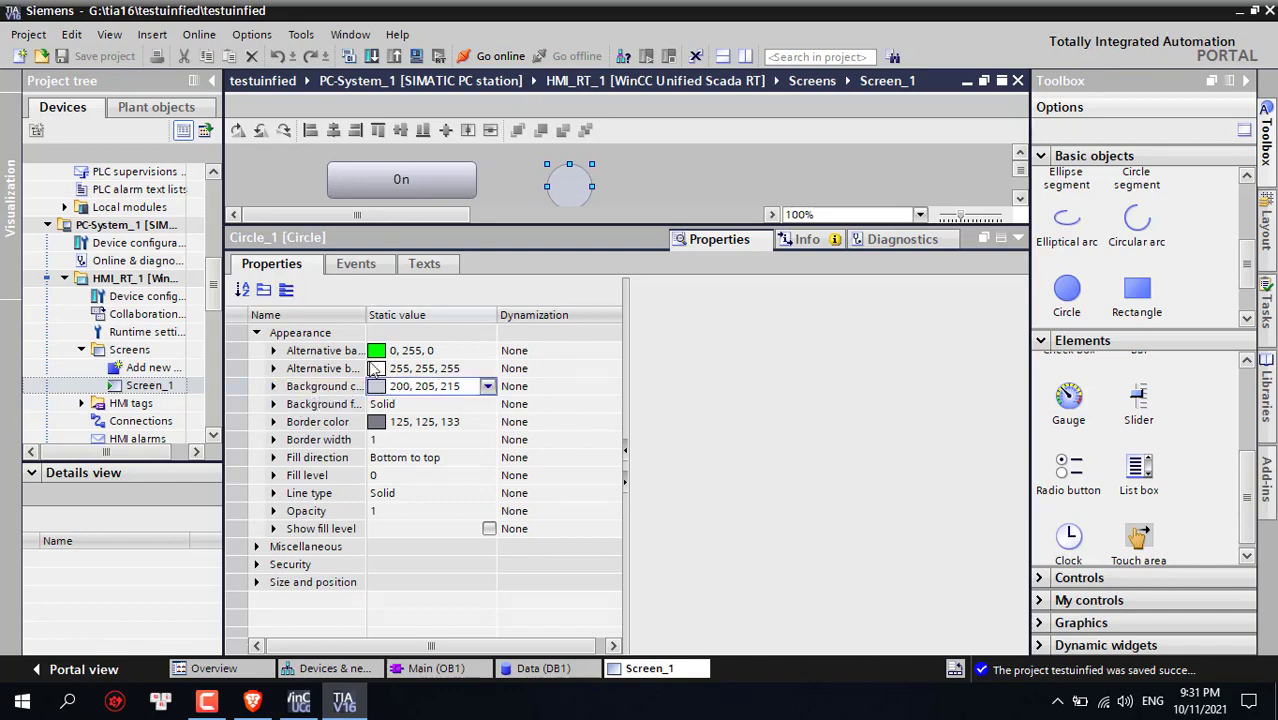
drag(367, 315, 402, 315)
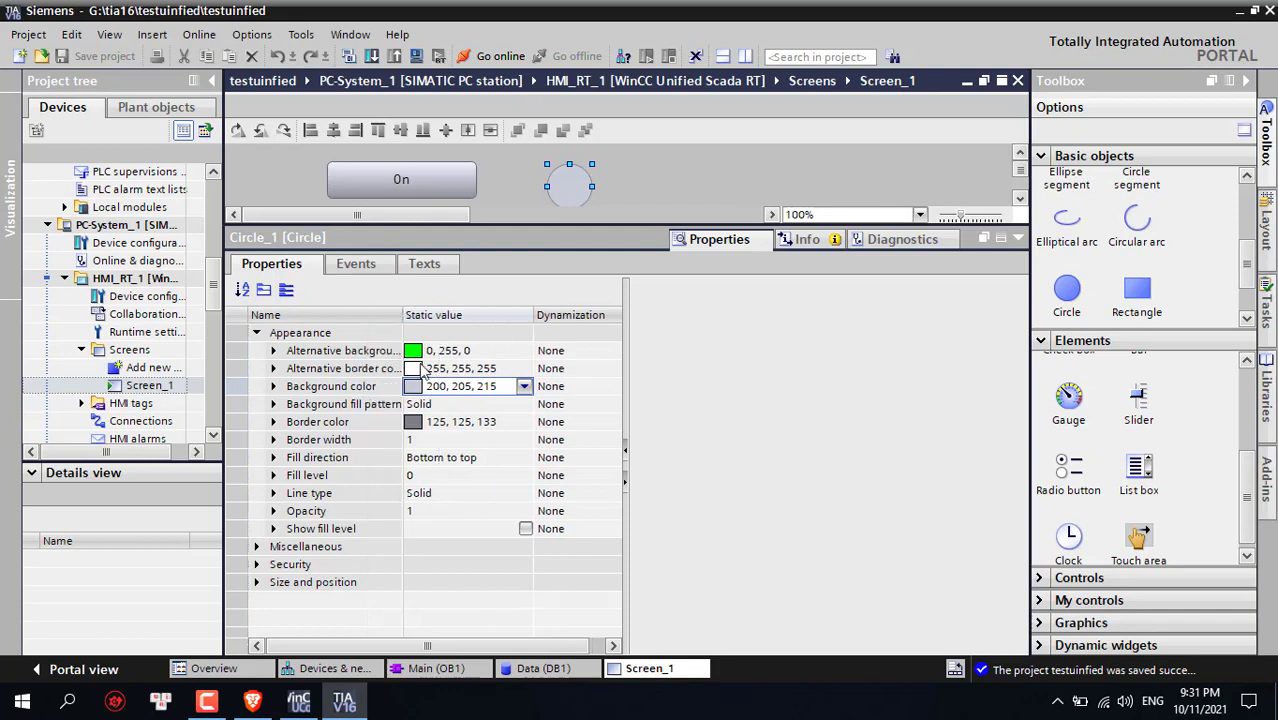
click(560, 394)
click(605, 388)
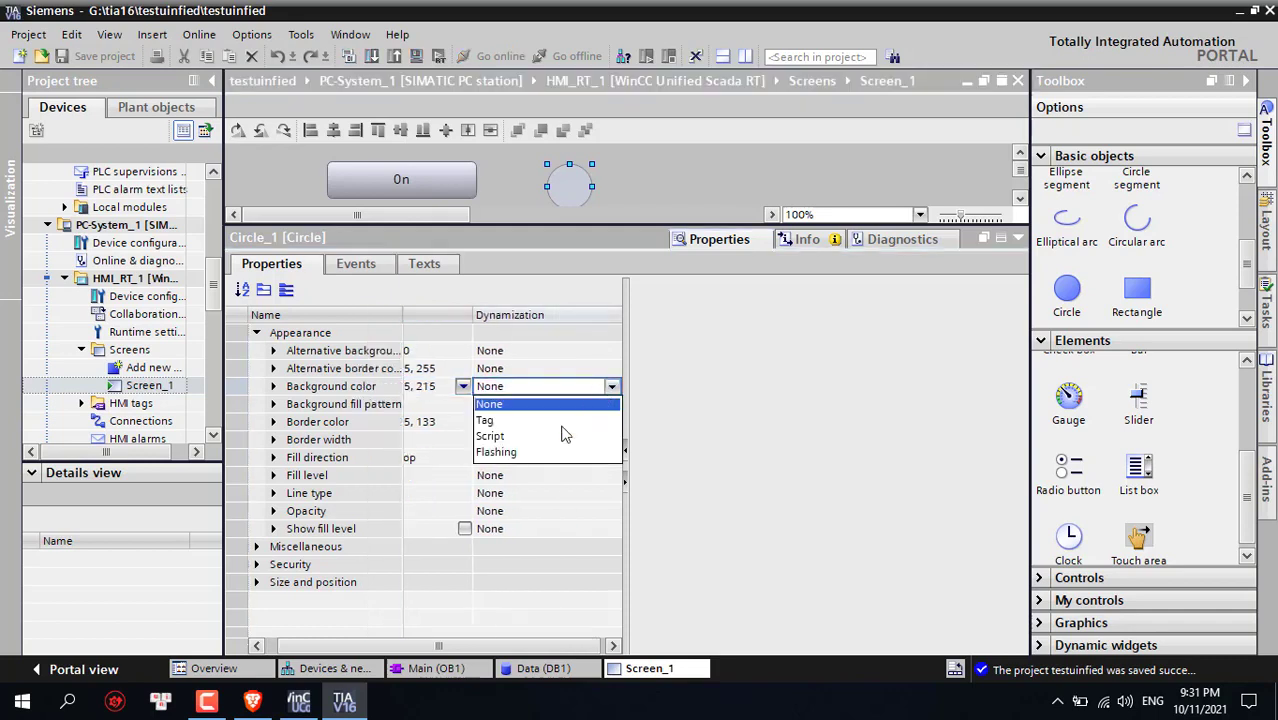
key(Escape)
click(870, 348)
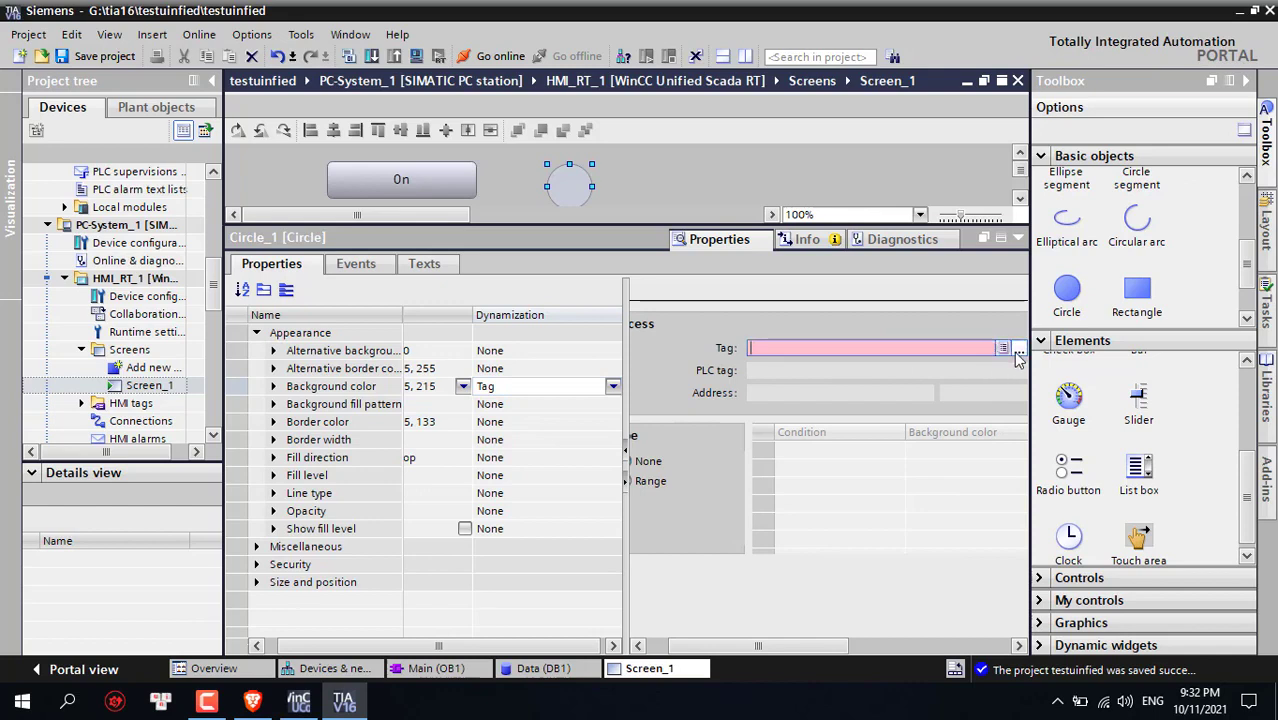
Choose the led tag from Data [DB1] for the background colour
click(1018, 349)
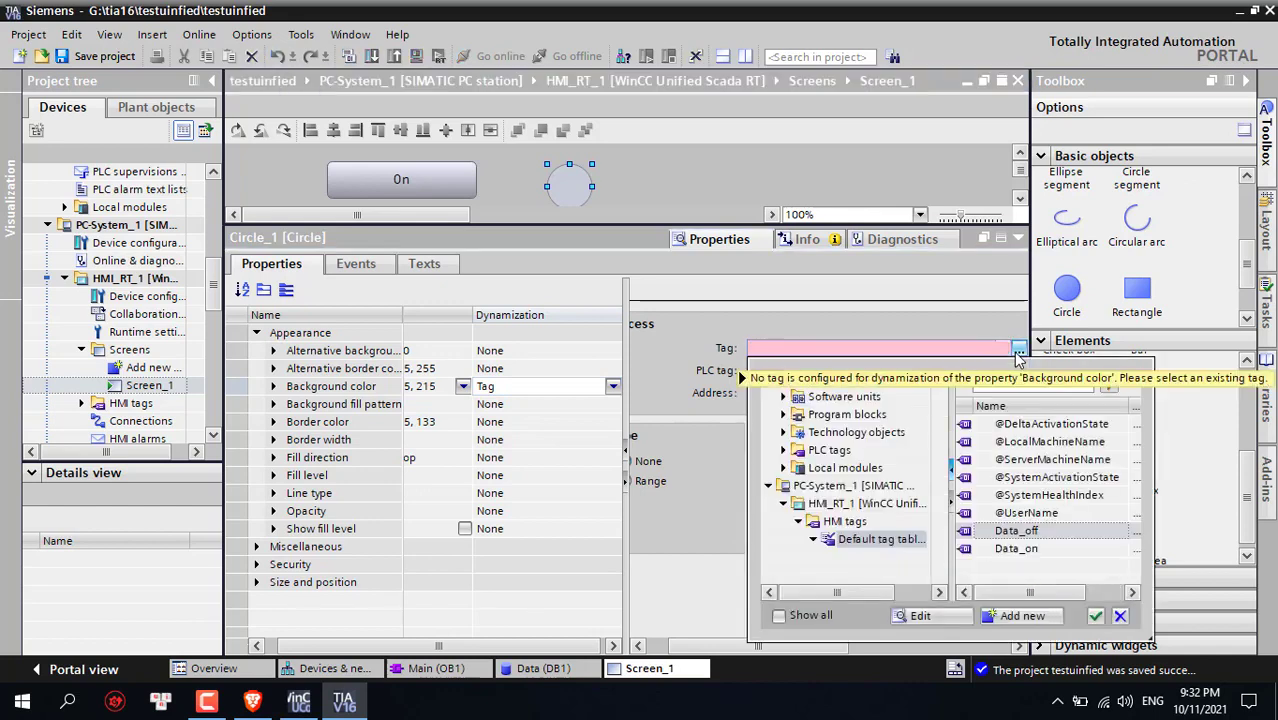
click(784, 414)
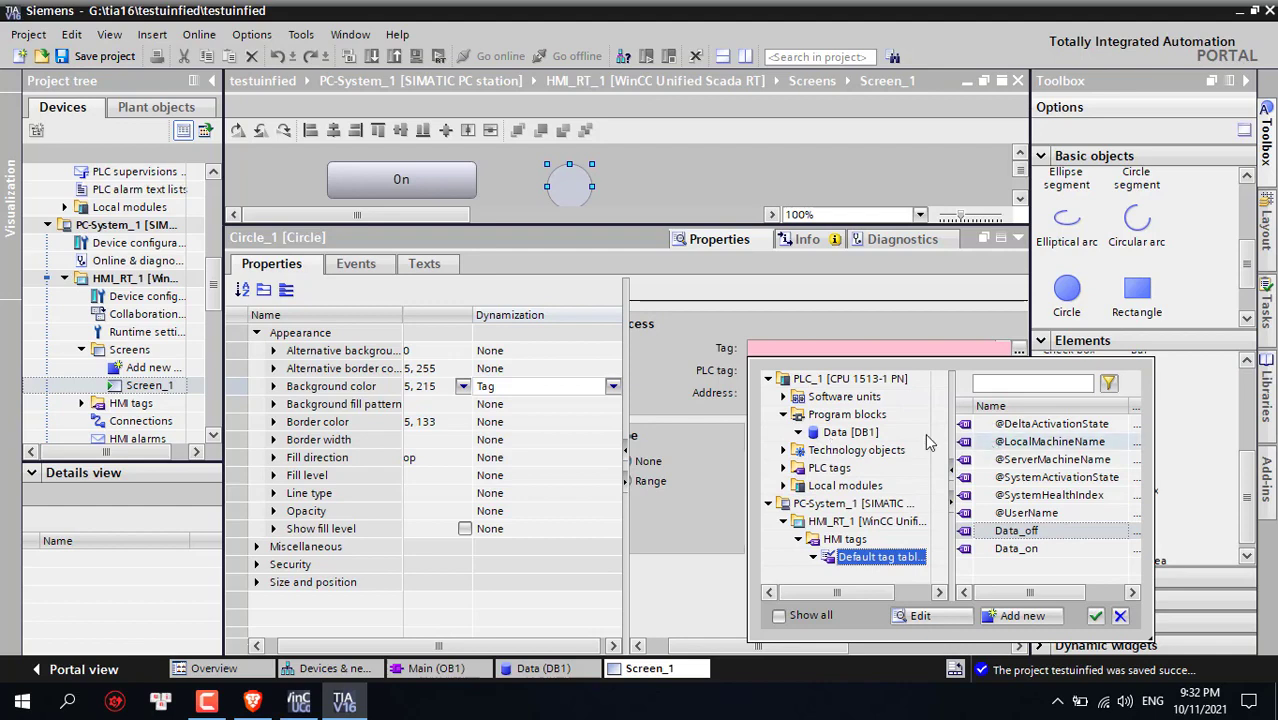
click(870, 433)
click(983, 441)
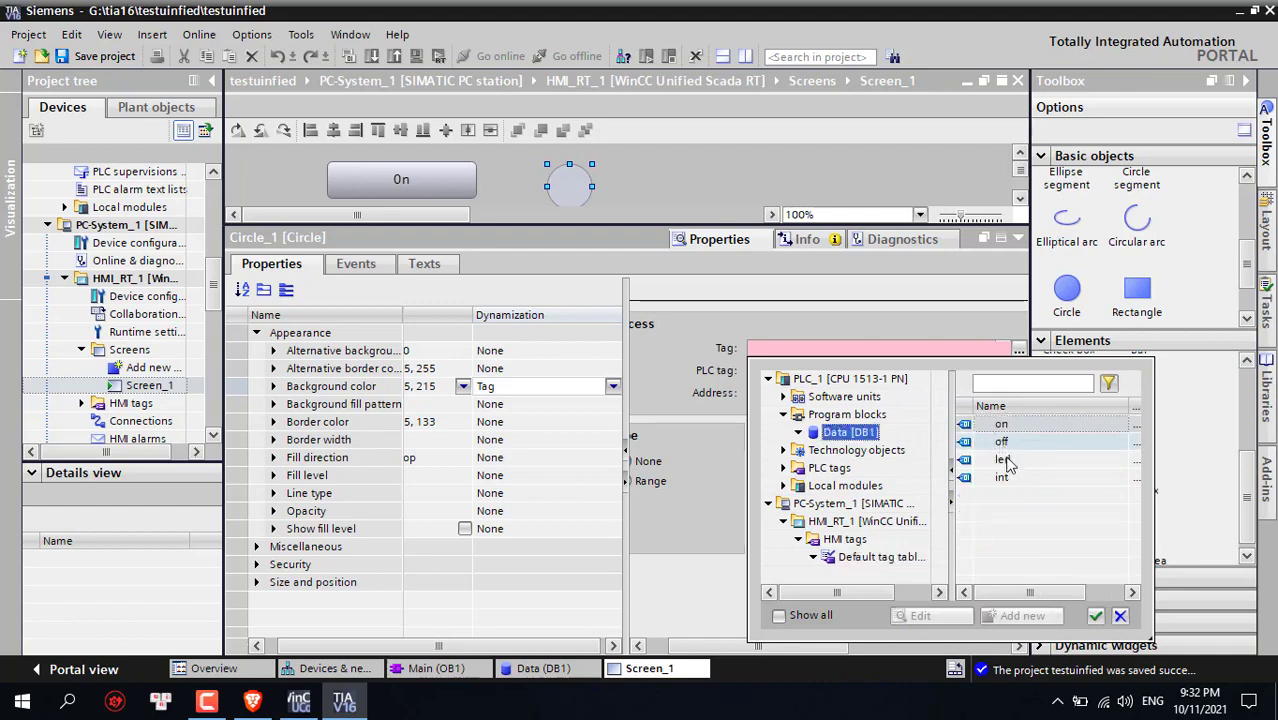
click(983, 458)
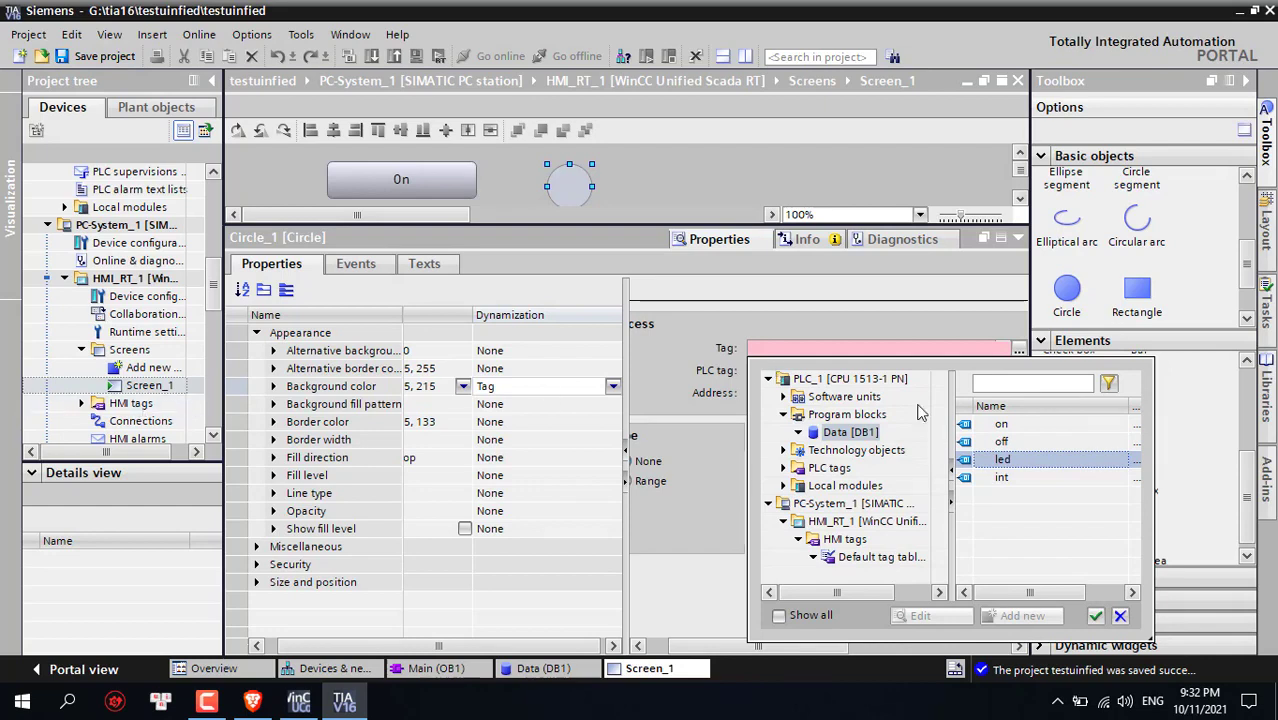
click(1096, 617)
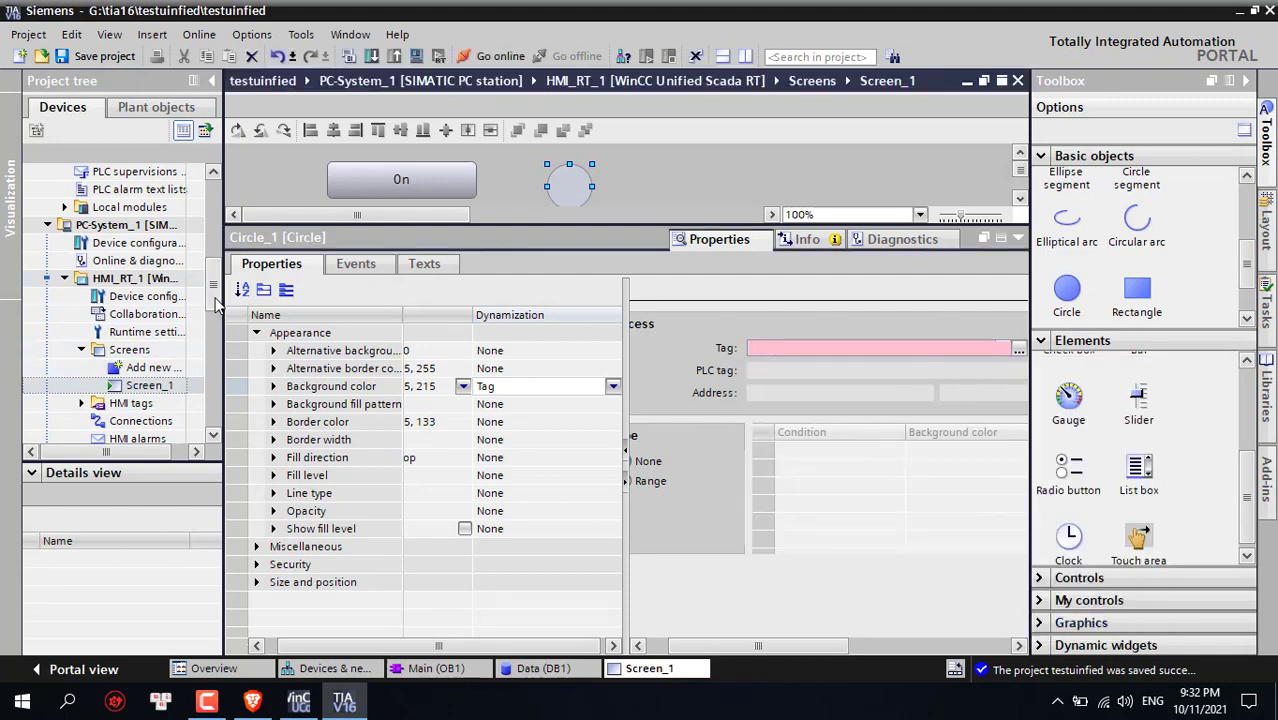
Drag the led tag from Data [DB1]'s details view into the colour Tag field
drag(213, 290, 212, 255)
click(166, 226)
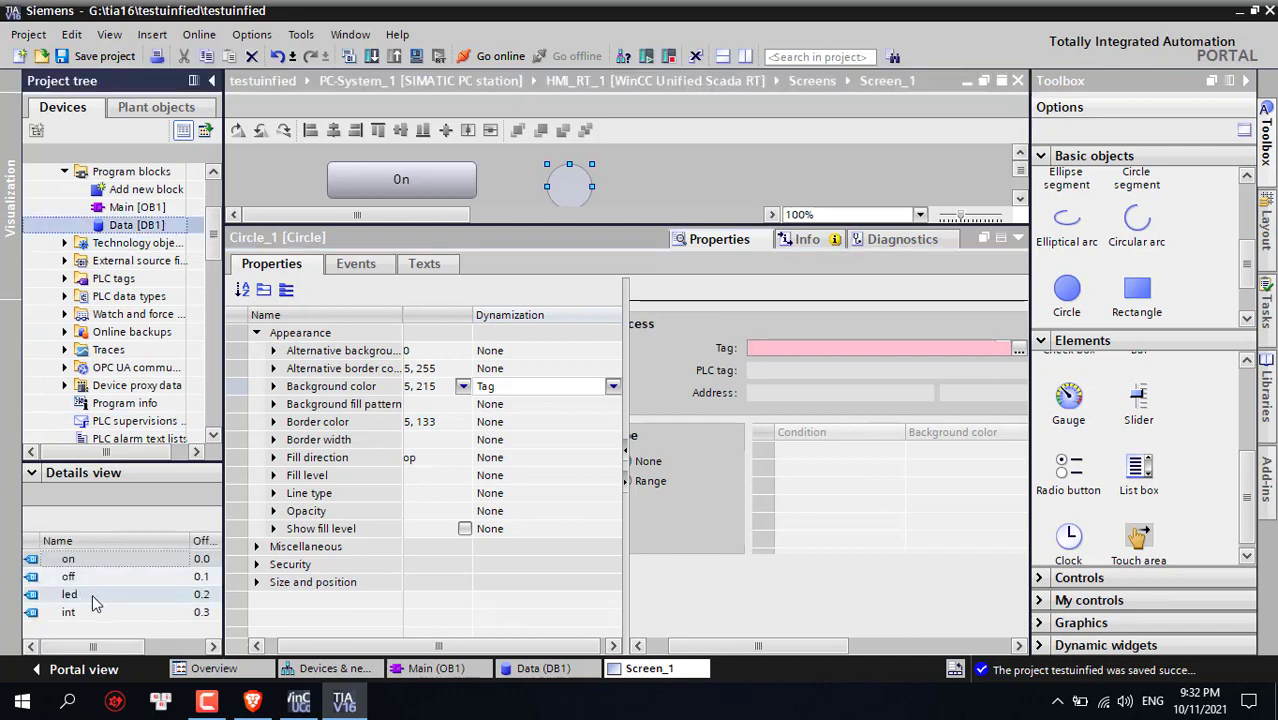
click(92, 594)
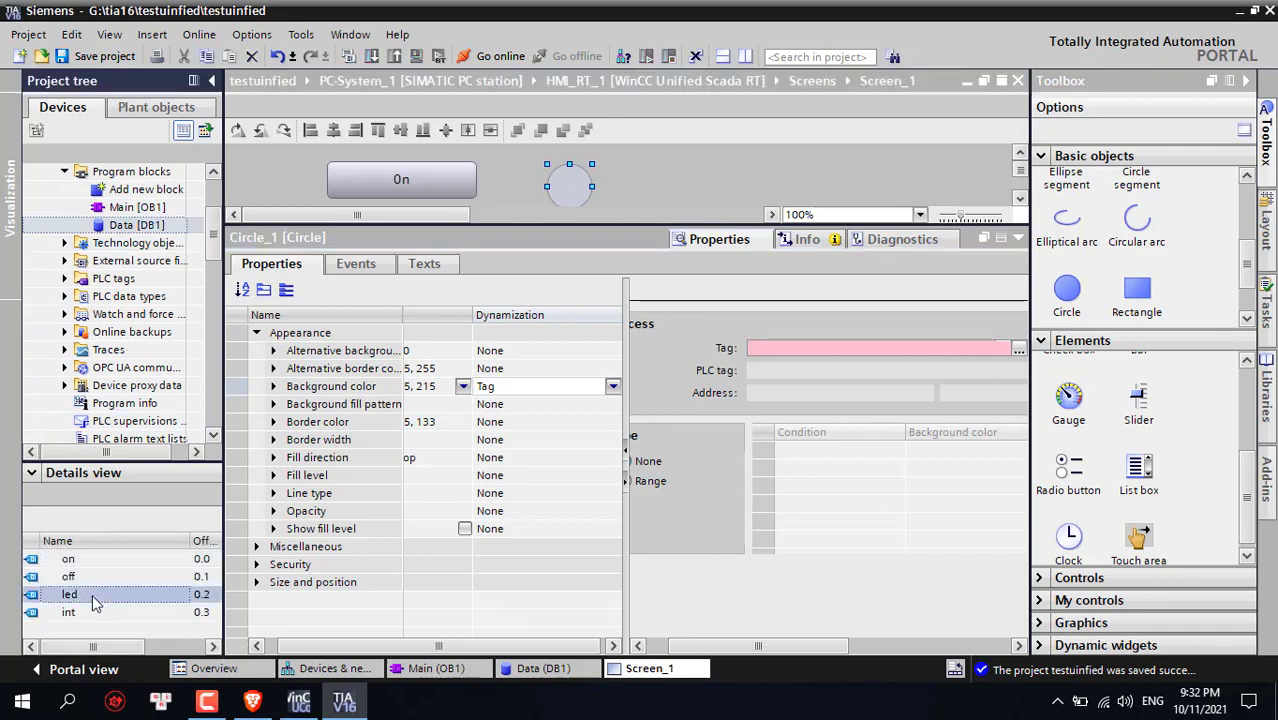
click(93, 577)
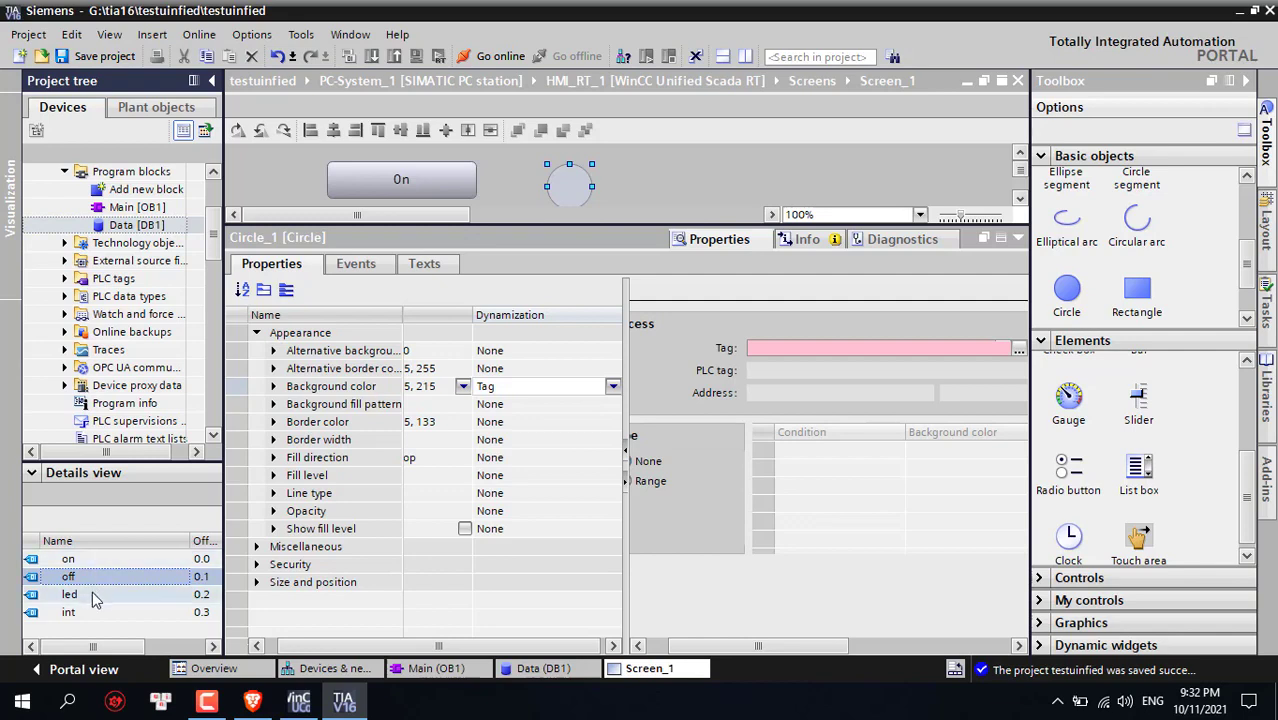
click(95, 596)
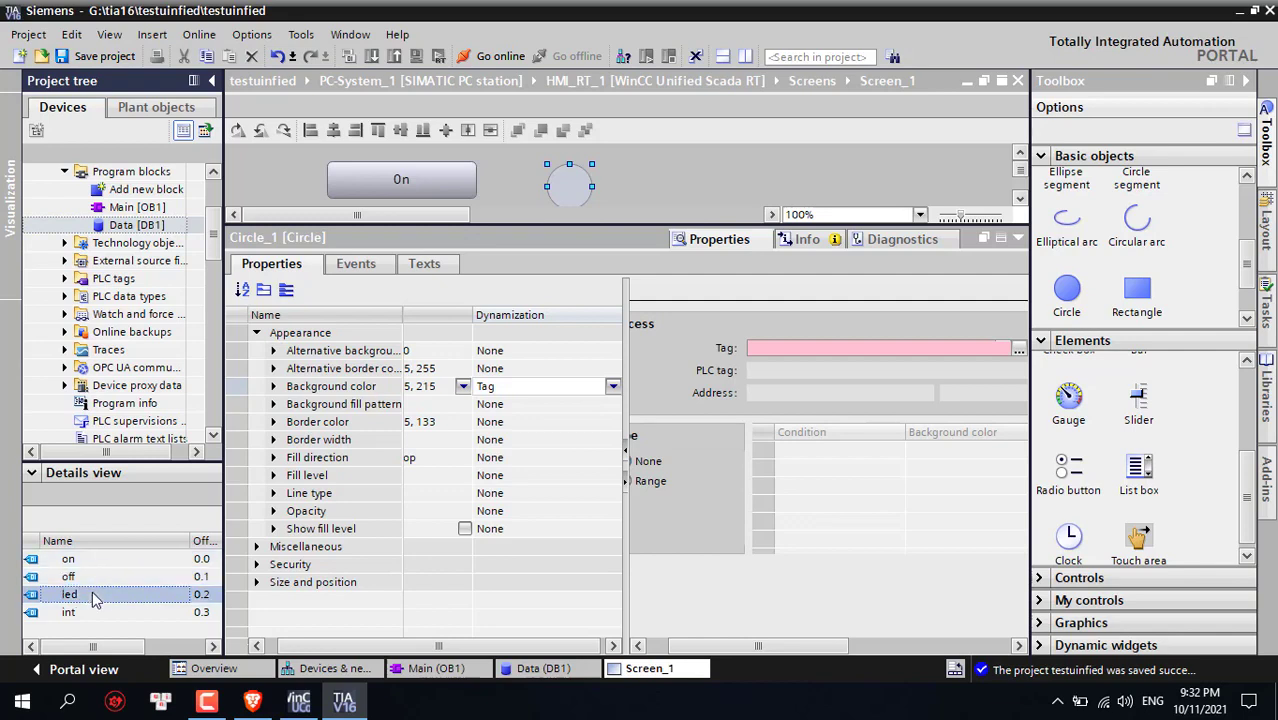
click(134, 208)
click(133, 226)
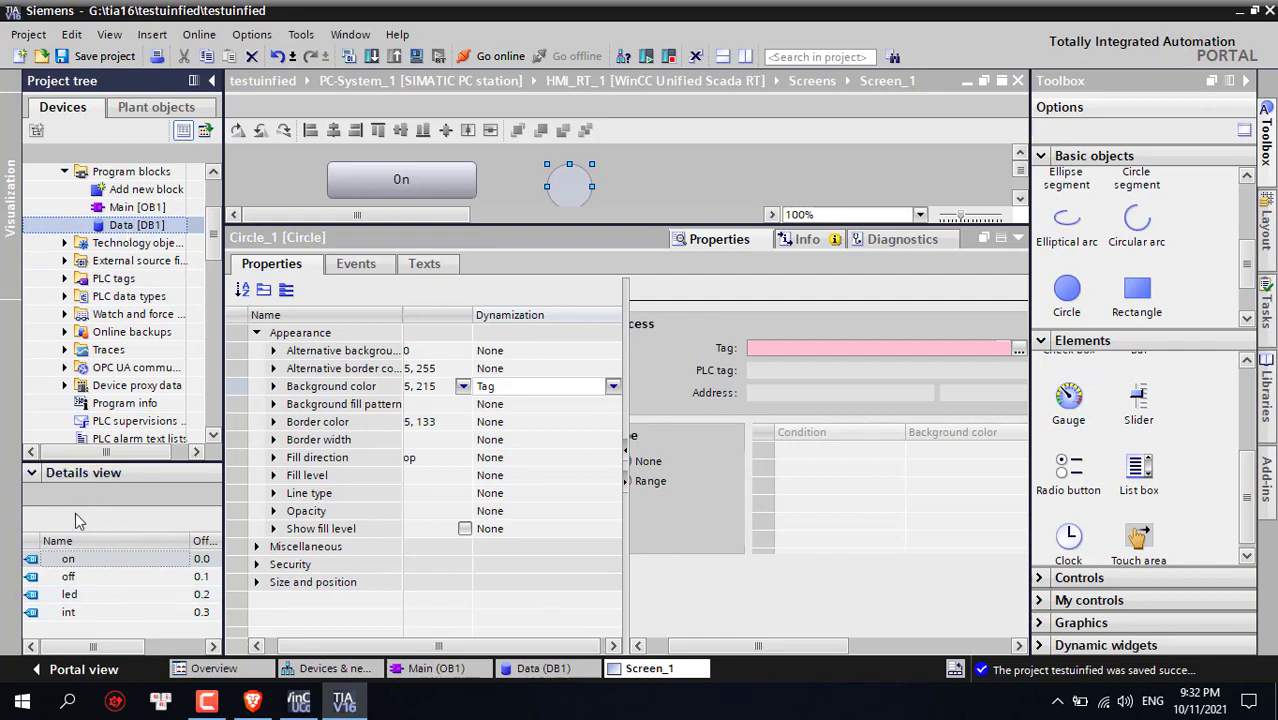
drag(91, 603, 796, 349)
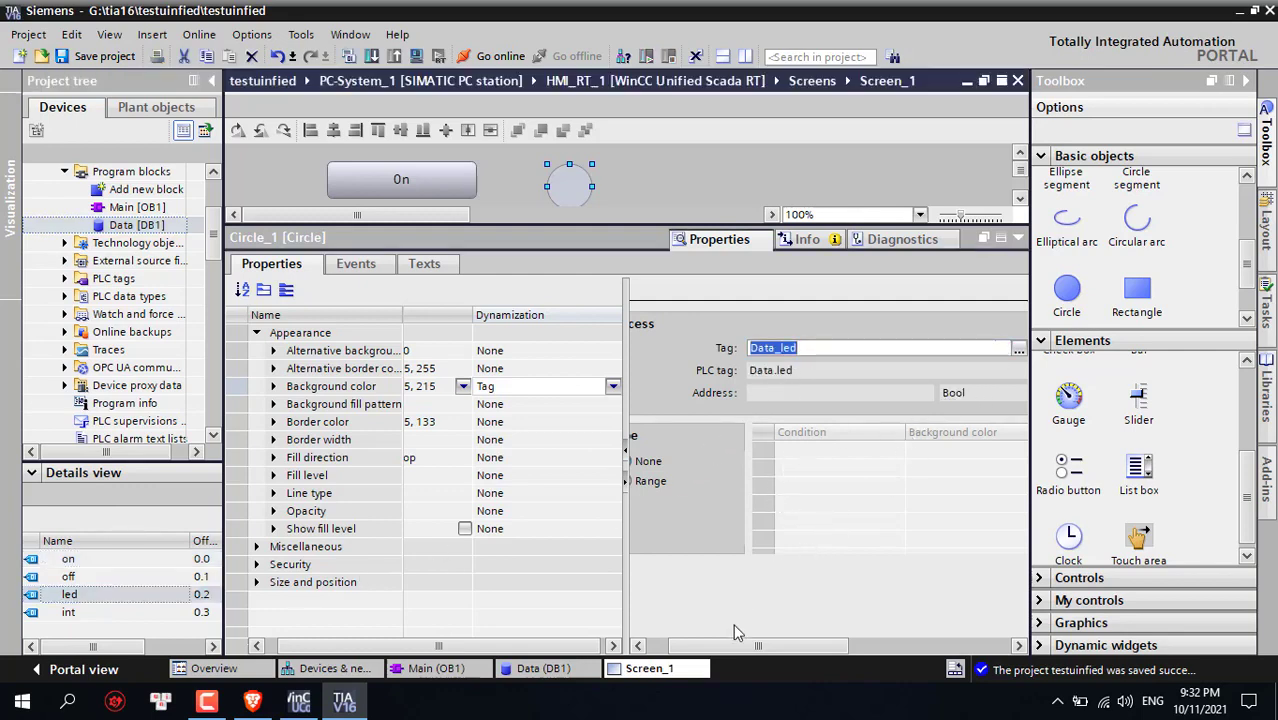
drag(730, 643, 708, 615)
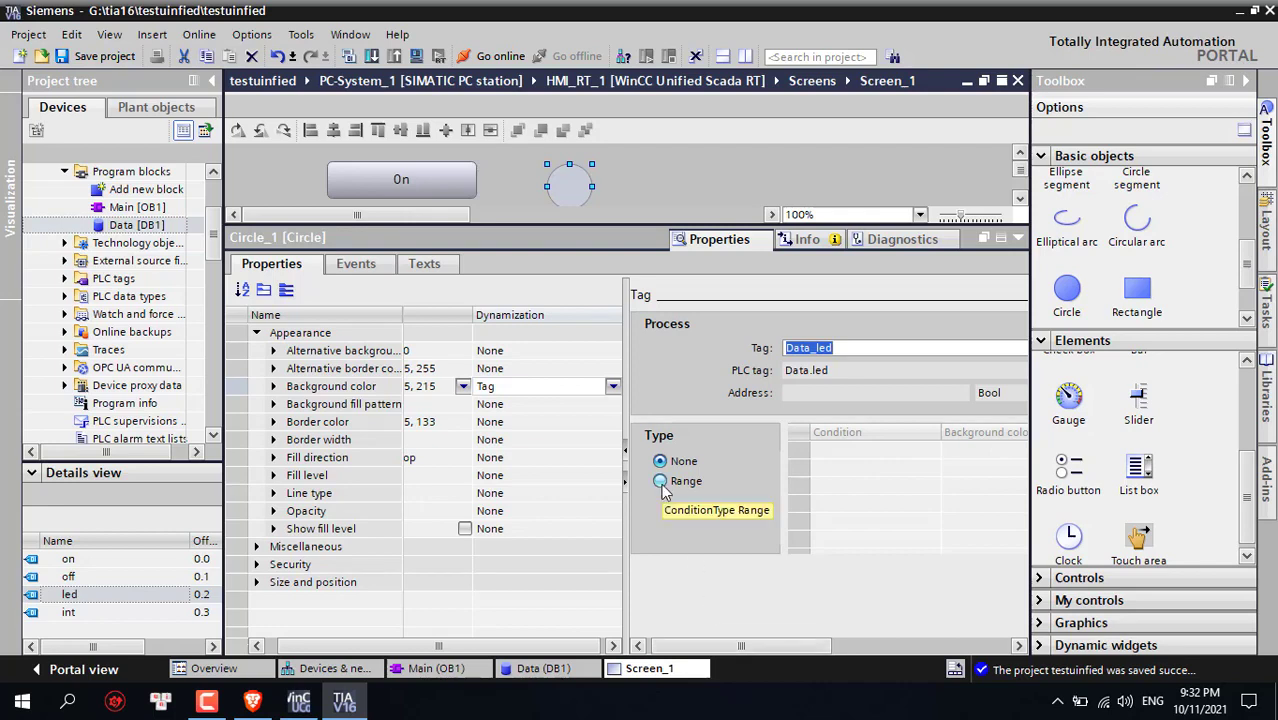
Add colour conditions 0 and 1, making condition 1 magenta
click(662, 484)
drag(781, 652, 799, 637)
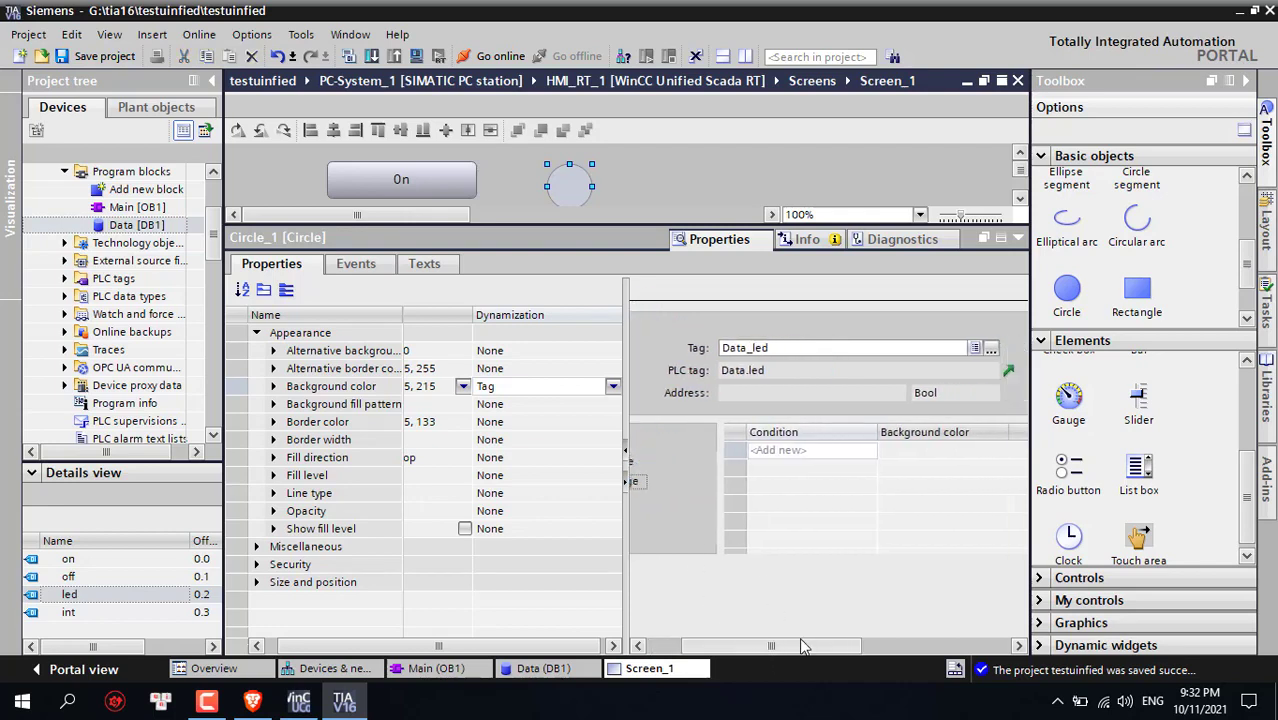
click(810, 452)
click(808, 469)
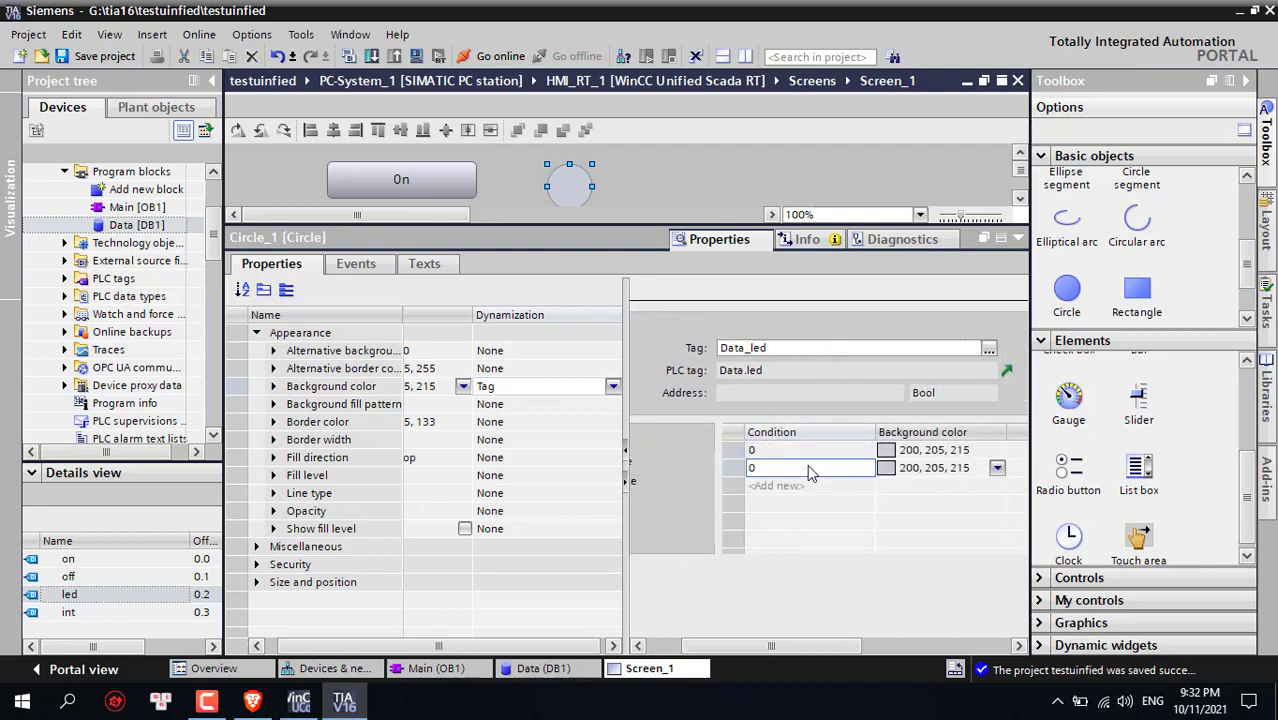
text(1)
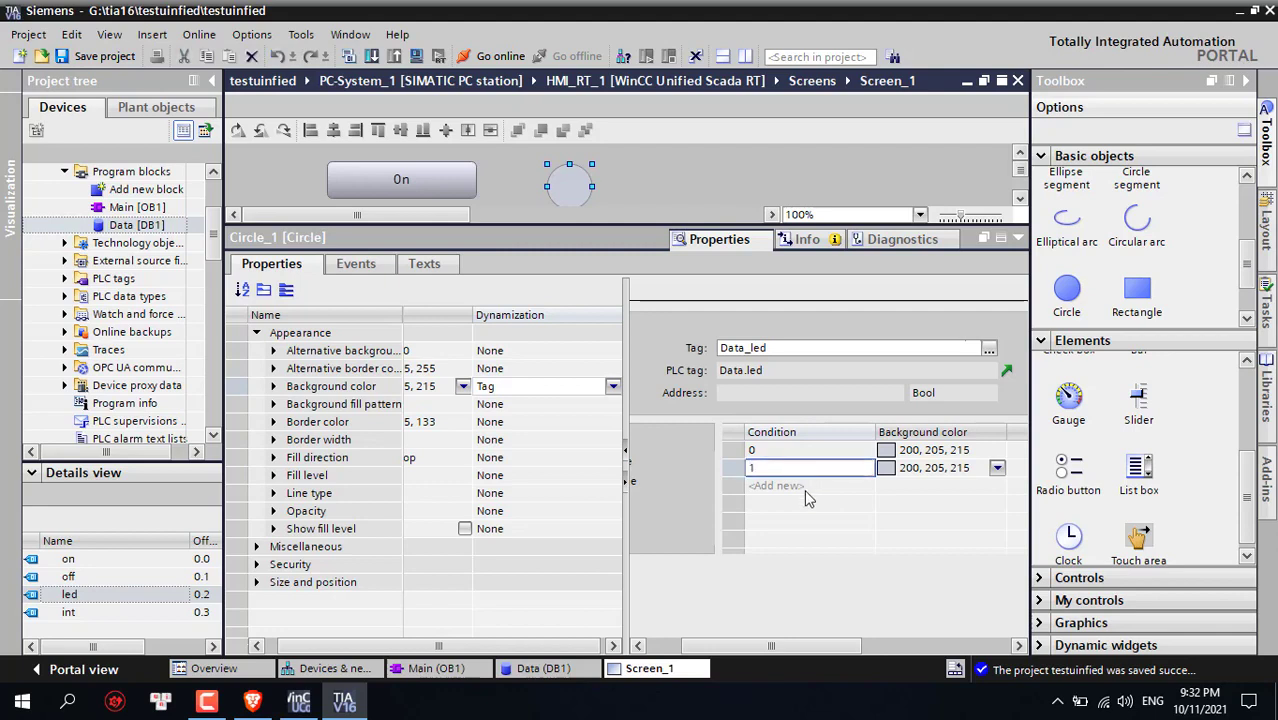
click(897, 470)
click(996, 468)
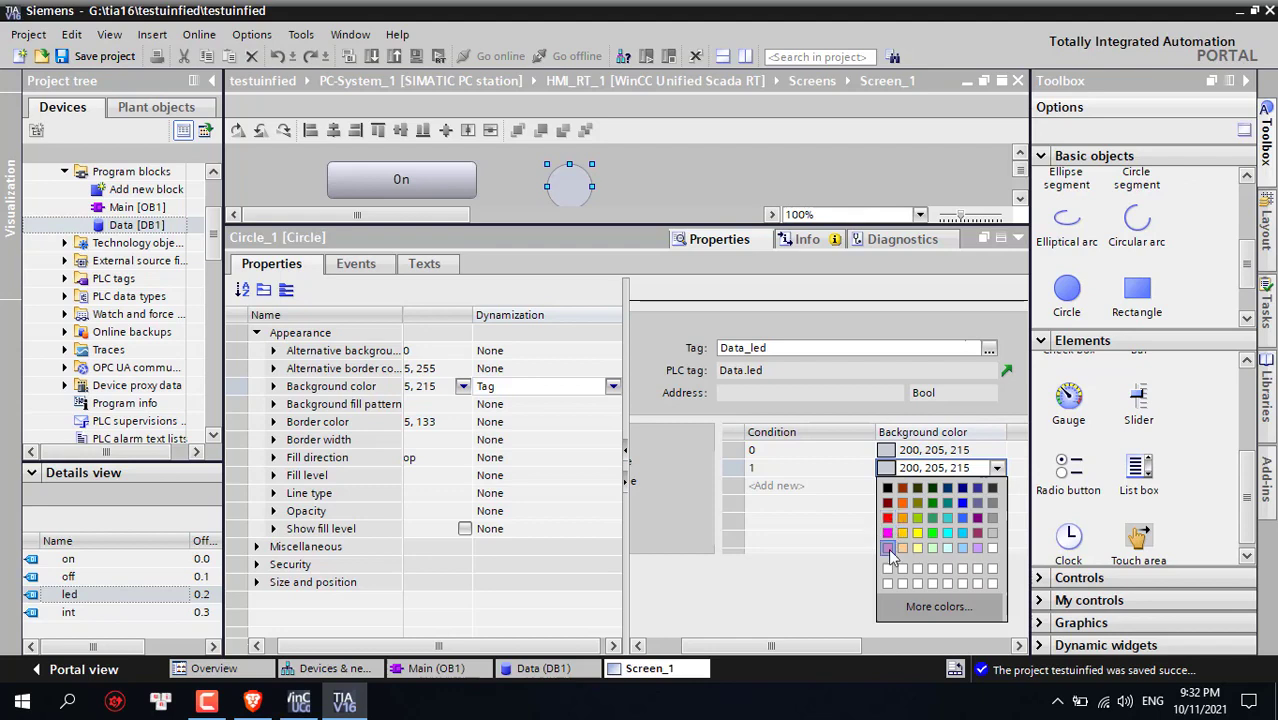
click(887, 533)
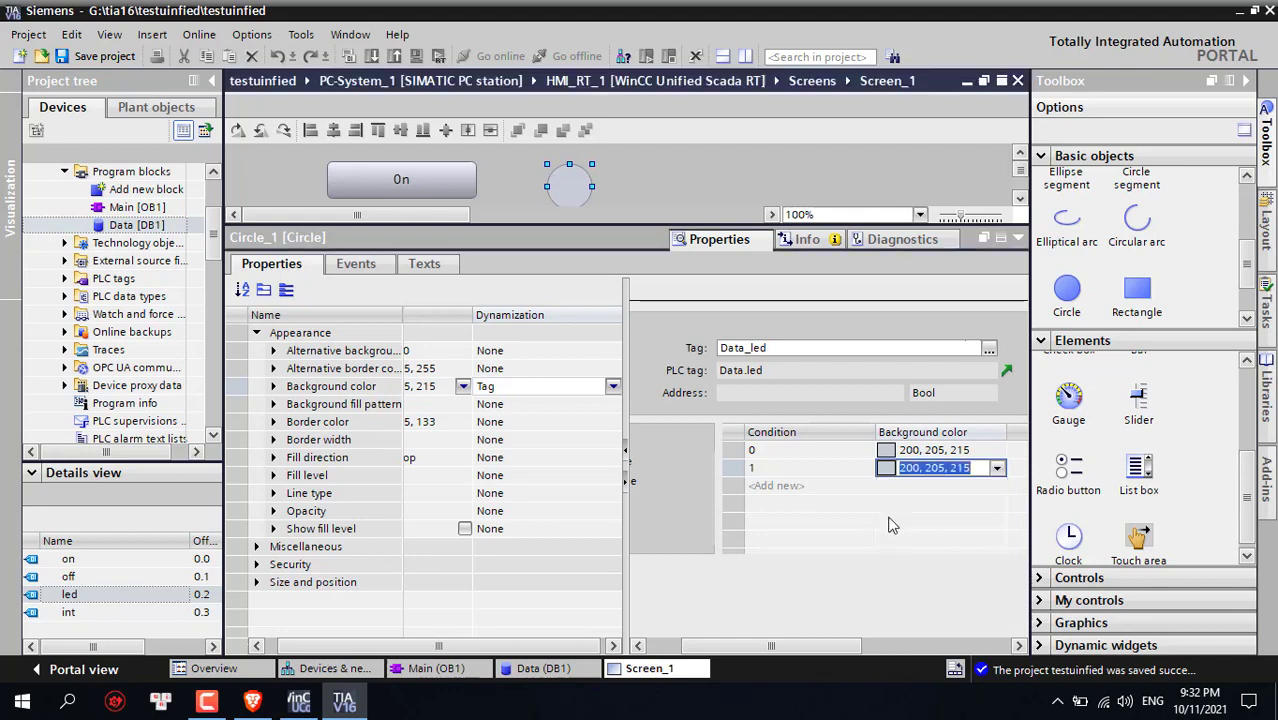
Make condition 0 white and set the circle's default fill to white
click(937, 452)
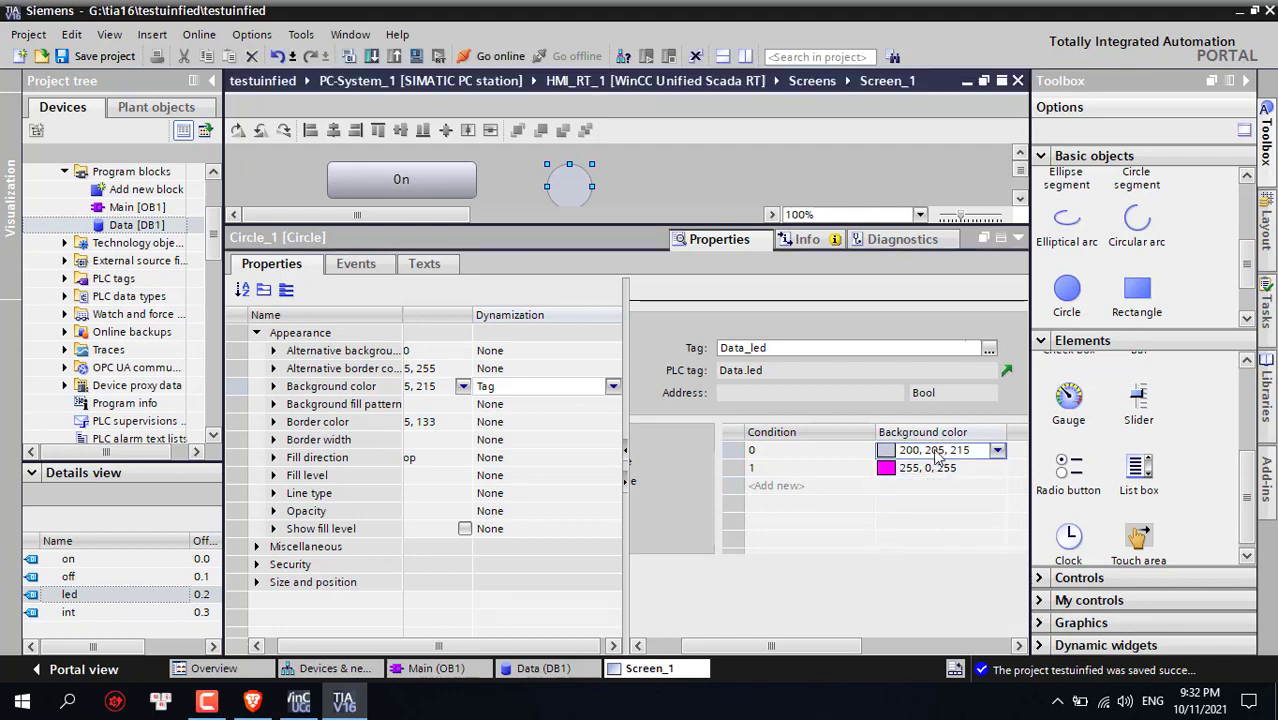
click(997, 452)
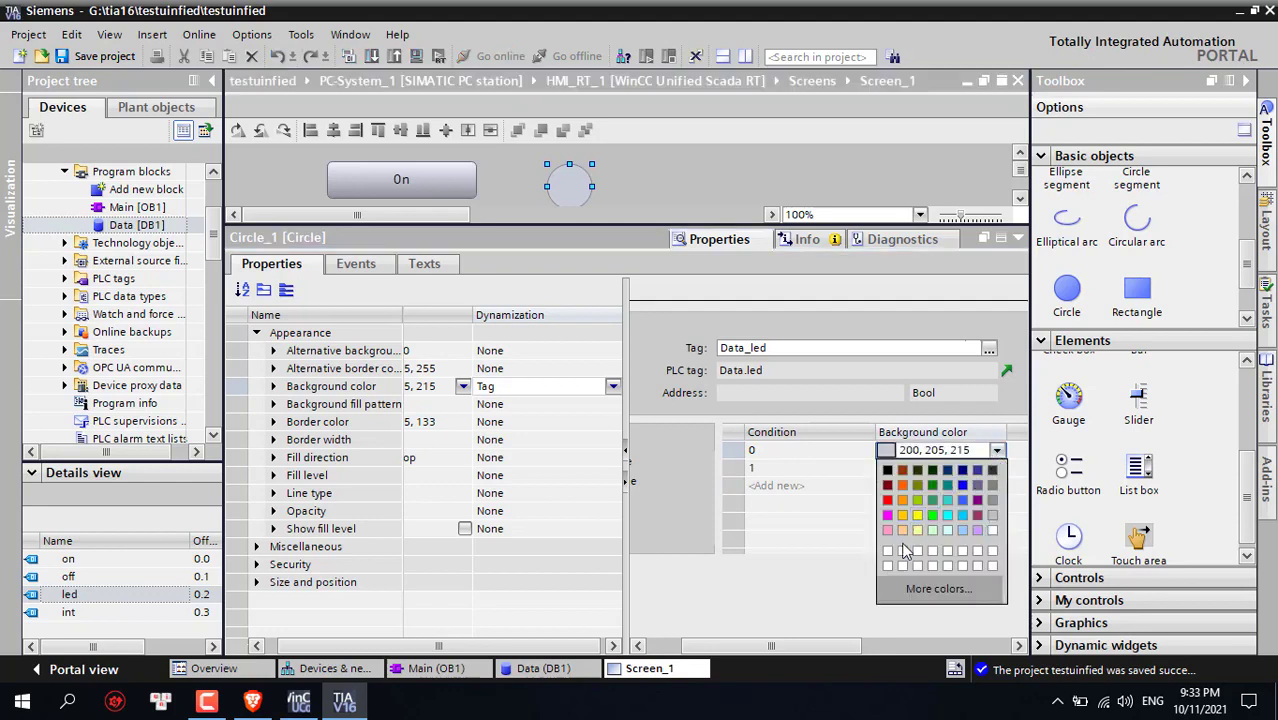
click(886, 552)
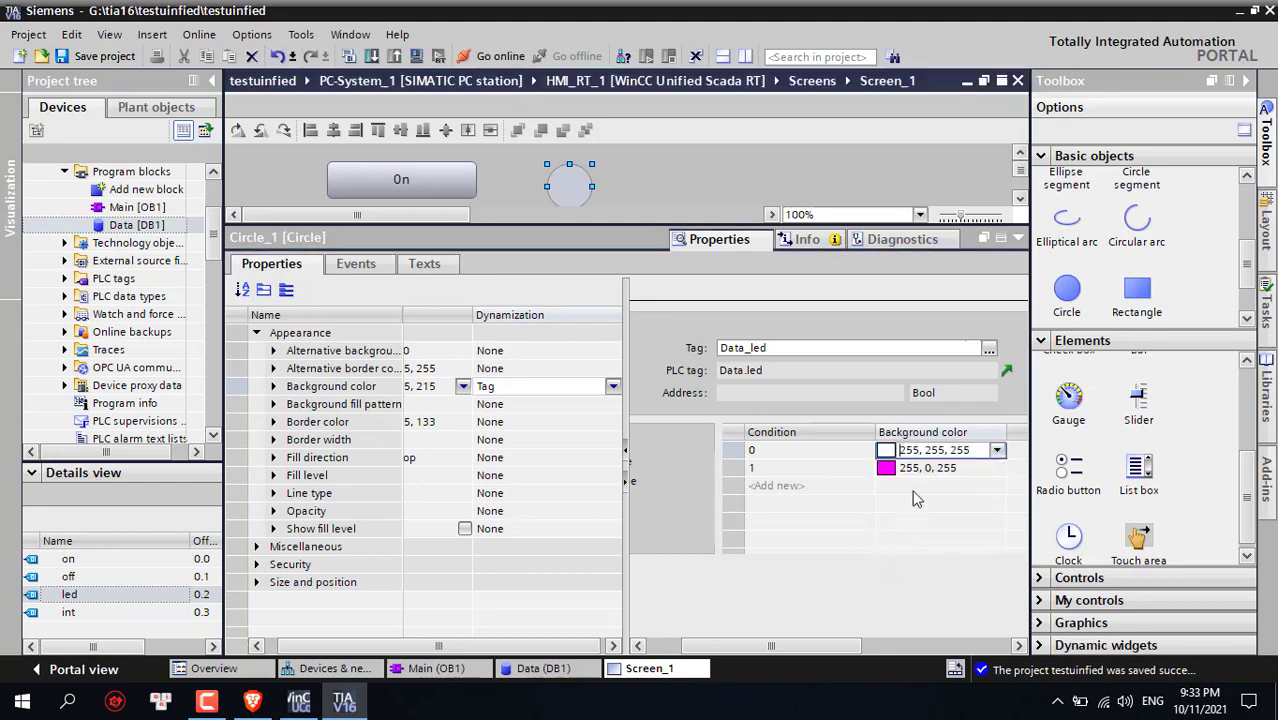
click(470, 390)
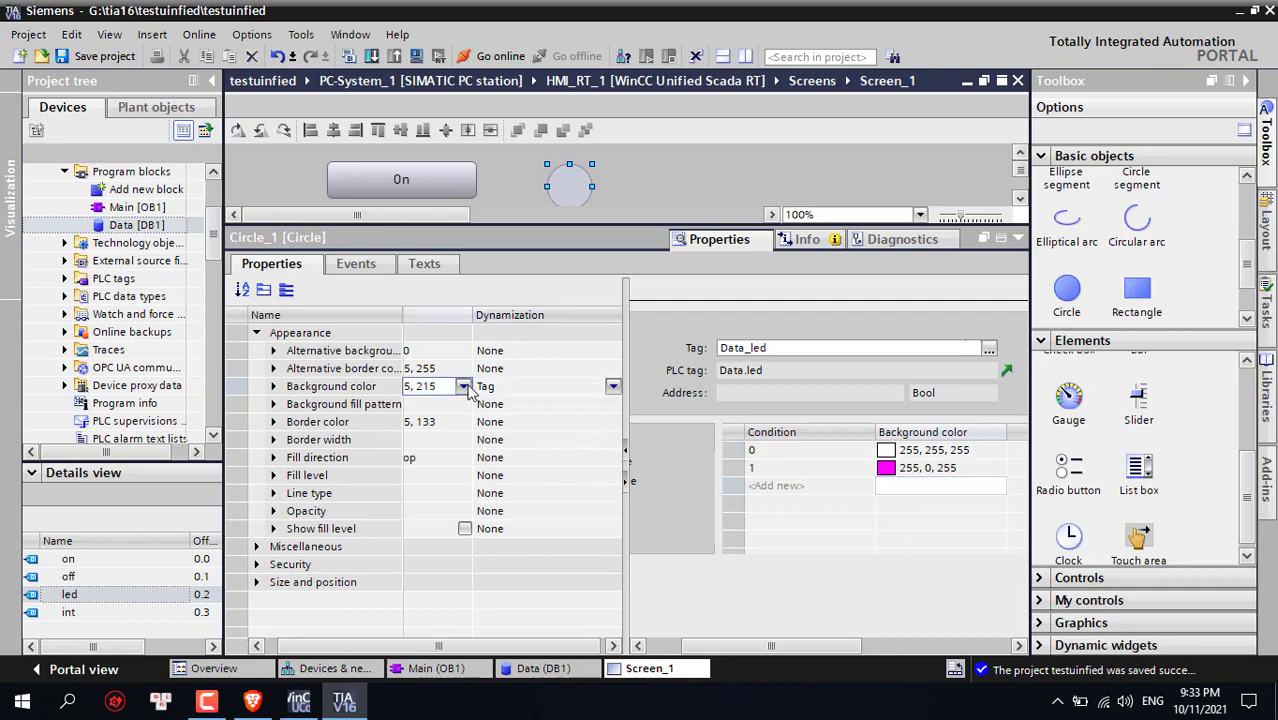
click(521, 388)
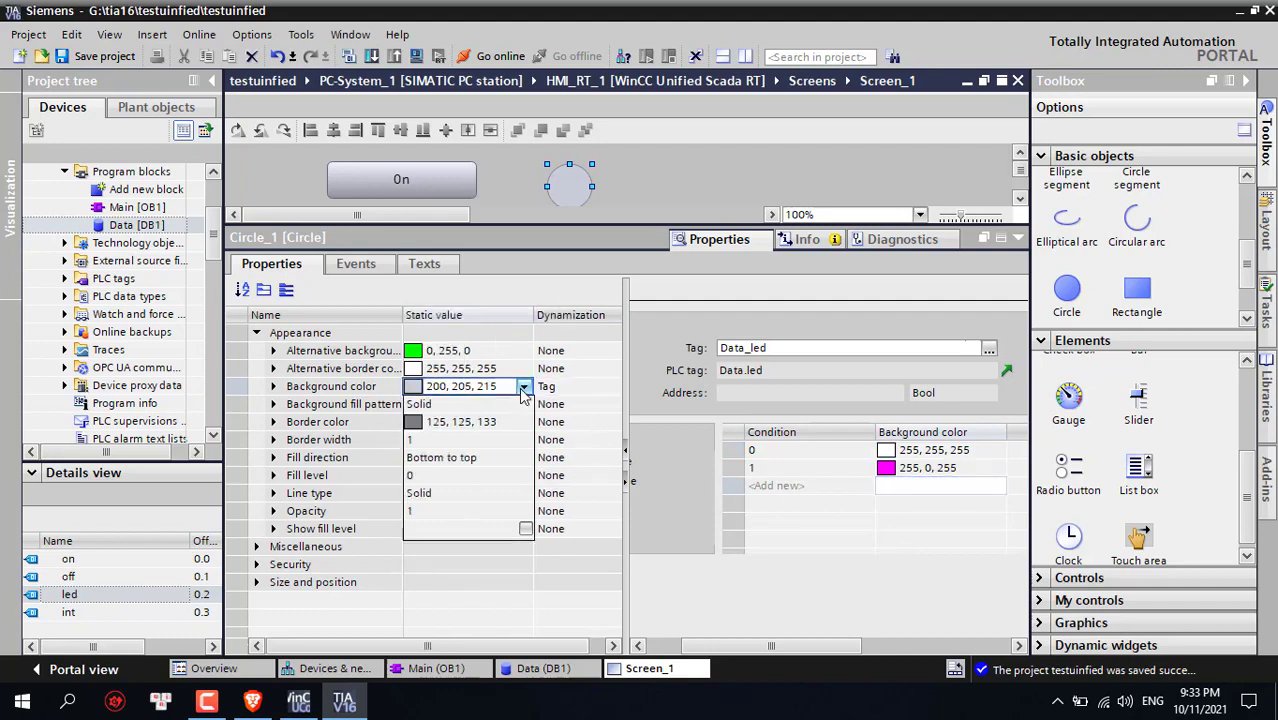
click(417, 491)
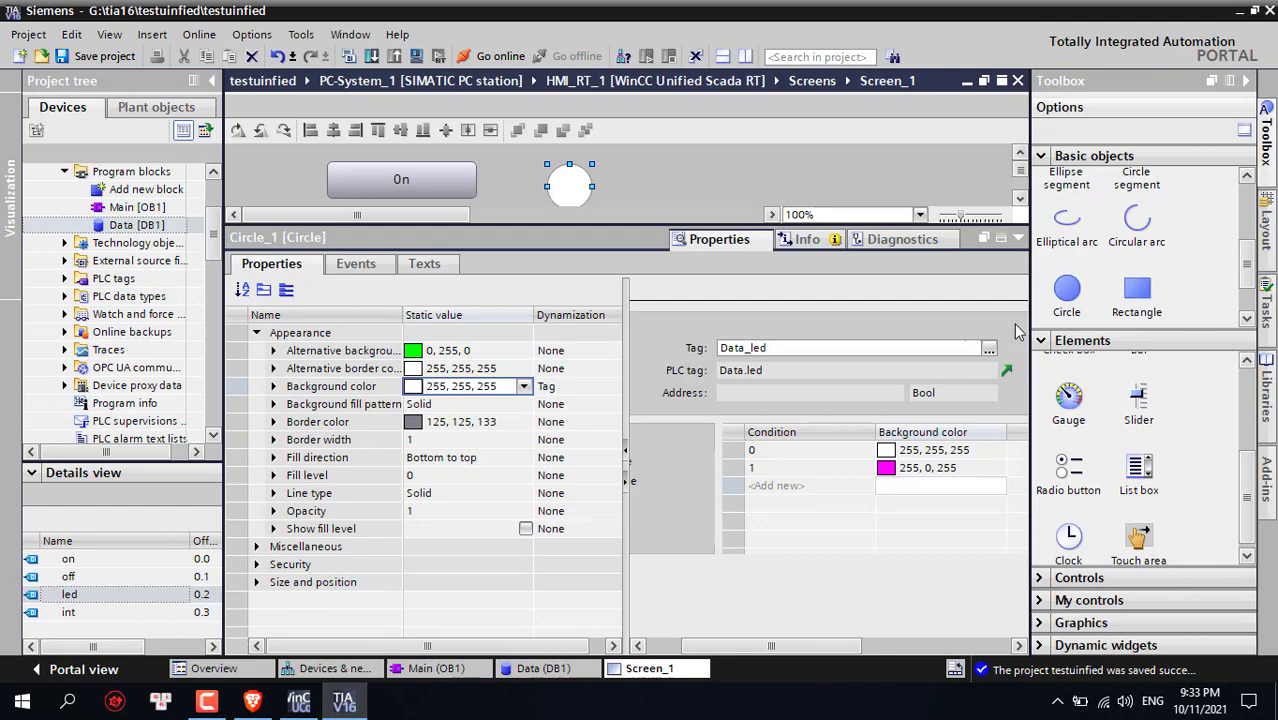
click(1018, 240)
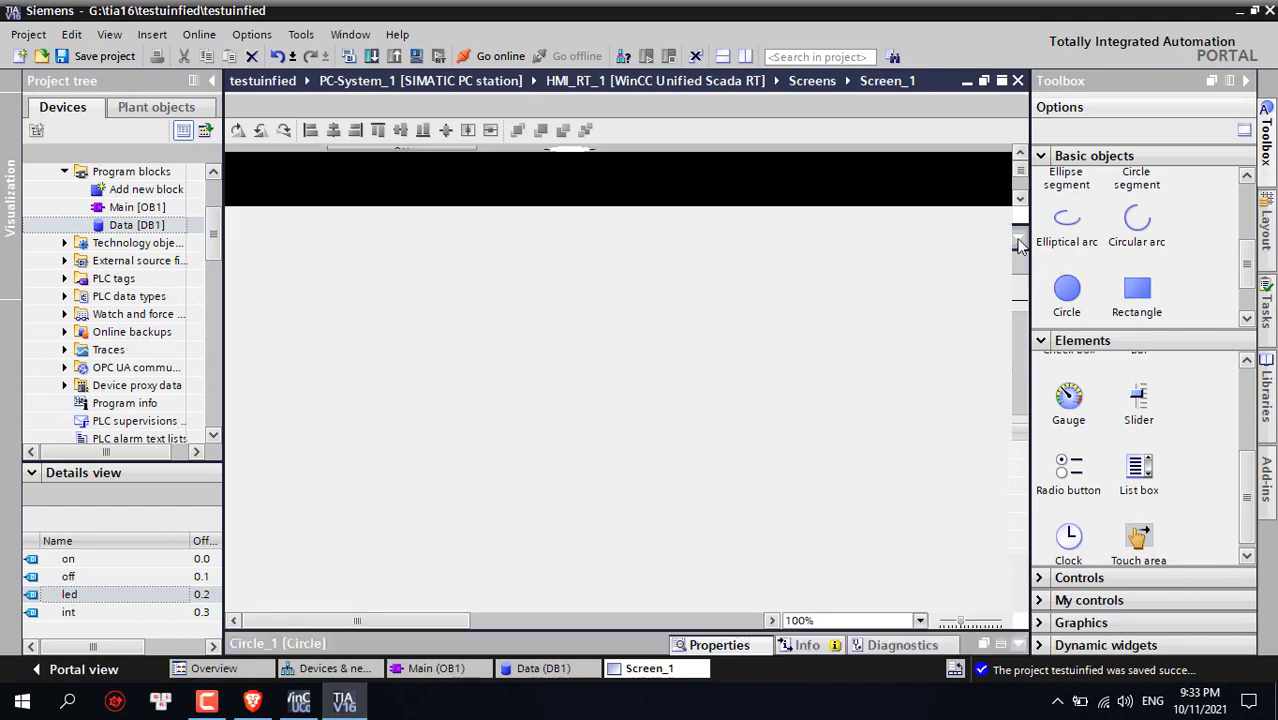
In the slider's General properties, set the Process value dynamization to Tag
click(391, 351)
right_click(372, 345)
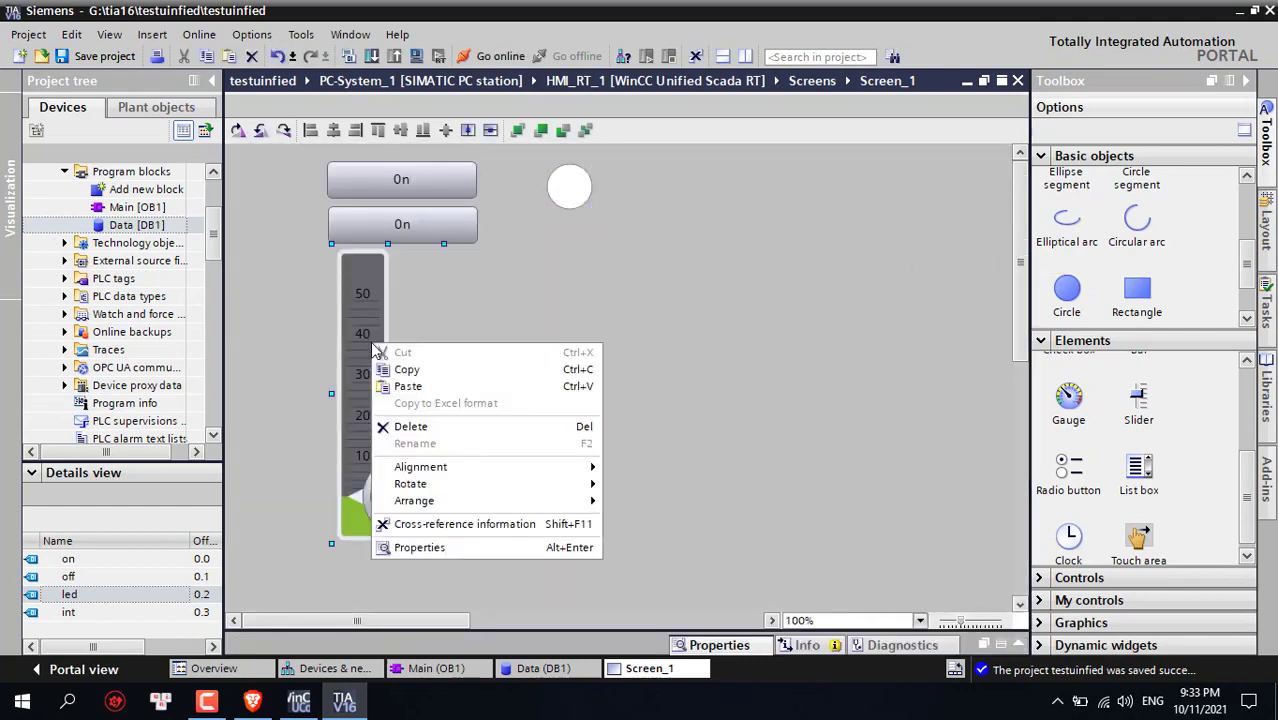
click(443, 548)
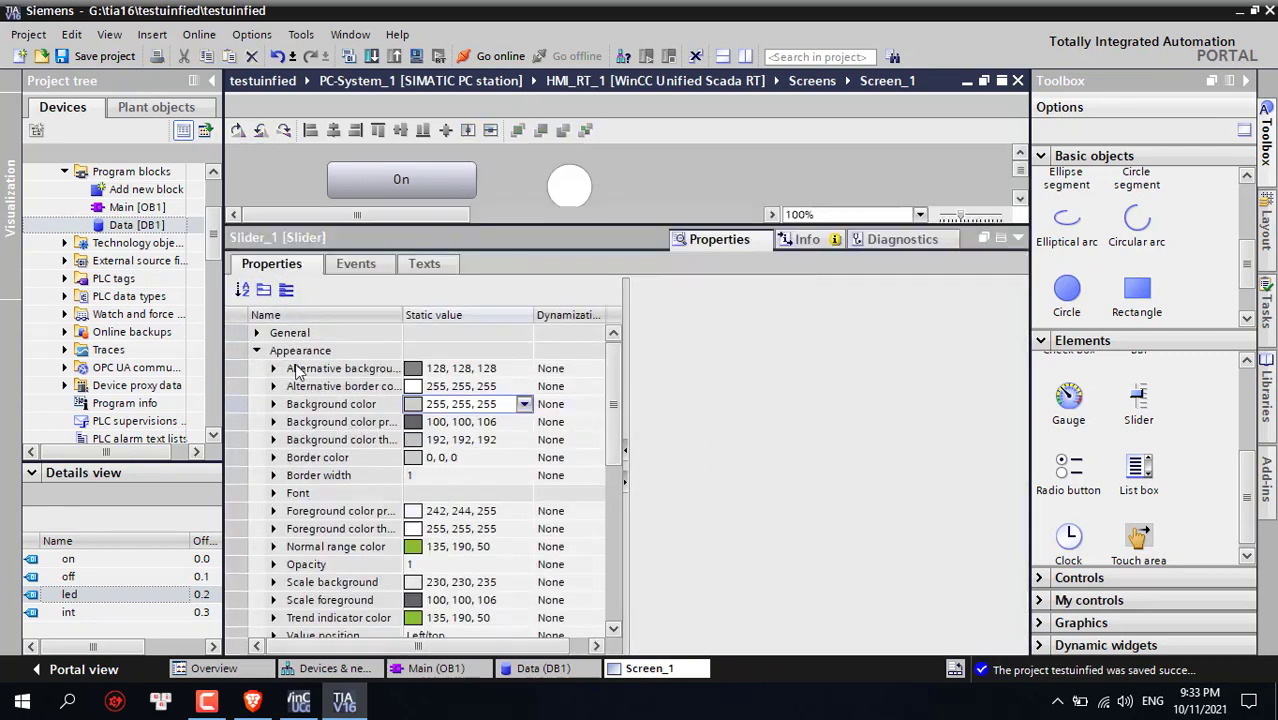
click(256, 350)
click(257, 333)
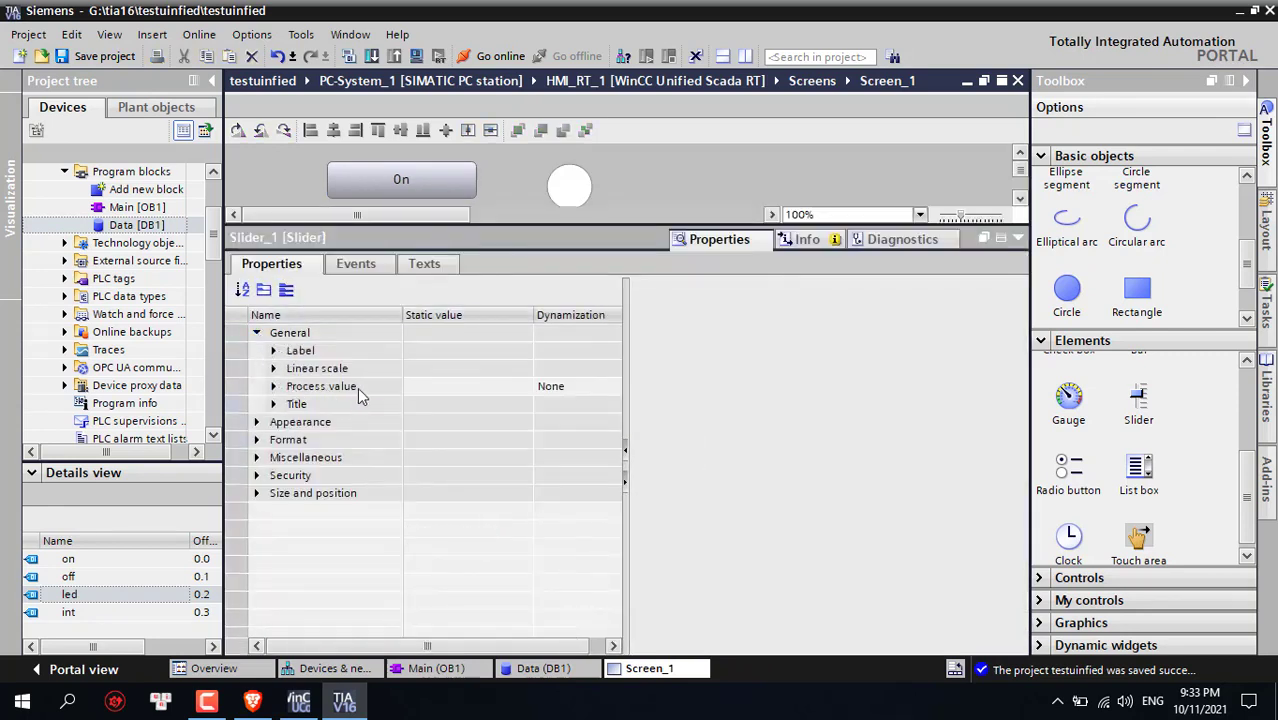
click(273, 387)
click(273, 387)
click(590, 386)
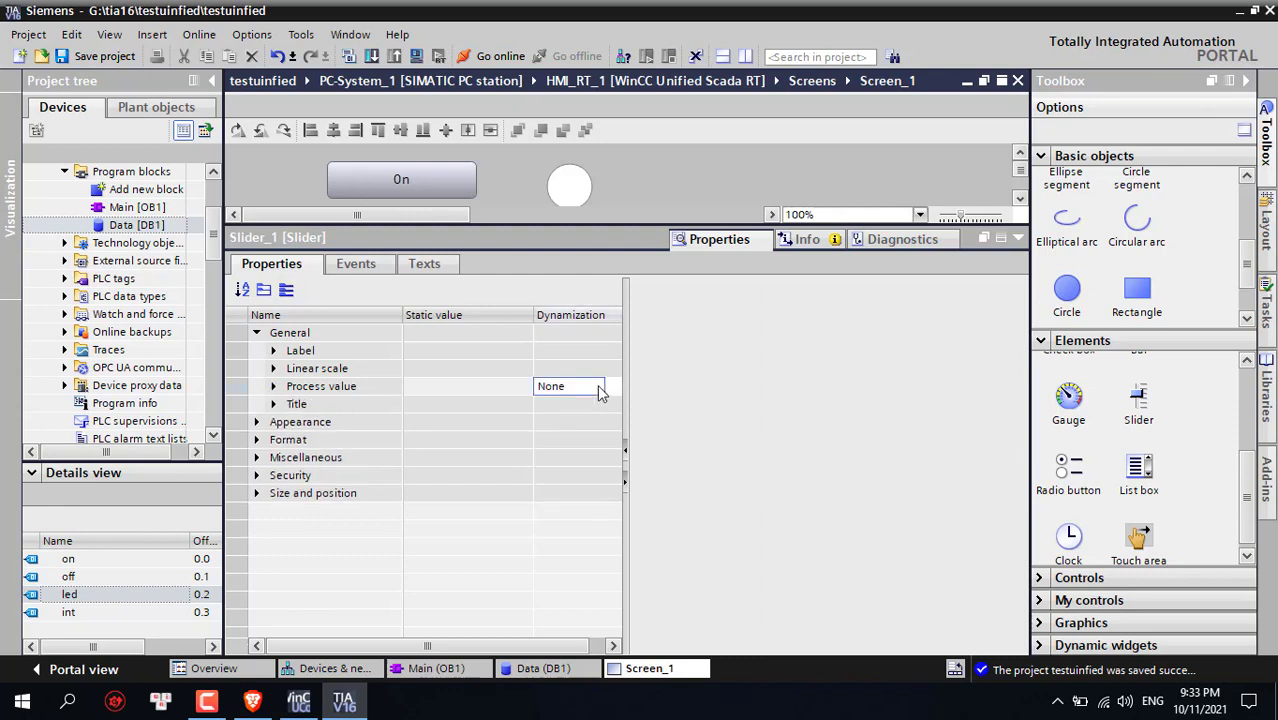
click(611, 386)
click(566, 420)
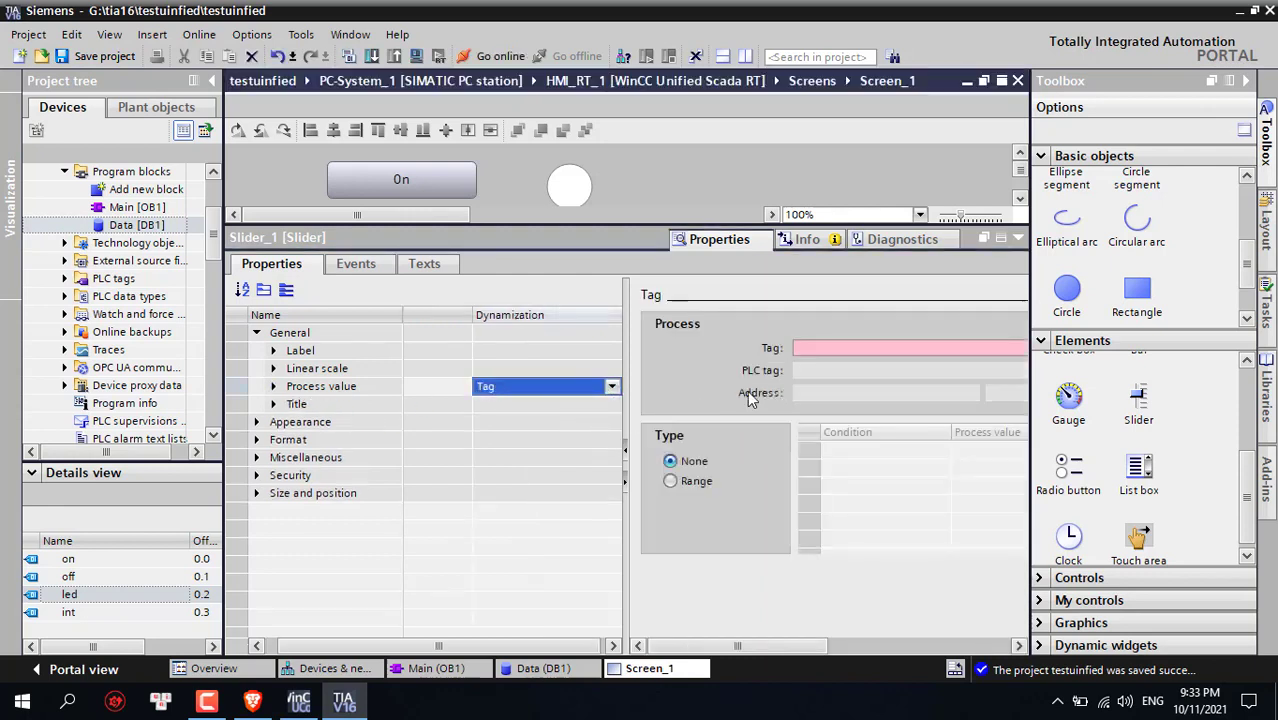
Drag the int tag into the Process value Tag field, linking it to Data_int
drag(105, 614, 843, 343)
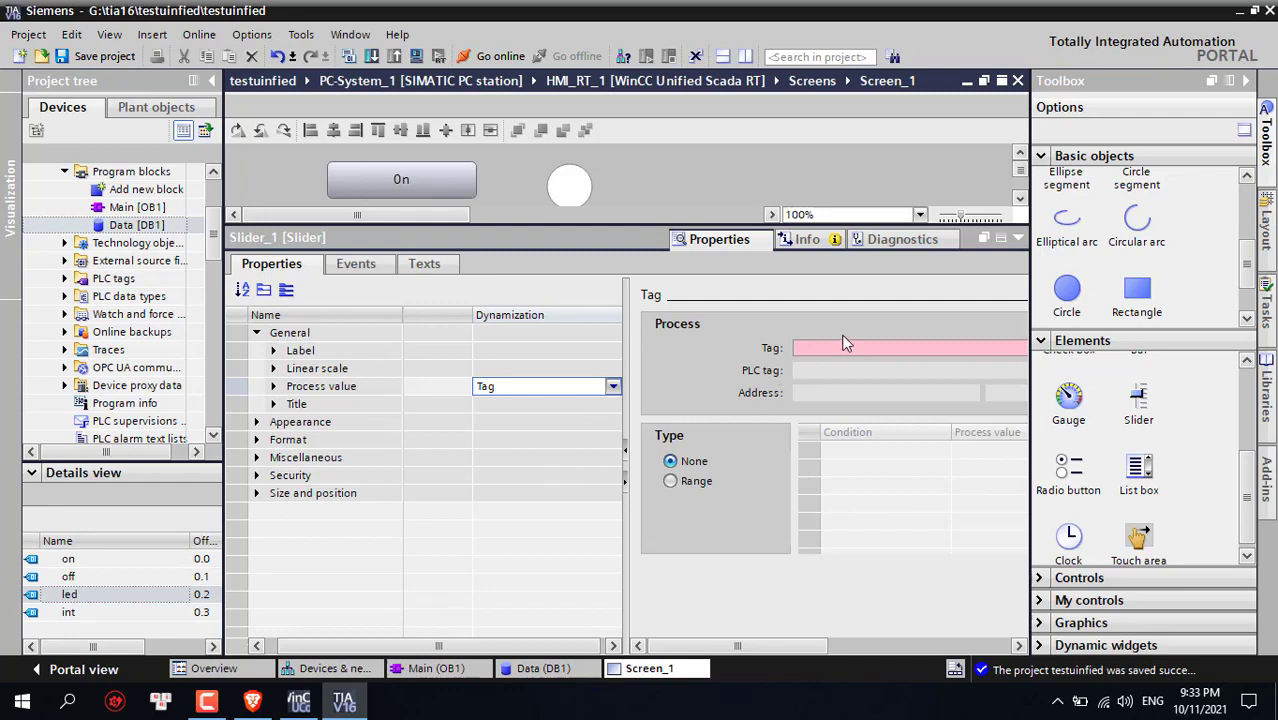
drag(130, 614, 843, 346)
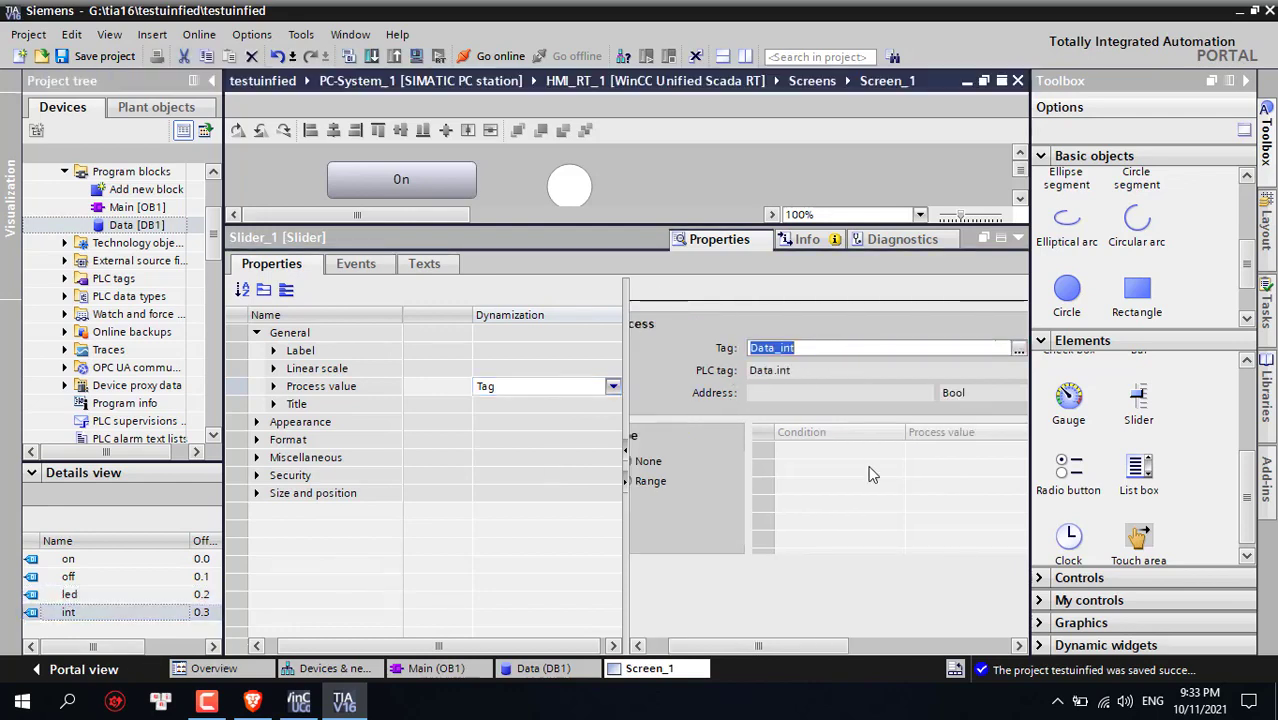
drag(802, 641, 880, 640)
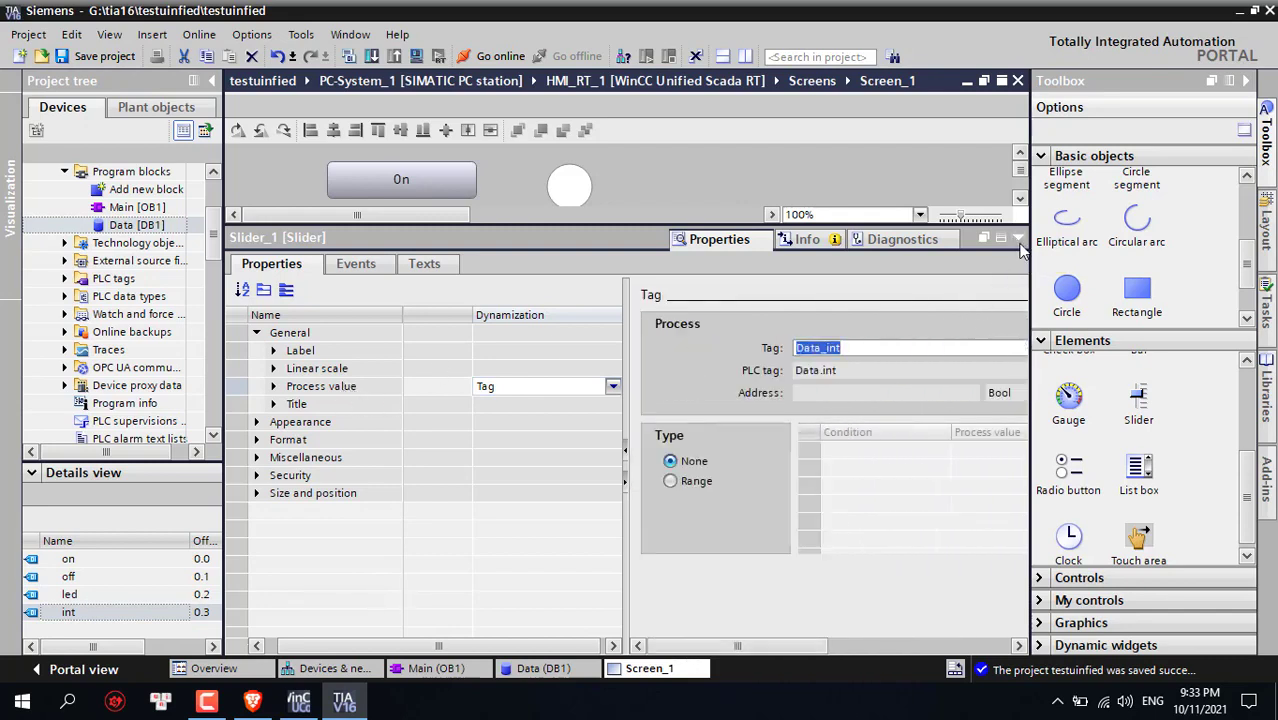
click(1018, 239)
right_click(571, 307)
key(Escape)
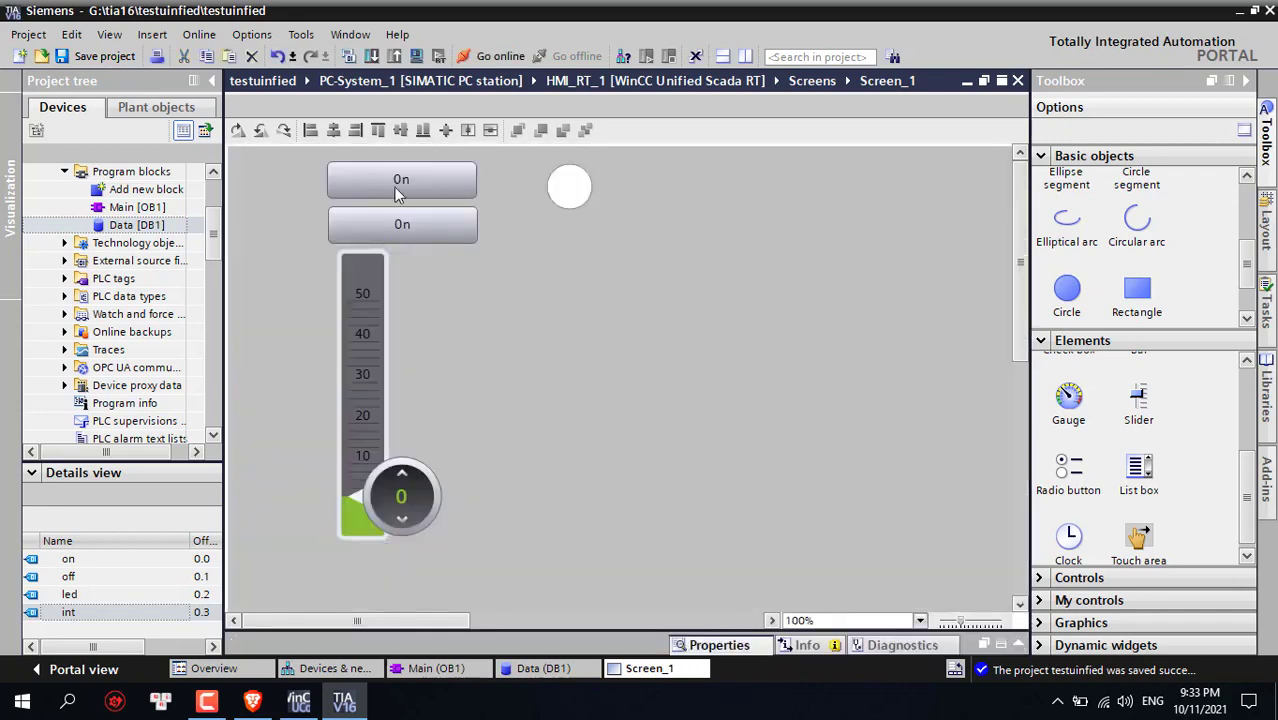
Save the project and compile the HMI configuration
click(128, 60)
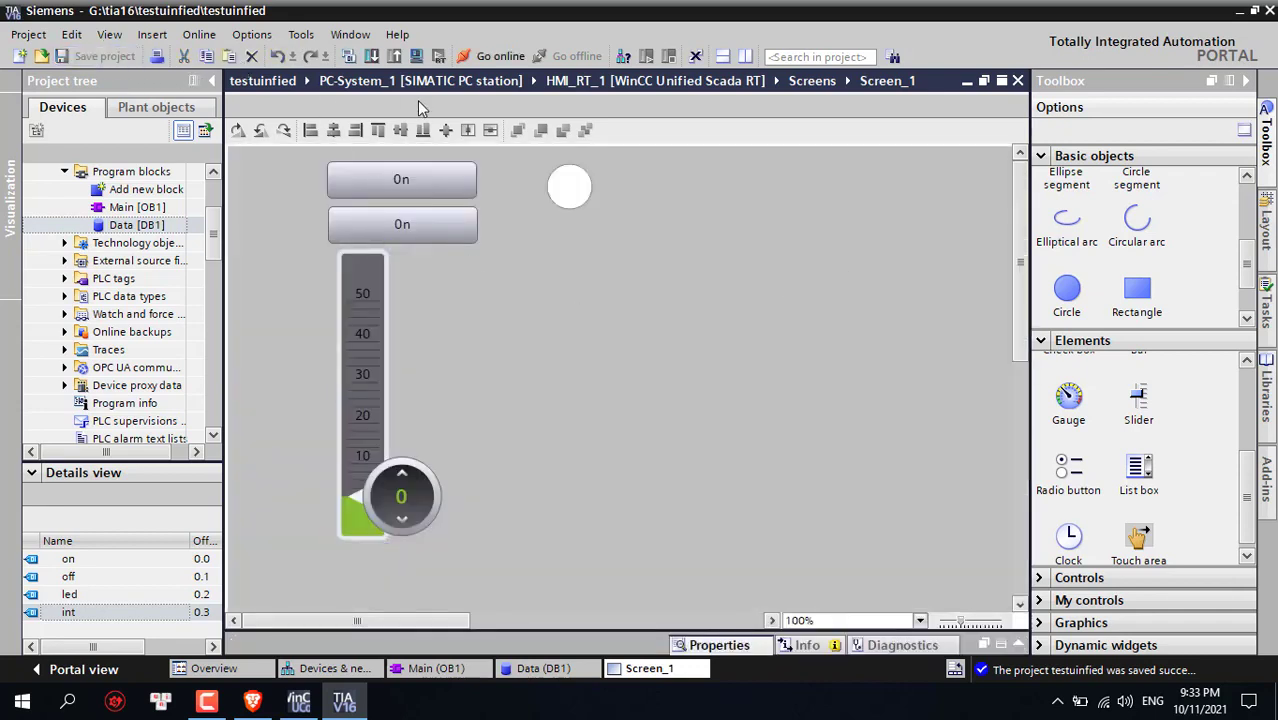
click(348, 56)
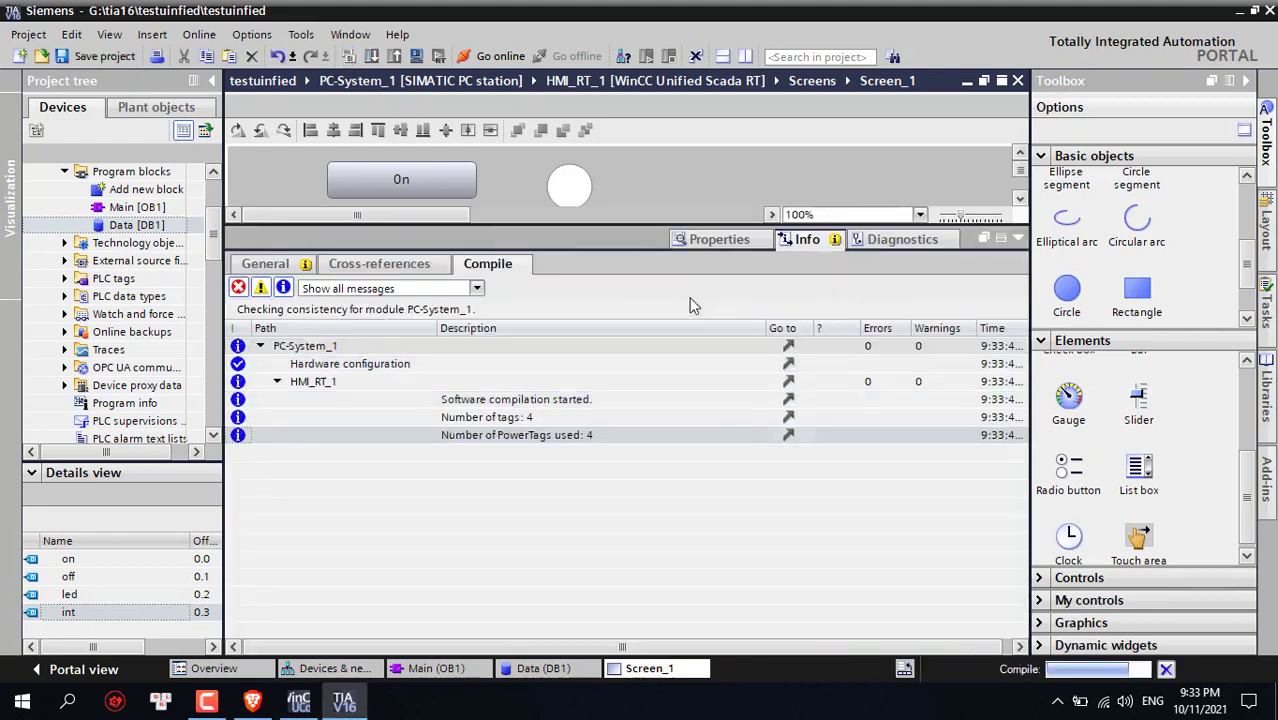
click(1014, 242)
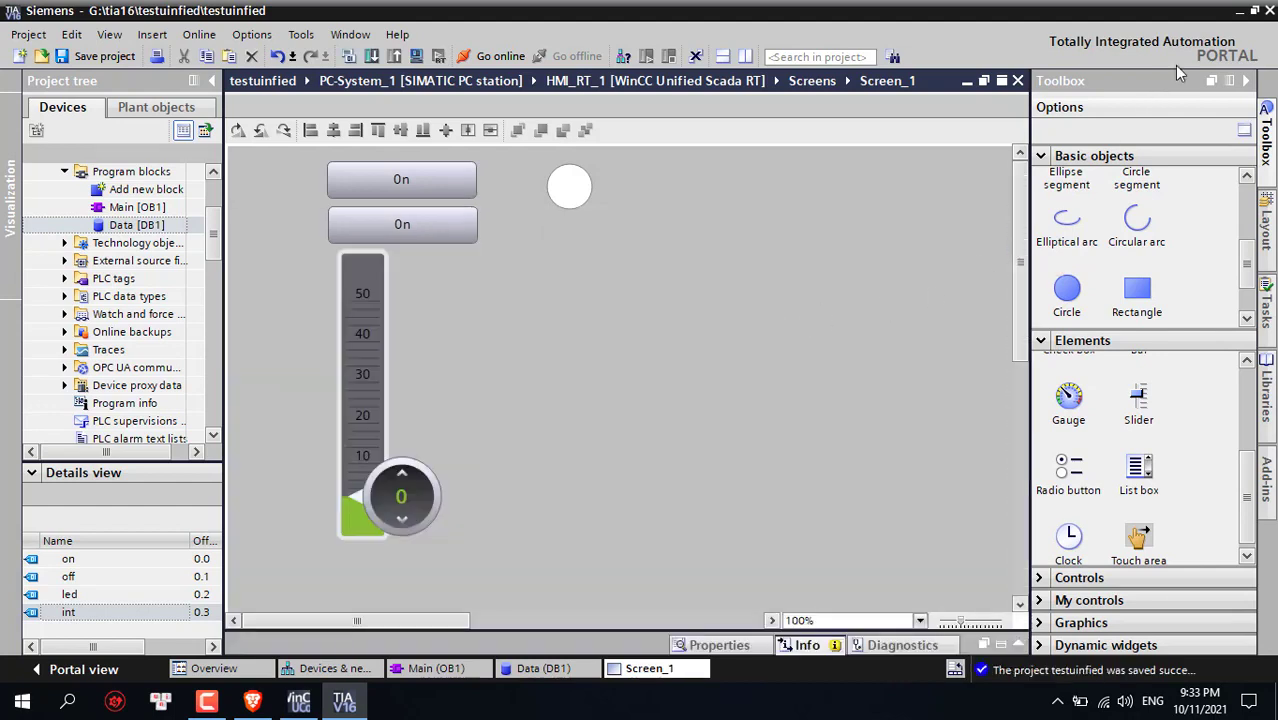
Open the Main [OB1] ladder block, then minimize TIA Portal to the desktop
scroll(212, 233, up, 1)
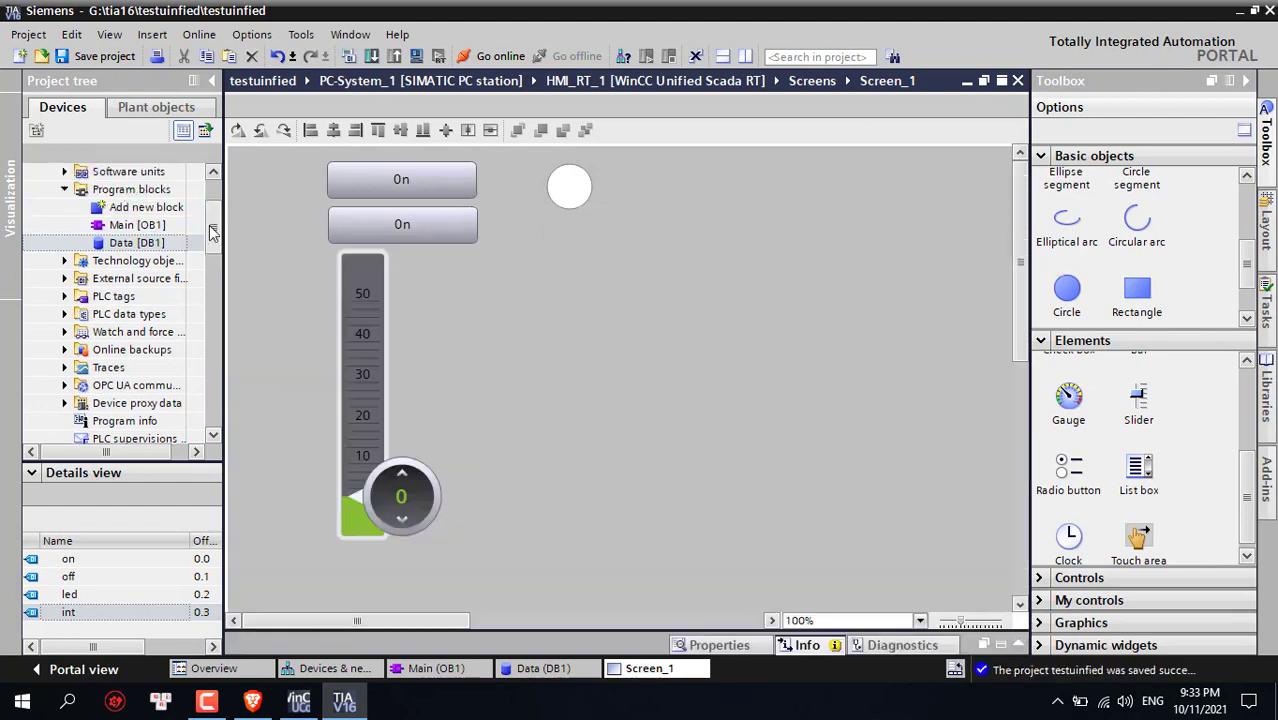
scroll(212, 233, up, 2)
double_click(137, 260)
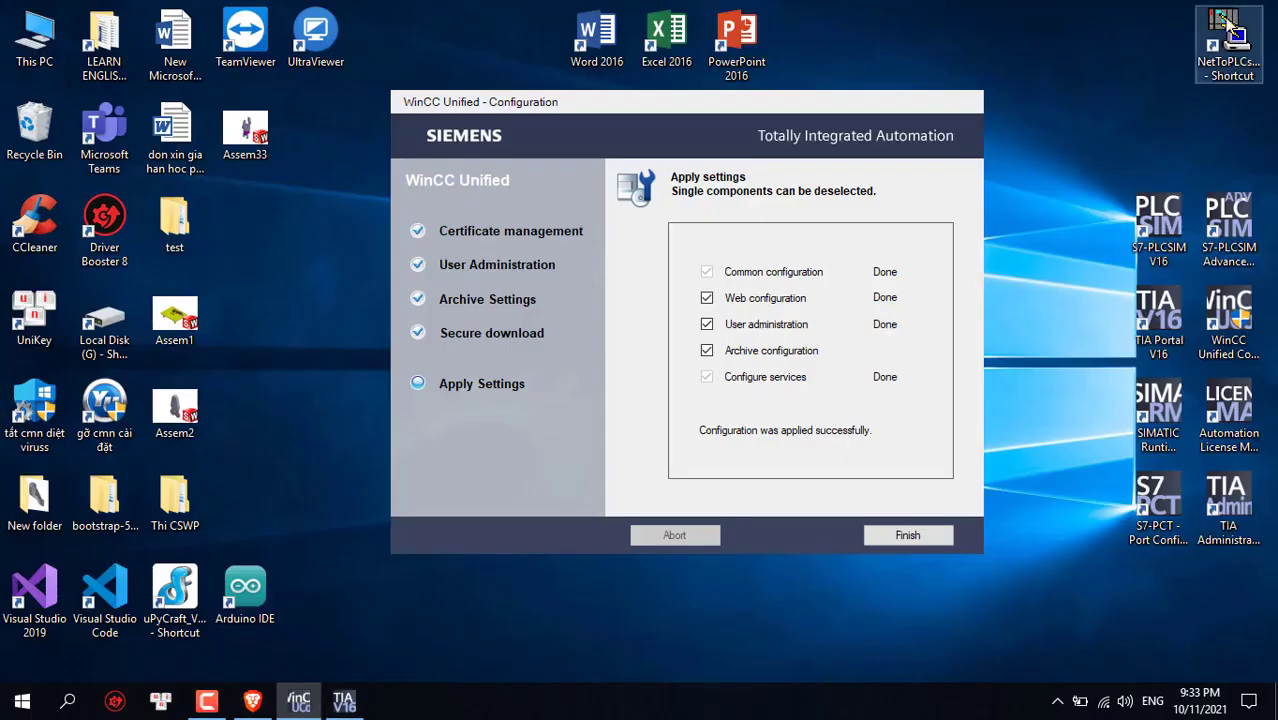
click(1236, 10)
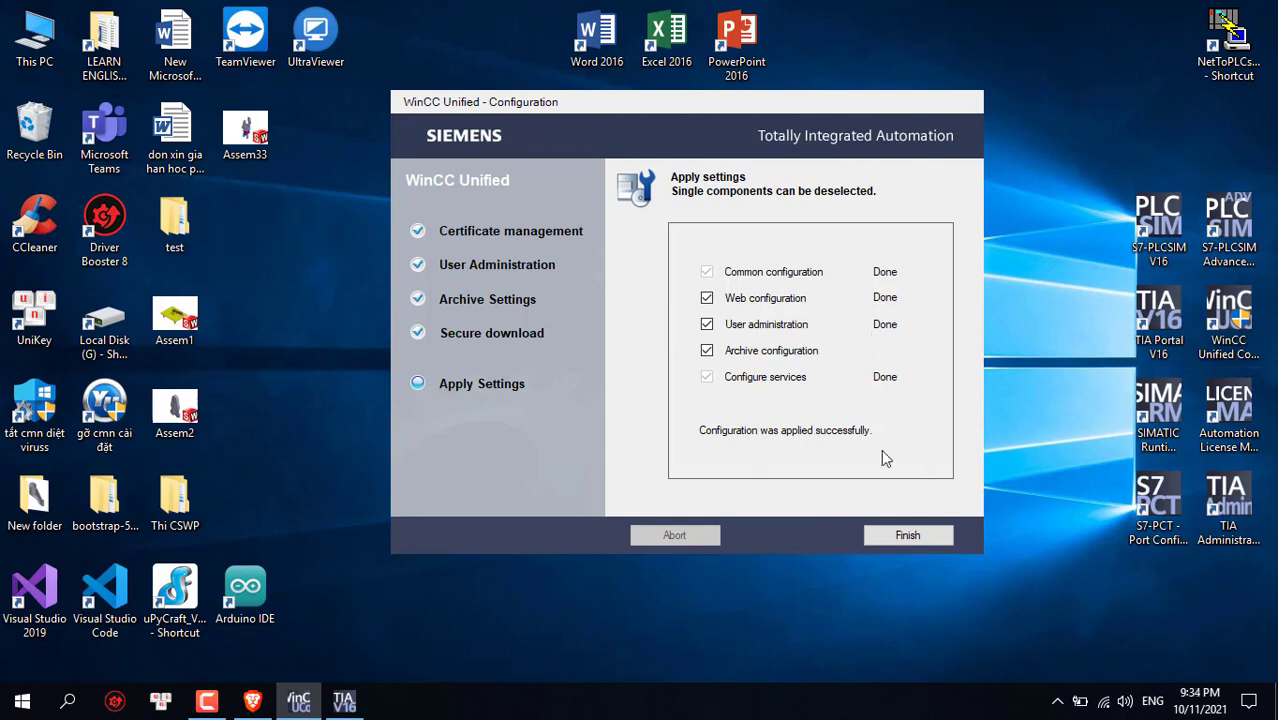
Close the finished WinCC configuration, refresh the desktop, then start the PLCSIM Advanced Control Panel, centred
click(905, 535)
right_click(936, 257)
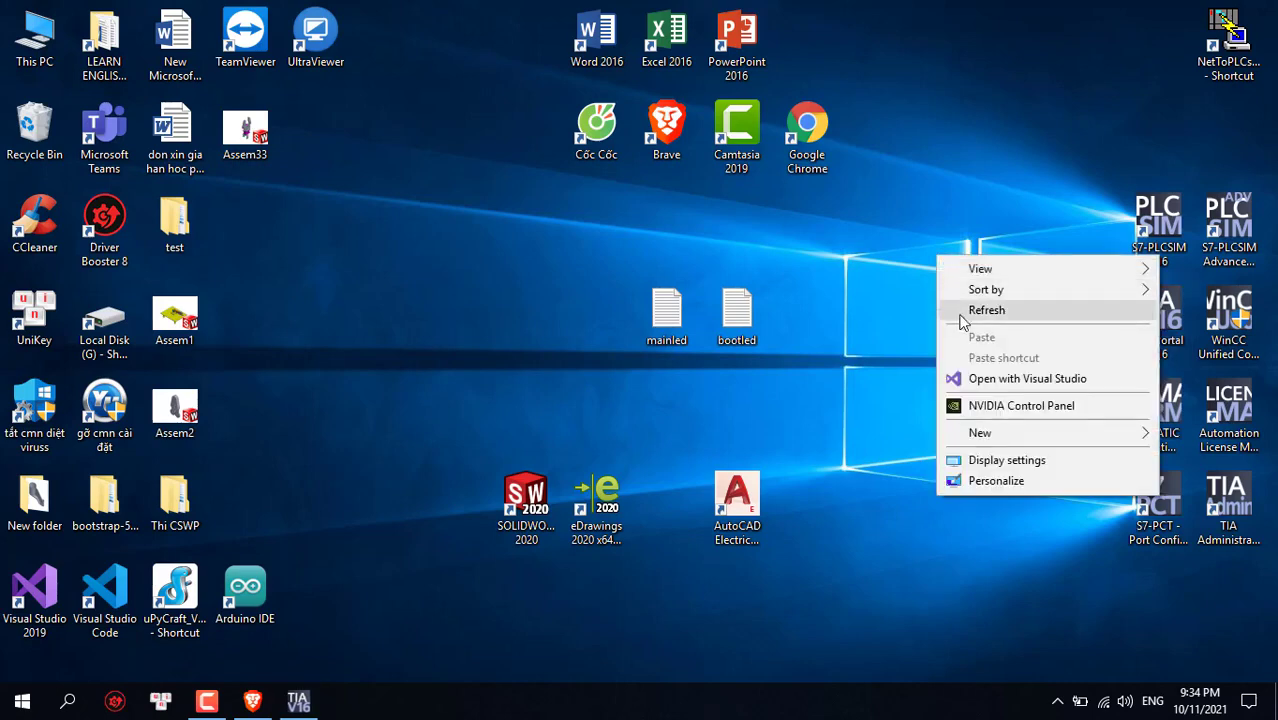
click(964, 314)
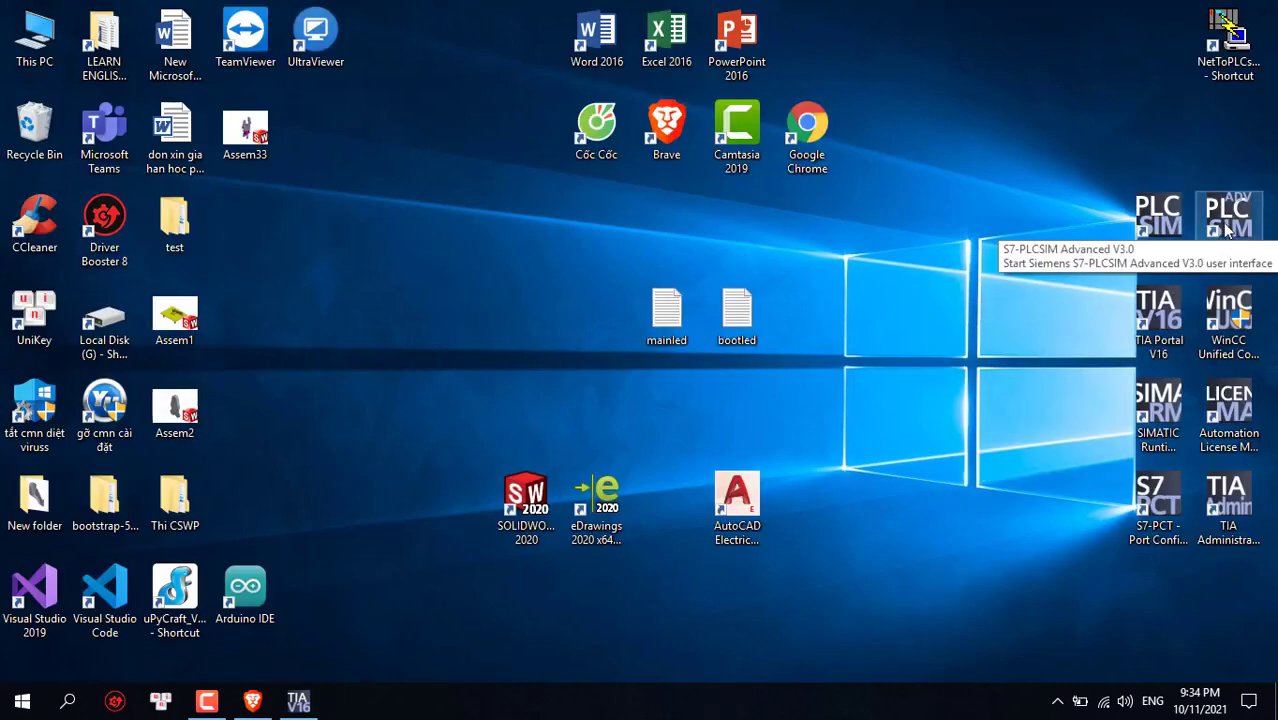
click(1228, 229)
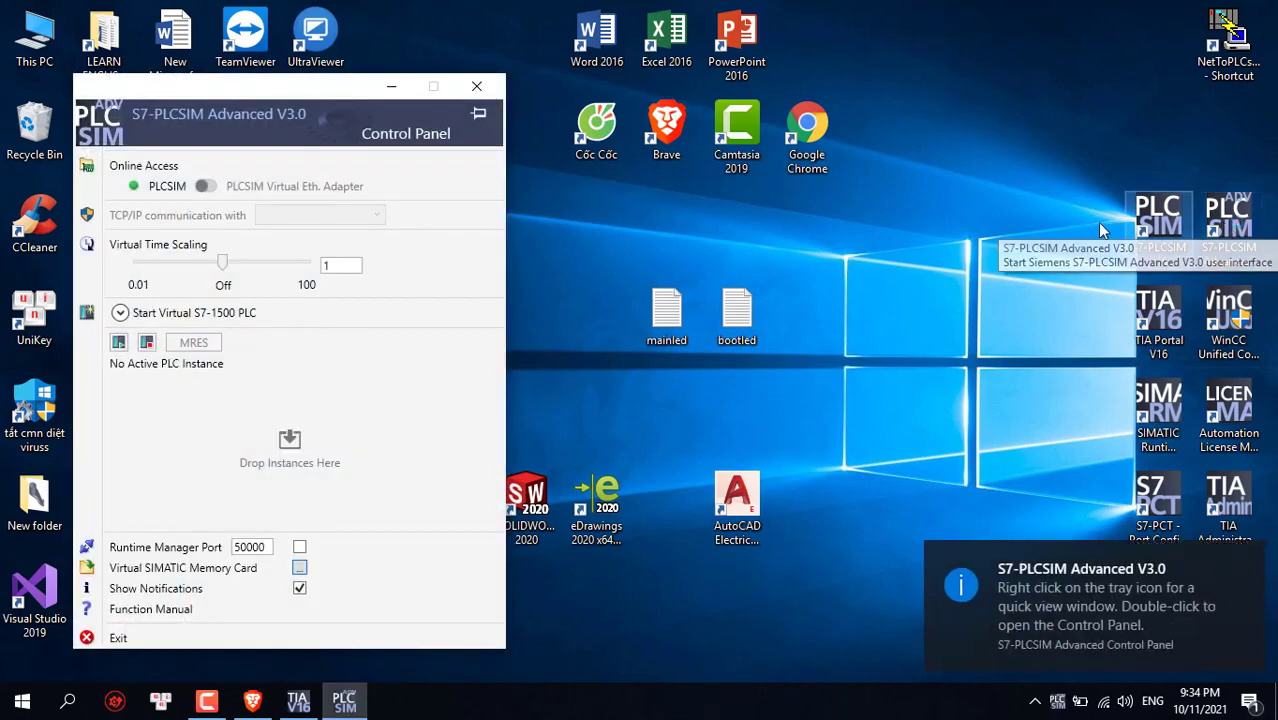
drag(351, 95, 636, 65)
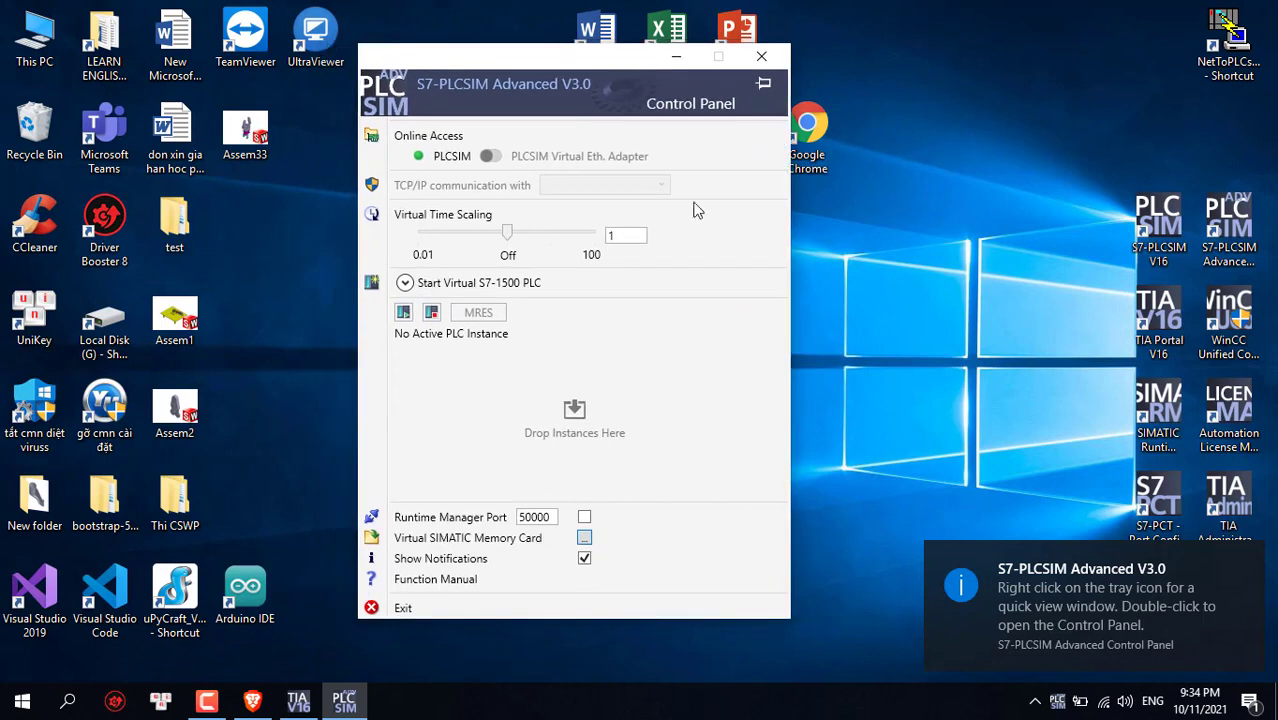
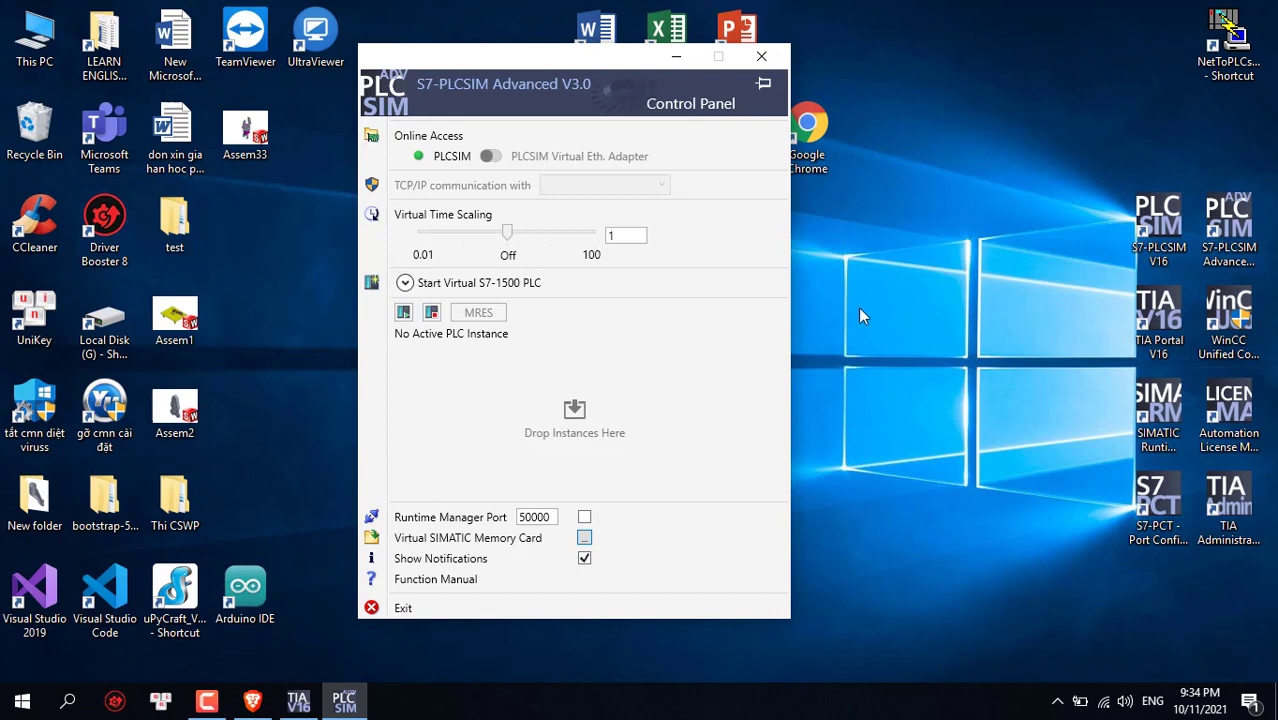
Open Network Connections through Network & Internet settings' Change adapter options
right_click(1105, 700)
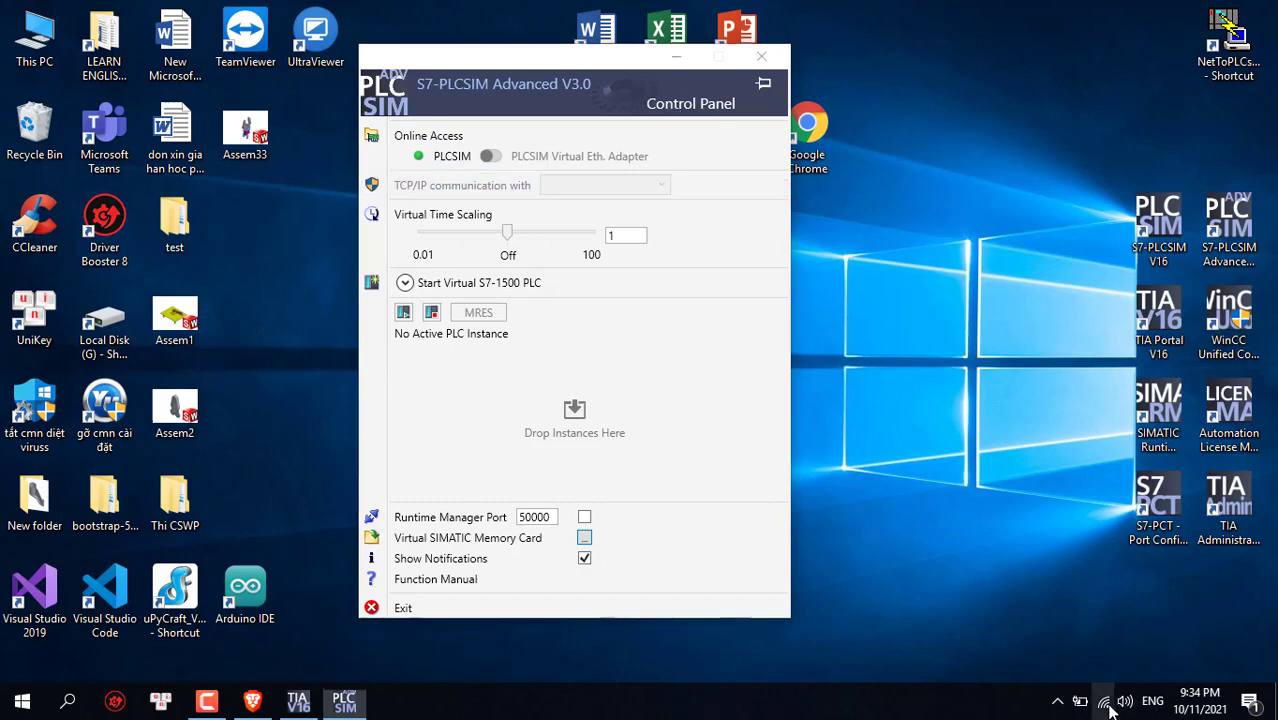
click(1119, 680)
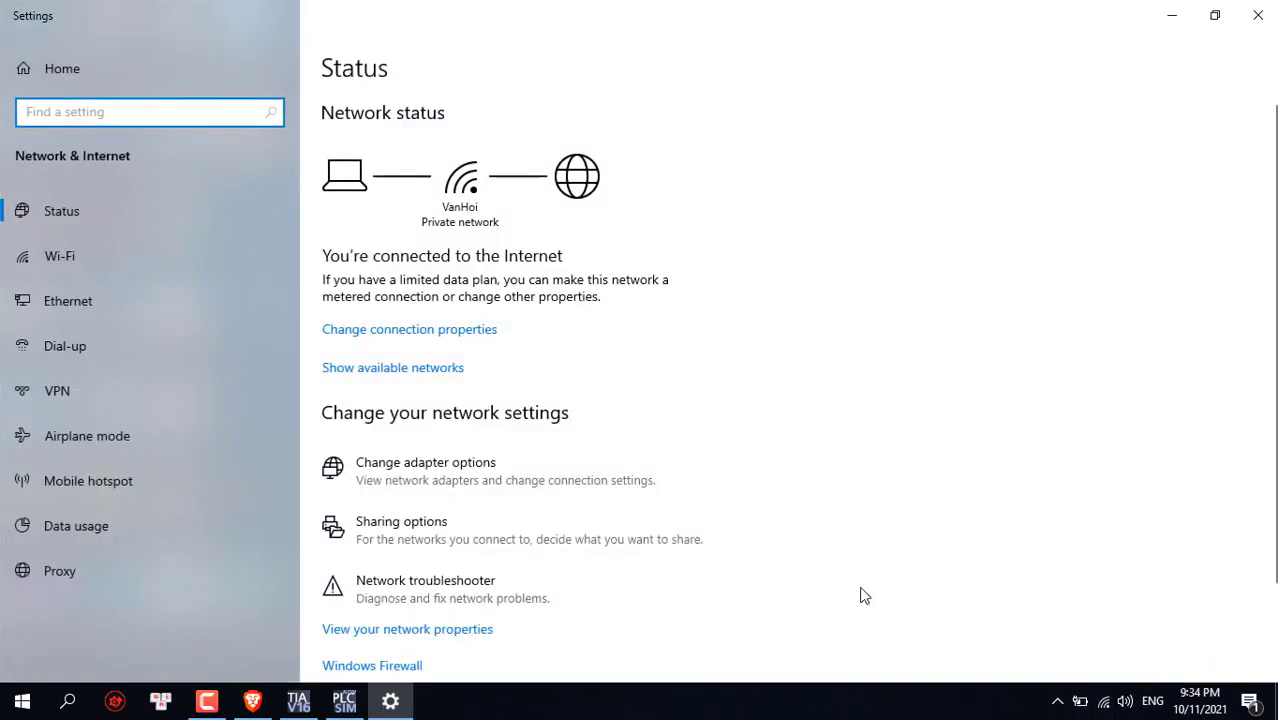
scroll(505, 555, down, 2)
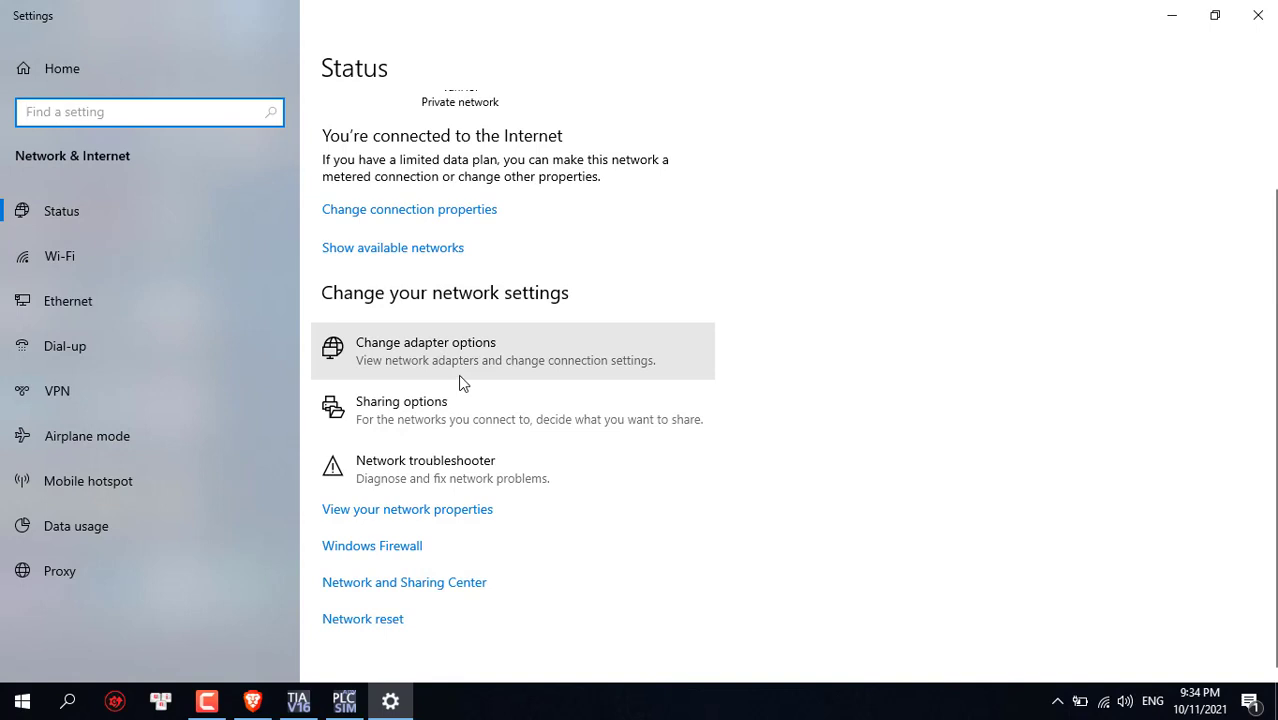
click(460, 378)
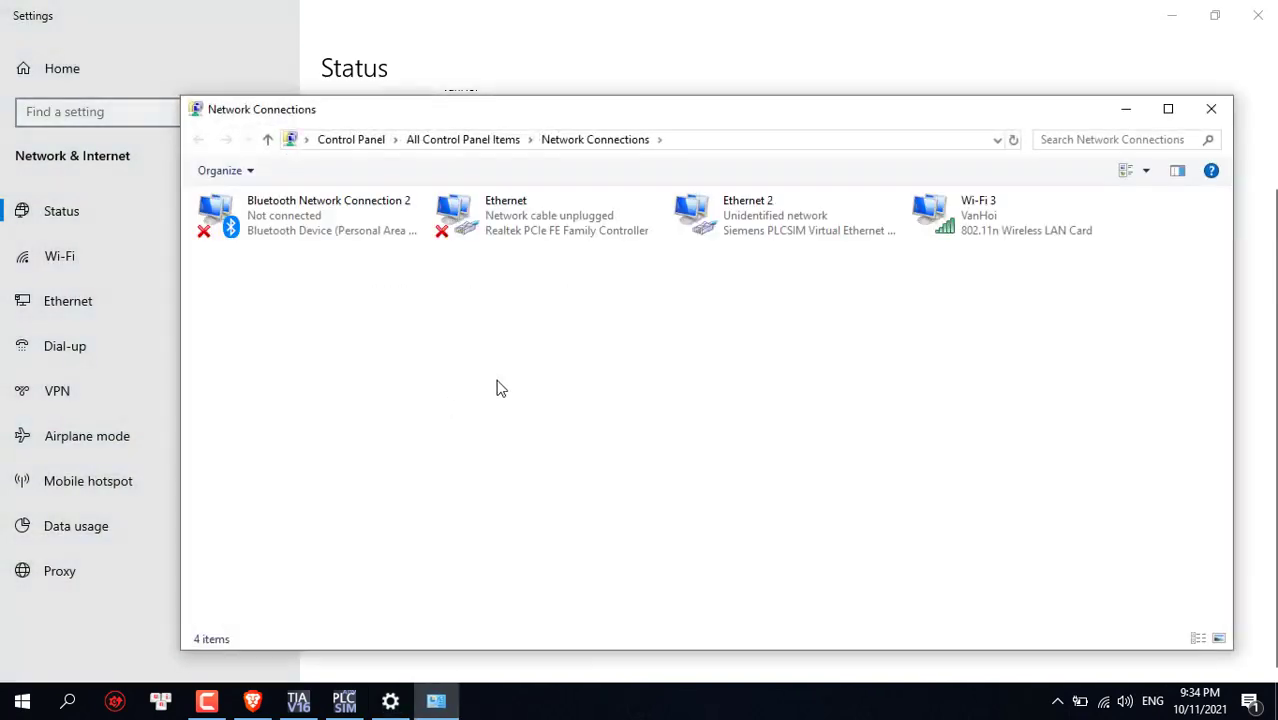
Open the IPv4 properties of the Ethernet 2 PLCSIM virtual adapter
click(801, 235)
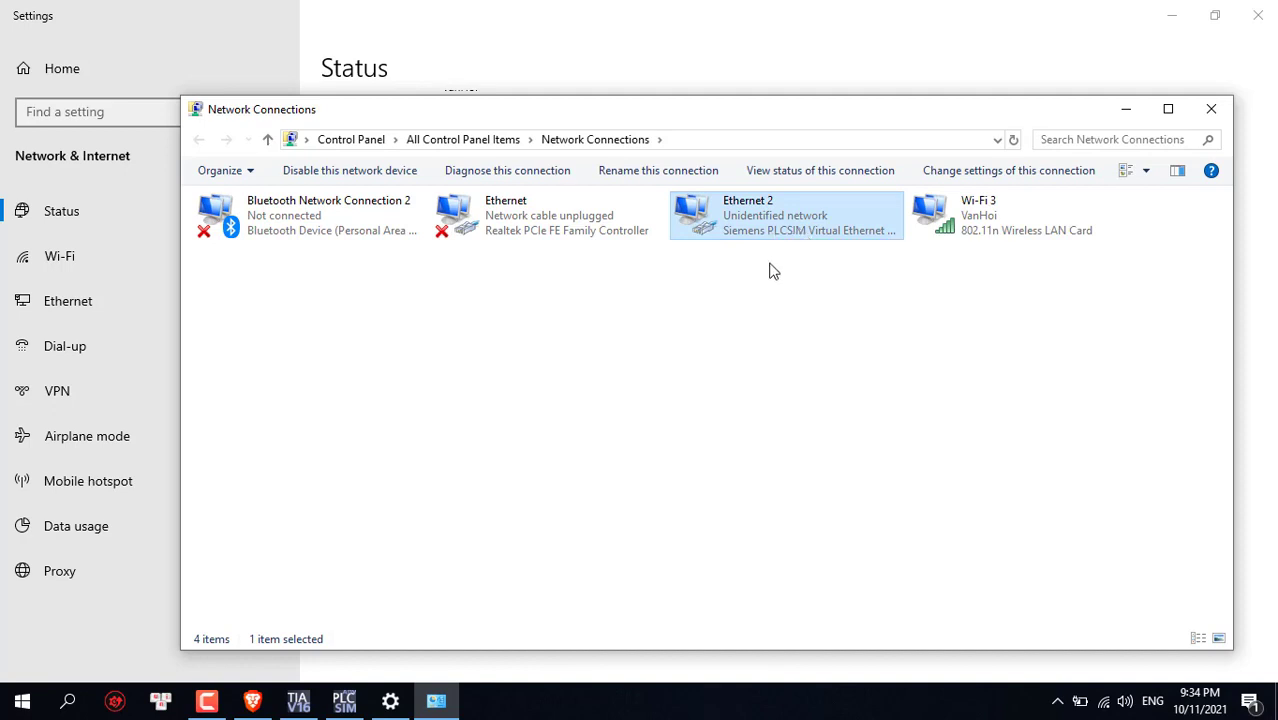
click(770, 271)
click(786, 236)
right_click(858, 234)
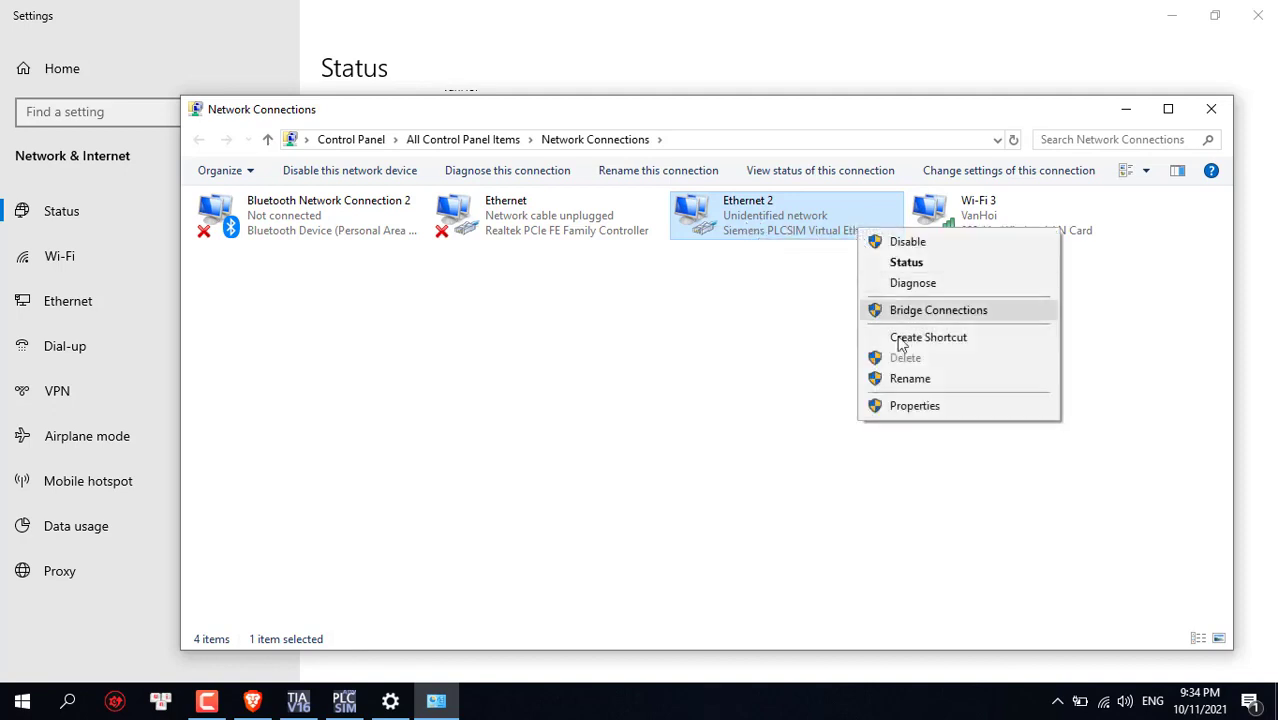
click(915, 406)
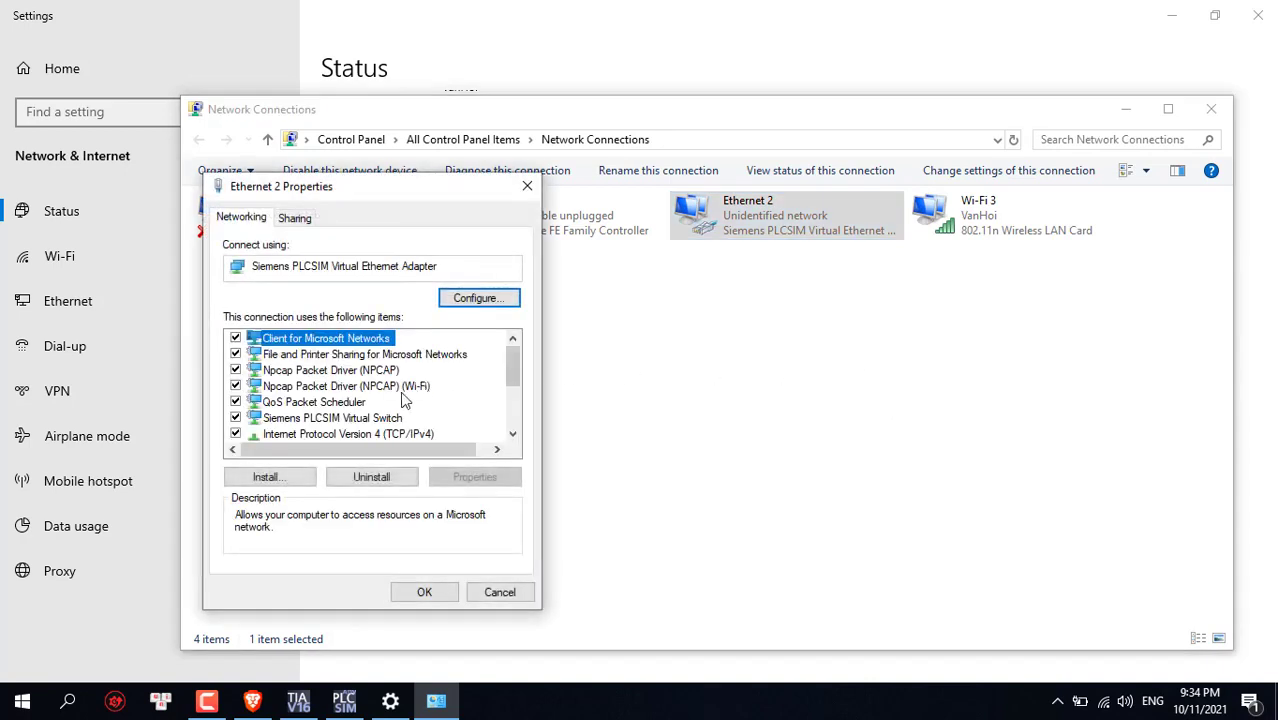
scroll(350, 430, down, 3)
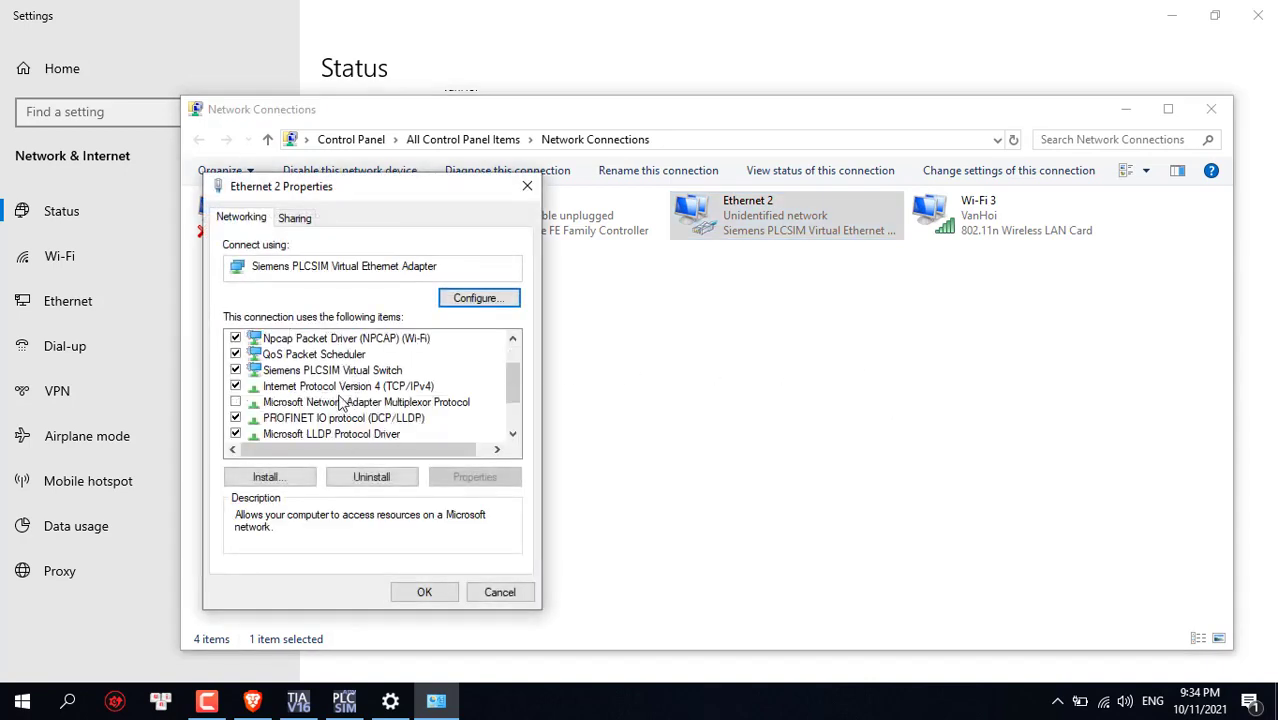
scroll(339, 405, up, 2)
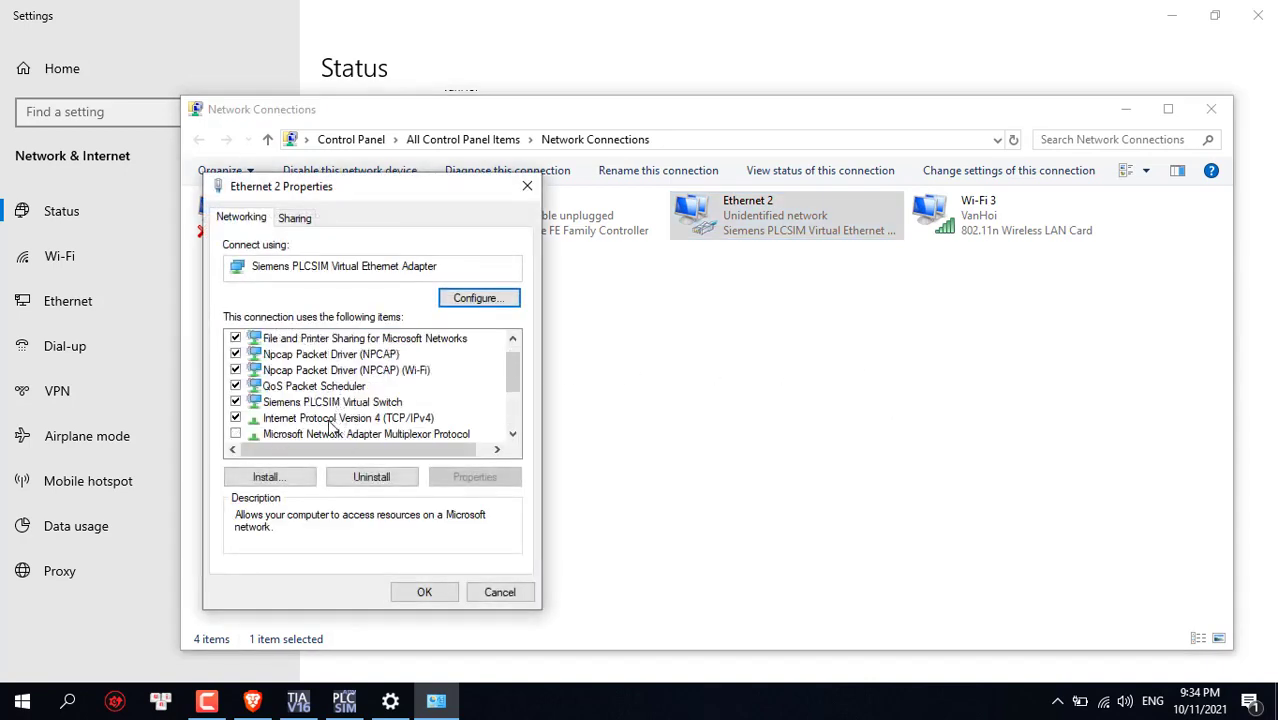
double_click(335, 419)
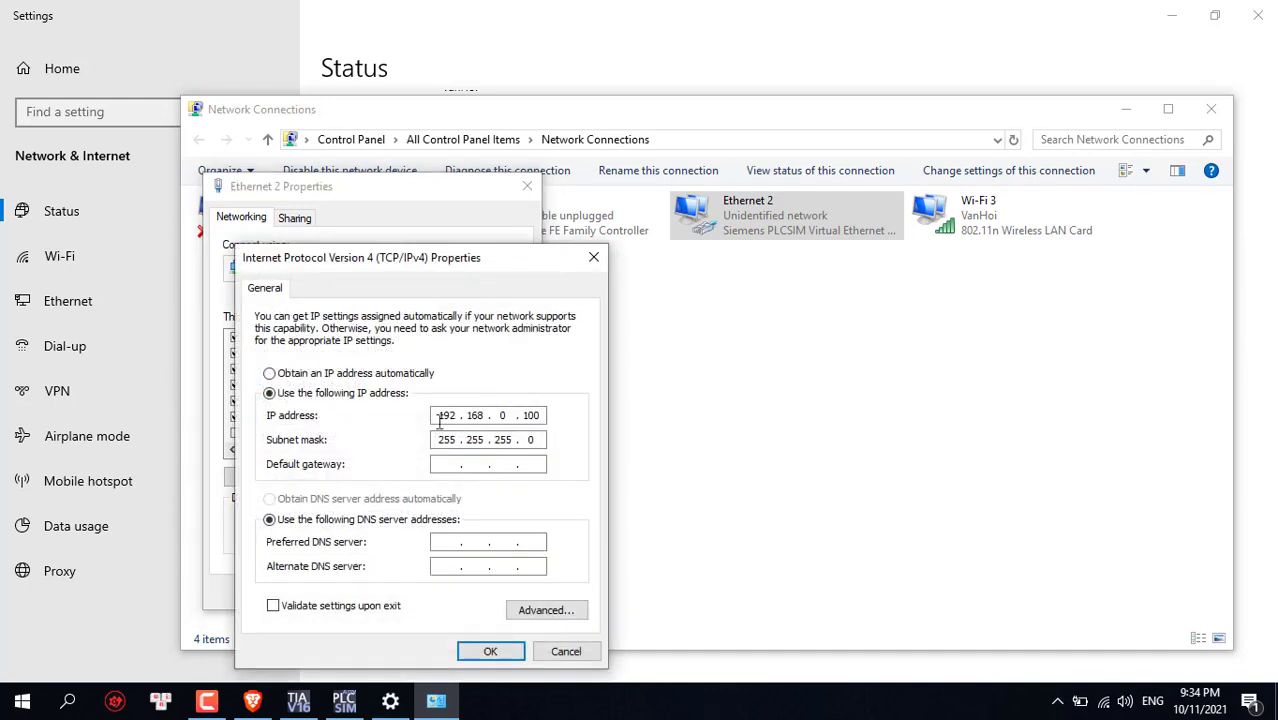
Confirm static IP 192.168.0.100 with mask 255.255.255.0, then close the network windows
drag(540, 415, 436, 420)
double_click(440, 416)
click(540, 440)
click(502, 655)
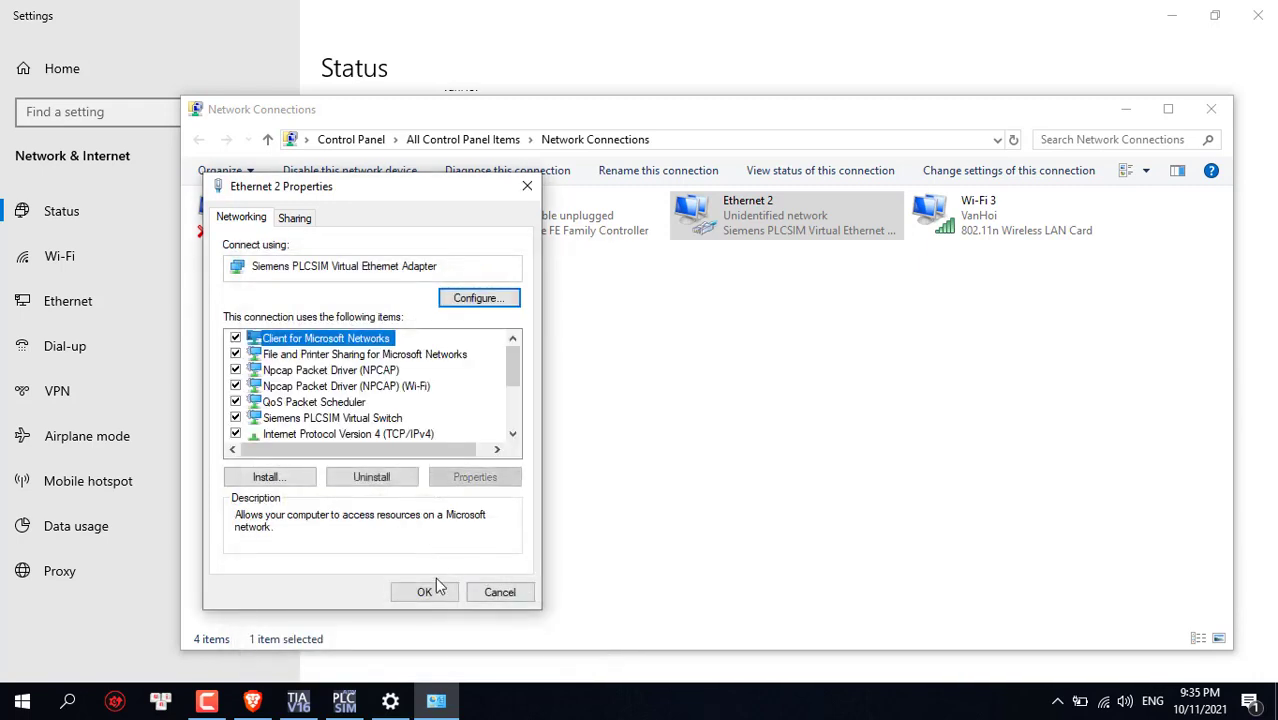
click(430, 596)
click(1210, 109)
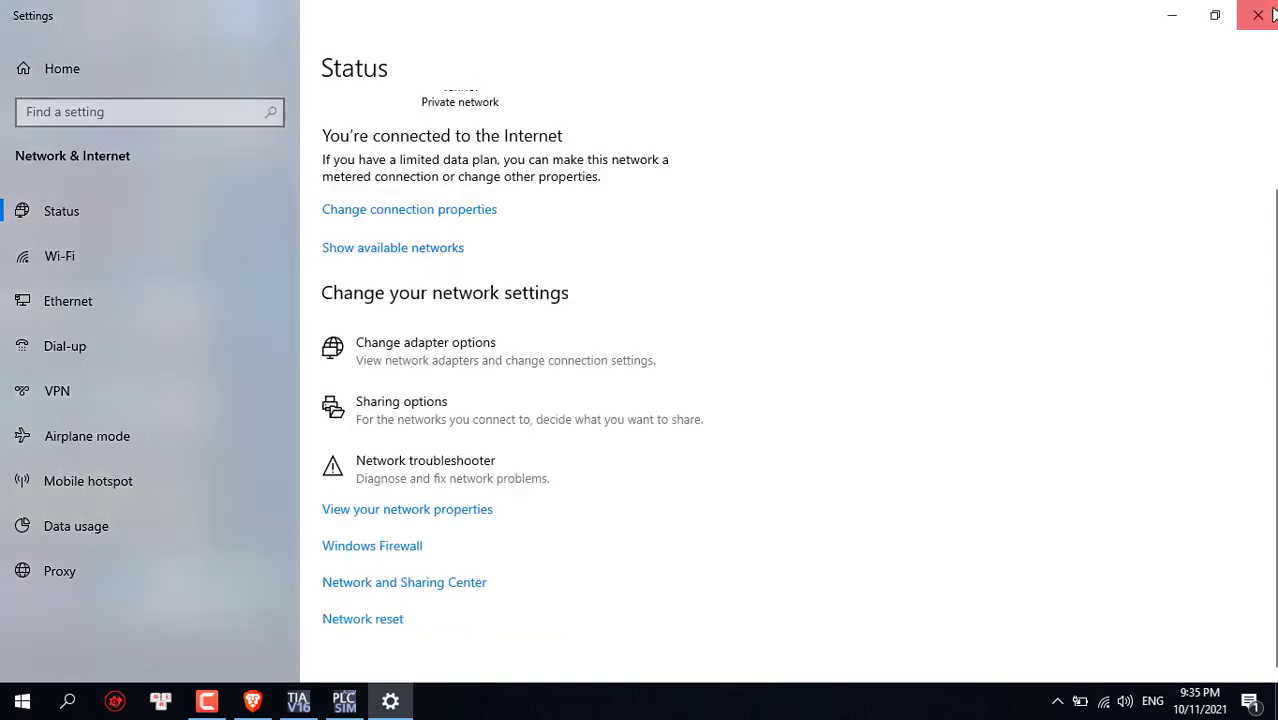
click(1257, 15)
Switch Online Access to PLCSIM Virtual Eth. Adapter and name the new instance 'testunified'
drag(626, 73, 710, 73)
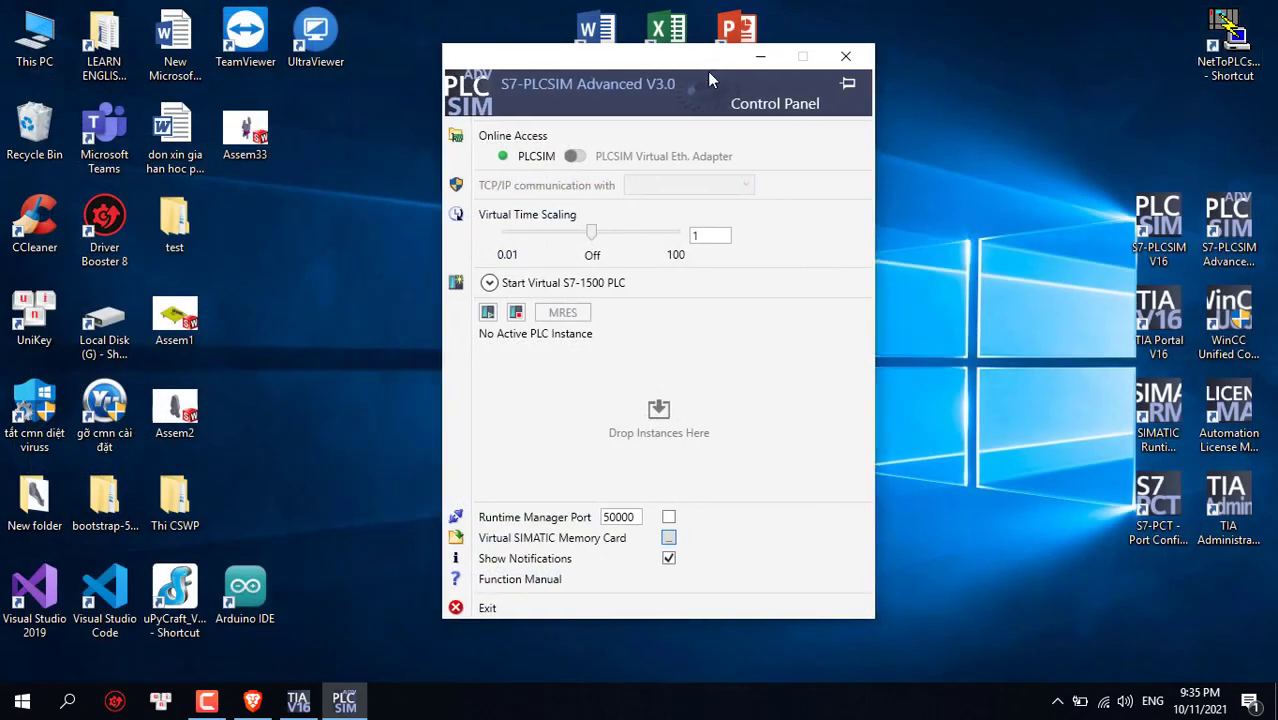
click(576, 160)
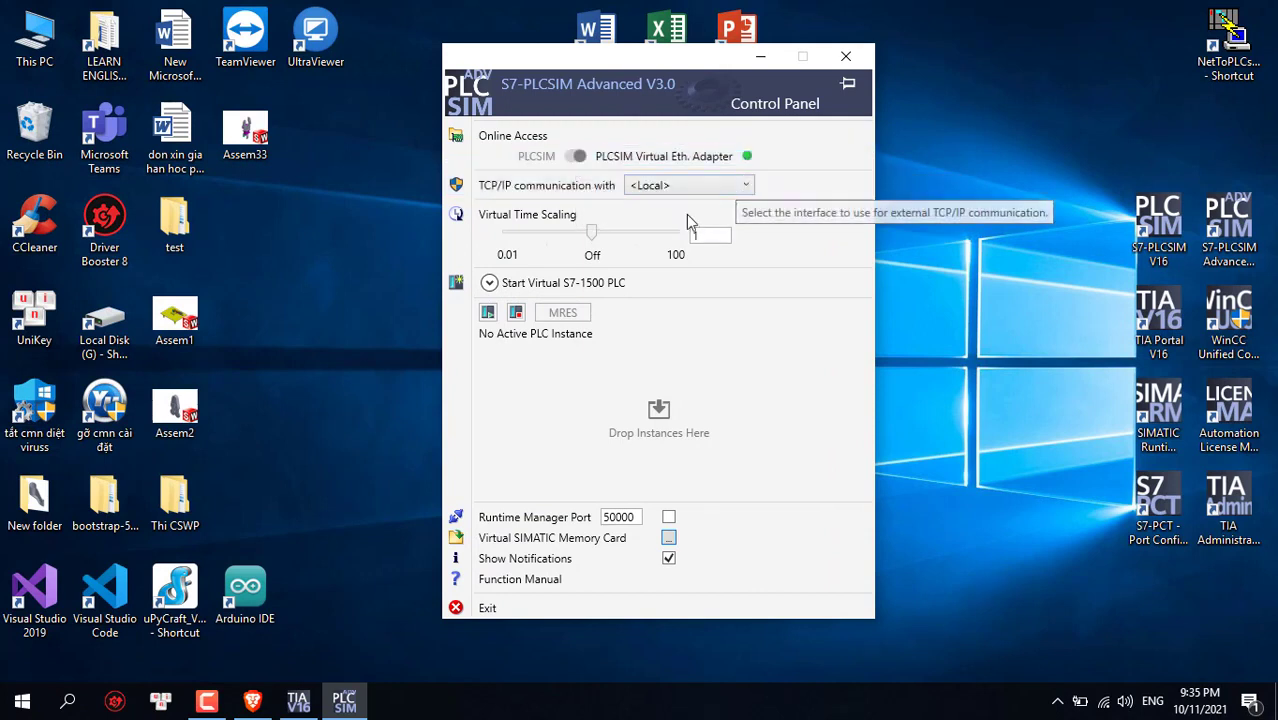
click(489, 284)
click(652, 307)
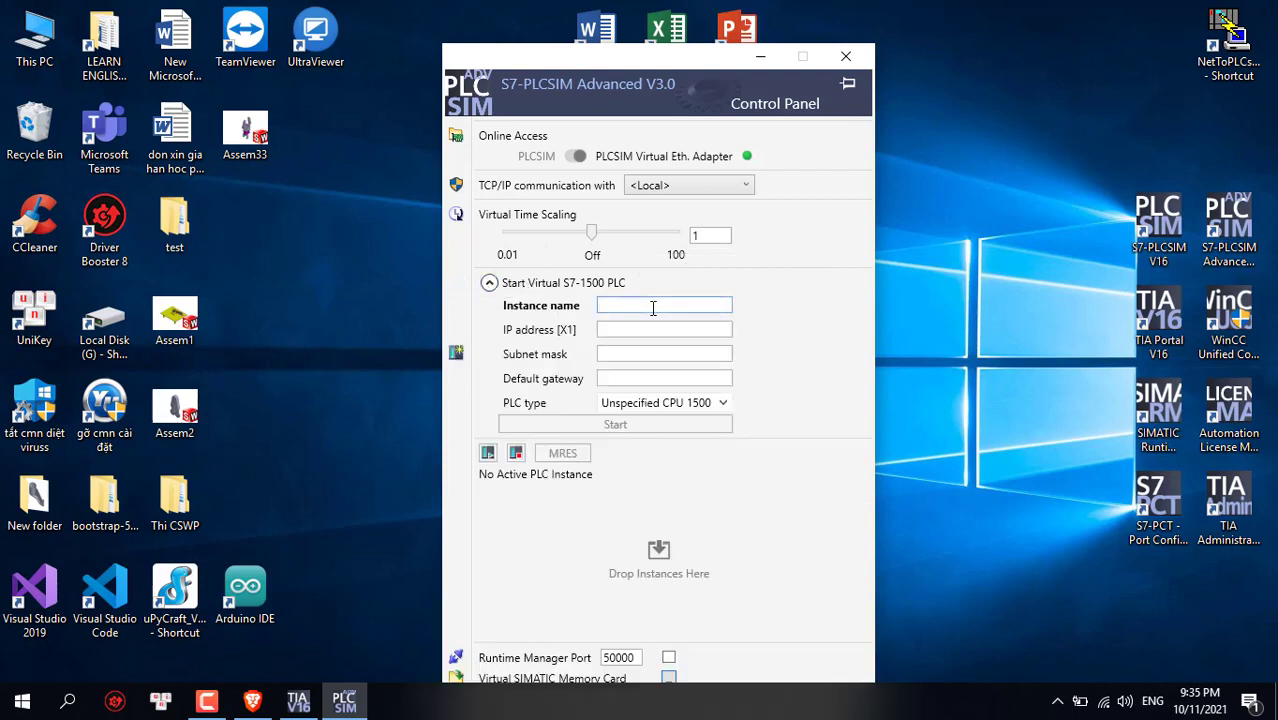
text(test)
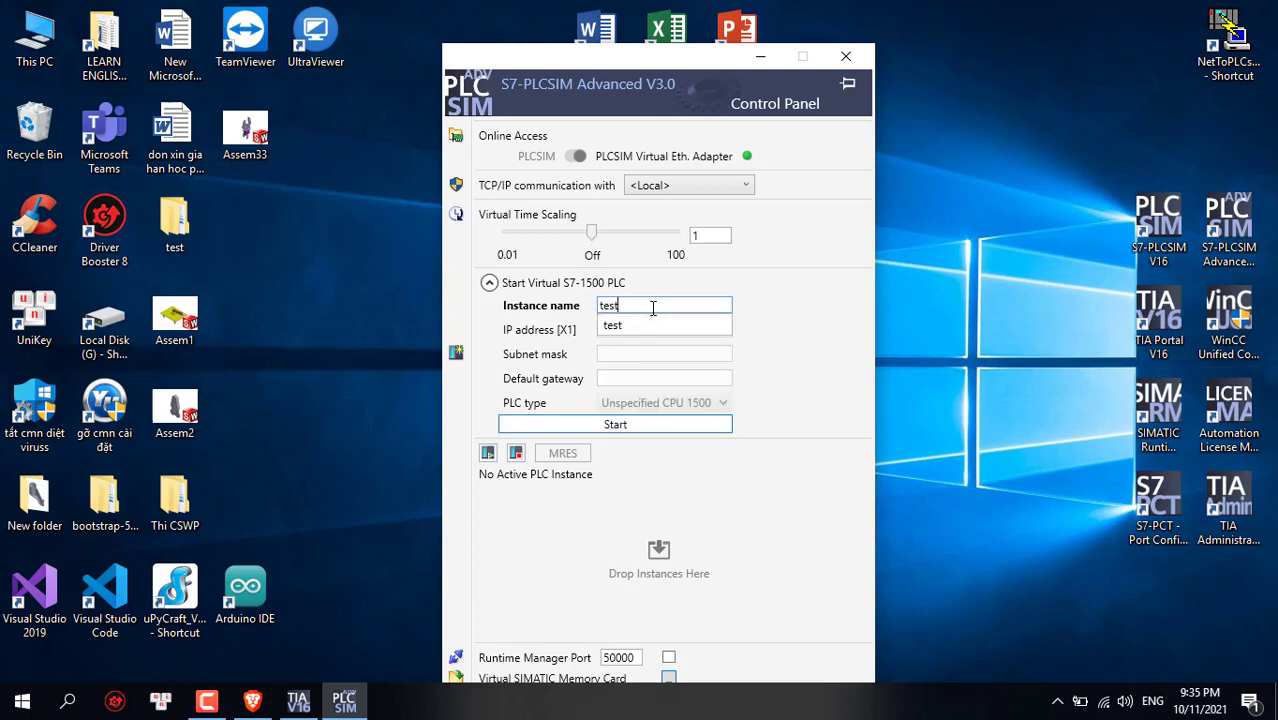
text(uin)
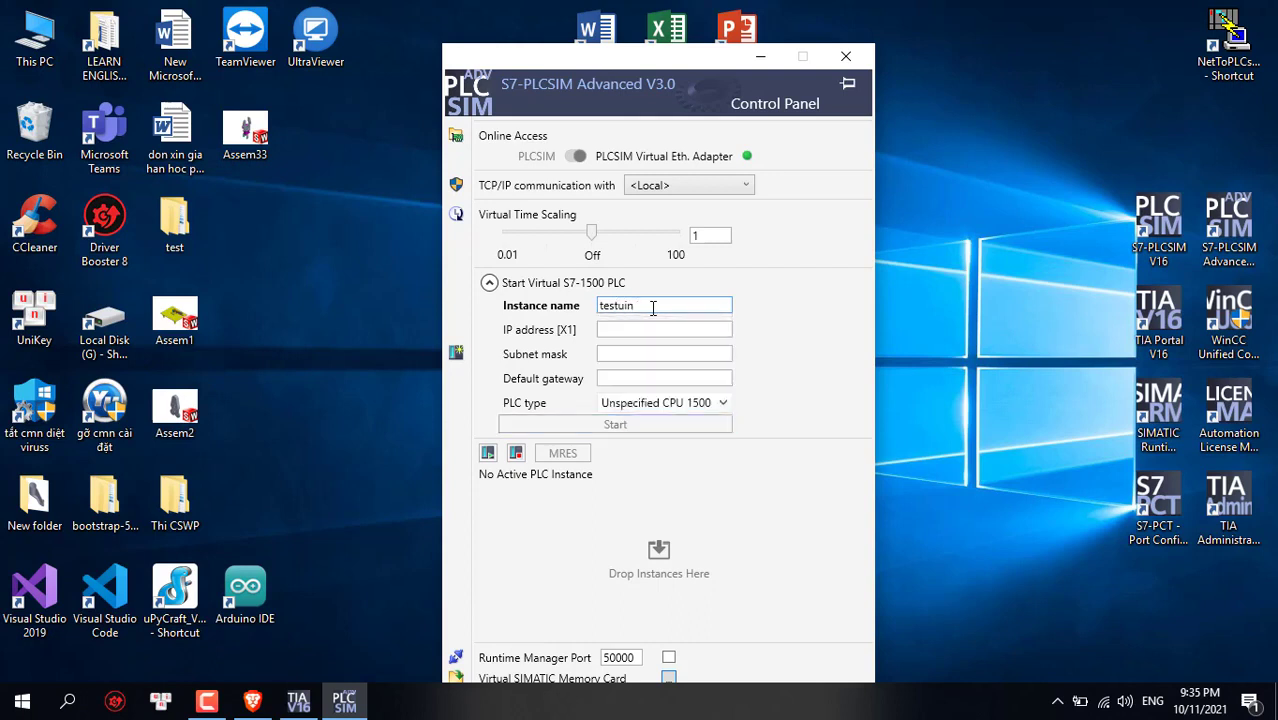
key(BackSpace)
key(BackSpace)
text(nified)
Give the instance IP 192.168.0.1 and subnet mask 255.255.255.0
click(651, 329)
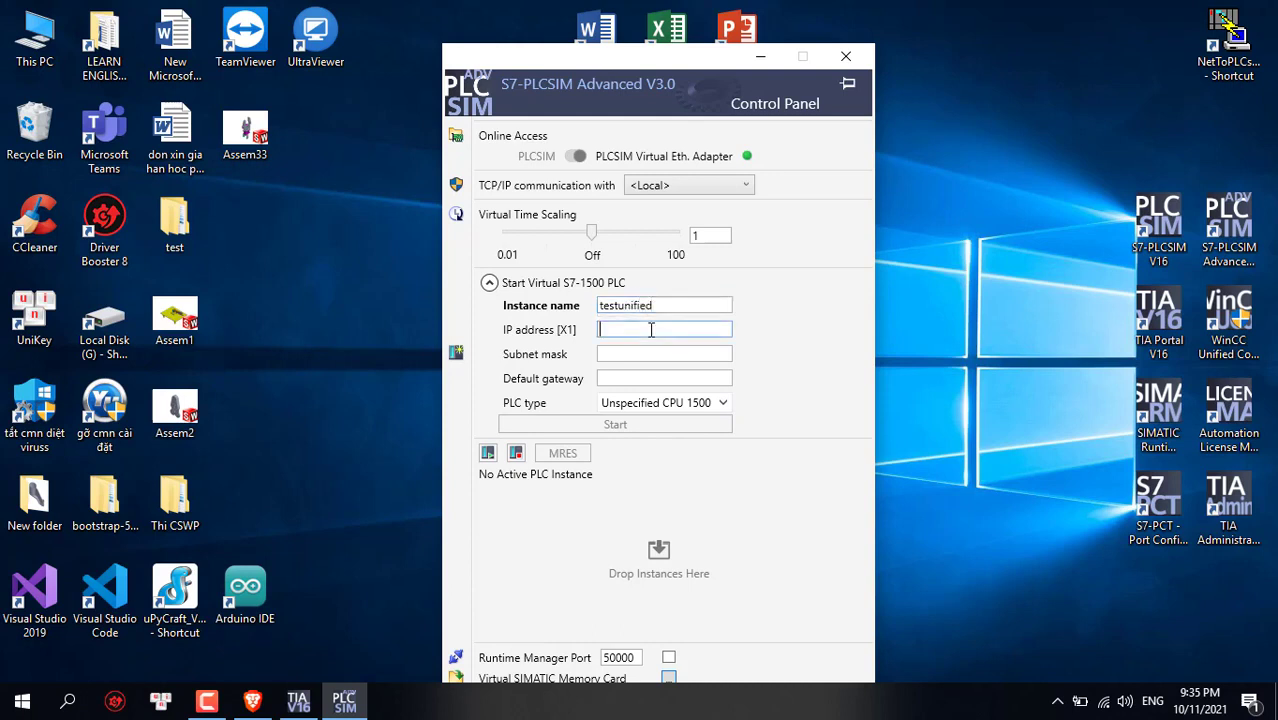
text(192.168)
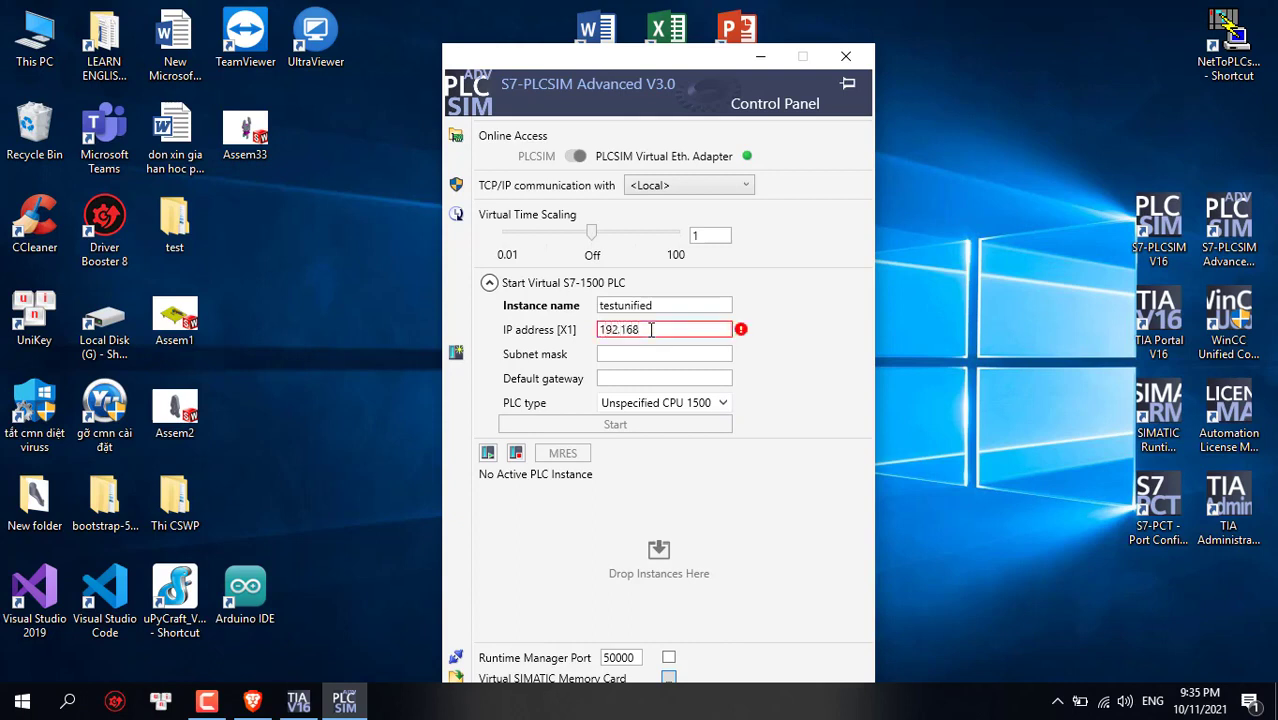
text(.0.1)
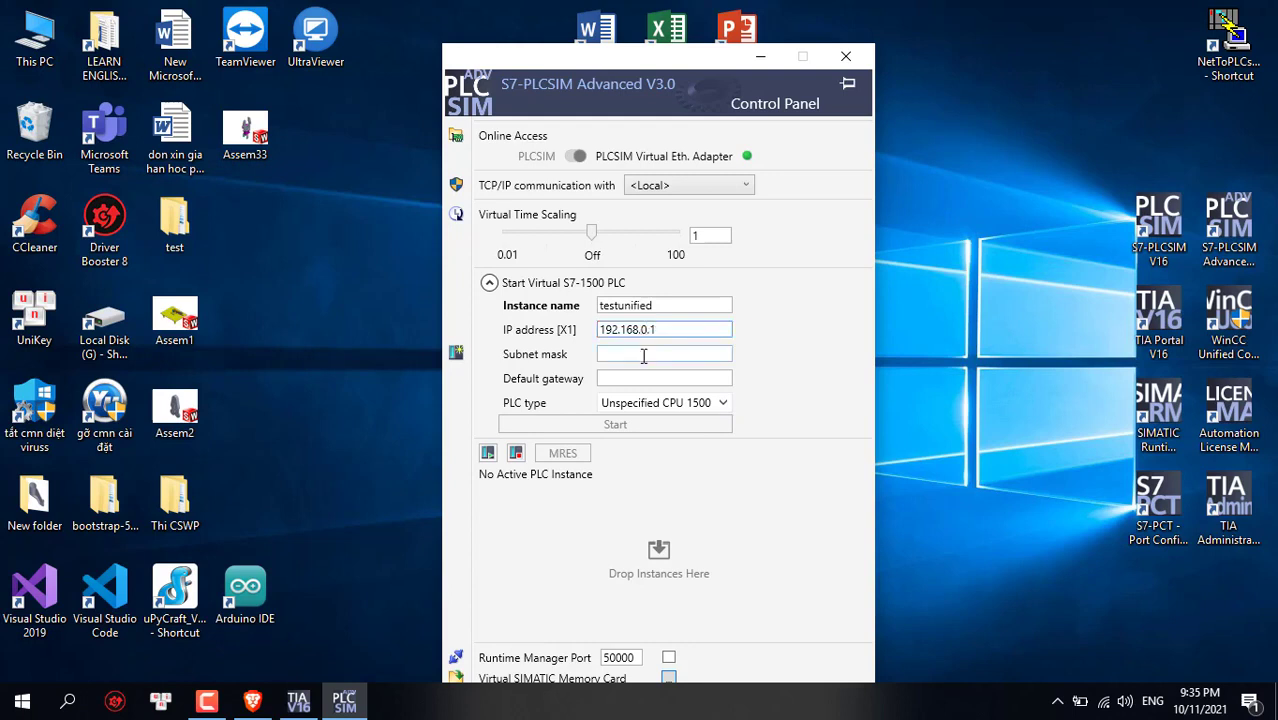
click(643, 356)
text(255.)
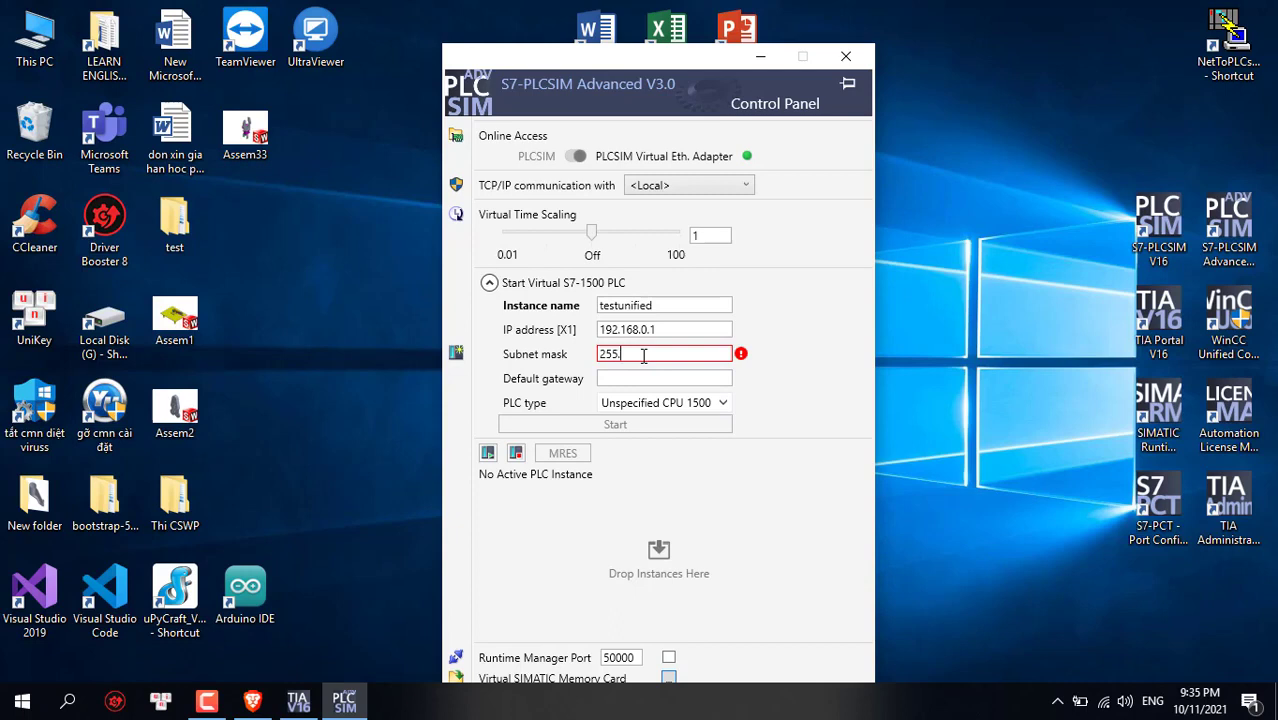
text(255.255.0)
click(298, 701)
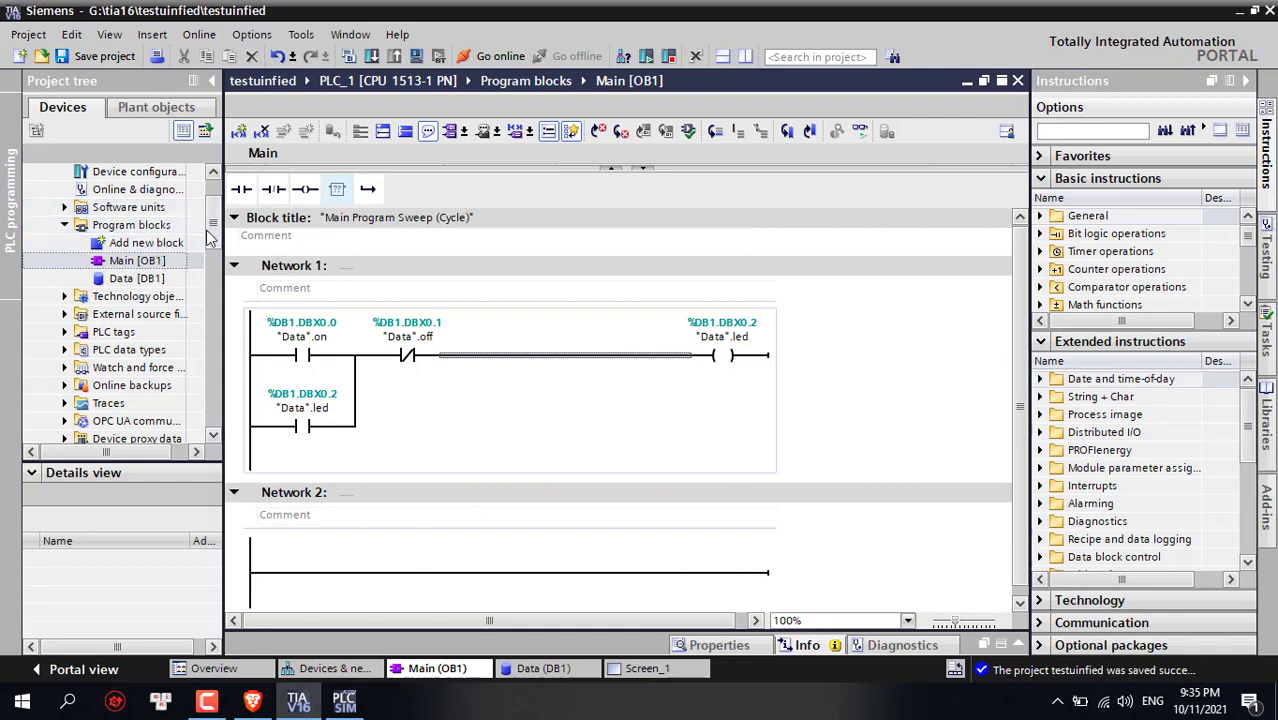
Check PLC_1's CPU Ethernet address 192.168.0.1 / 255.255.255.0 in Device configuration properties
scroll(155, 240, up, 2)
double_click(152, 245)
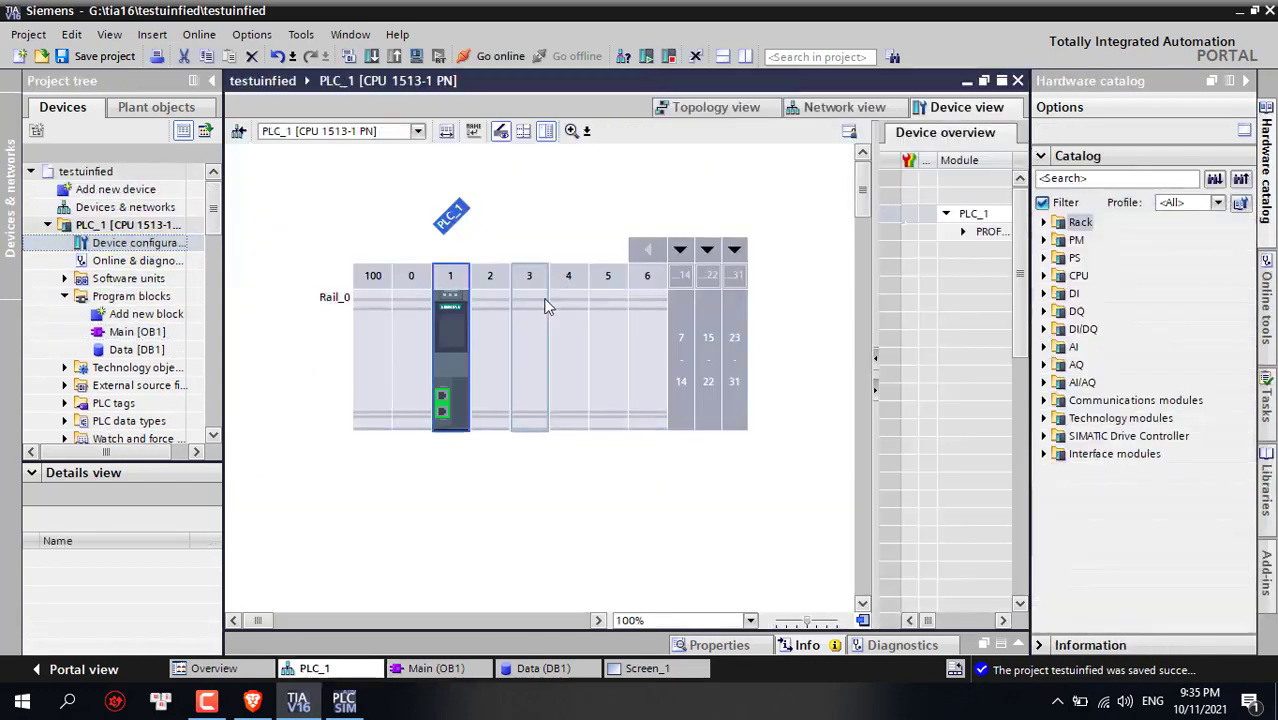
right_click(458, 332)
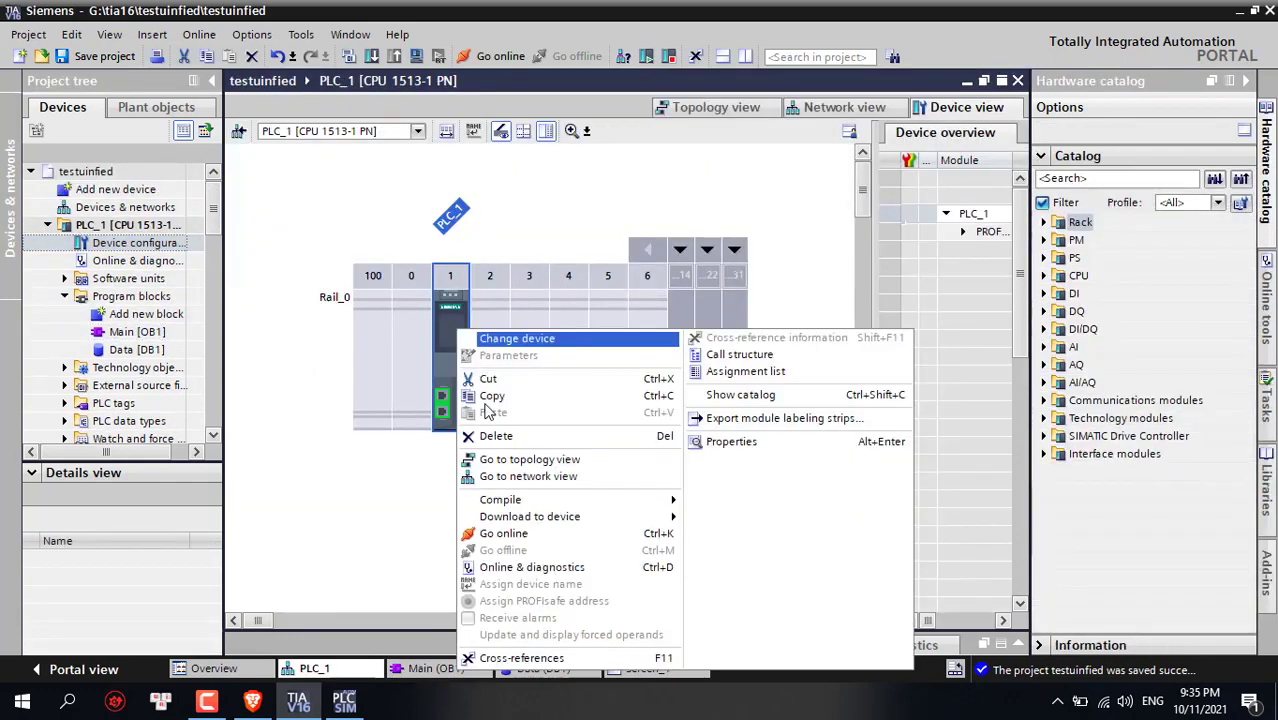
click(740, 442)
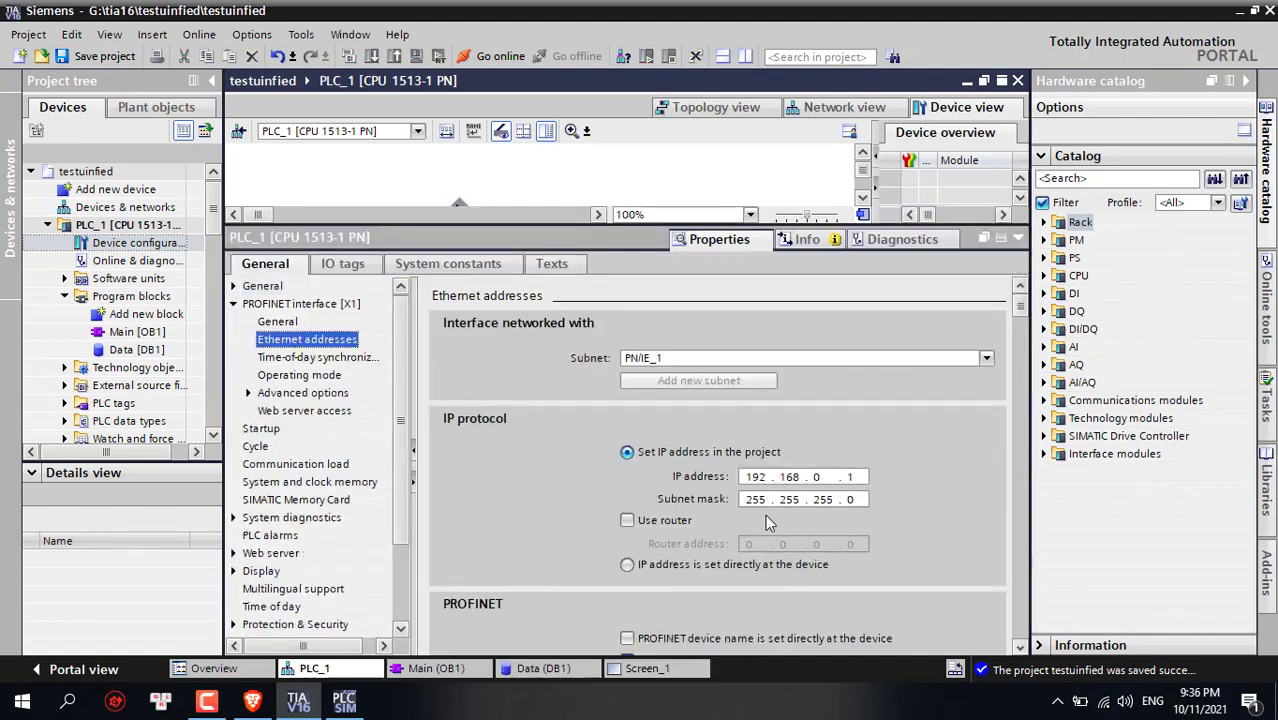
click(1018, 238)
click(343, 700)
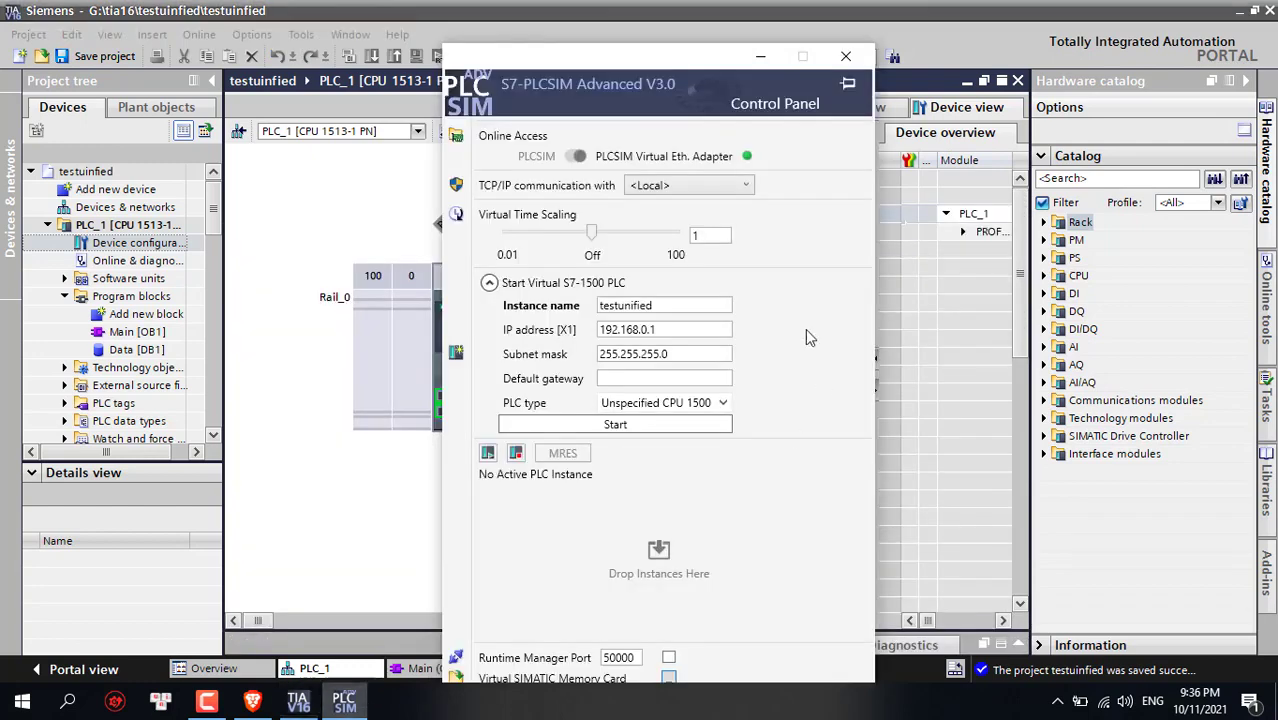
Start the testunified virtual S7-1500 PLC and minimize the simulator
click(680, 430)
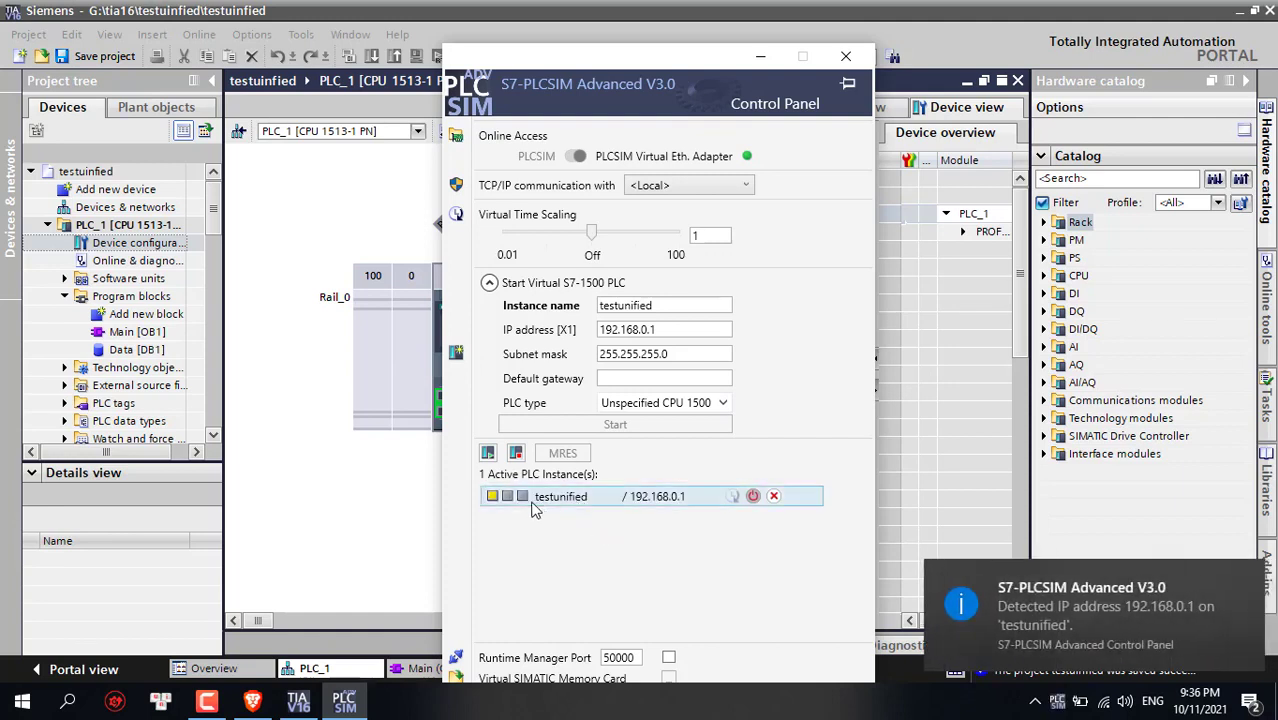
click(759, 57)
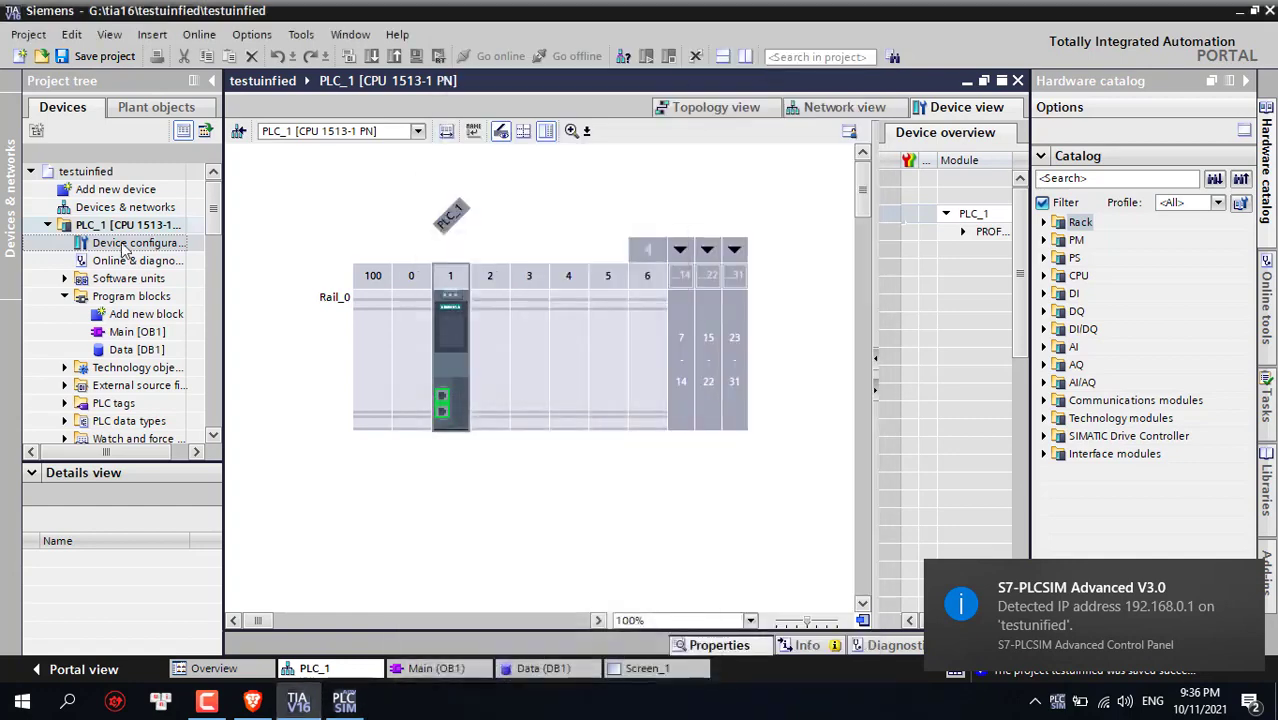
Open the Main [OB1] ladder program and start a download to the PLC
click(124, 334)
double_click(124, 334)
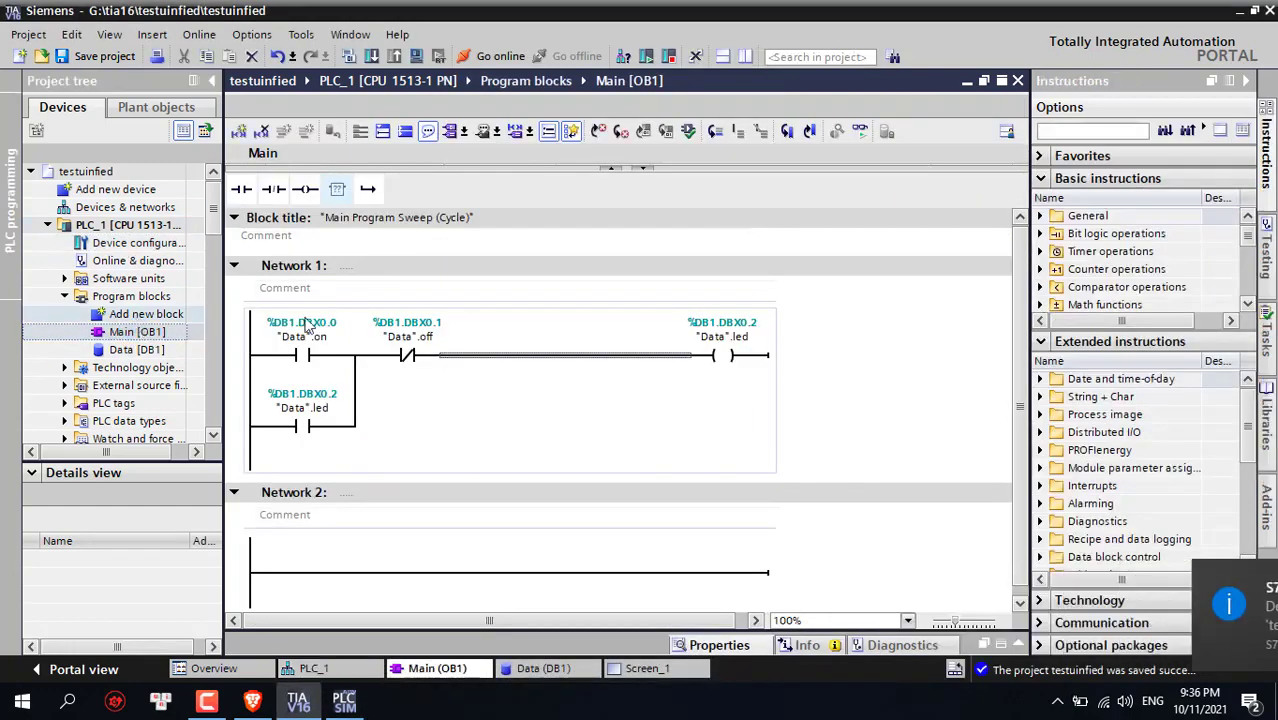
click(371, 58)
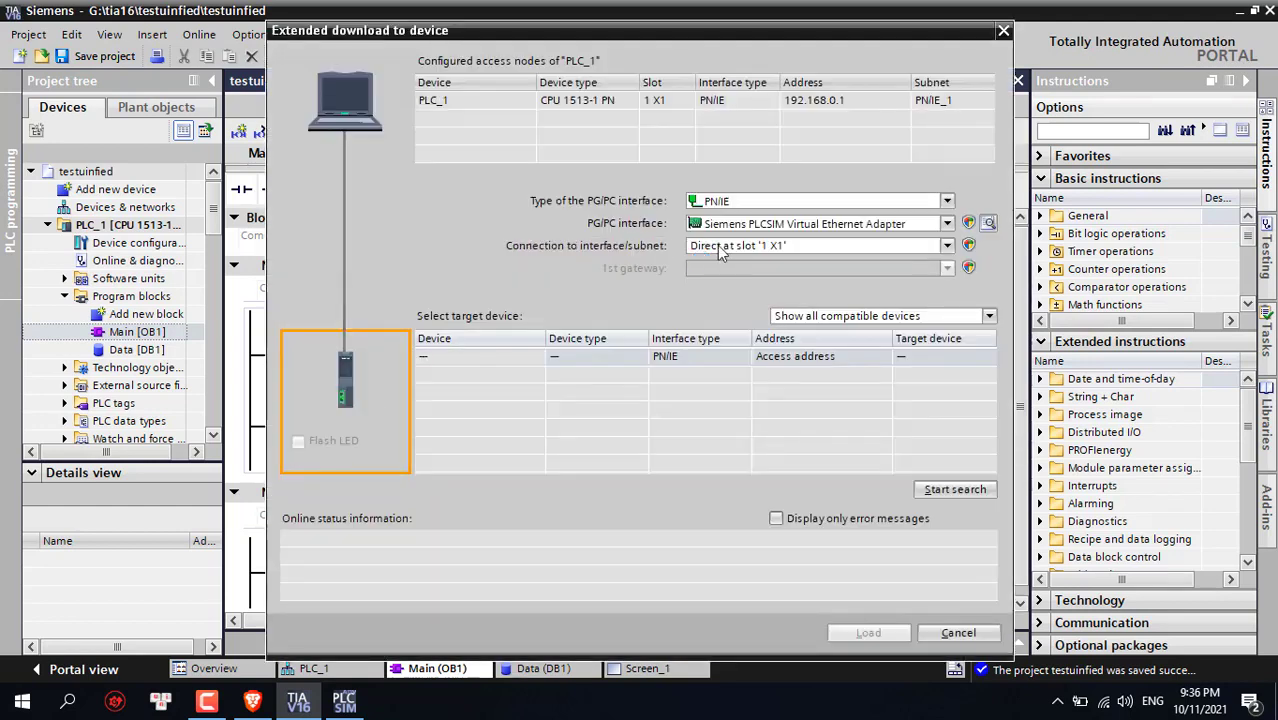
Use PLCSIM Virtual Ethernet Adapter on PN/IE_1, find CPUcommon at 192.168.0.1, and load
click(945, 224)
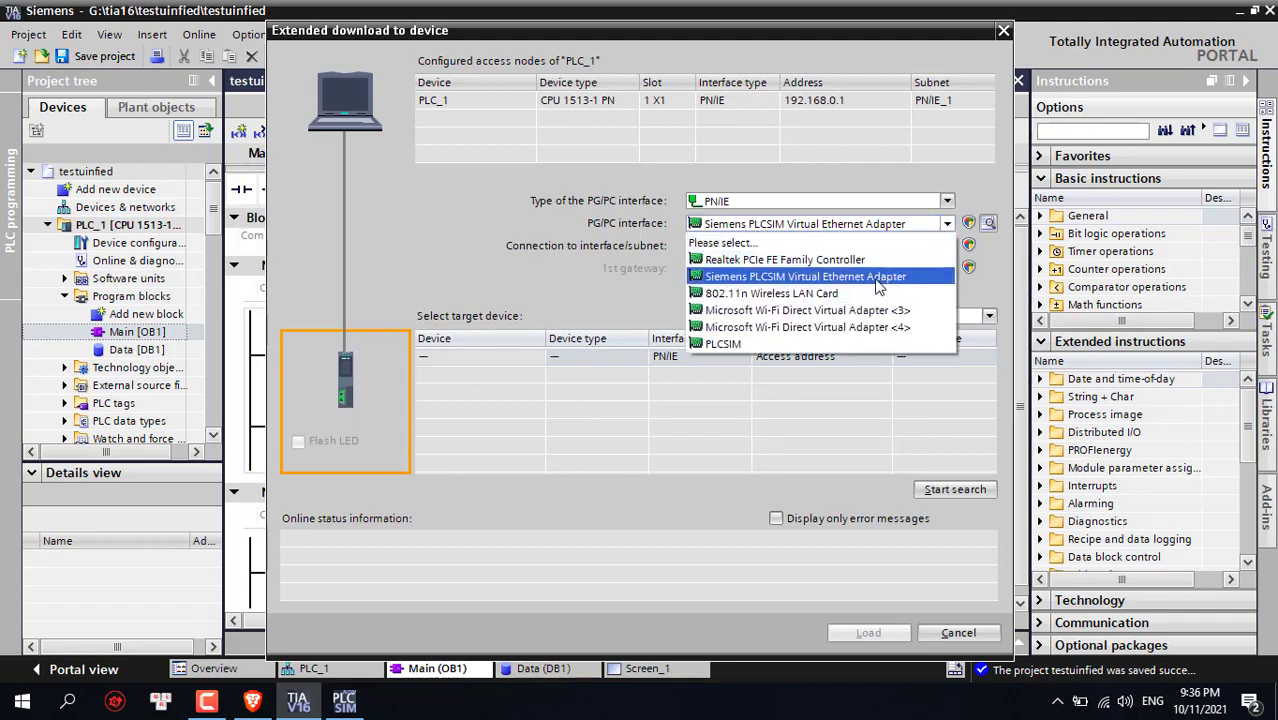
click(877, 284)
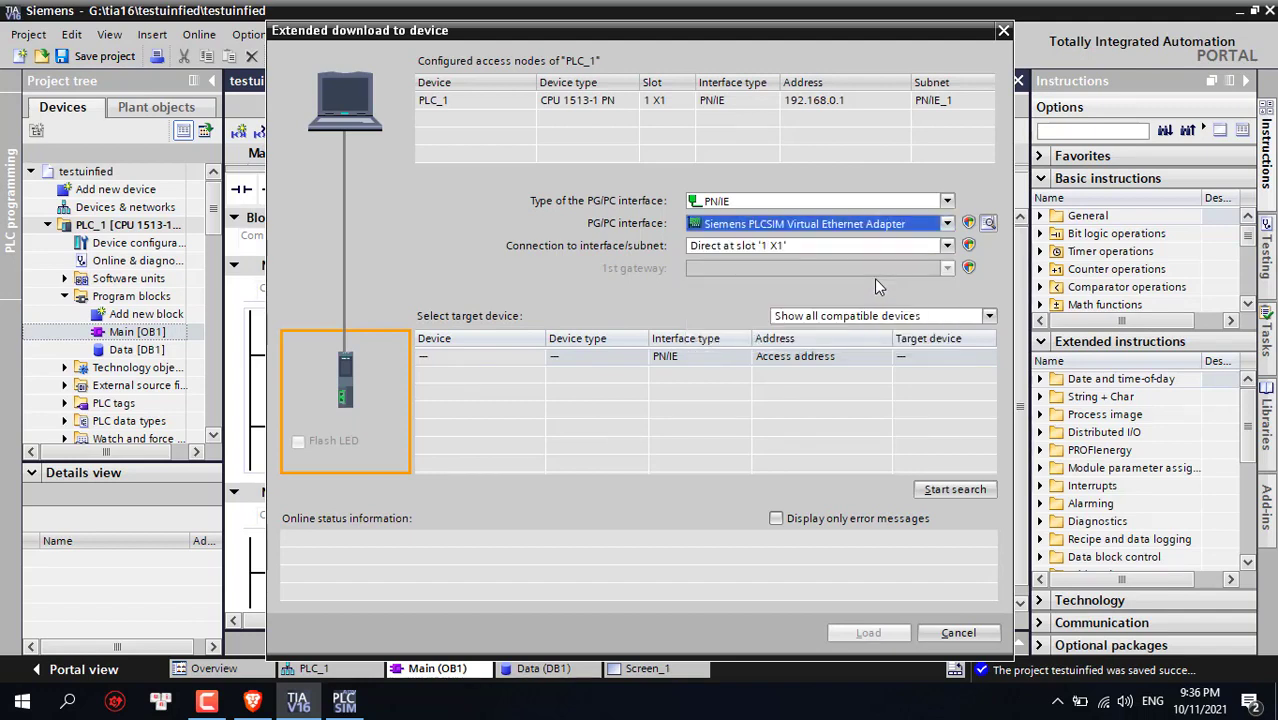
click(946, 245)
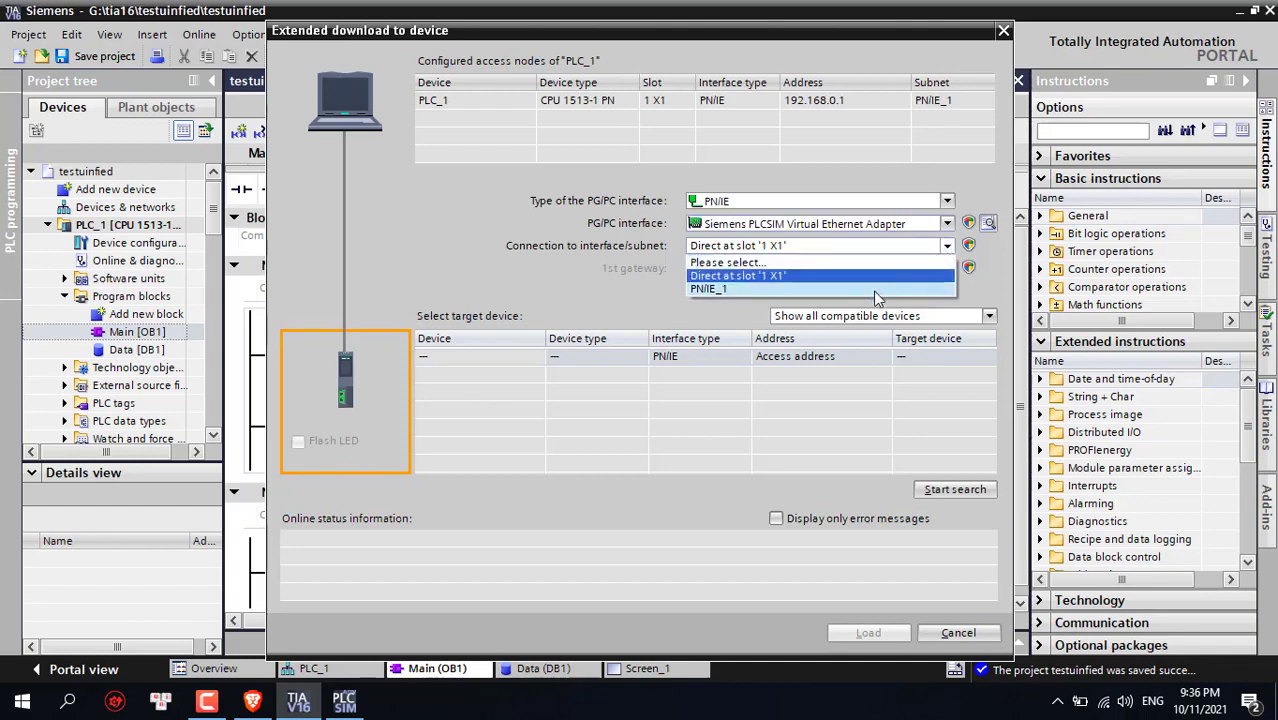
click(875, 290)
click(976, 316)
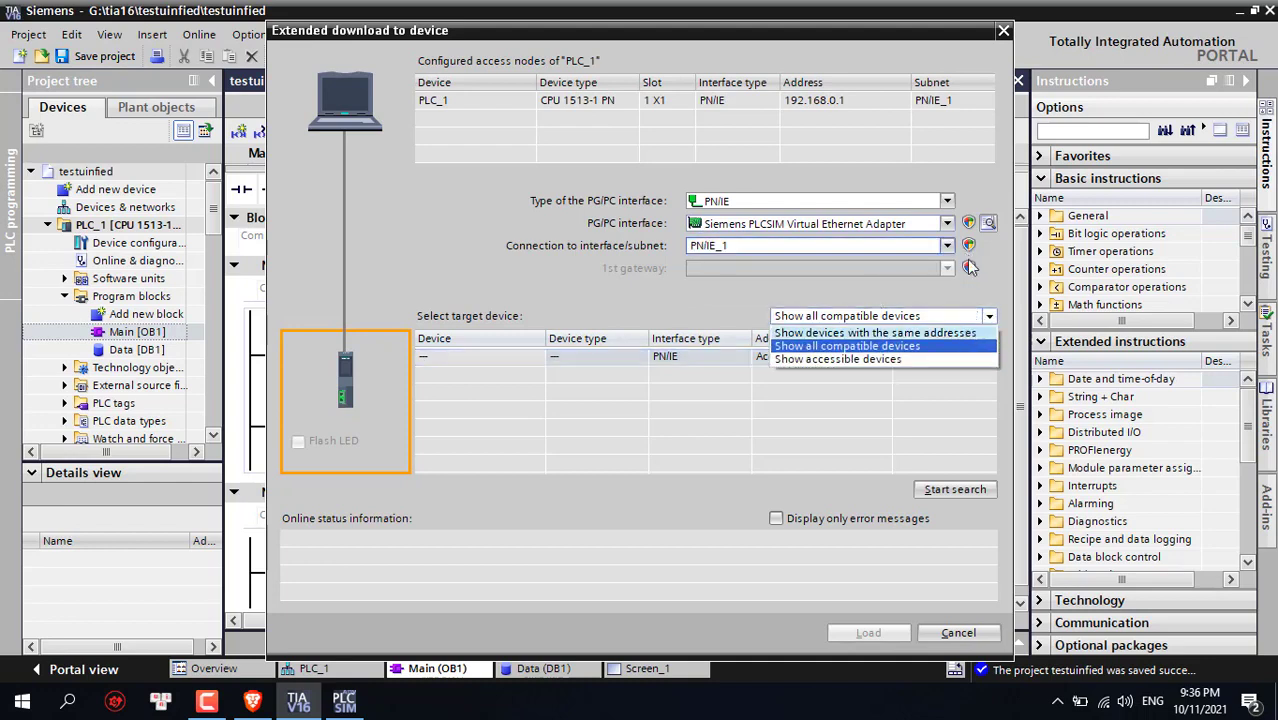
click(987, 318)
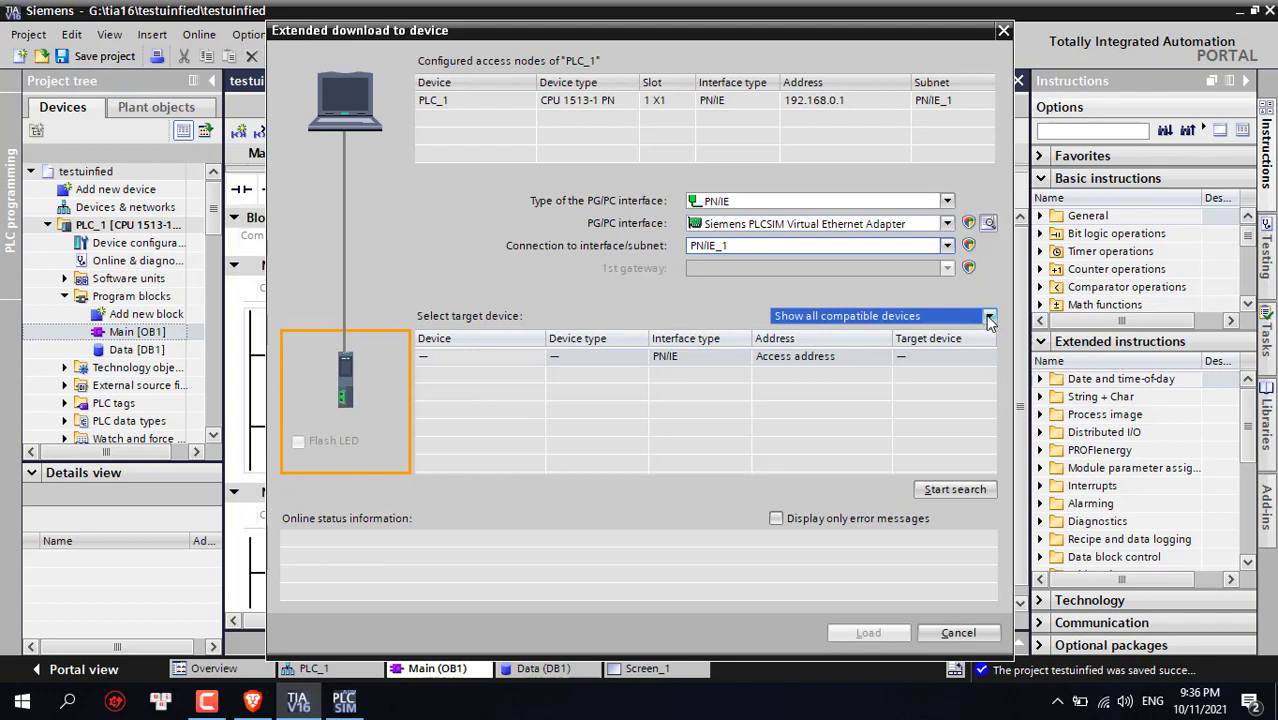
click(987, 318)
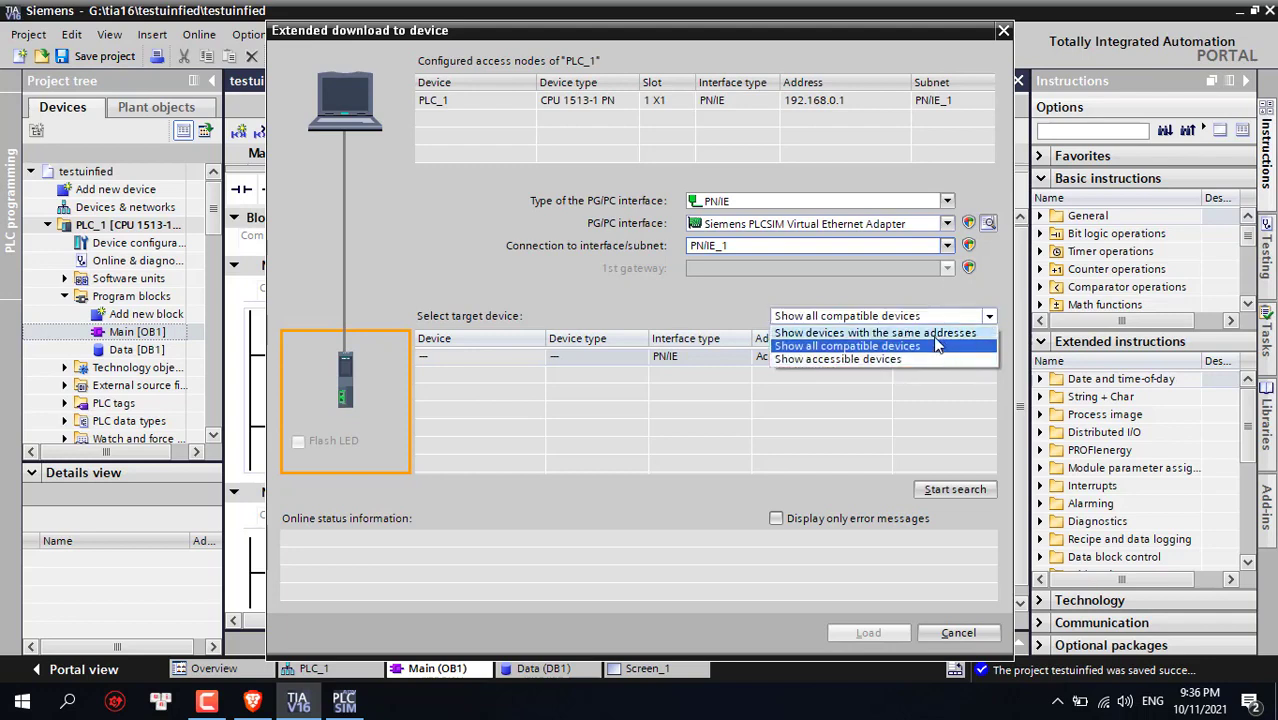
click(930, 332)
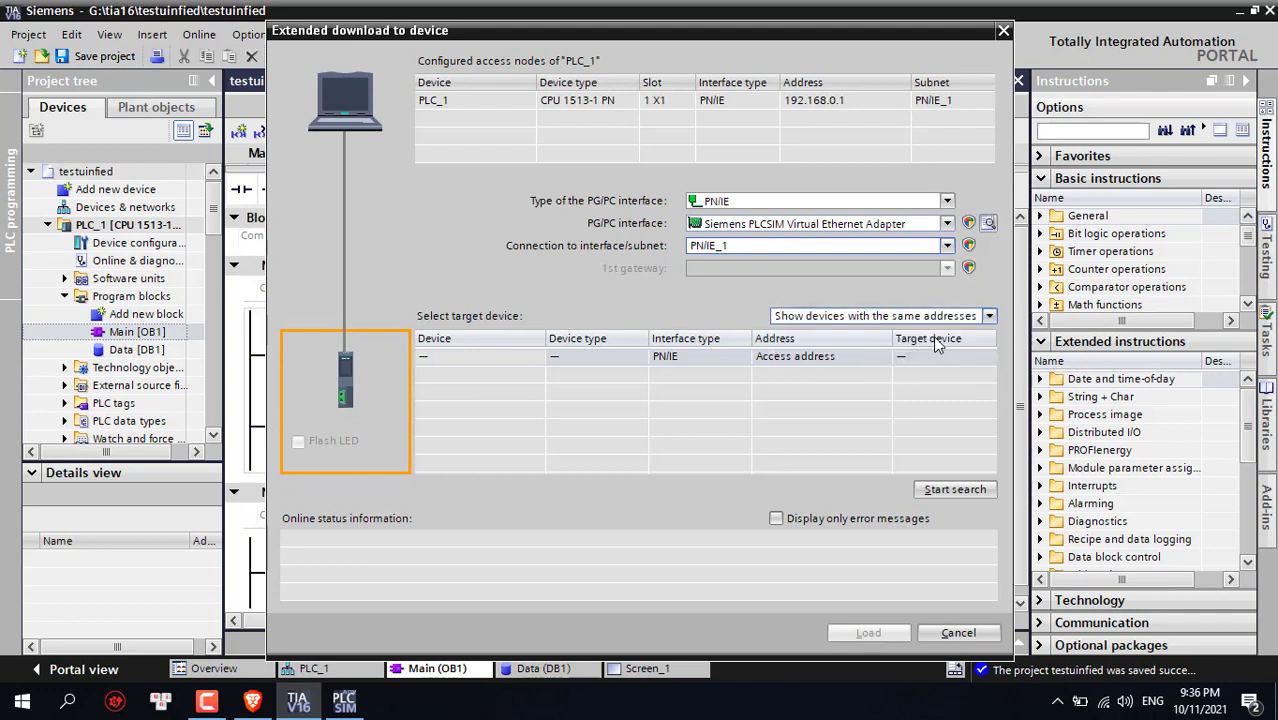
click(960, 494)
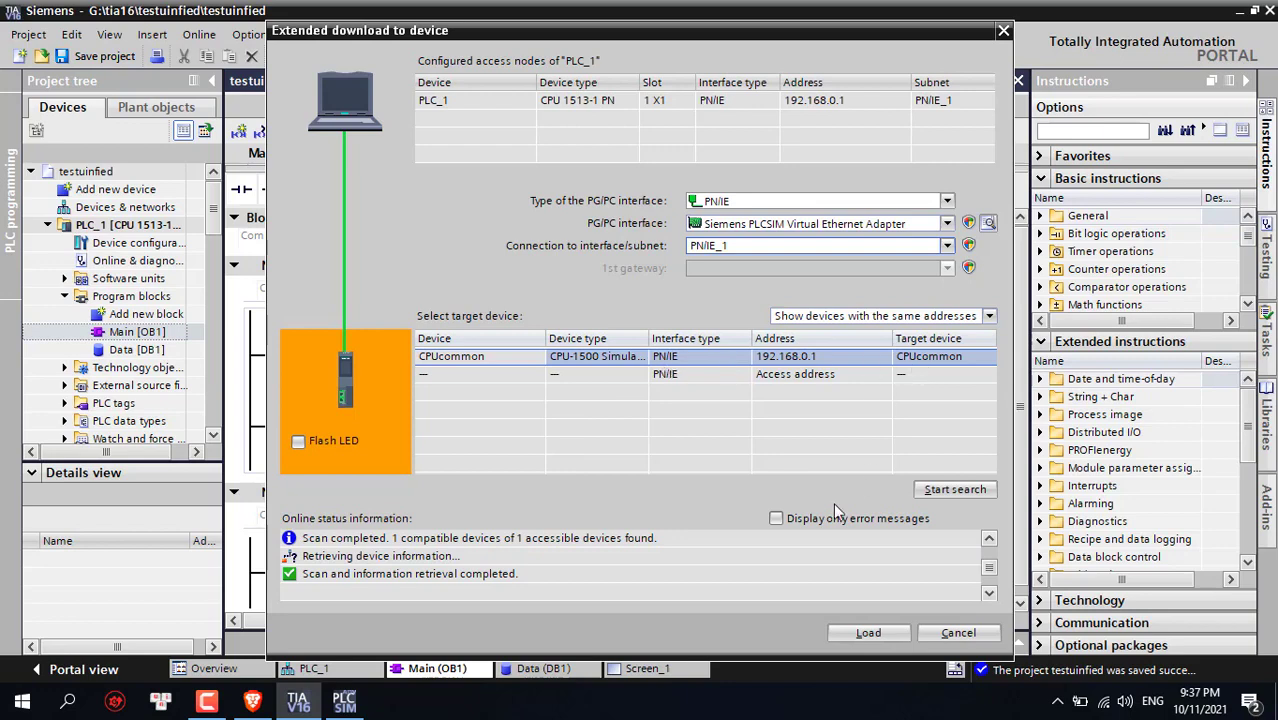
click(868, 633)
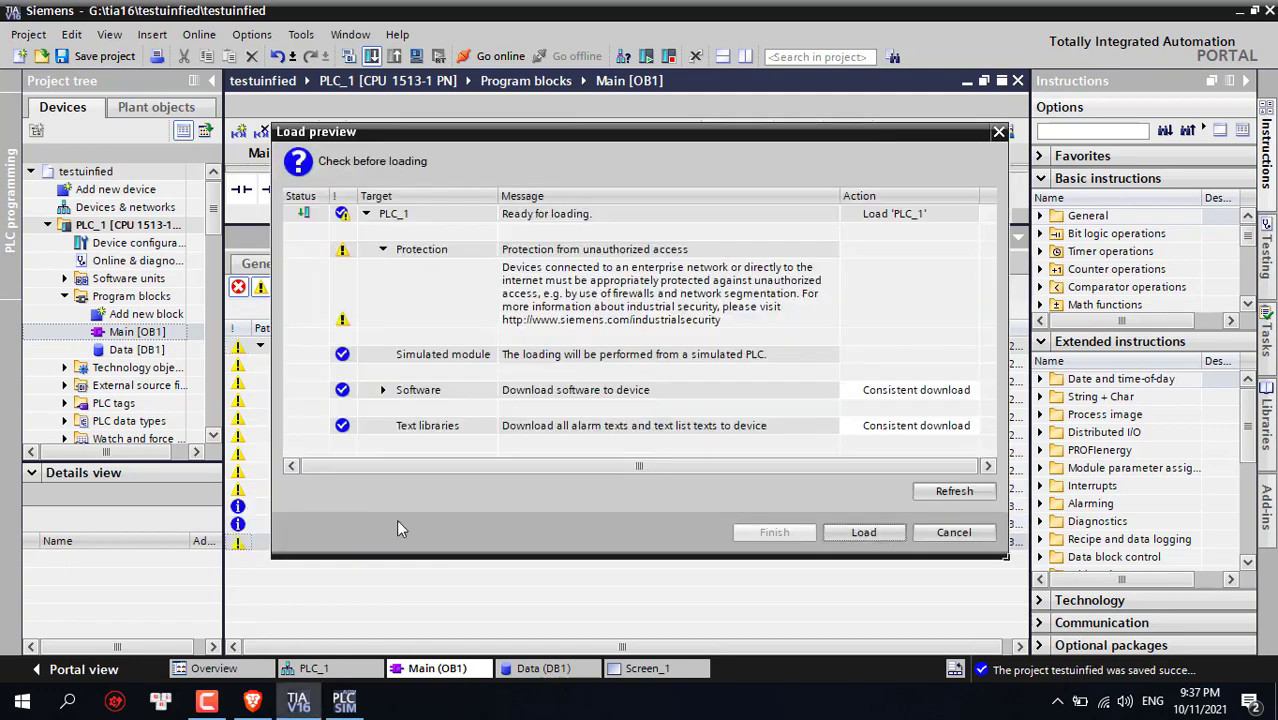
Load PLC_1 to the simulated CPU with 'Start module' selected and finish
click(872, 531)
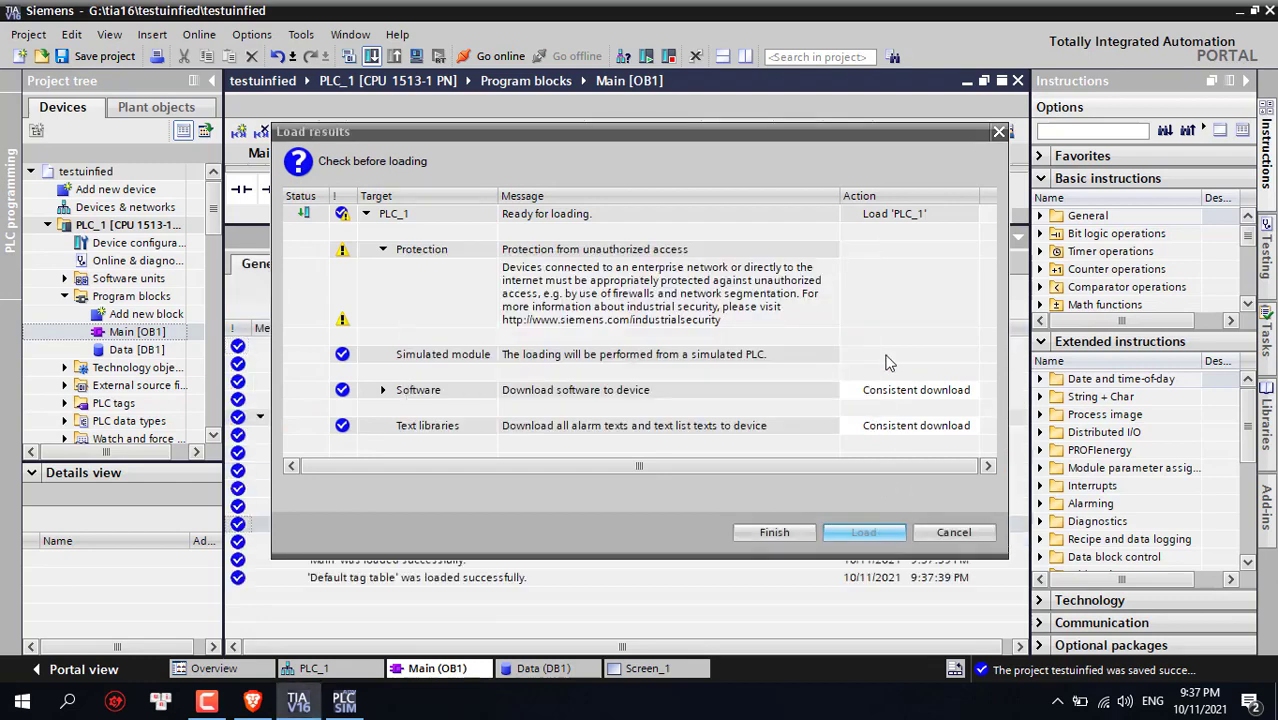
click(933, 250)
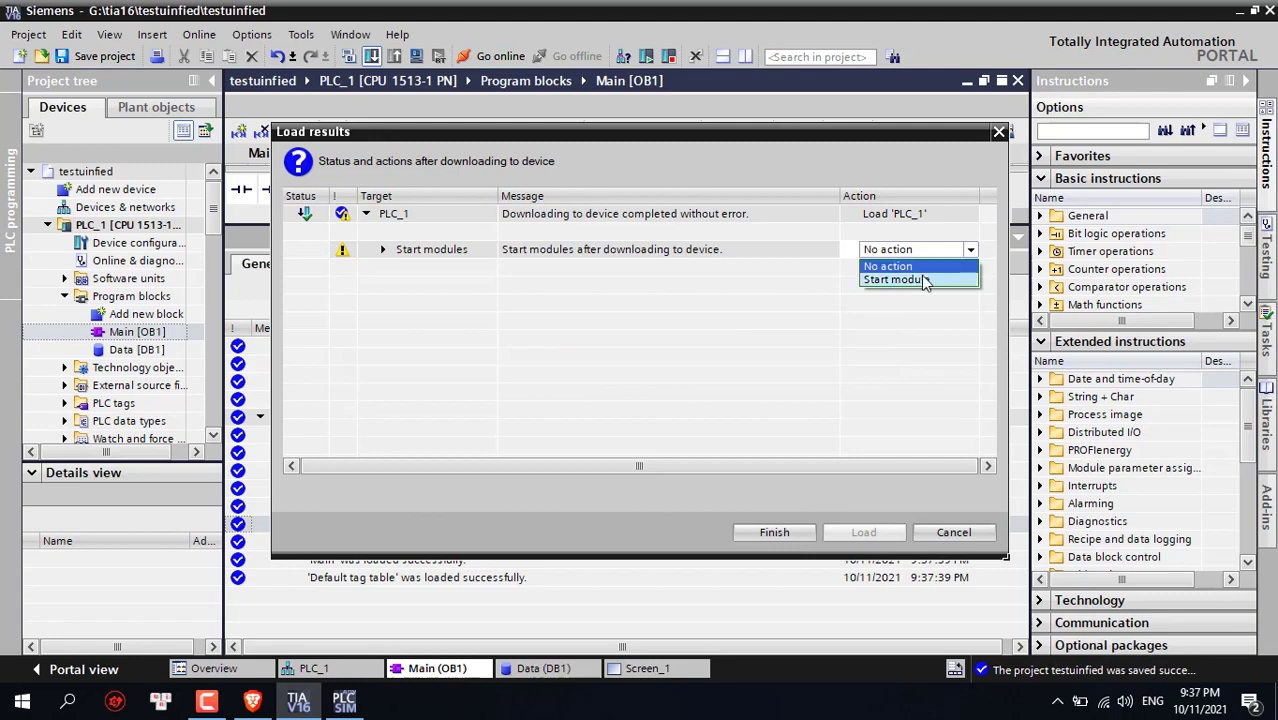
click(931, 279)
click(774, 532)
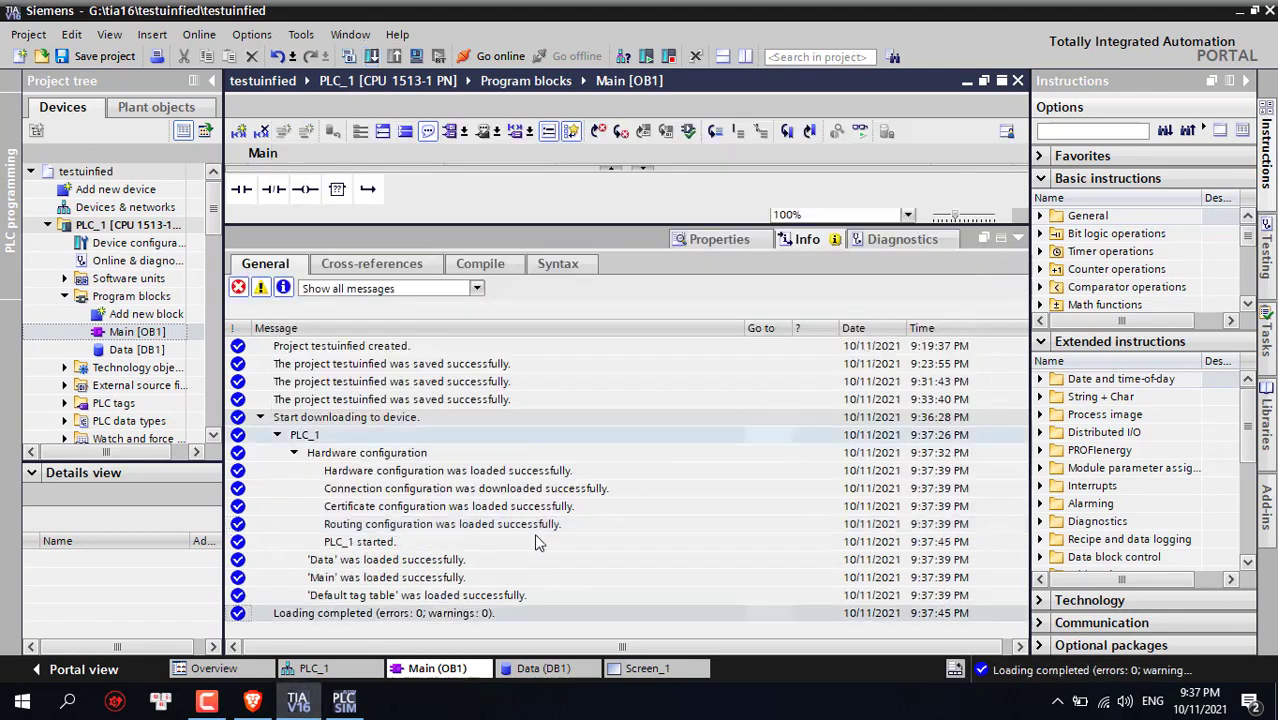
Glance at PLCSIM, open HMI_RT_1's Screen_1, and minimise TIA Portal
click(1017, 239)
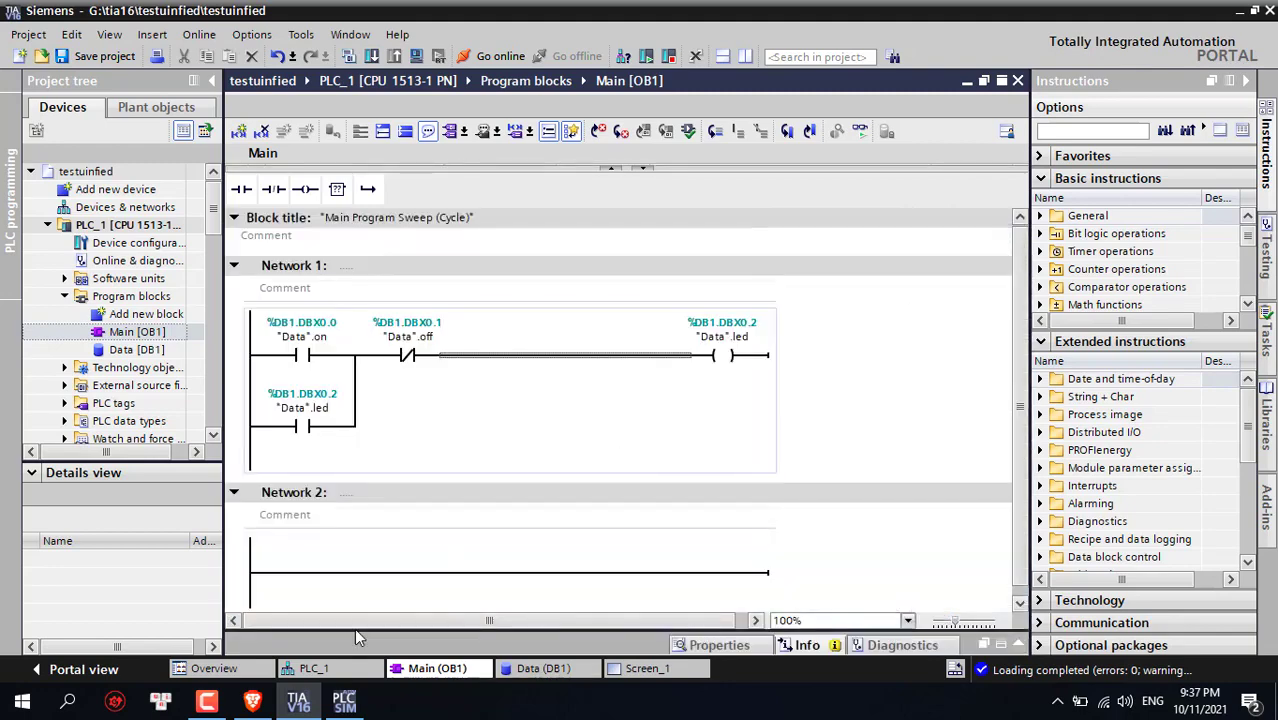
click(343, 703)
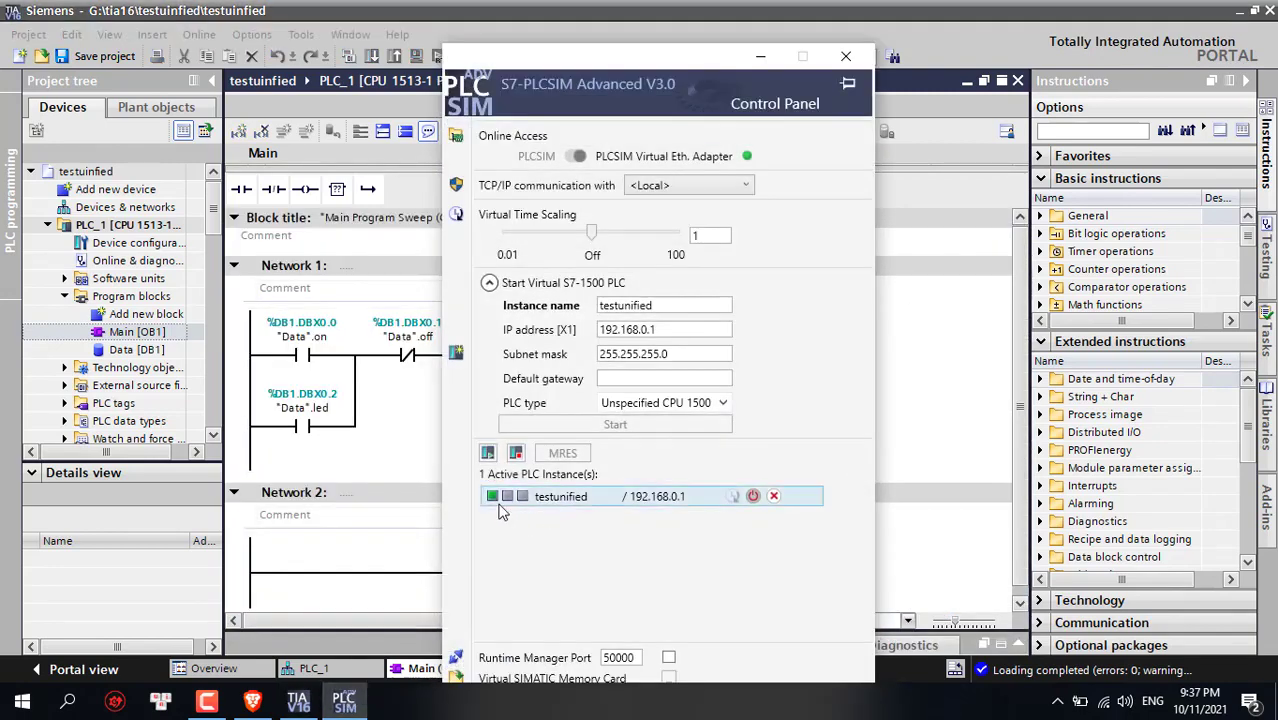
click(761, 57)
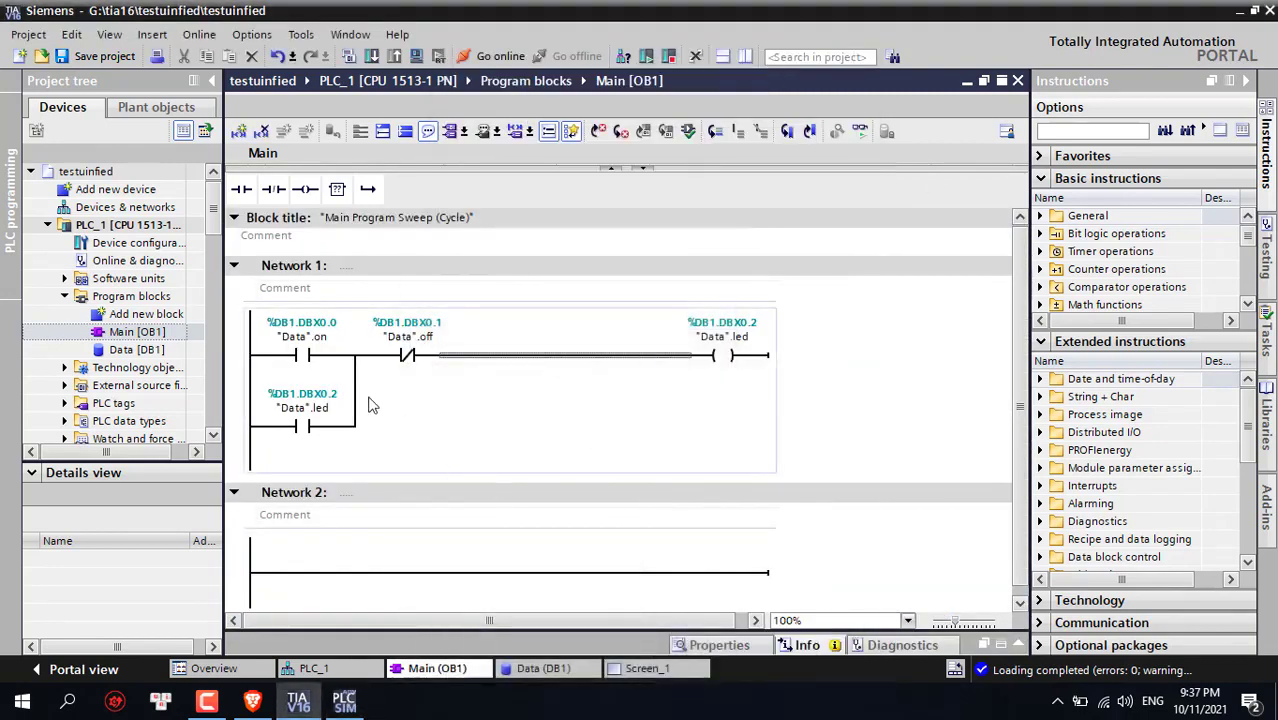
scroll(165, 330, down, 7)
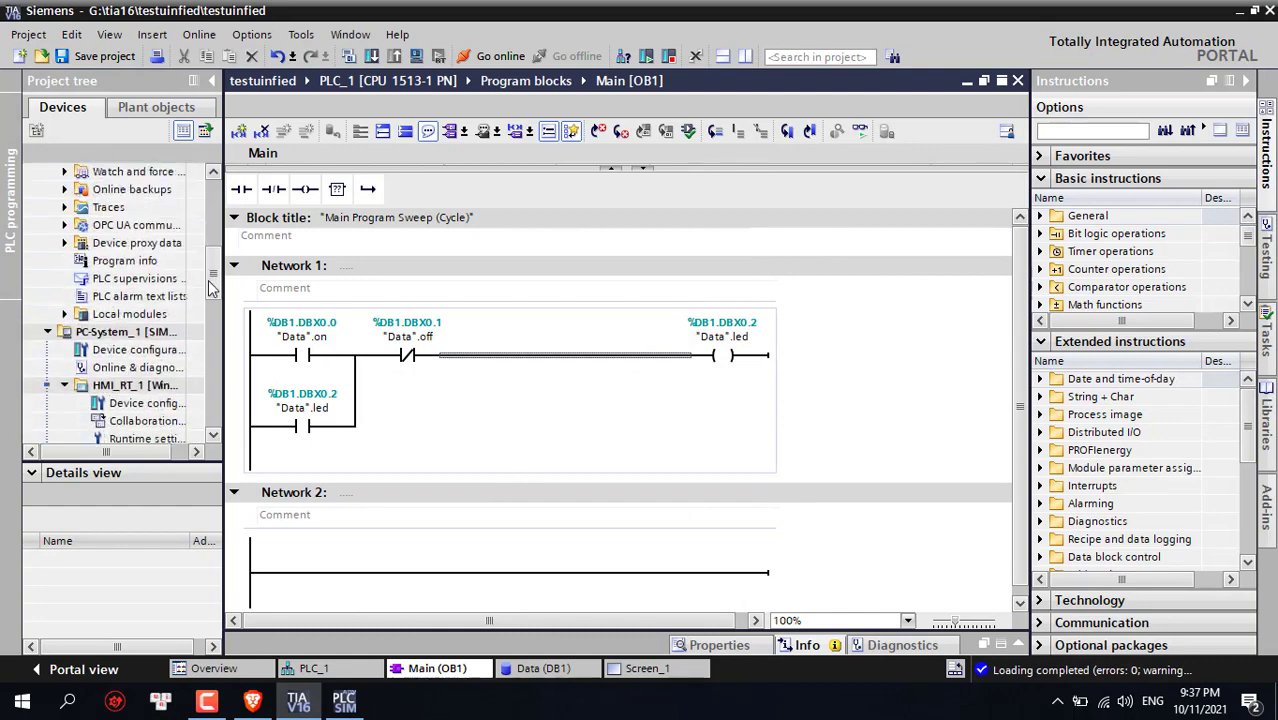
double_click(150, 350)
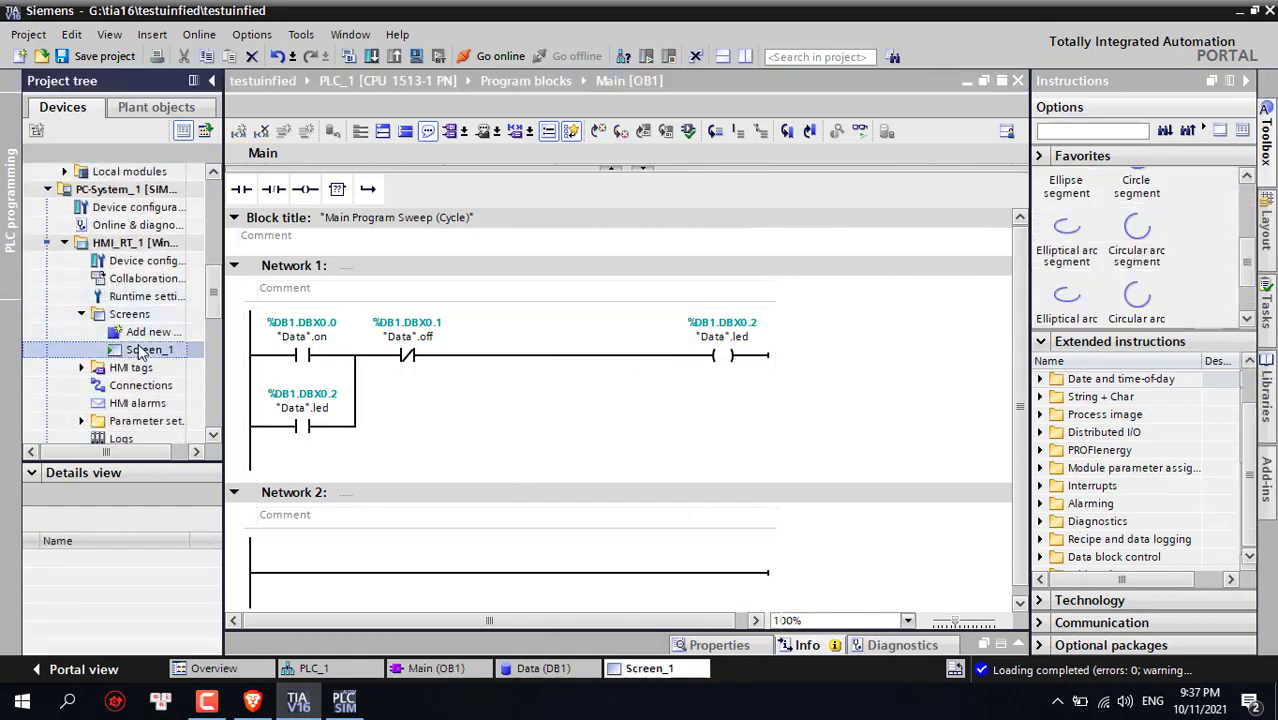
click(1238, 12)
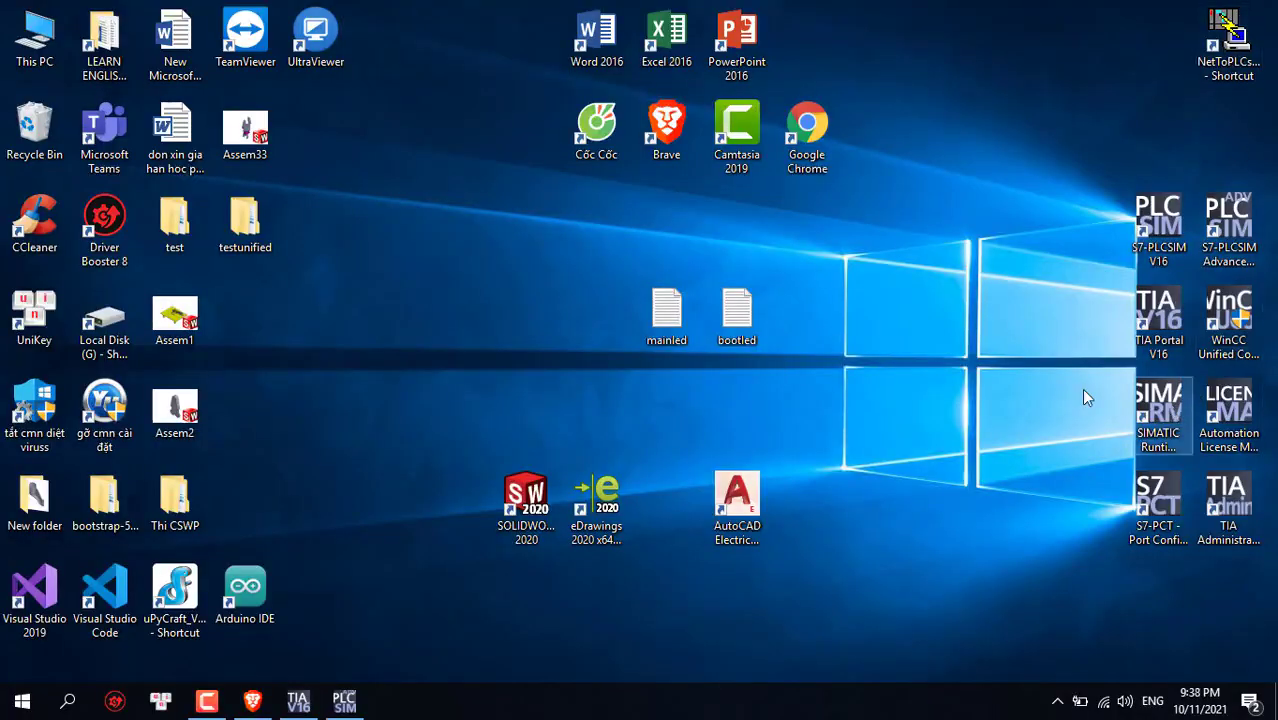
Delete Project4 in SIMATIC Runtime Manager, keeping Project10, and return to TIA Portal
key(s)
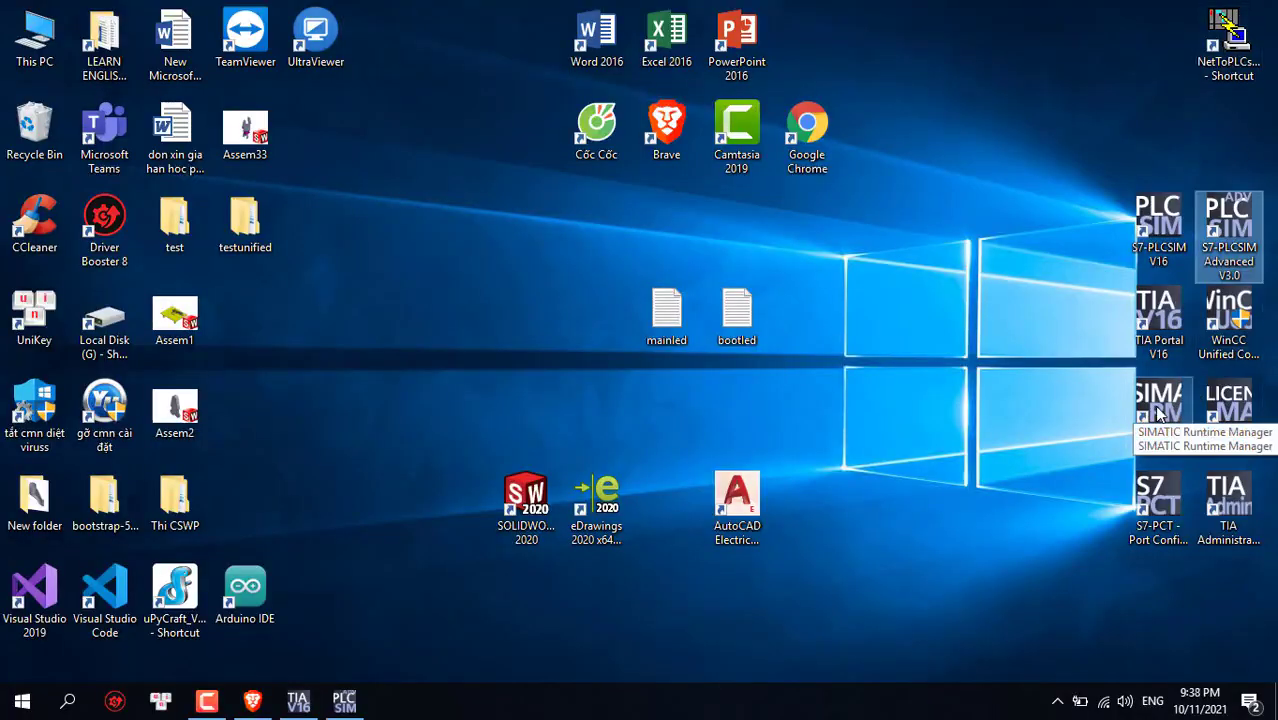
double_click(1158, 412)
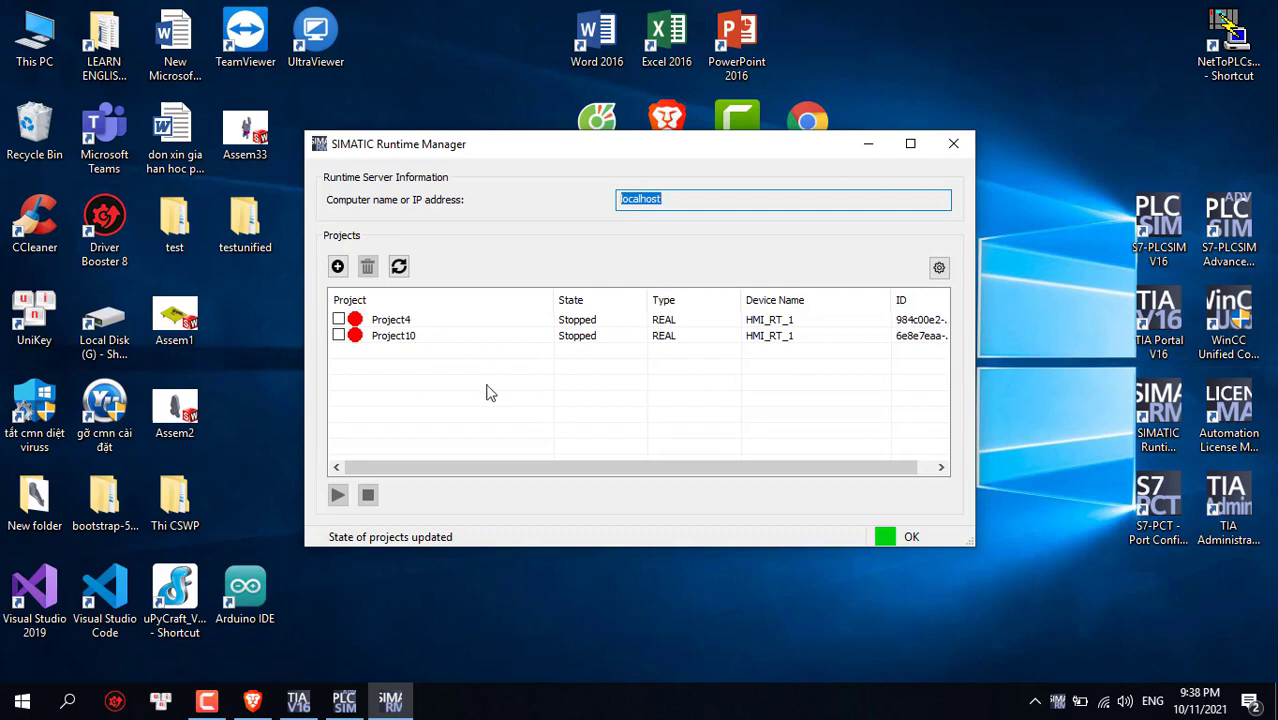
click(339, 319)
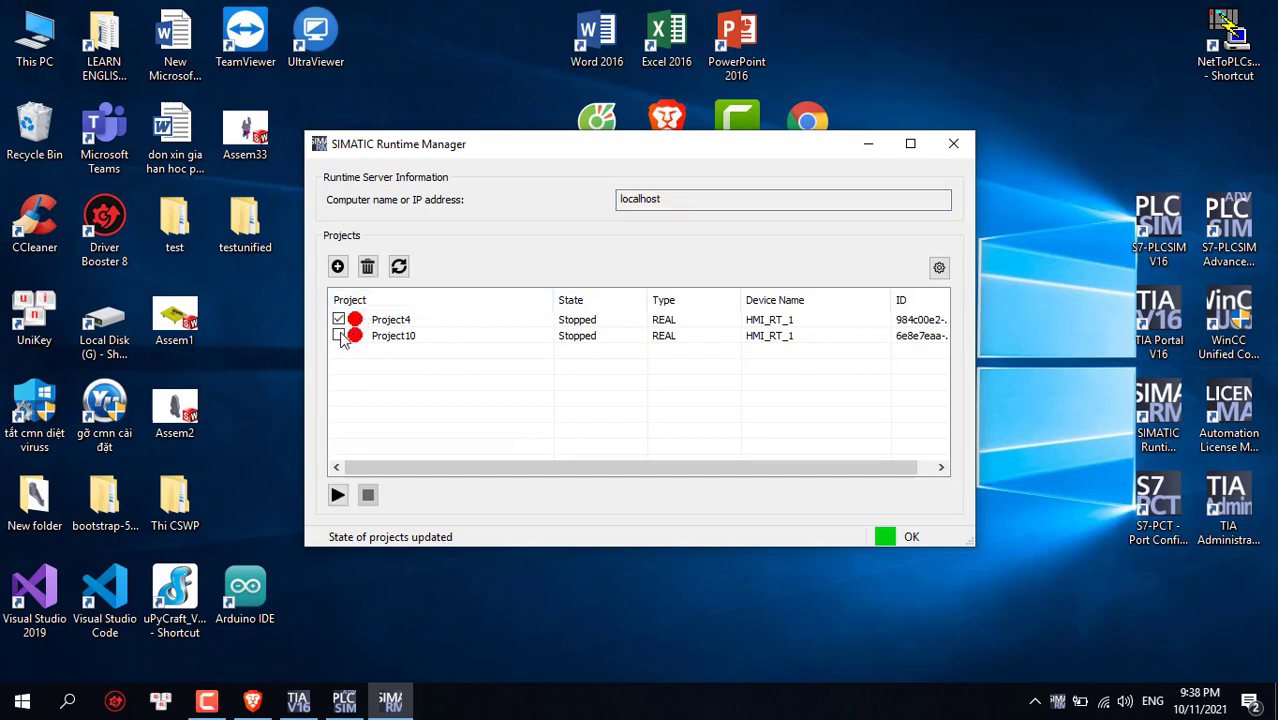
click(339, 335)
click(339, 319)
click(367, 266)
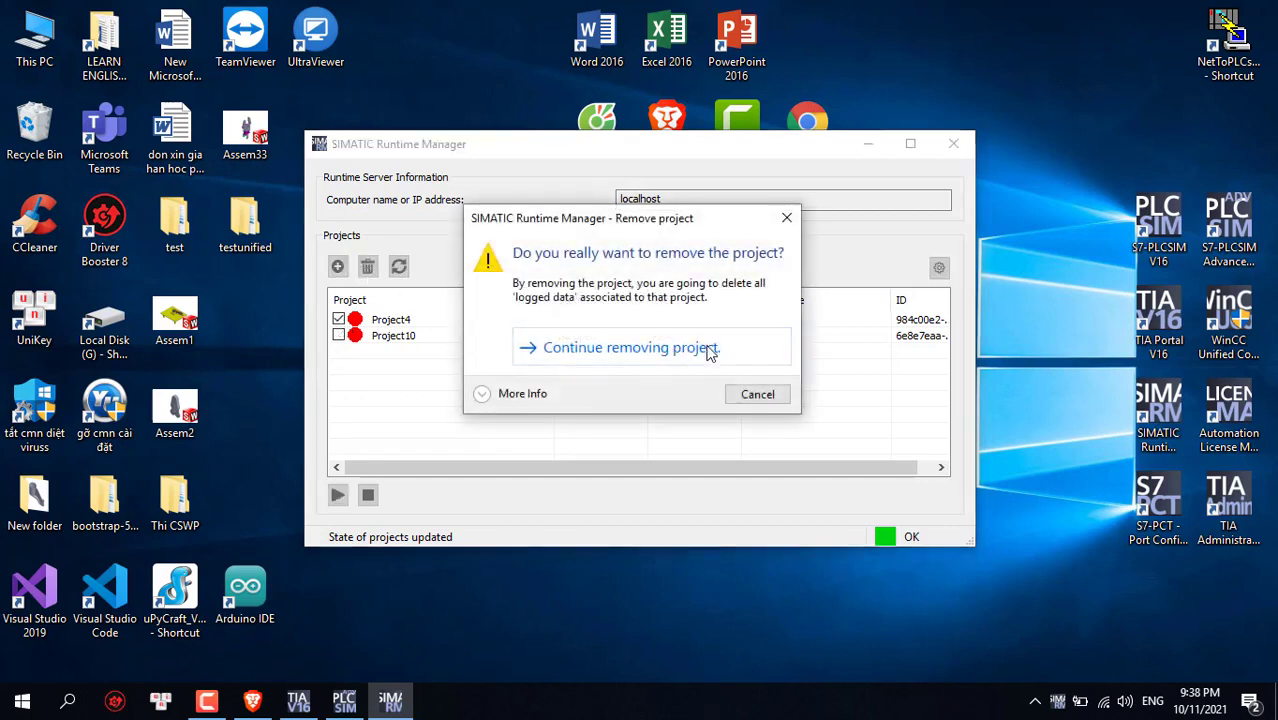
click(660, 348)
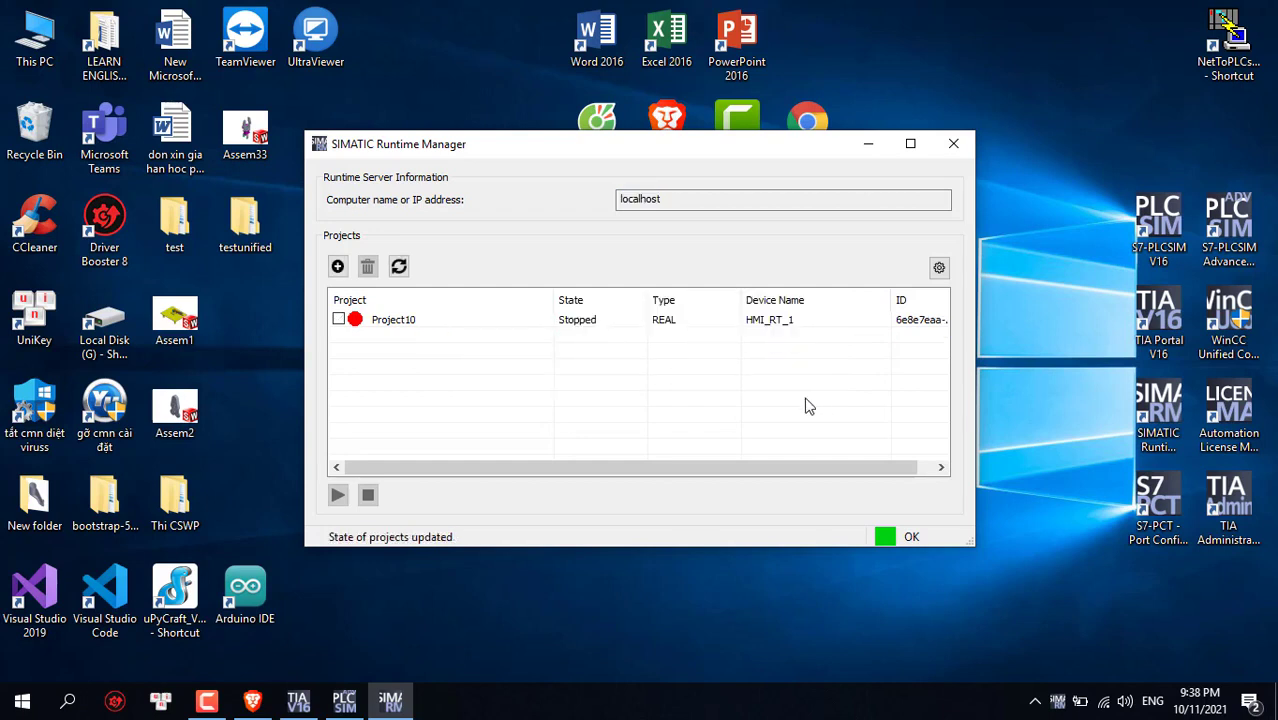
click(298, 702)
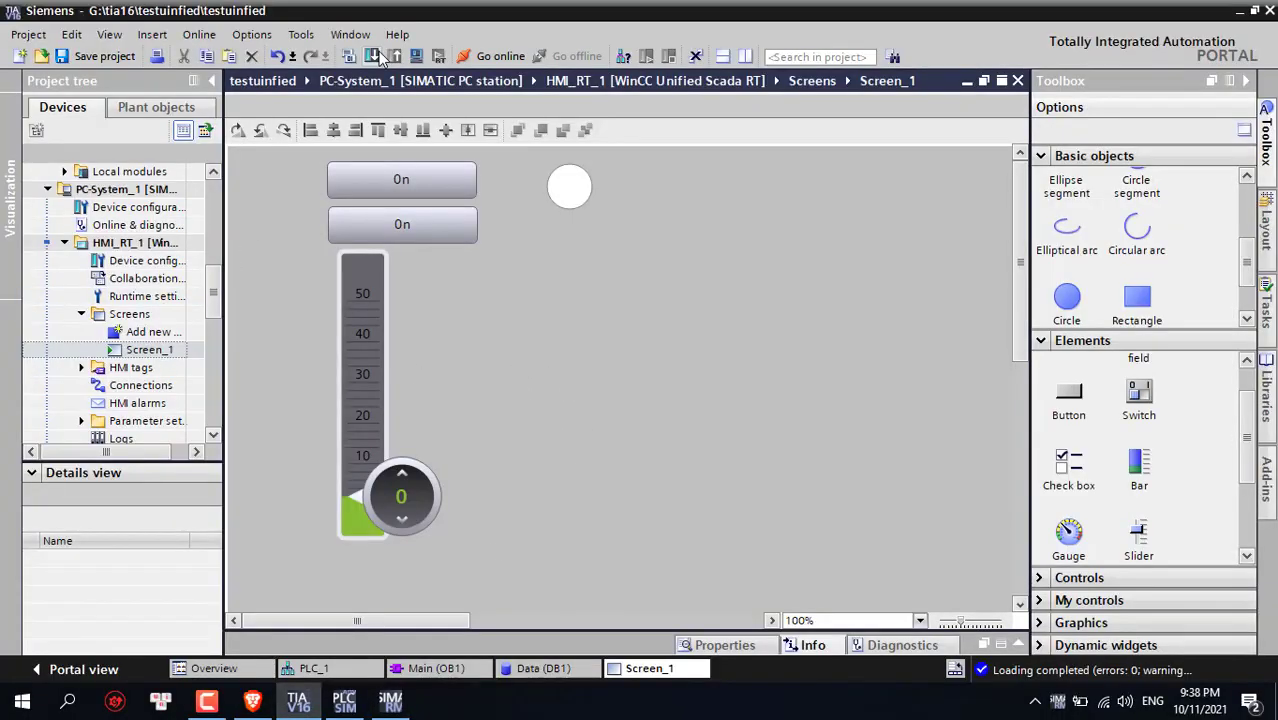
Compile HMI_RT_1 and target the runtime device by name at localhost
click(348, 56)
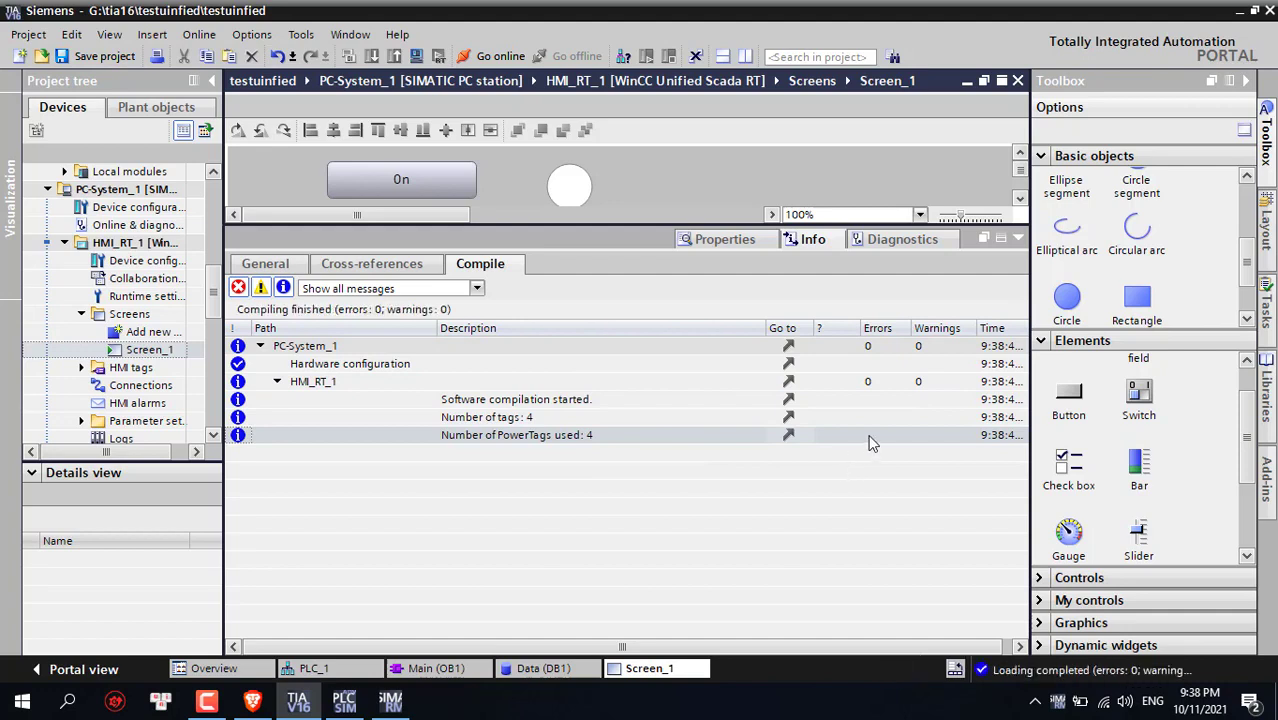
click(1017, 238)
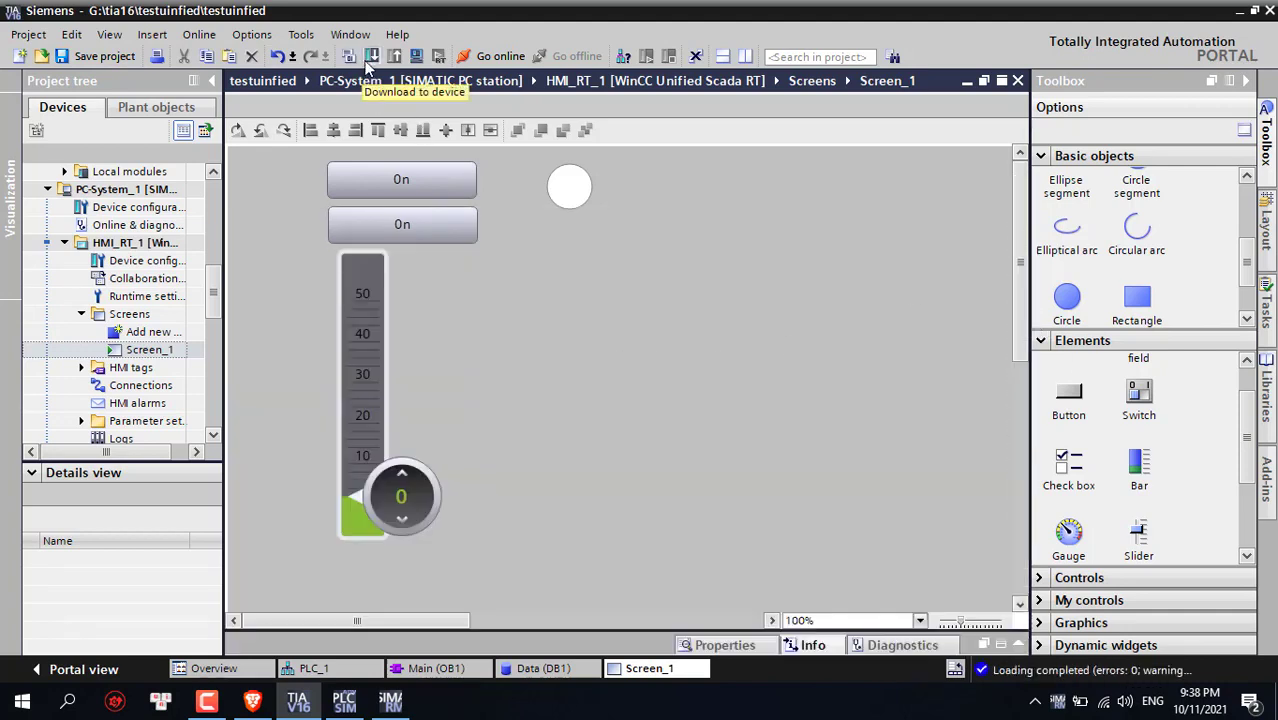
click(369, 60)
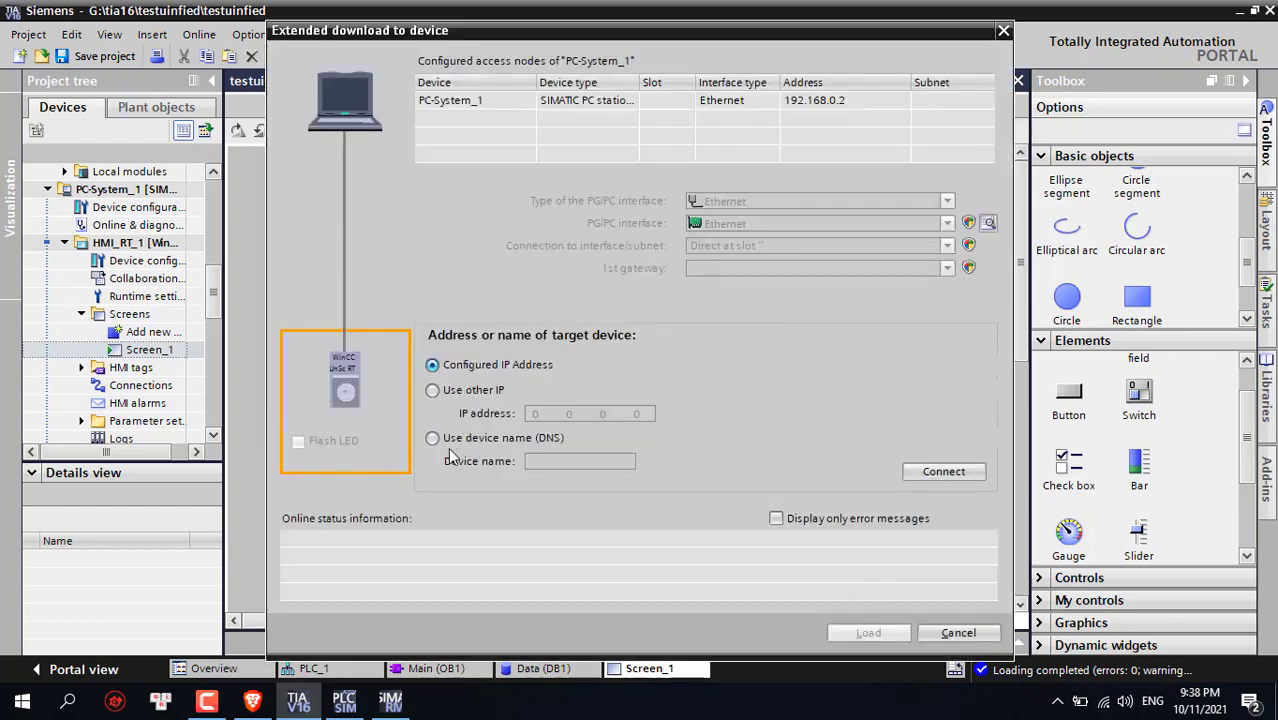
click(511, 440)
click(390, 702)
drag(717, 198, 588, 199)
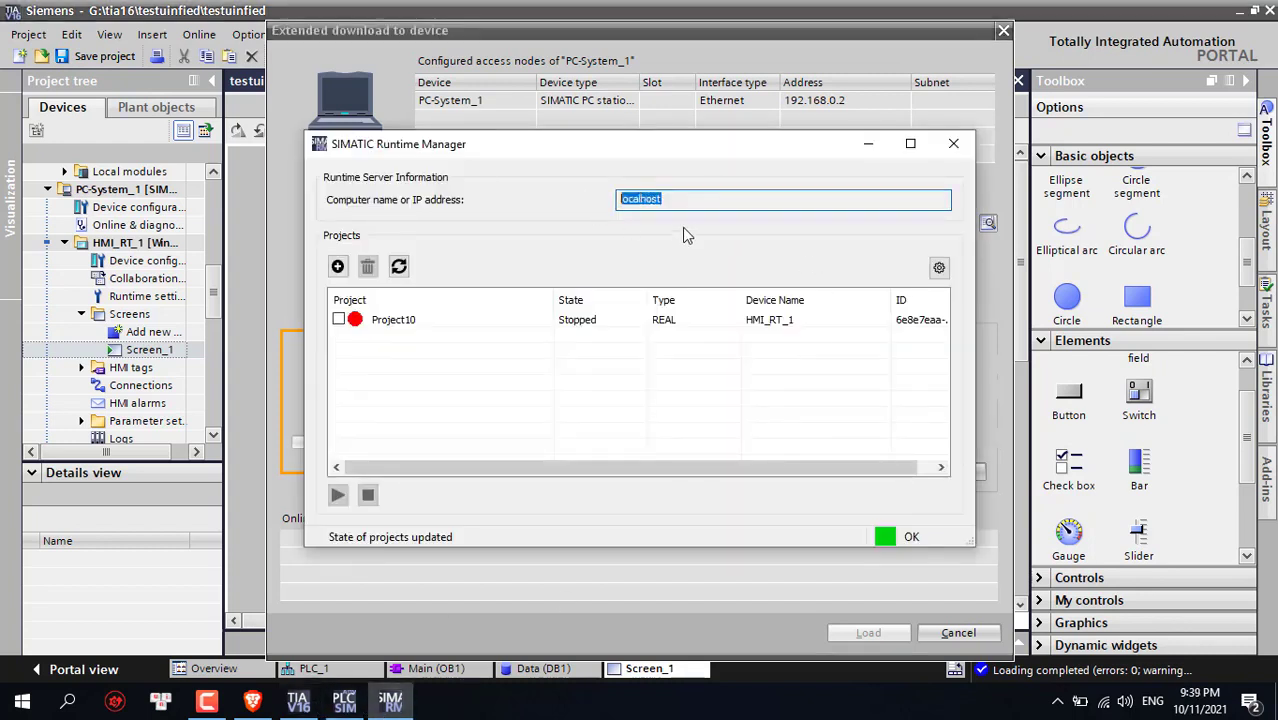
click(675, 200)
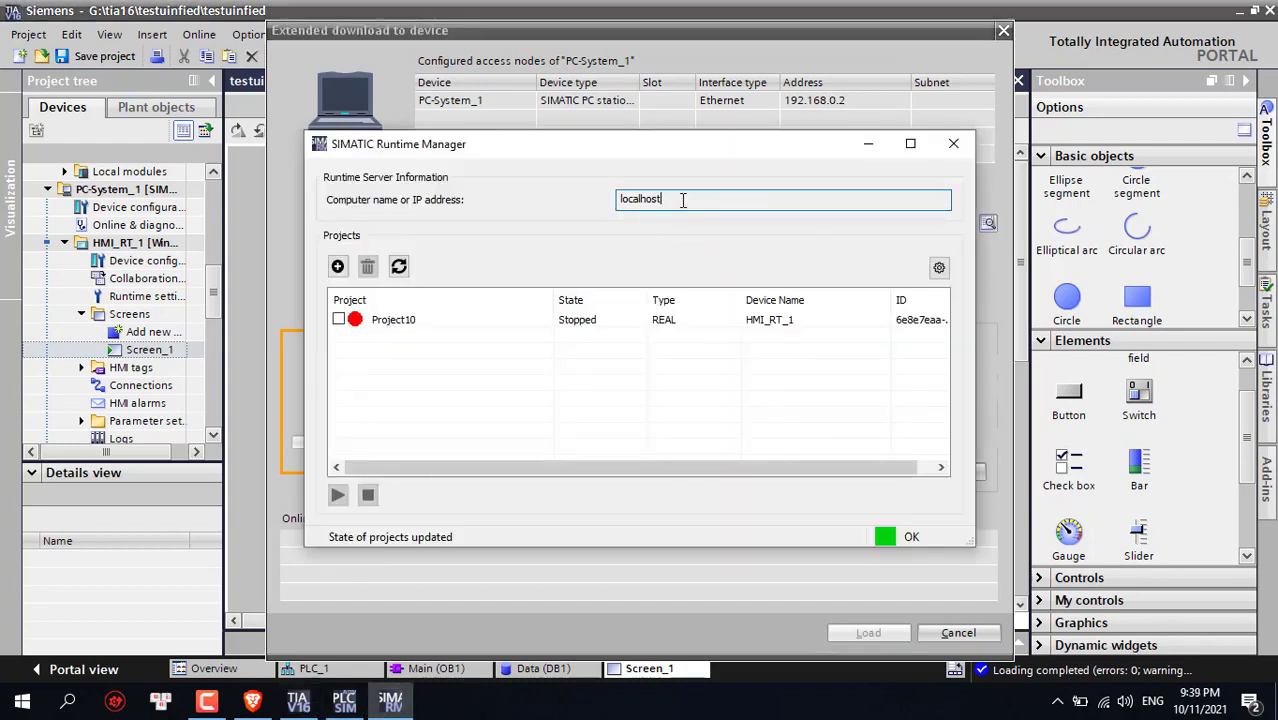
click(868, 147)
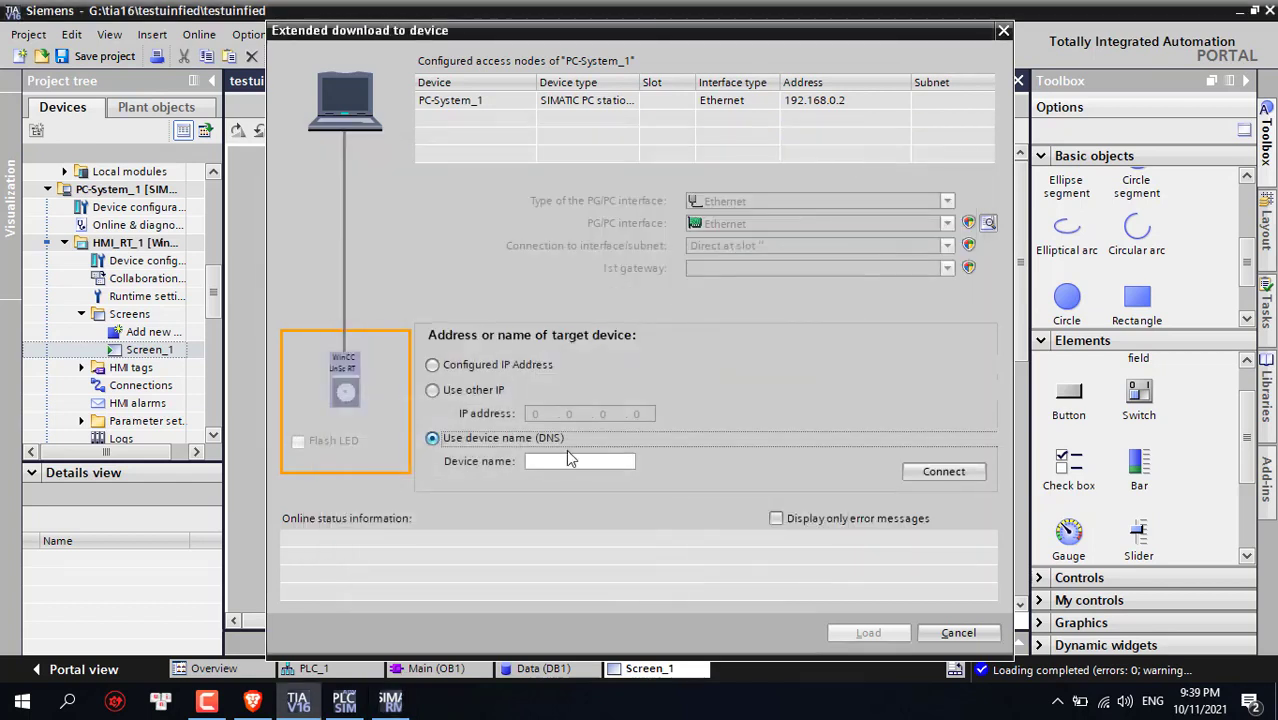
click(562, 461)
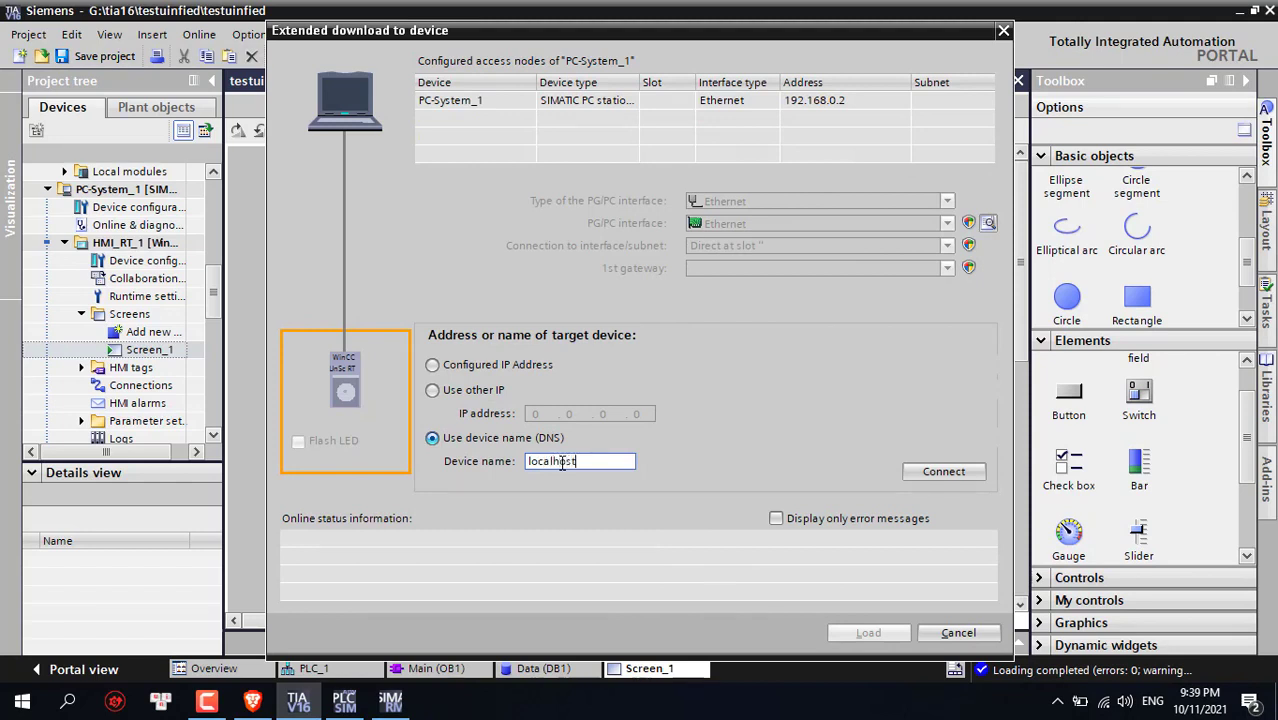
click(942, 478)
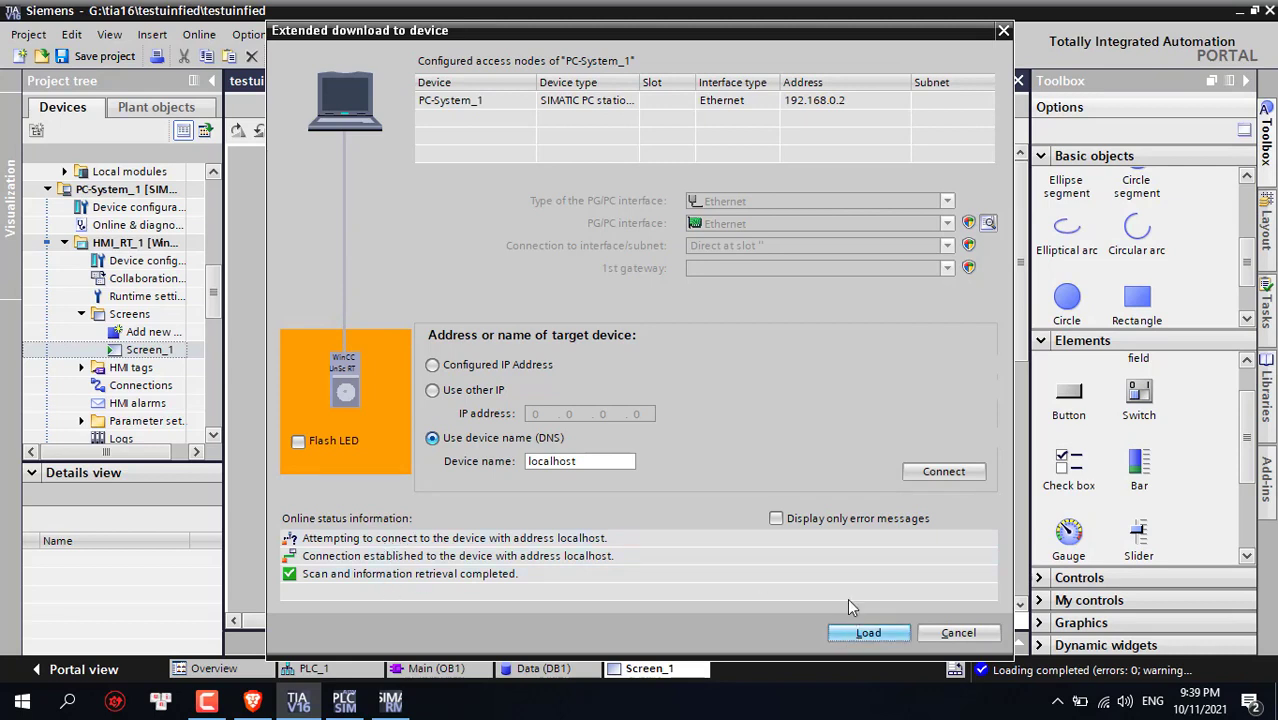
Load the runtime with Full download and Start runtime selected
click(866, 630)
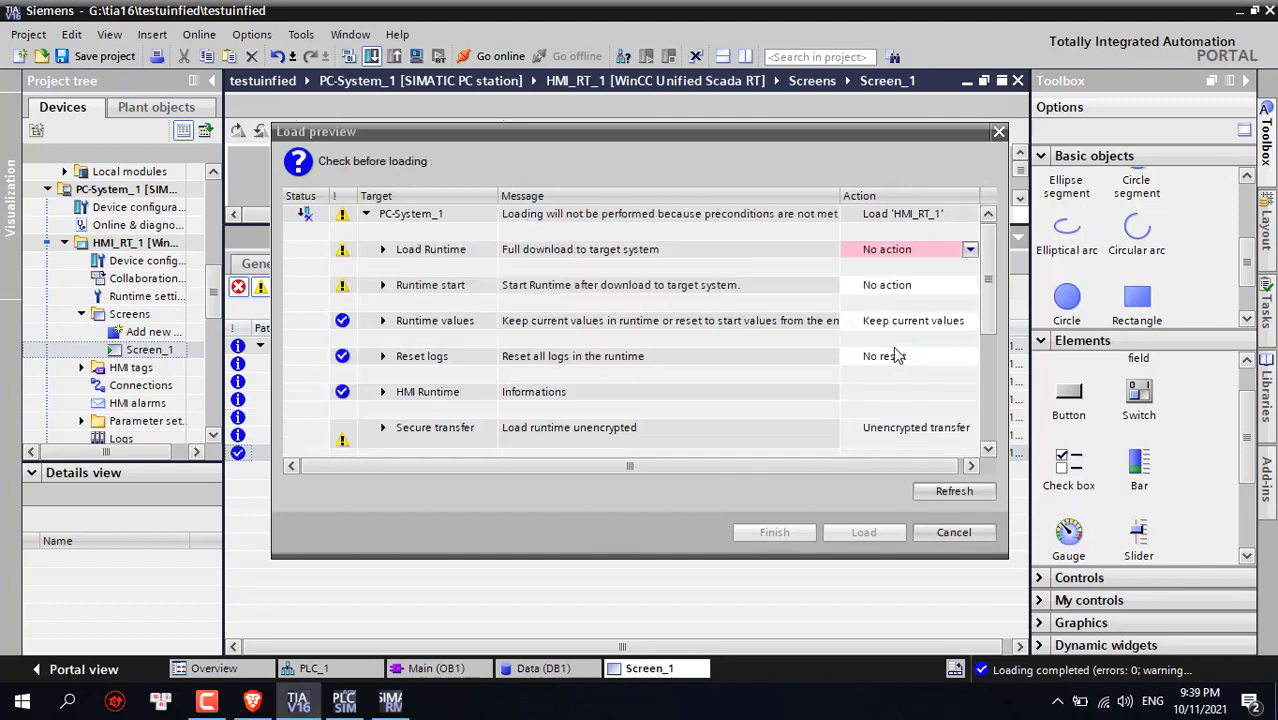
click(966, 249)
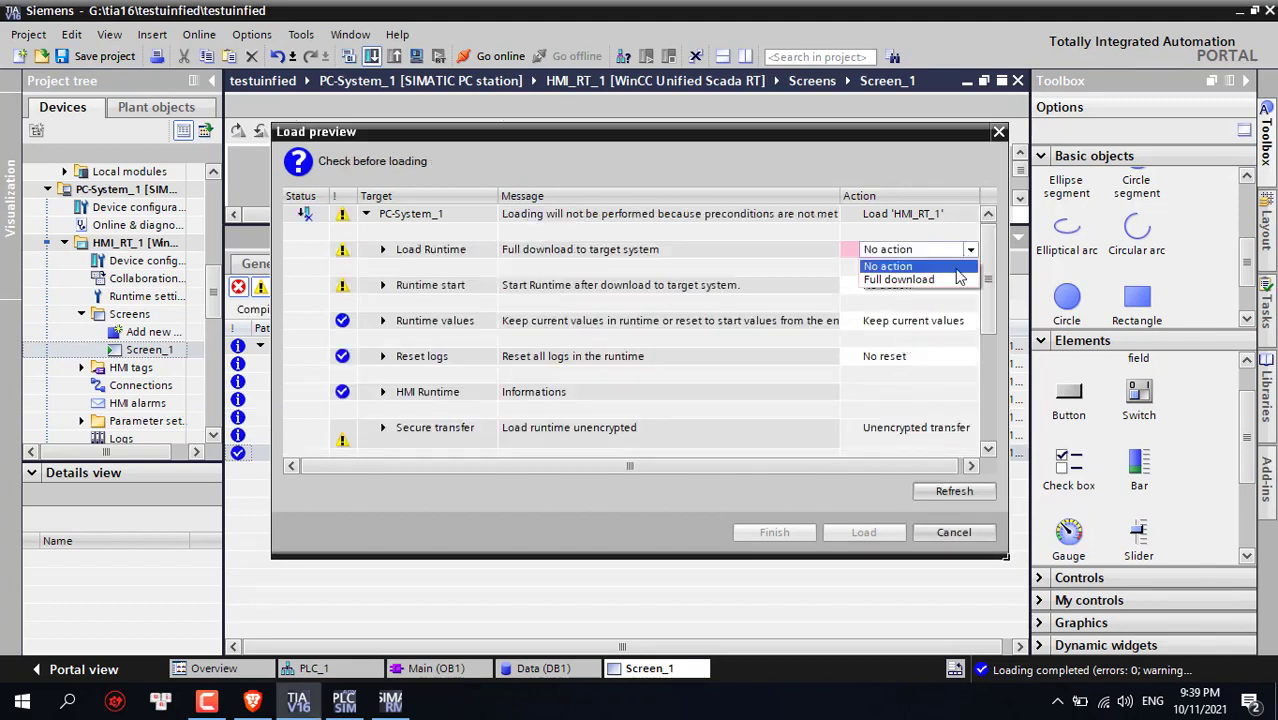
click(905, 279)
click(966, 285)
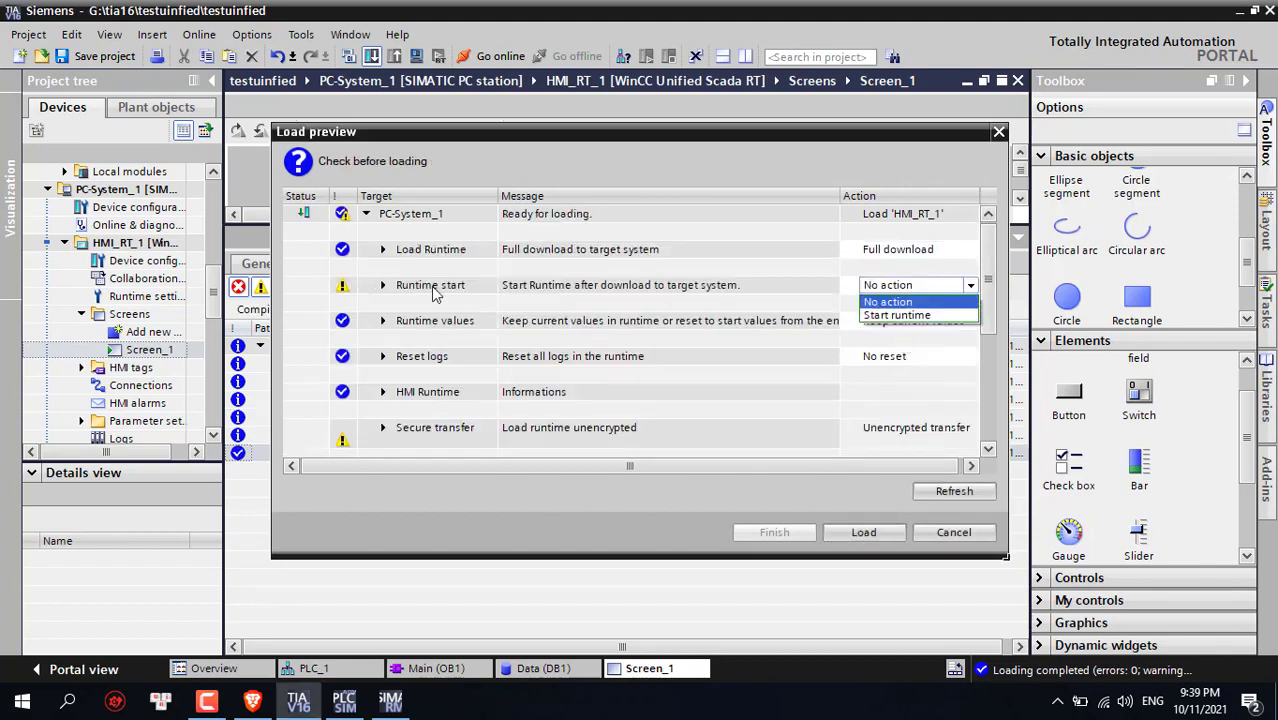
click(896, 315)
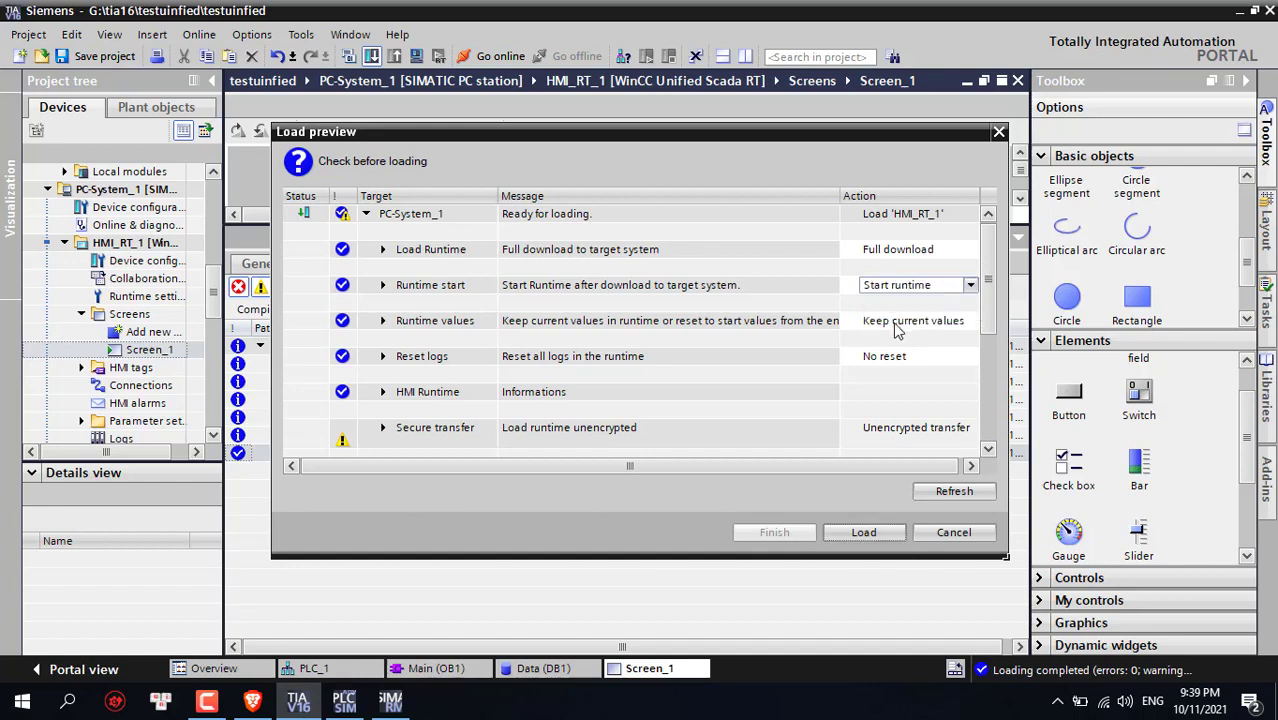
click(862, 533)
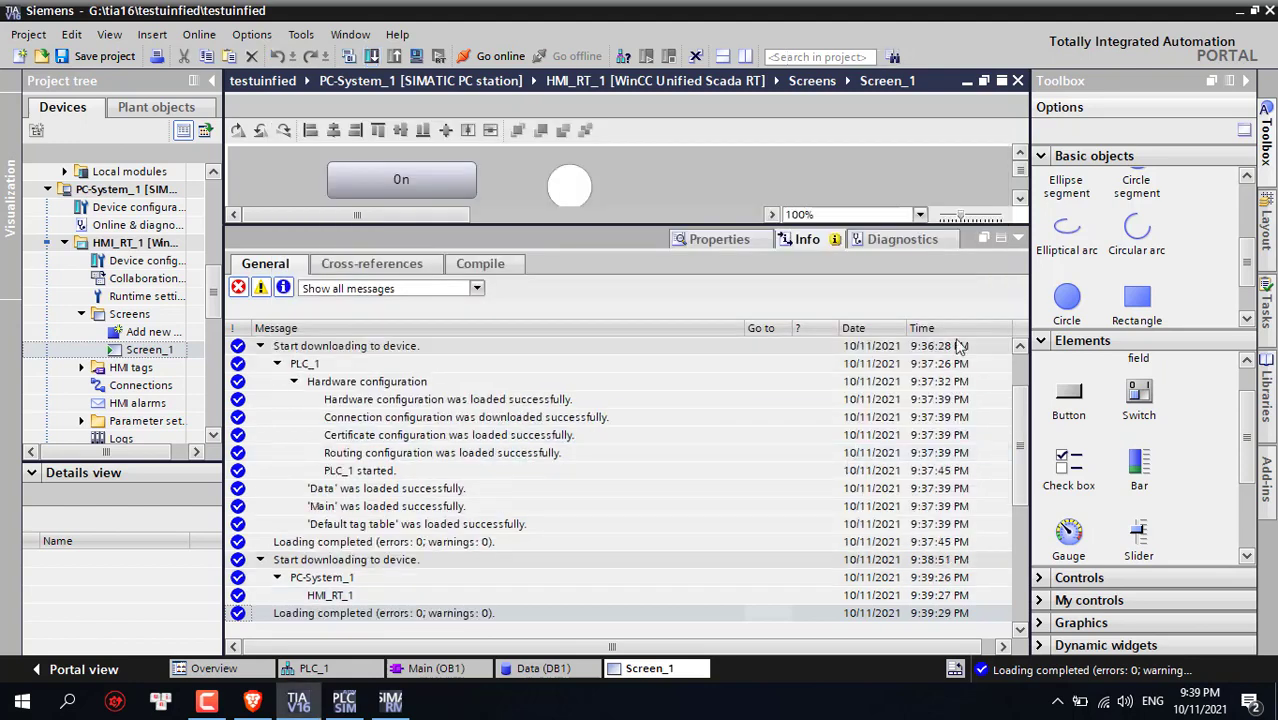
click(1016, 242)
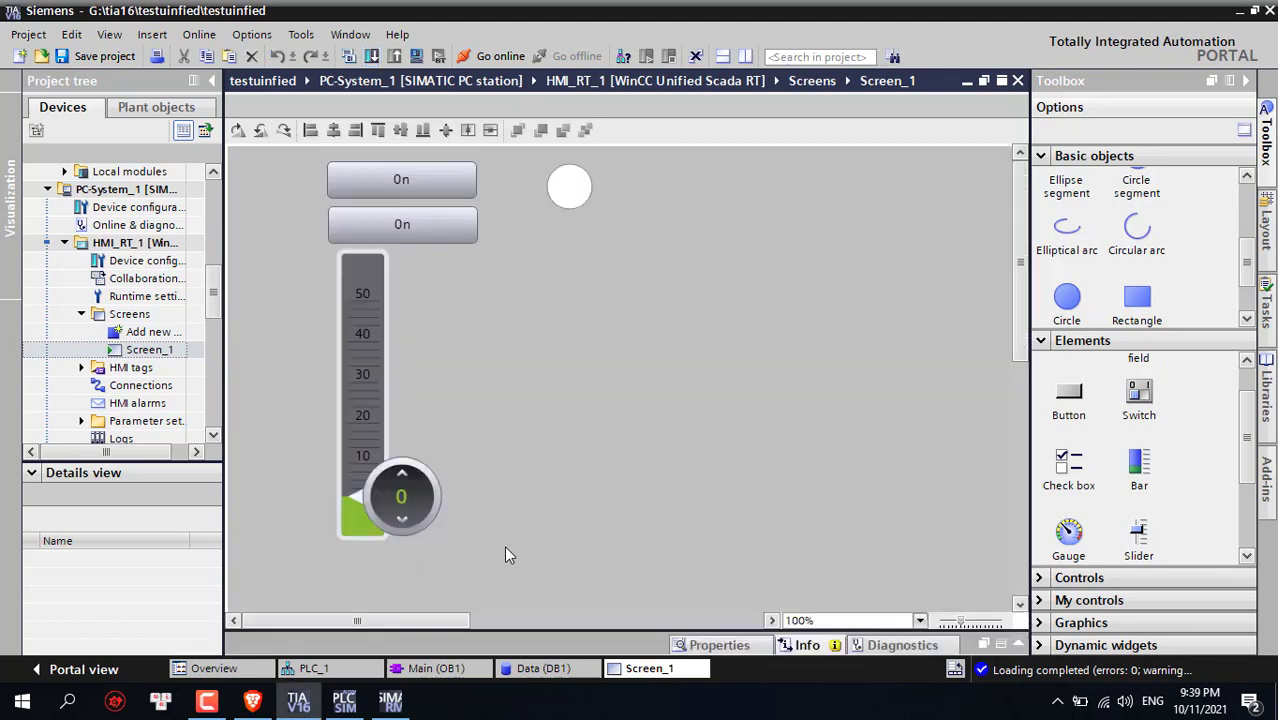
Refresh SIMATIC Runtime Manager, confirm testuinfied is Running, and minimize the manager
click(390, 702)
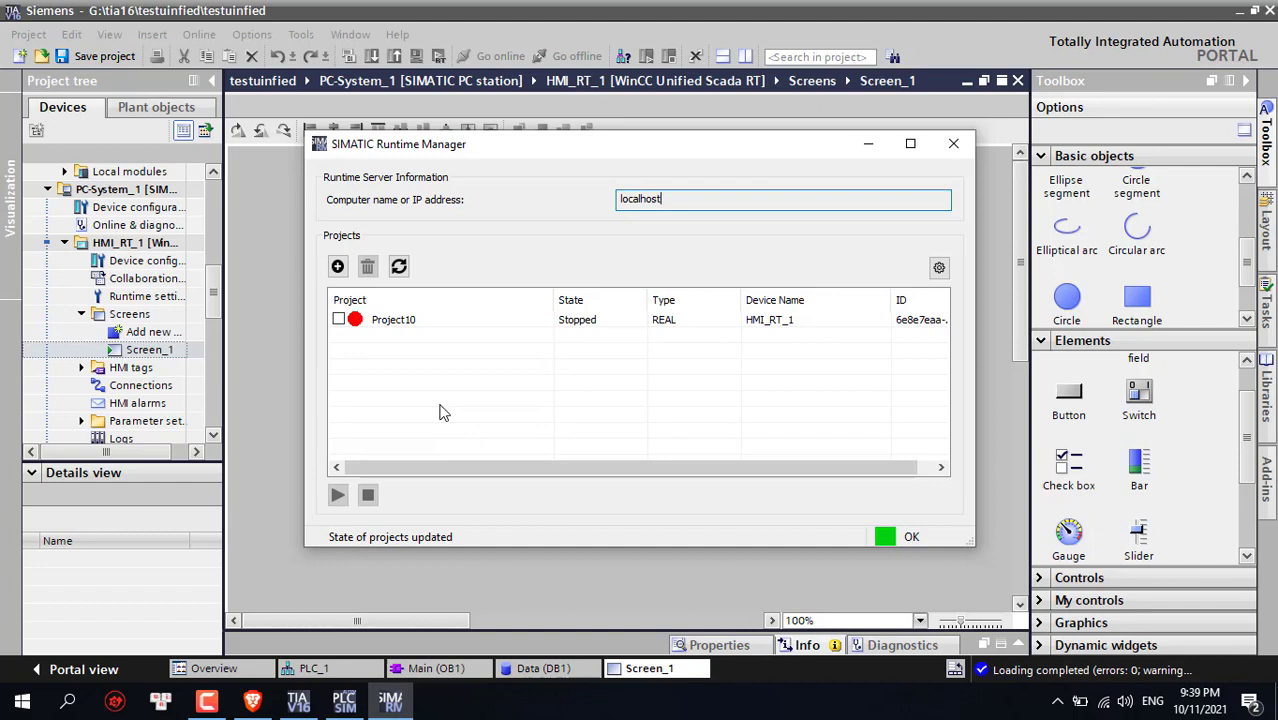
click(398, 266)
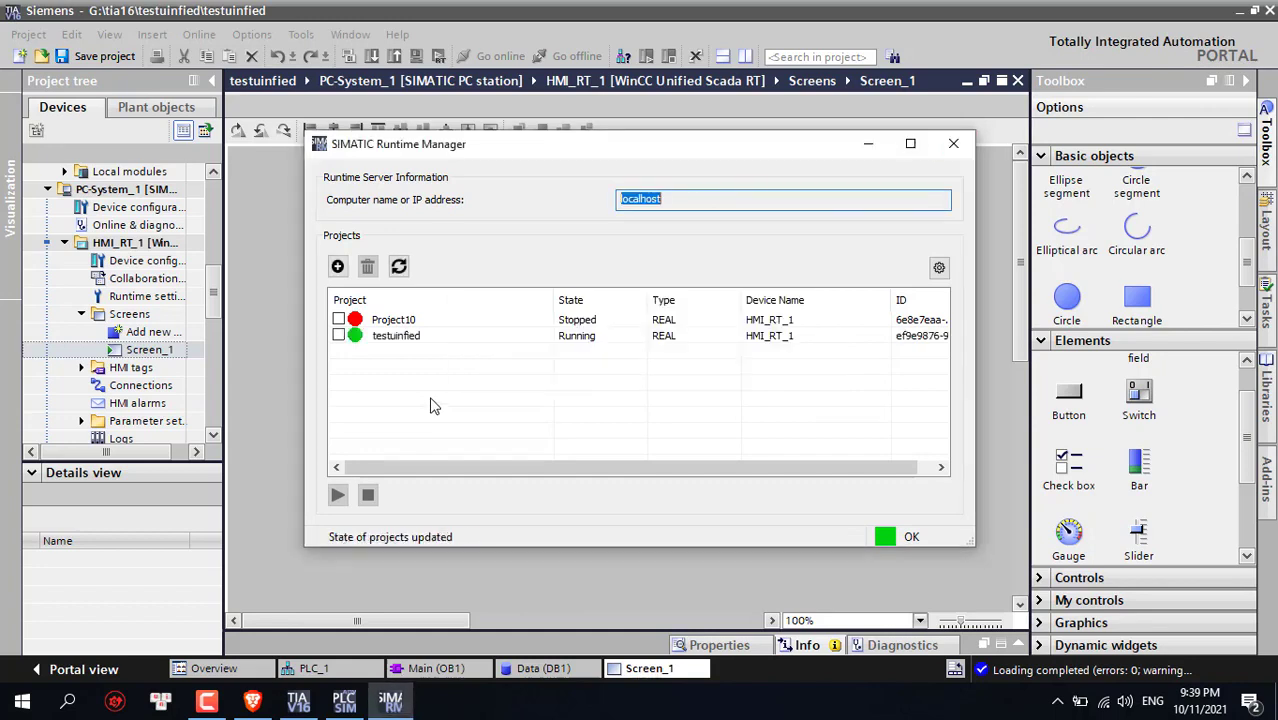
click(380, 339)
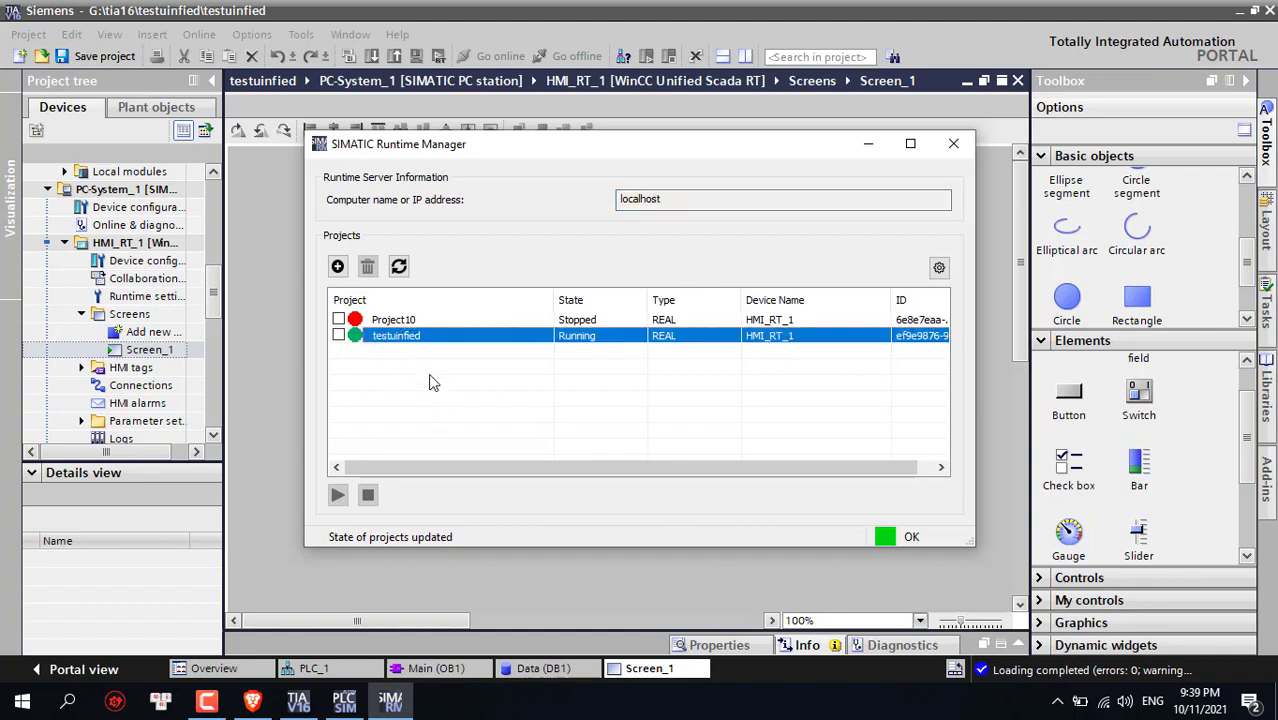
click(432, 382)
click(405, 342)
click(868, 144)
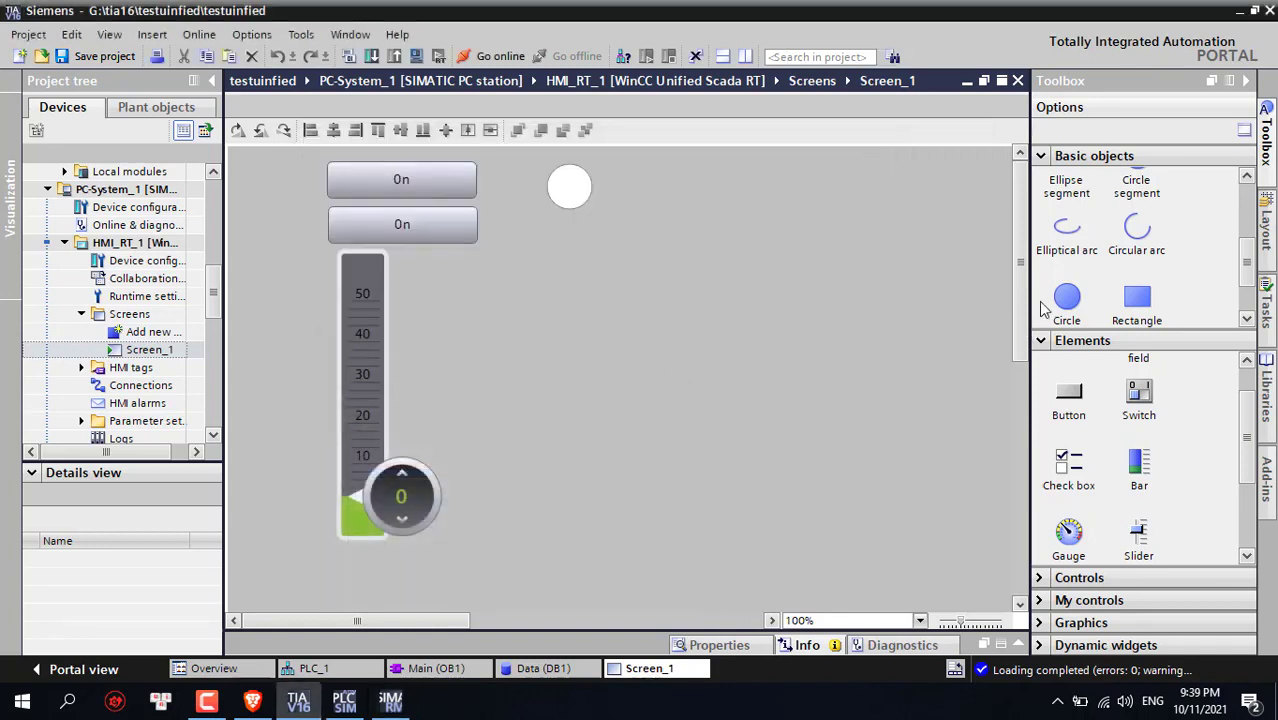
Open the Main [OB1] ladder program in TIA Portal, then switch to the browser
drag(210, 311, 212, 242)
double_click(137, 260)
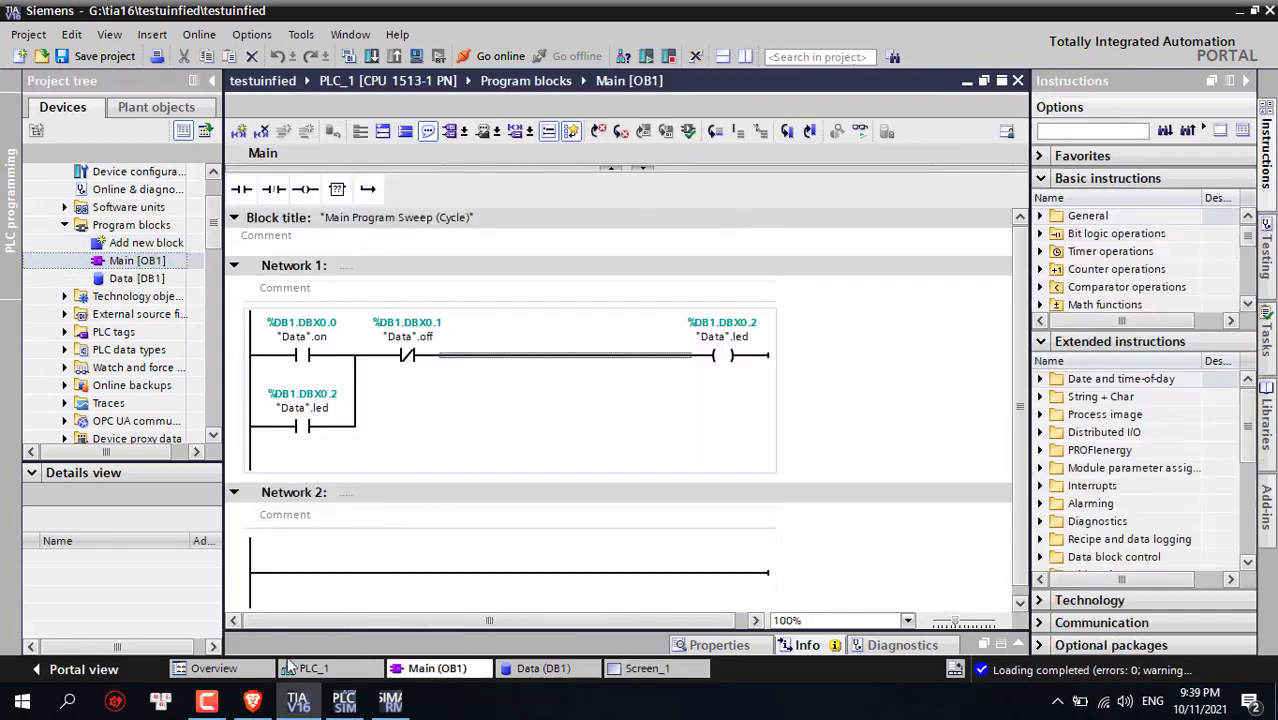
click(252, 701)
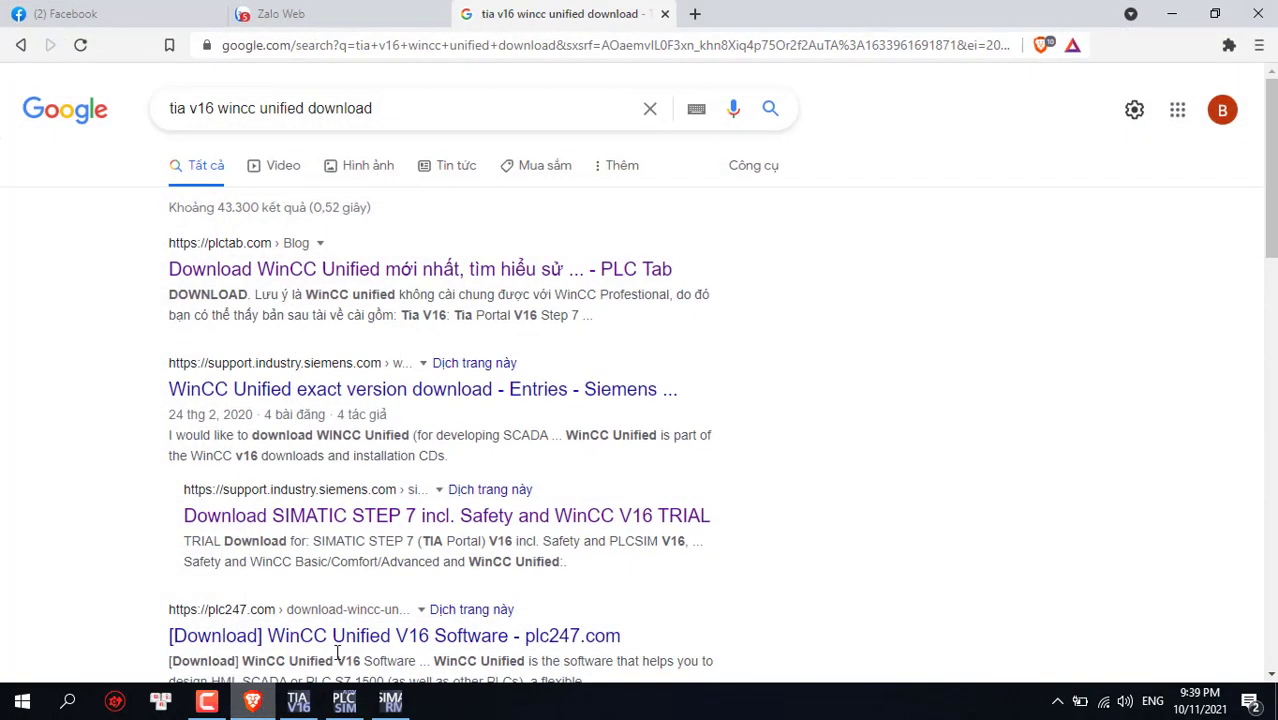
Close the old Google, Facebook and Zalo tabs and go to localhost in a new tab
click(667, 14)
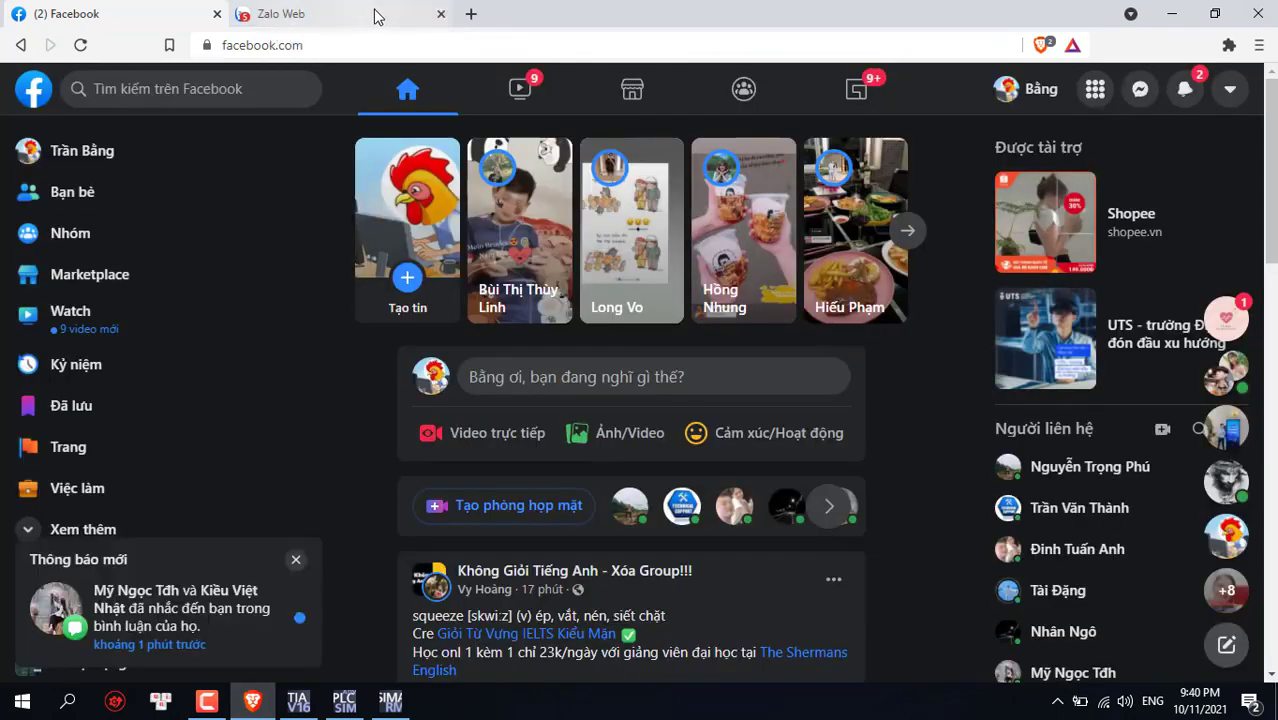
click(471, 13)
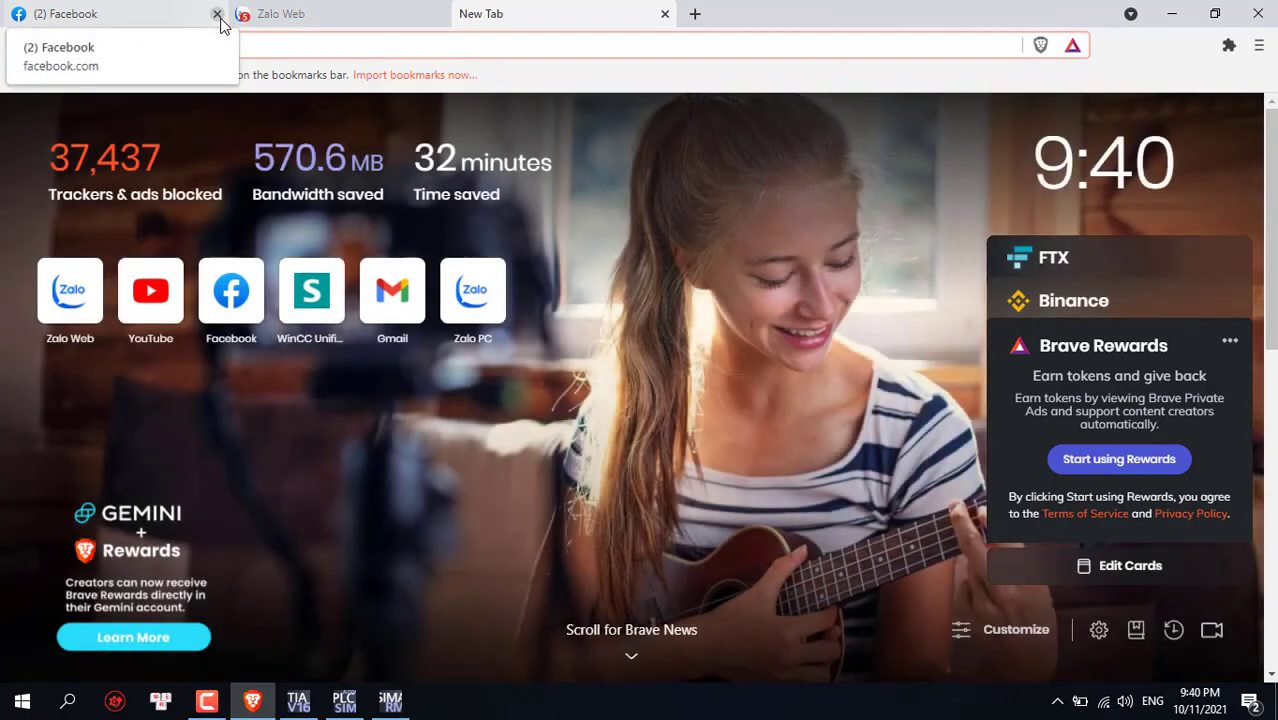
click(218, 15)
click(218, 15)
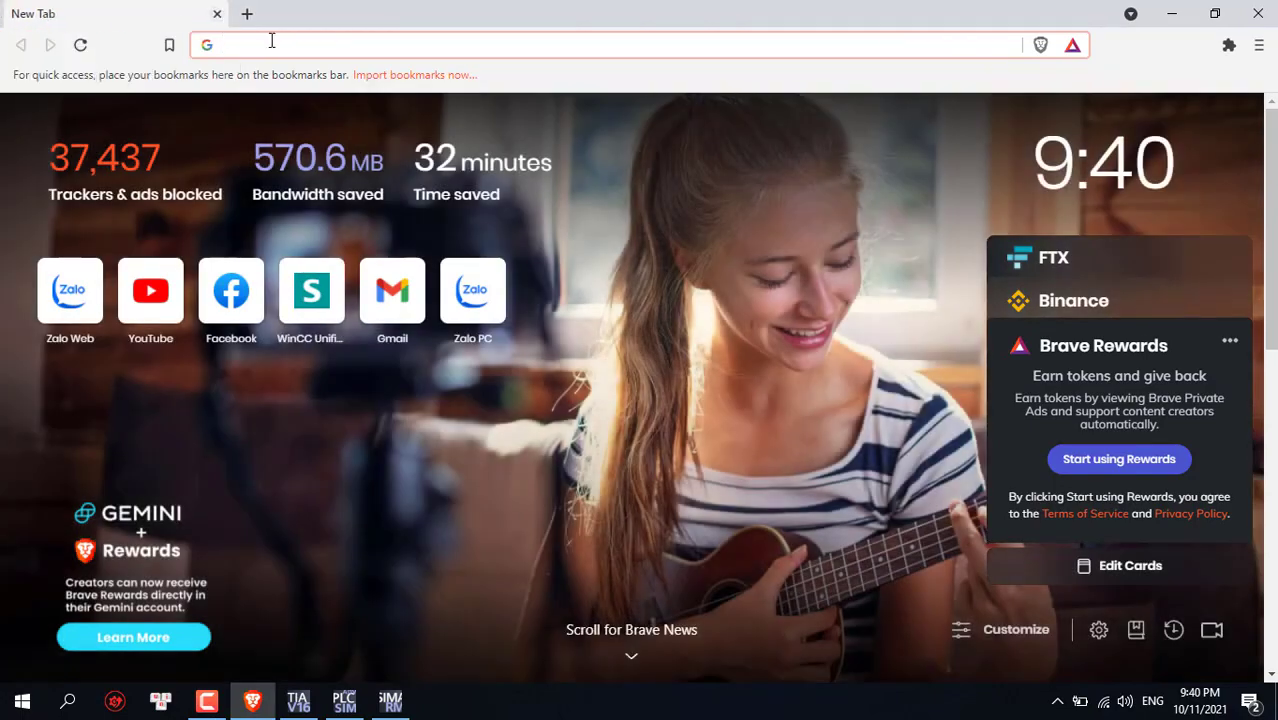
text(lo)
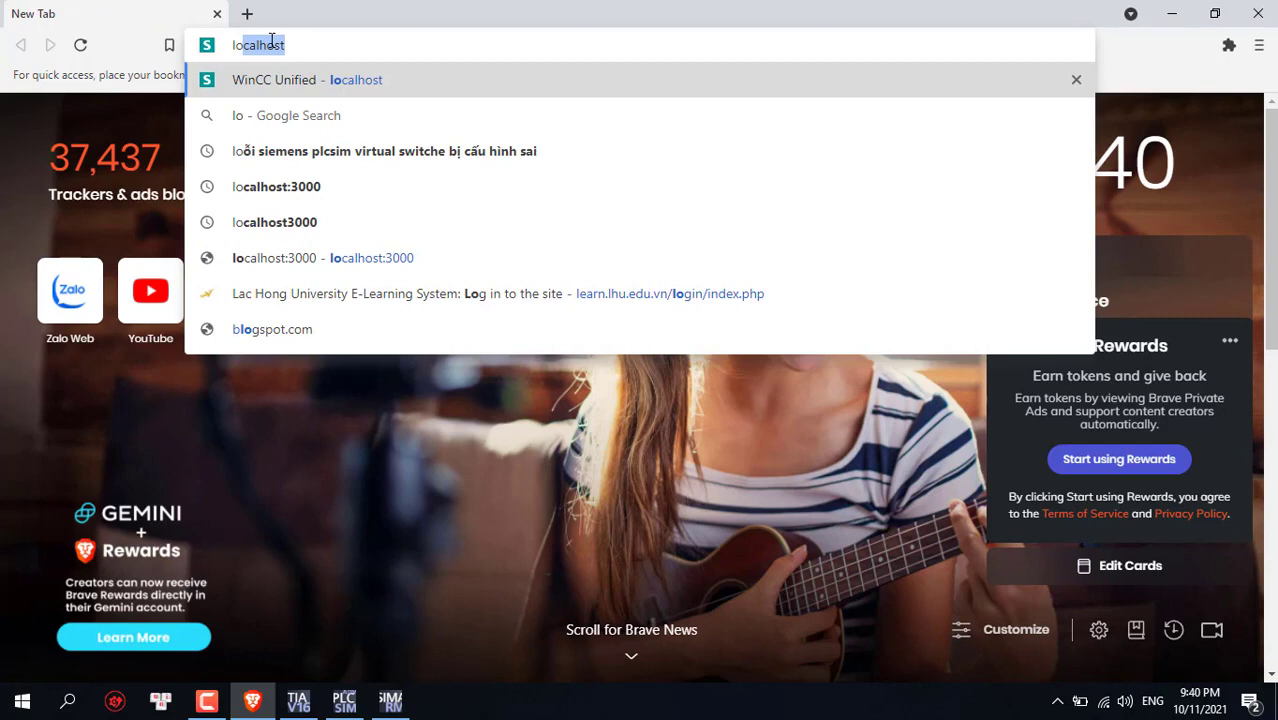
key(Return)
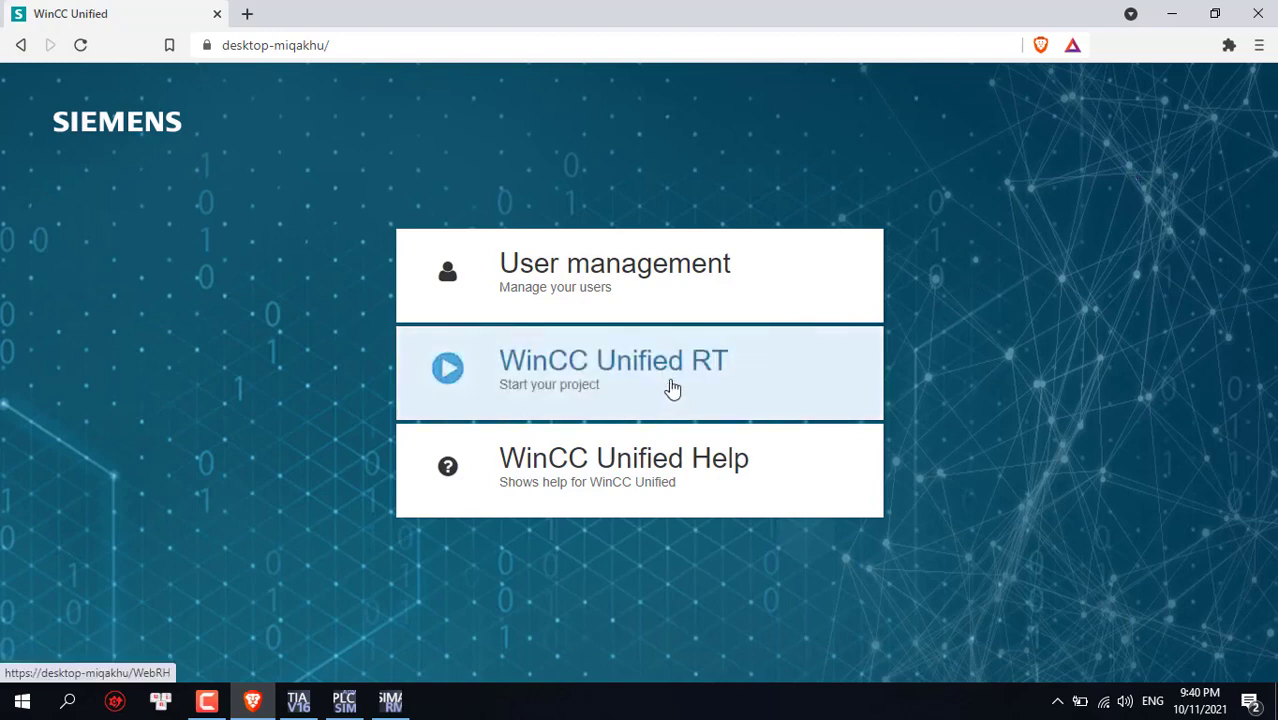
Launch WinCC Unified RT and enter the administrator user name and password on the login page
click(668, 374)
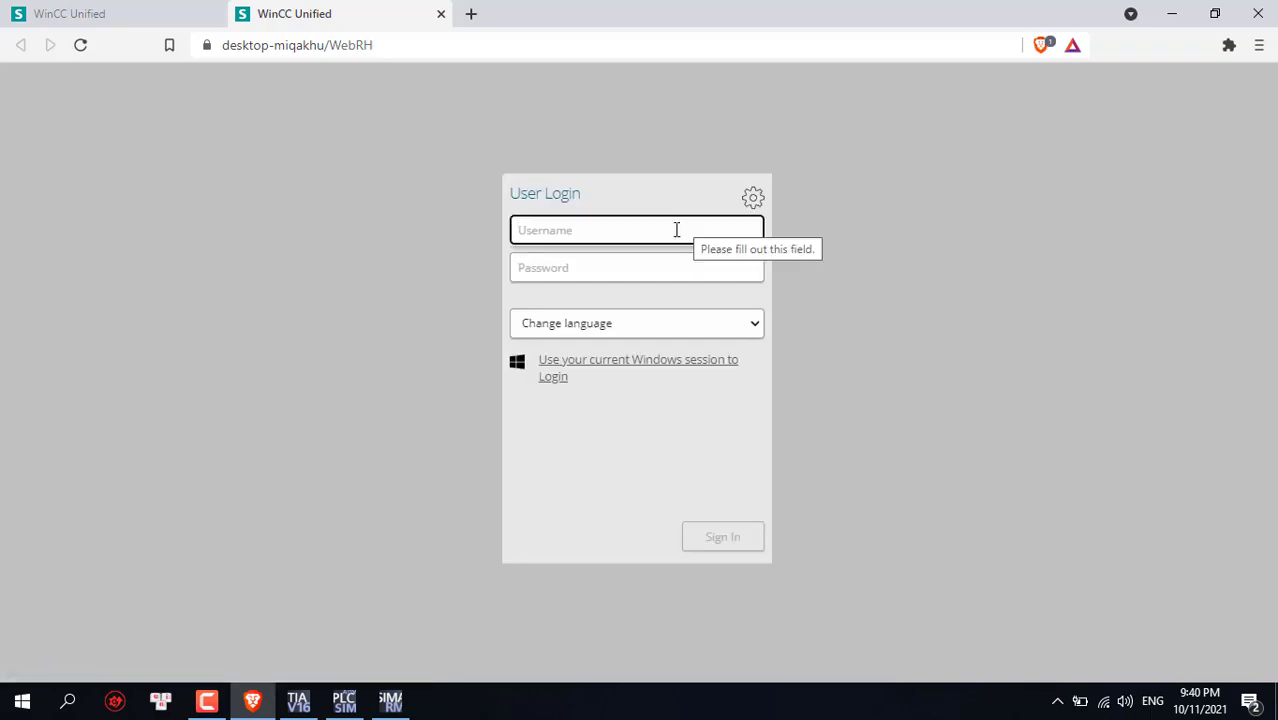
text(A)
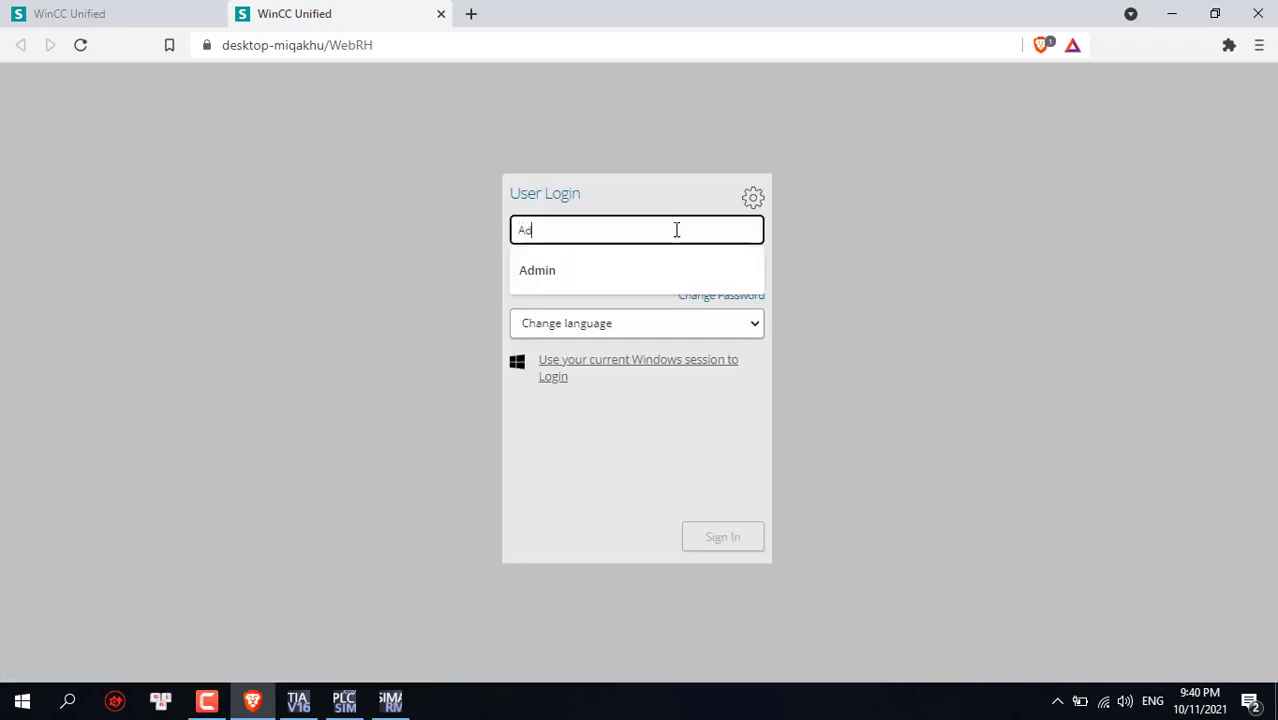
text(d)
click(656, 271)
click(631, 267)
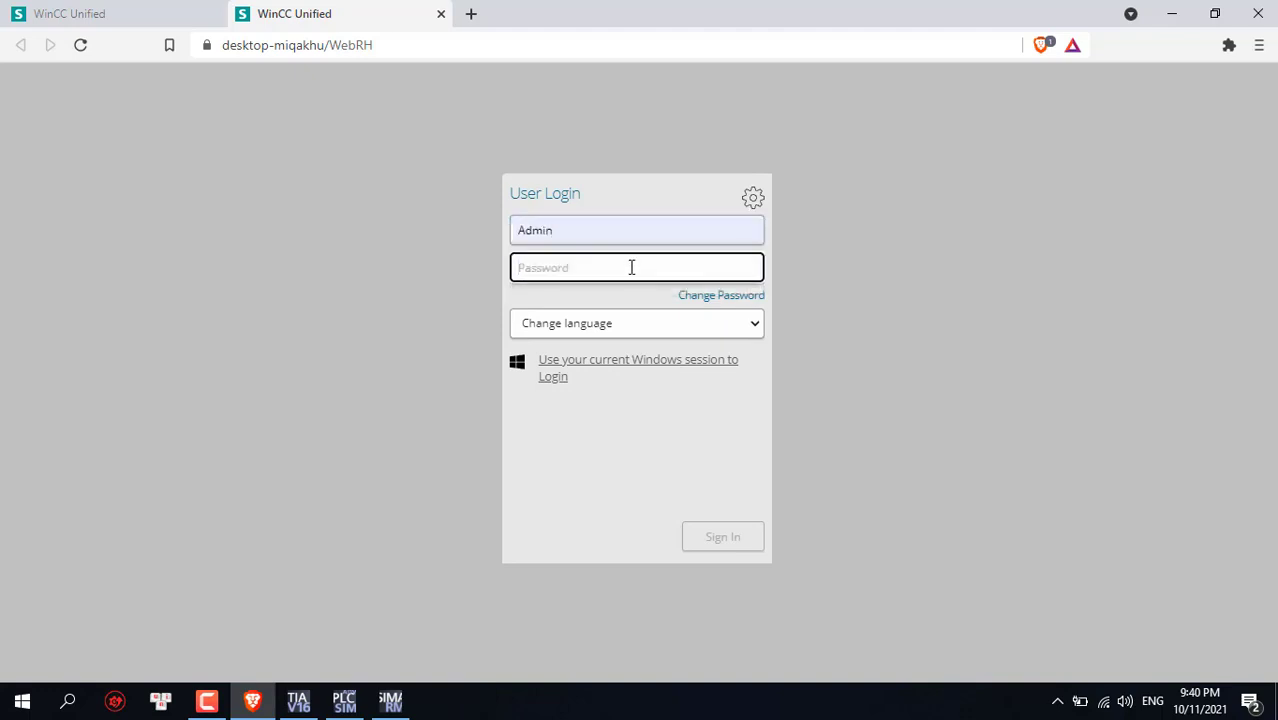
text(•)
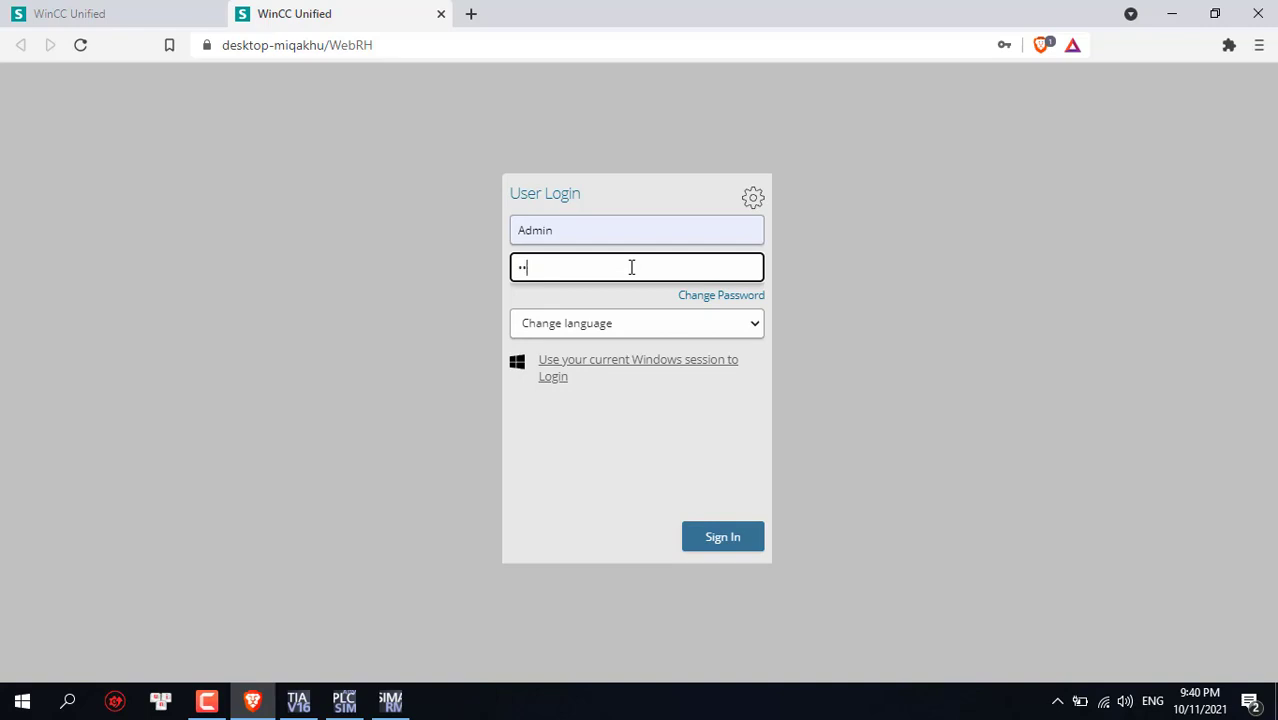
key(BackSpace)
key(BackSpace)
text(•)
Sign in to the runtime as Admin, then return to TIA Portal
click(736, 542)
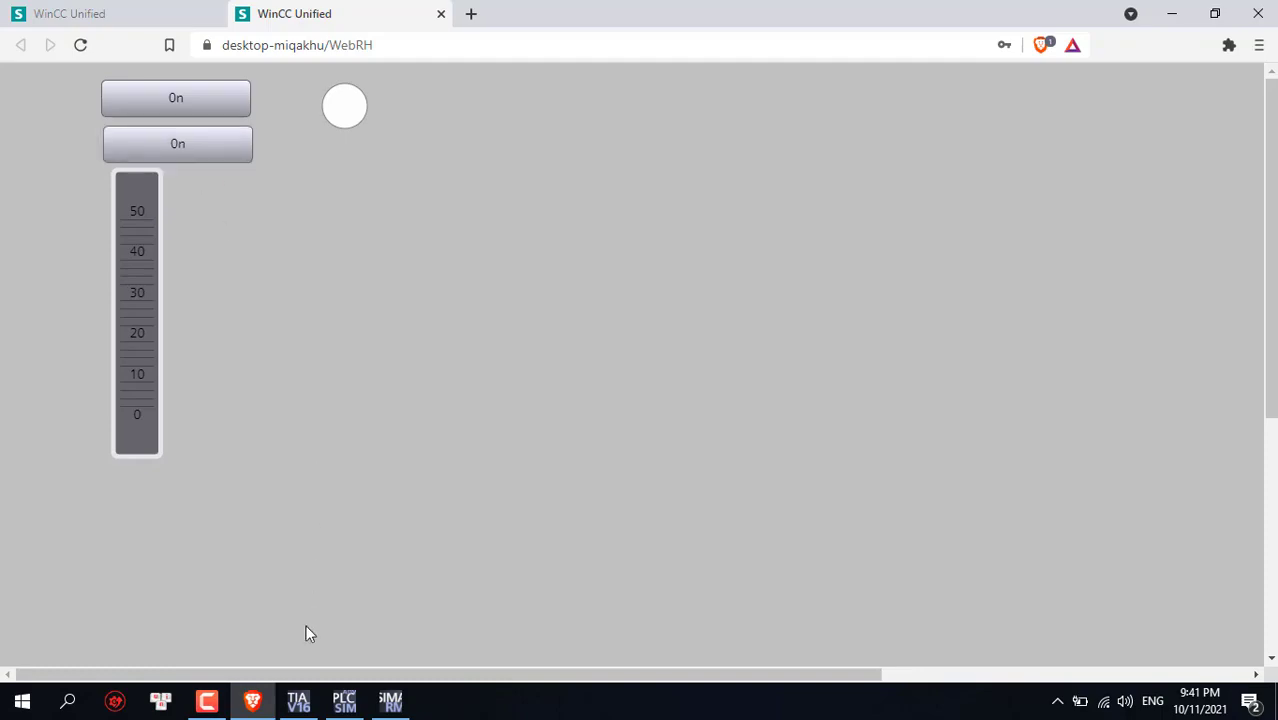
click(312, 705)
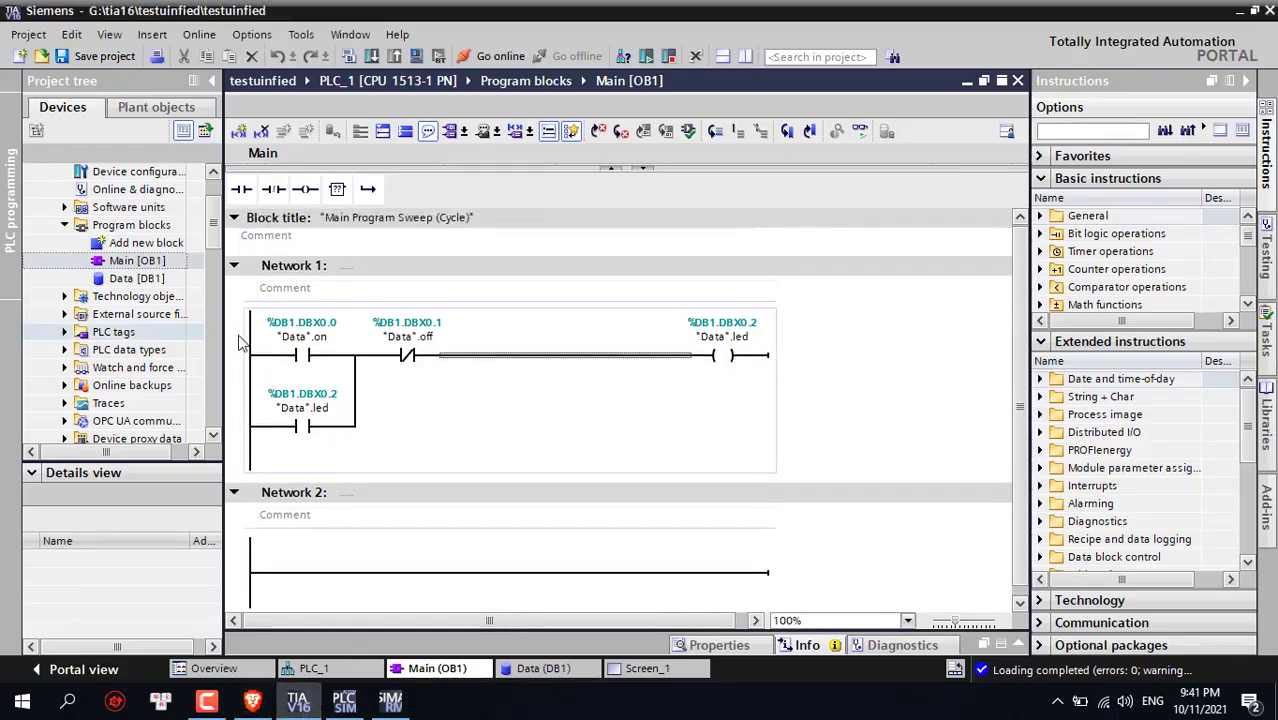
drag(213, 228, 216, 360)
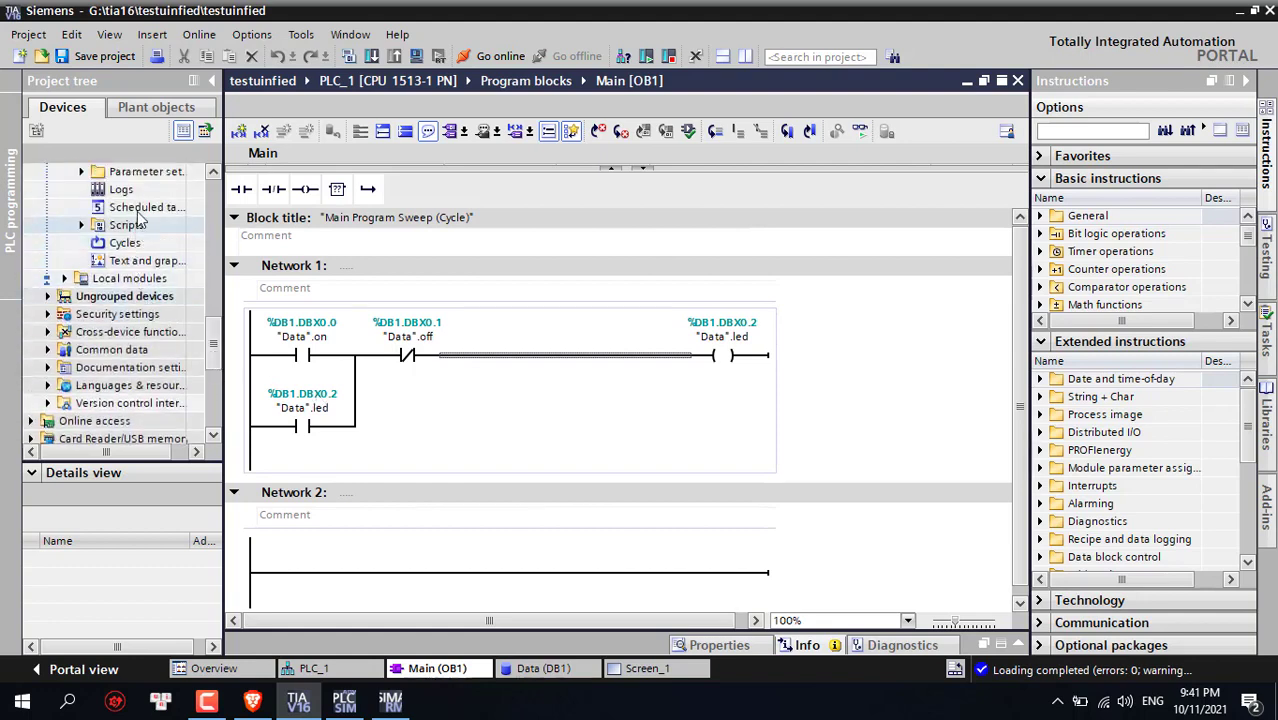
Open Screen_1 and change the second button's General text from 'On' to 'off'
scroll(150, 300, up, 4)
double_click(150, 278)
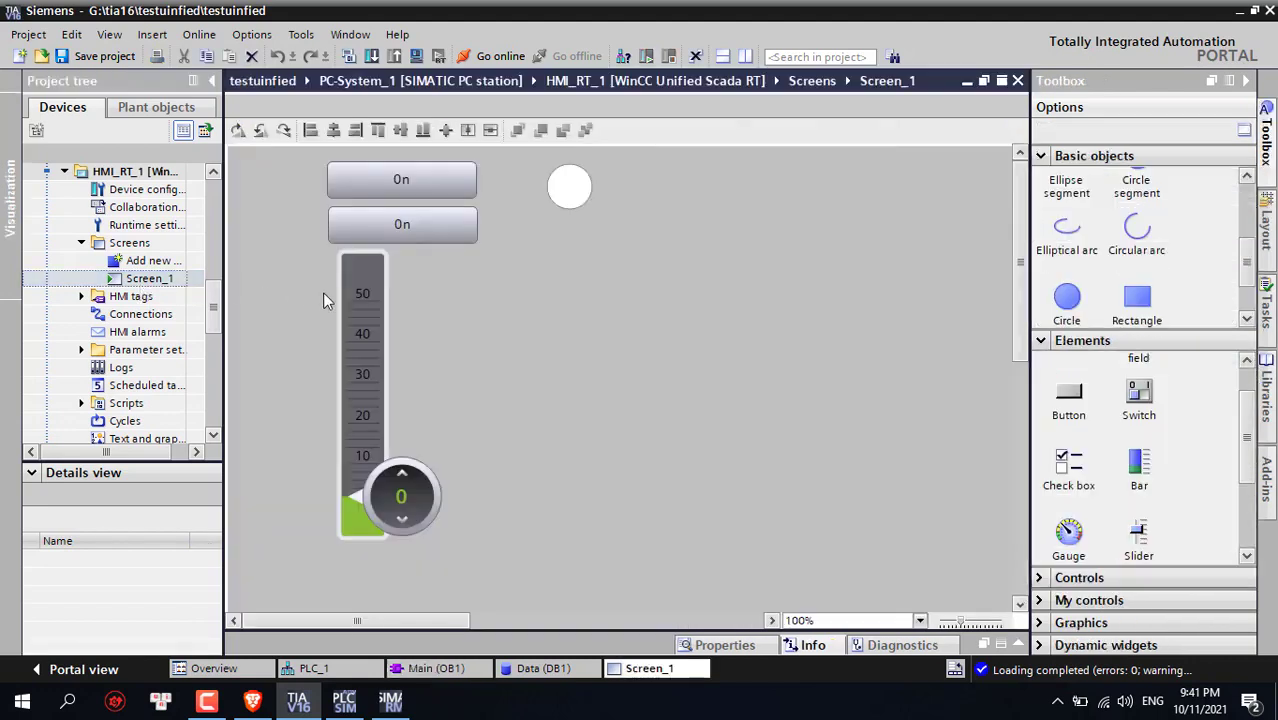
right_click(400, 232)
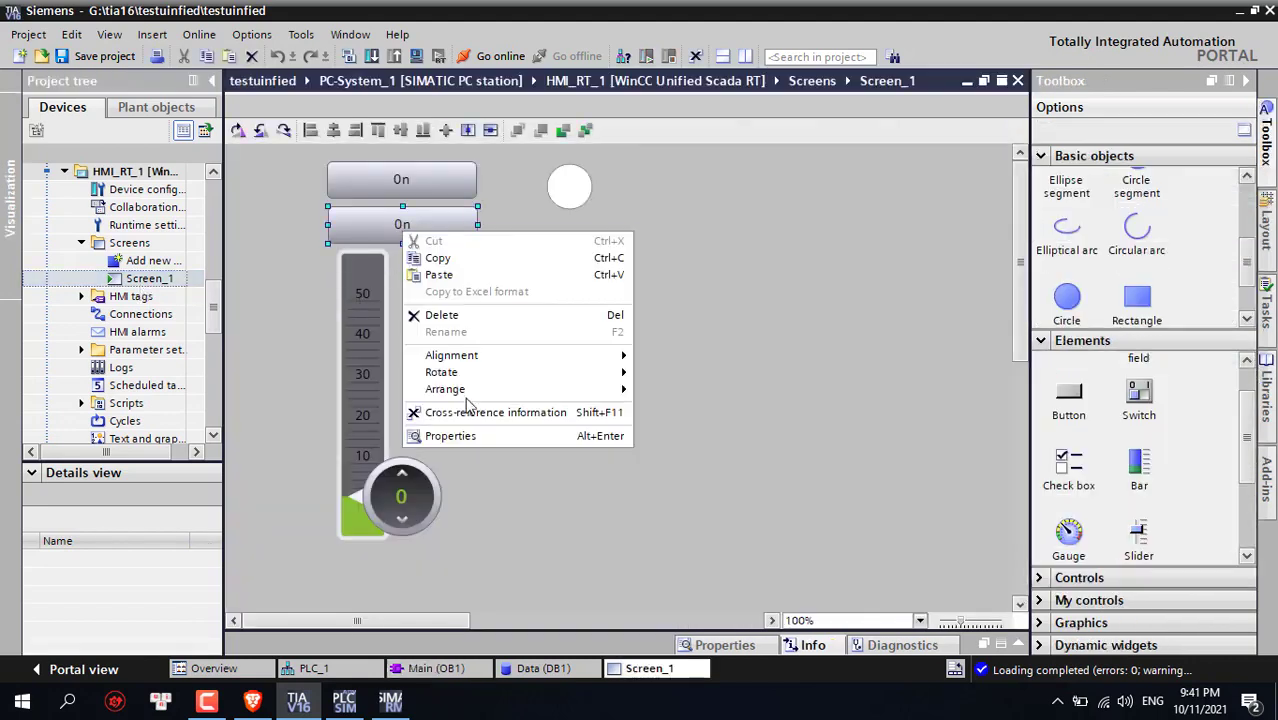
click(518, 467)
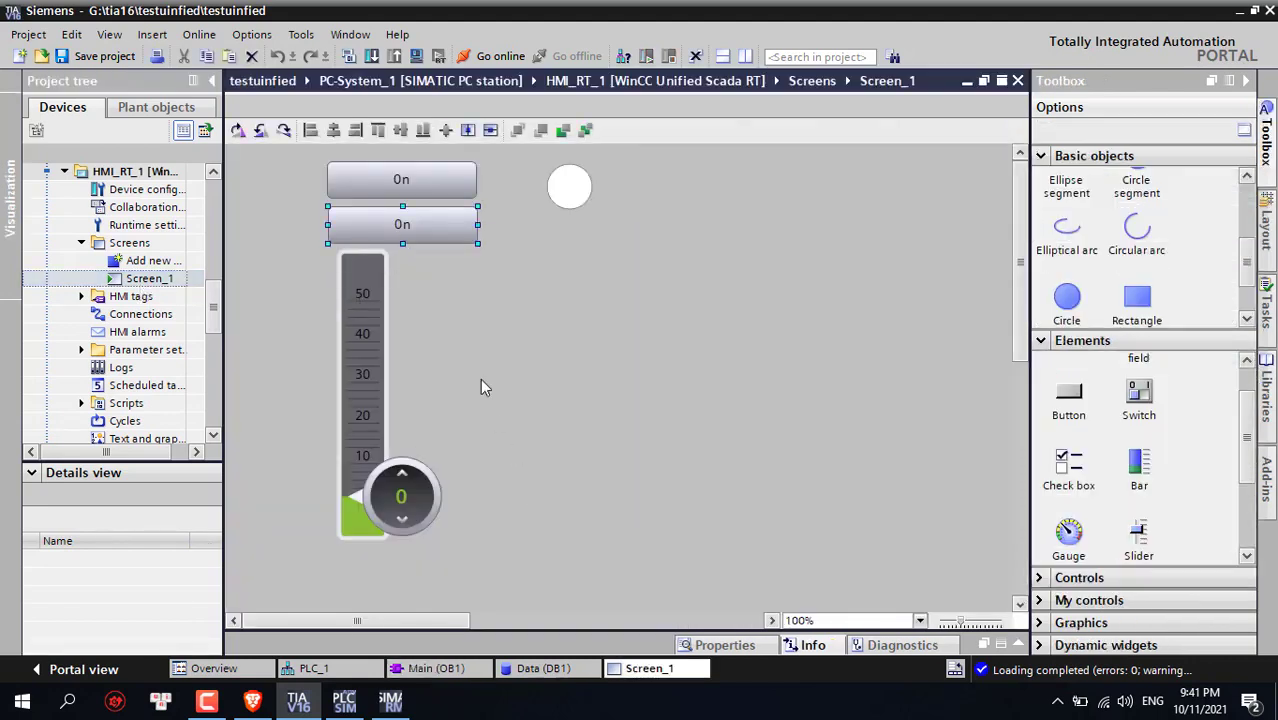
right_click(422, 222)
click(458, 427)
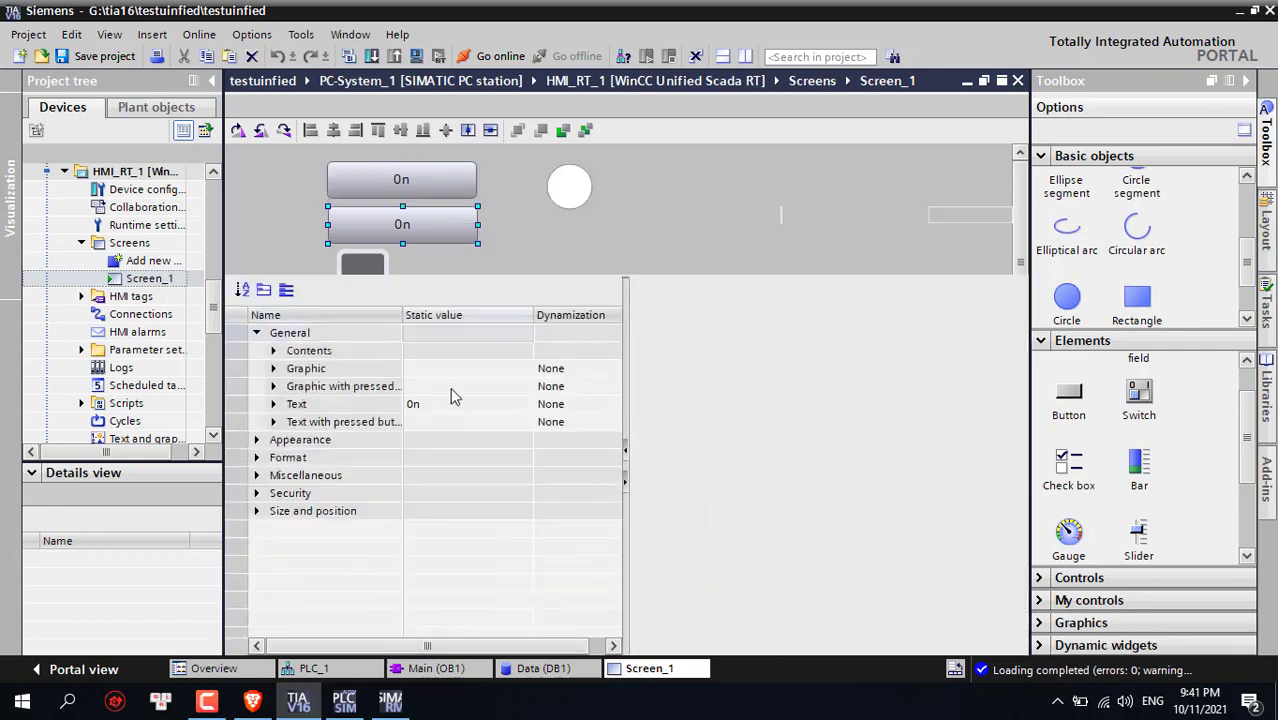
click(440, 406)
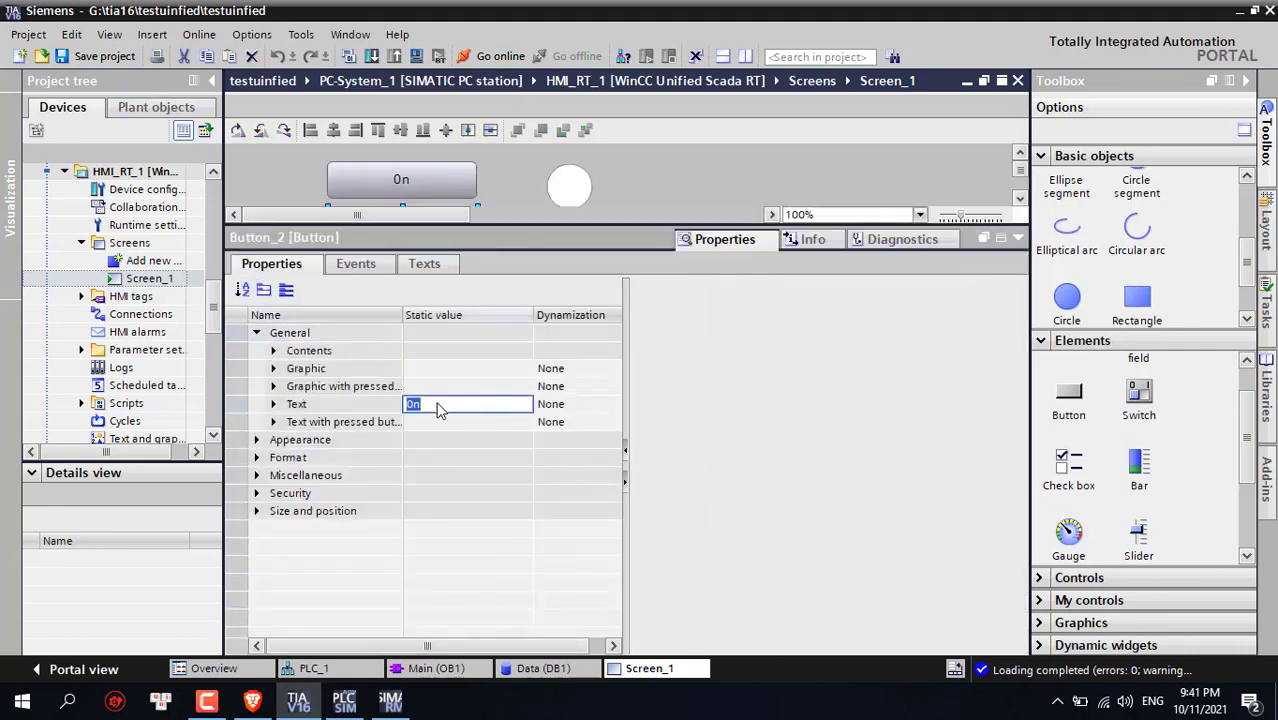
key(Return)
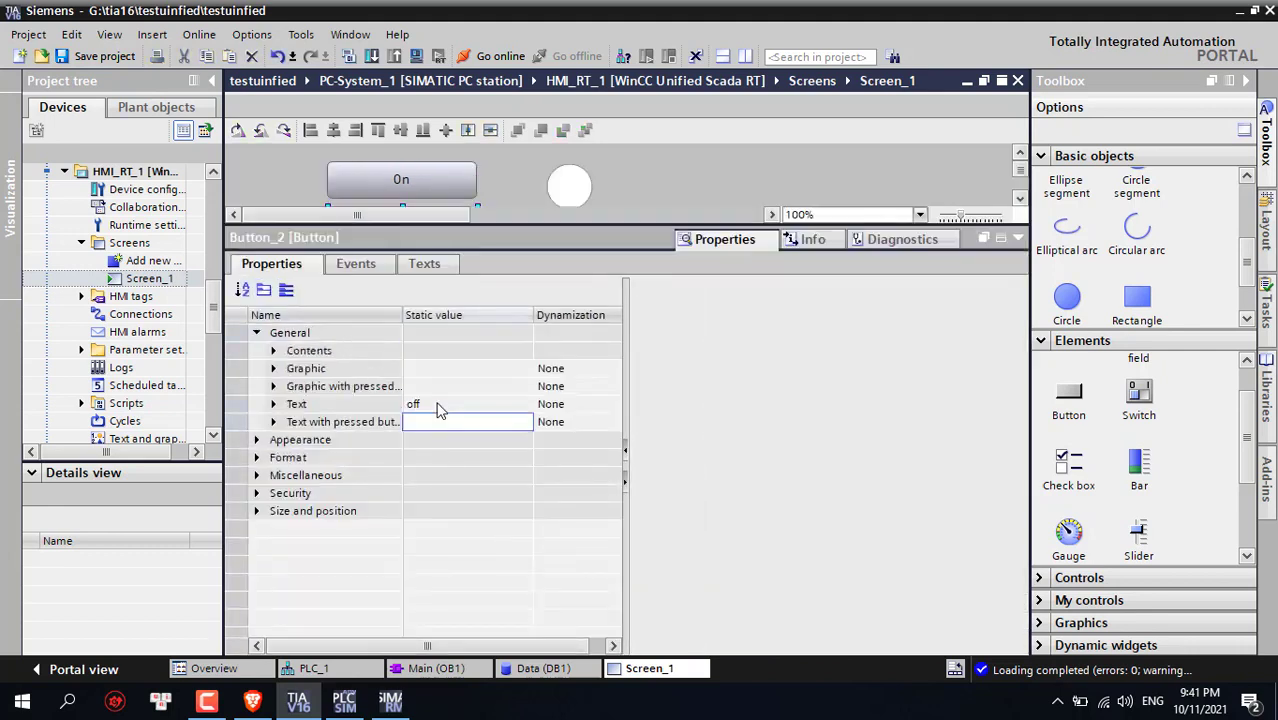
click(1018, 238)
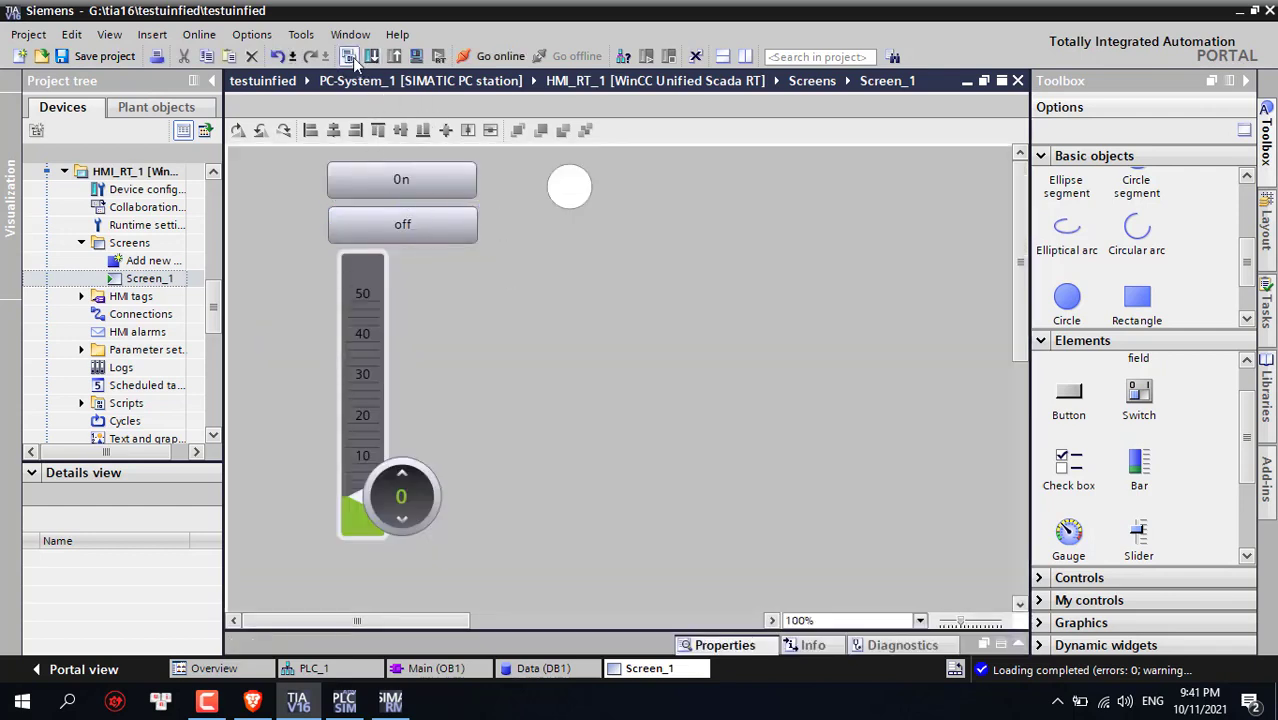
Compile and download the HMI_RT_1 changes, then reload the WinCC Unified page in Brave
click(348, 56)
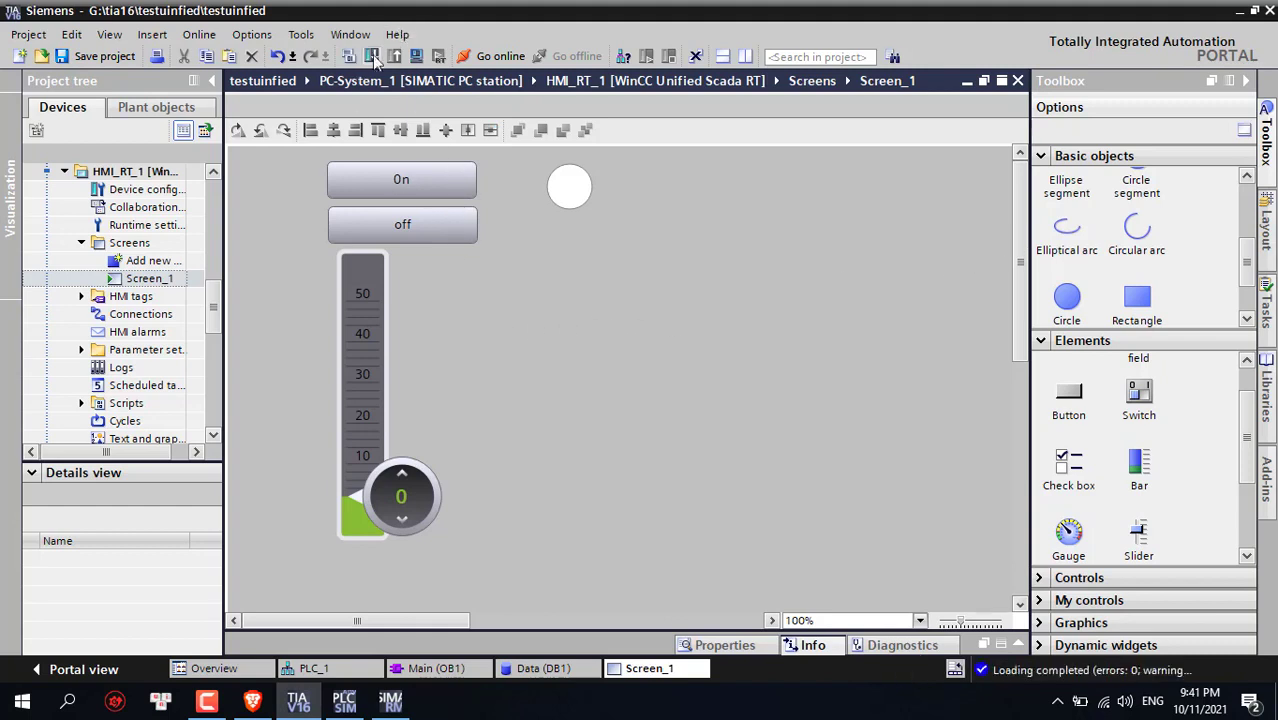
click(371, 57)
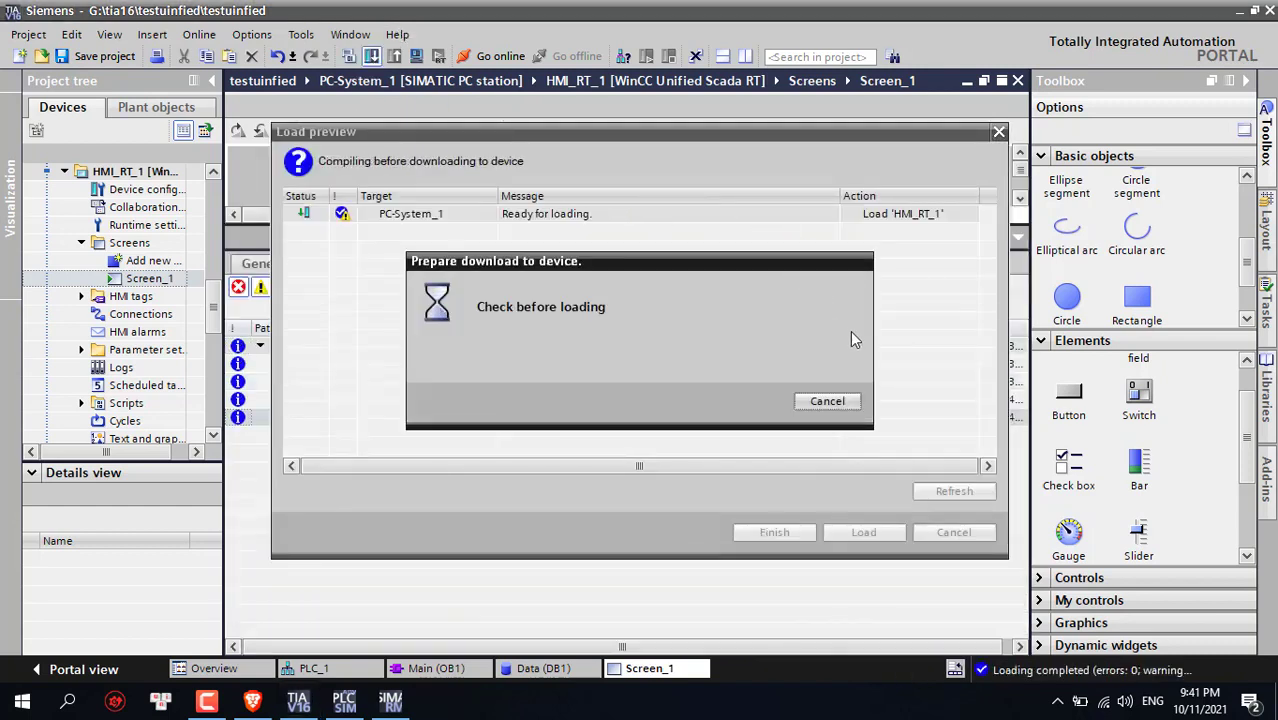
click(862, 533)
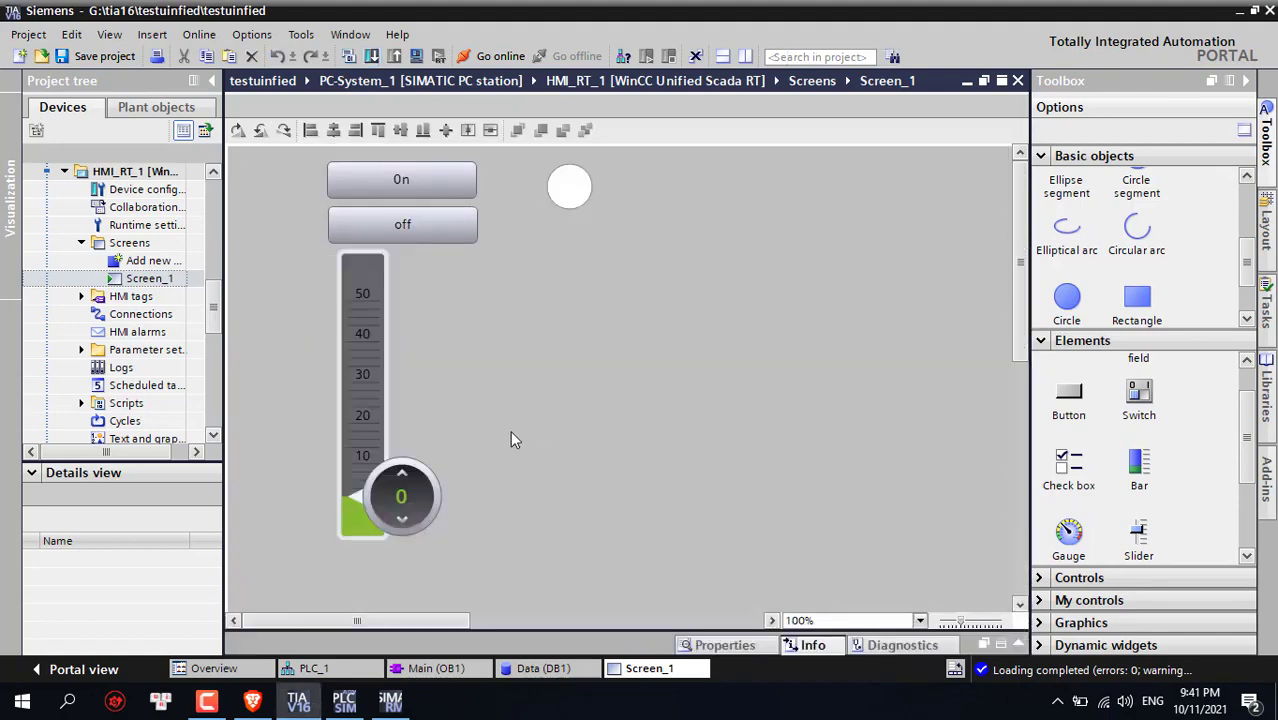
click(258, 703)
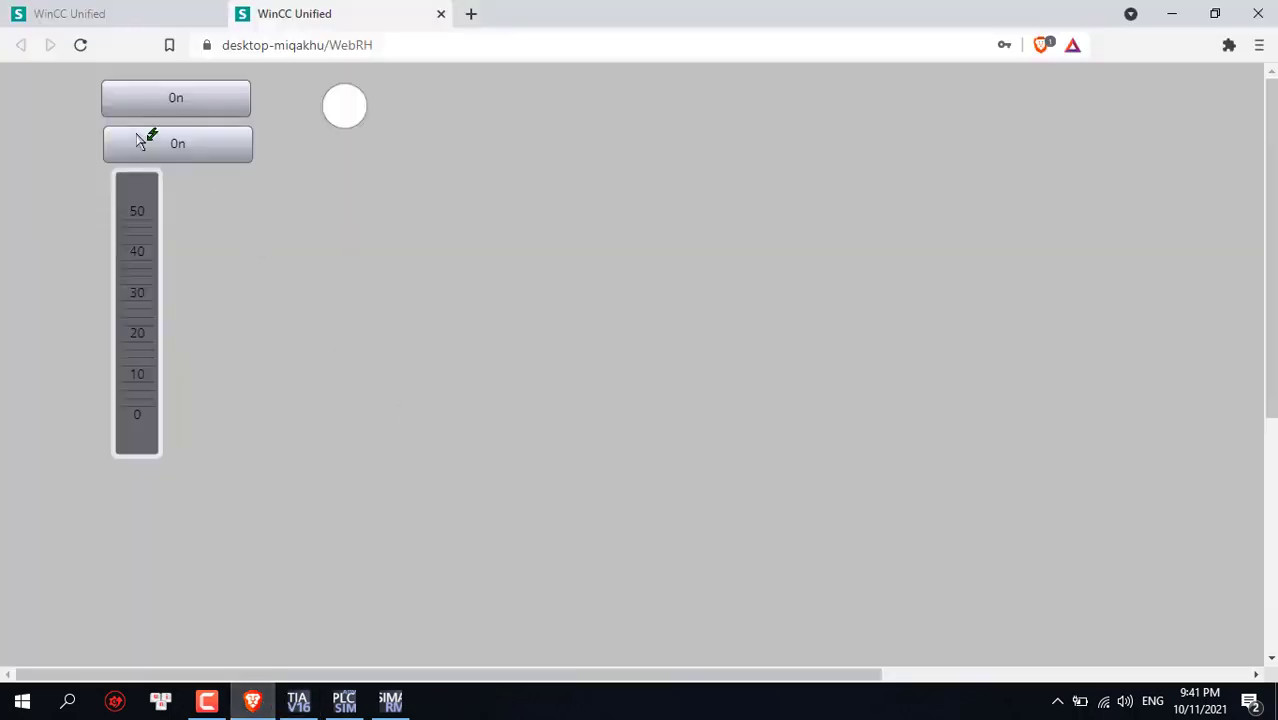
click(82, 46)
Open Main [OB1] and Data [DB1], go online to PLC_1, and monitor all DB1 tags
click(298, 700)
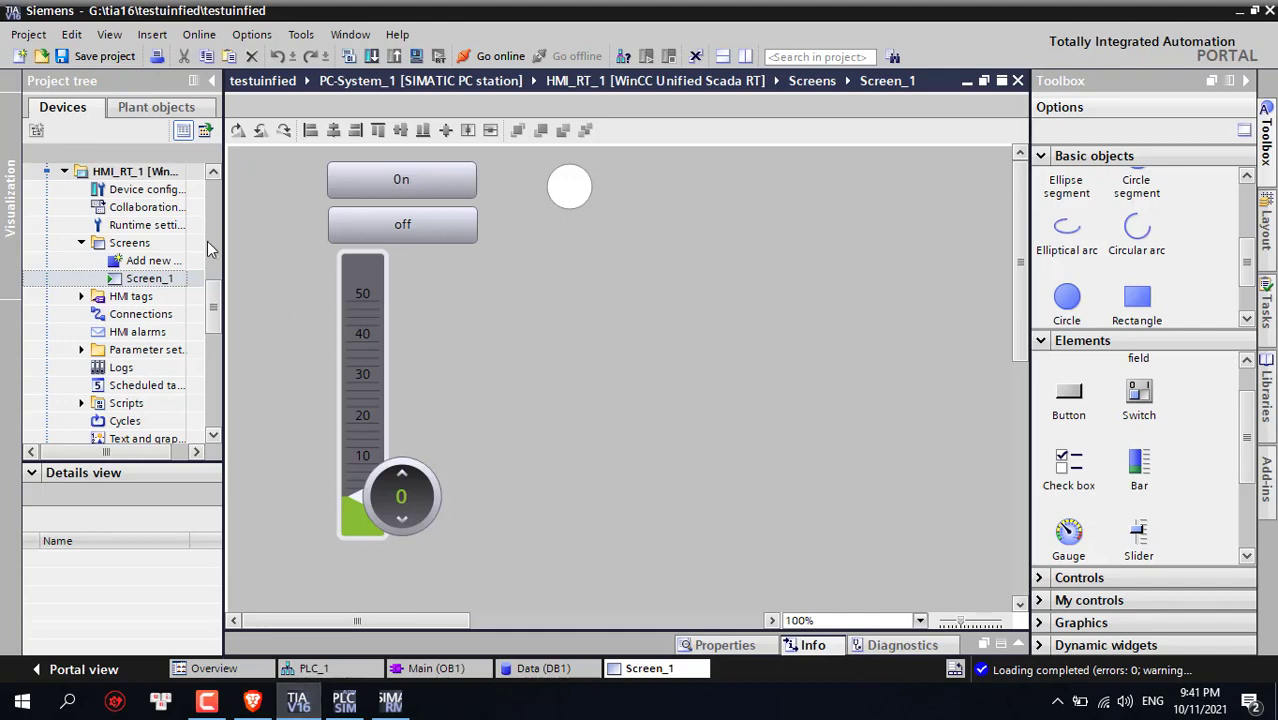
drag(211, 300, 212, 222)
double_click(157, 245)
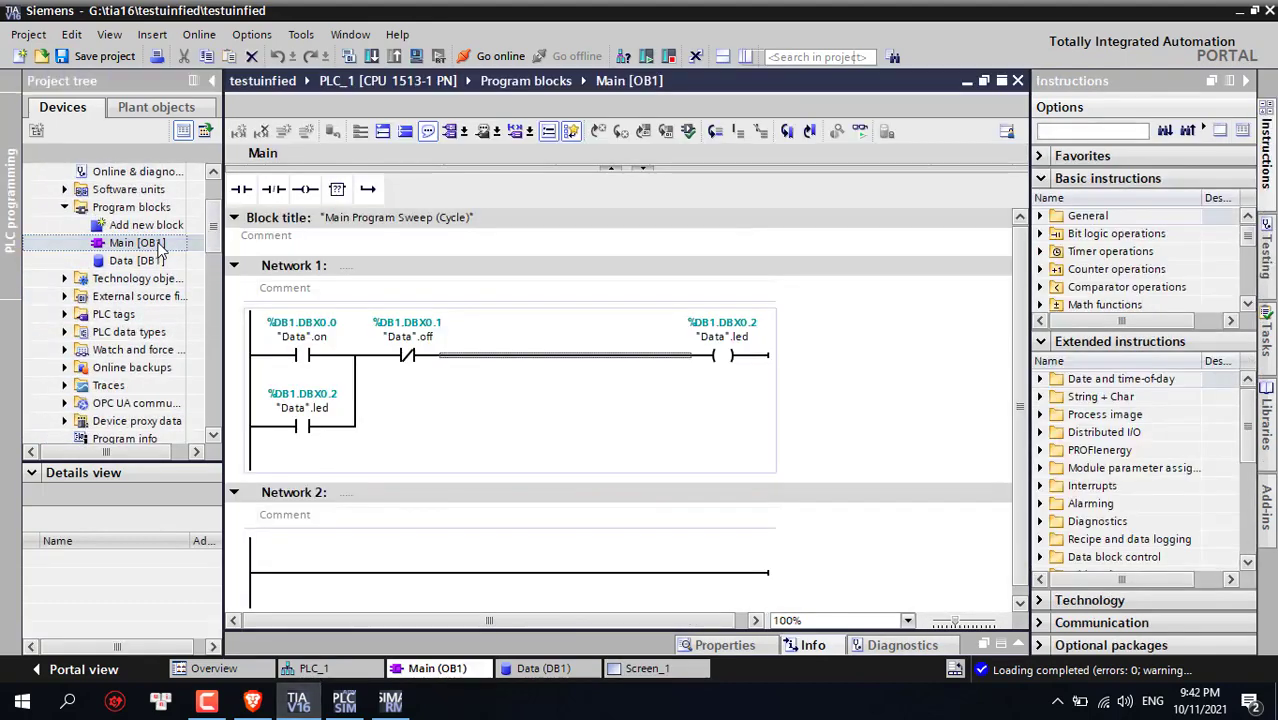
double_click(150, 262)
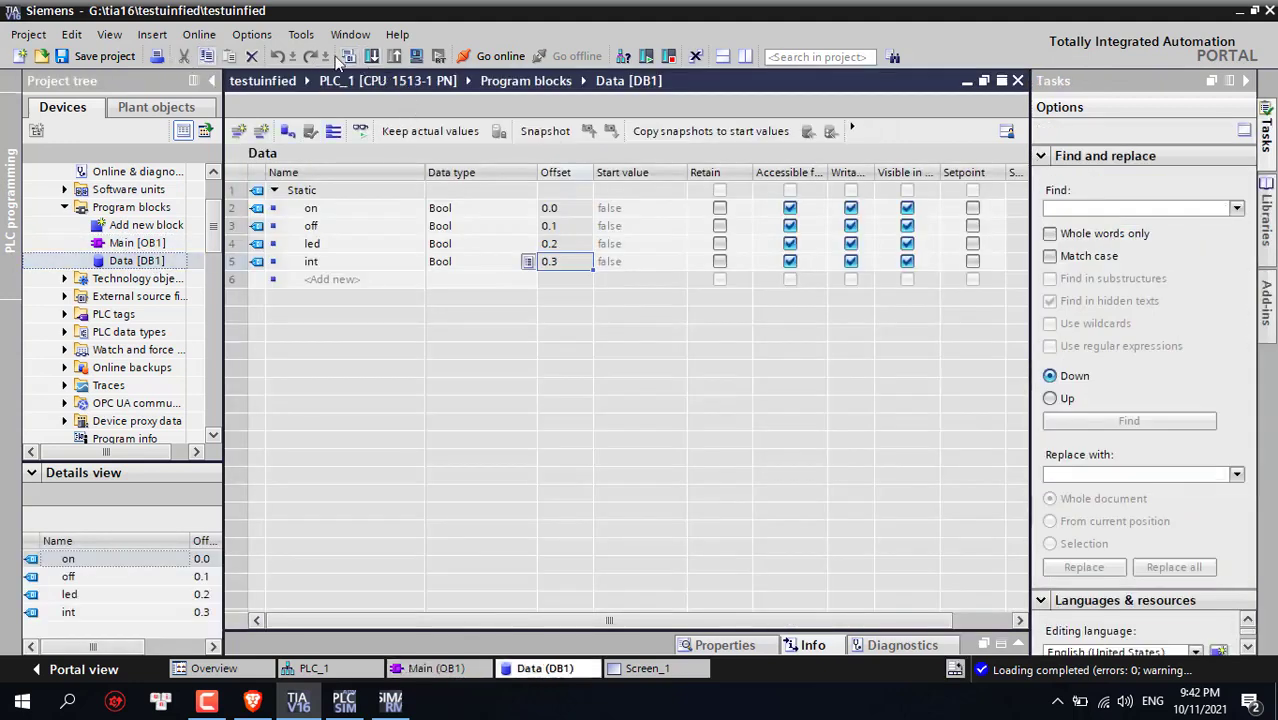
click(490, 55)
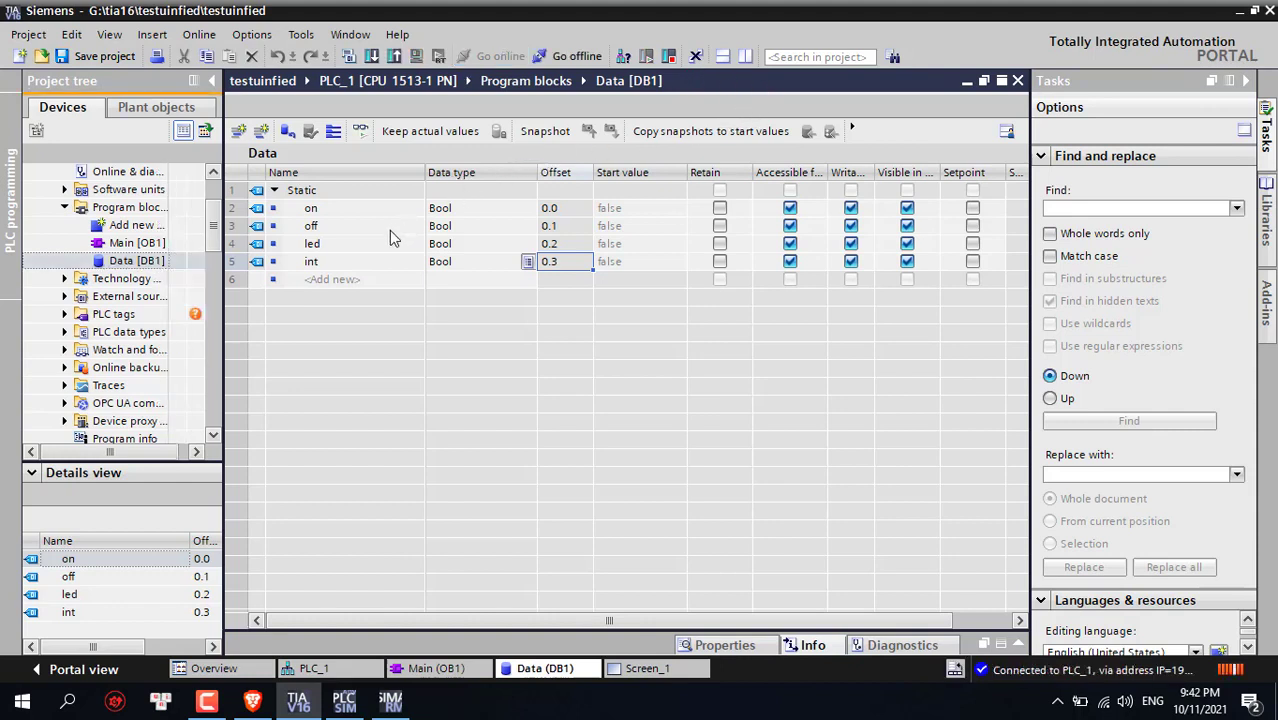
click(360, 133)
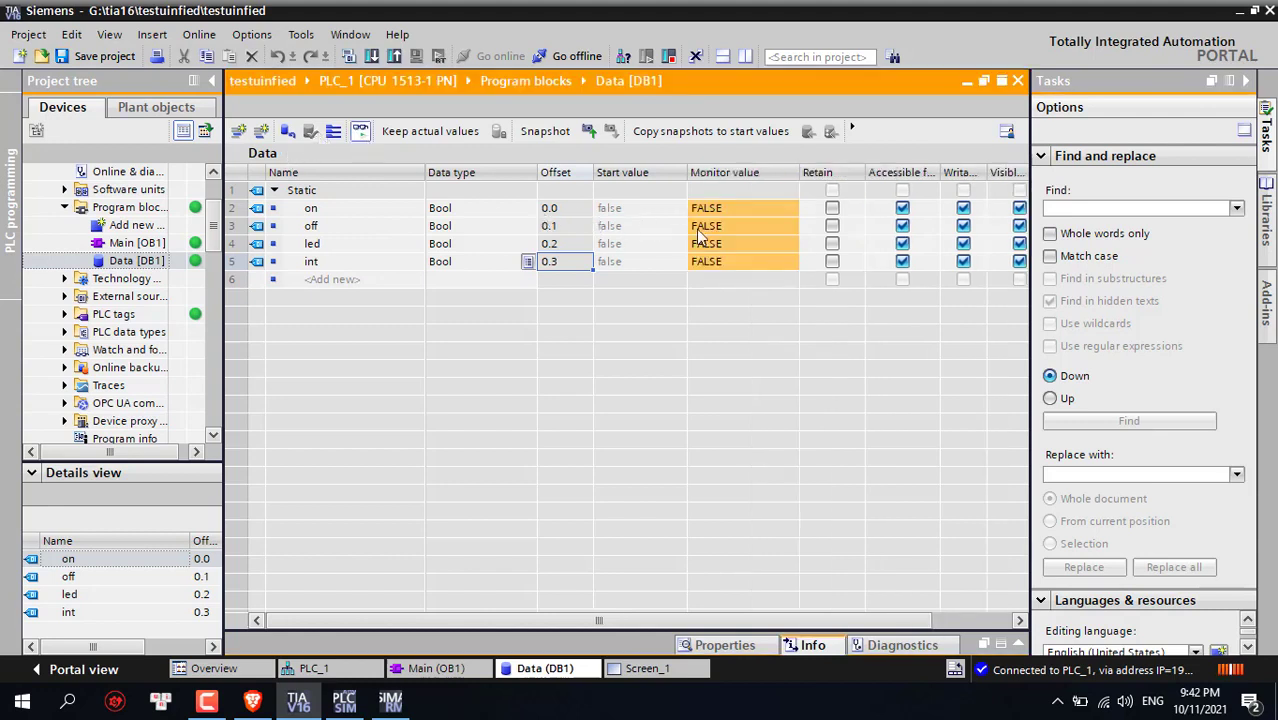
click(1245, 82)
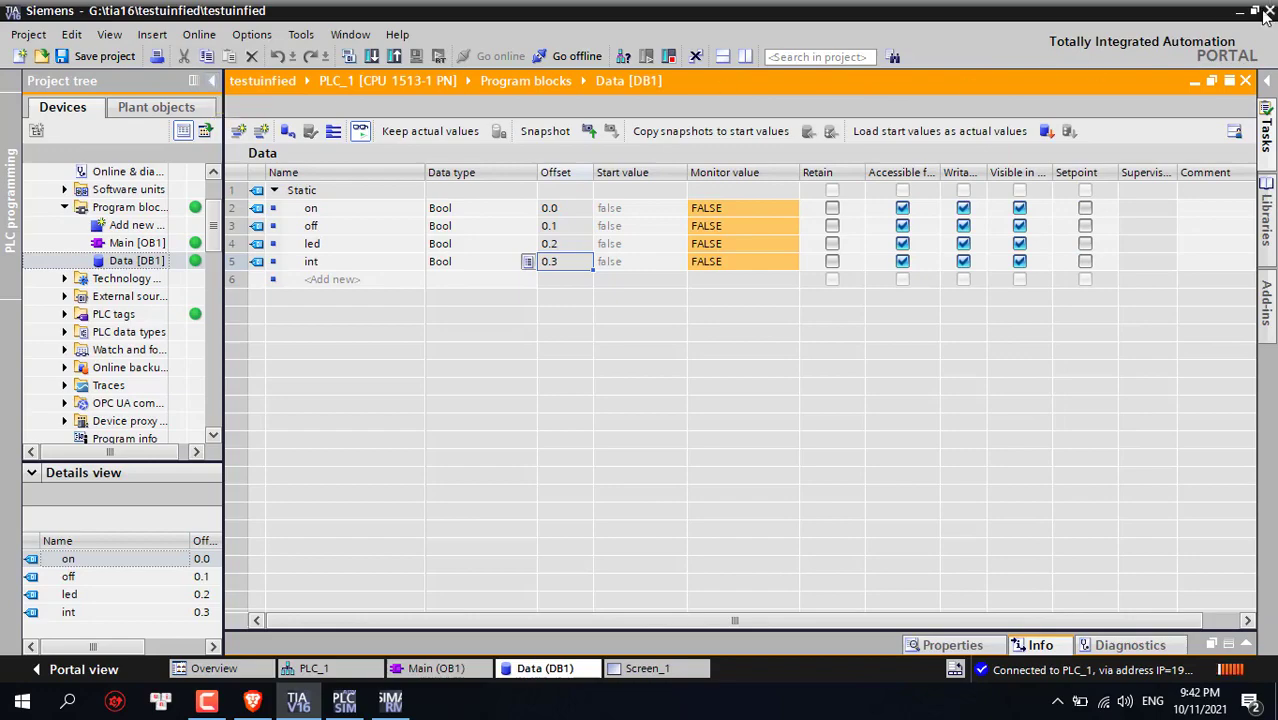
click(250, 704)
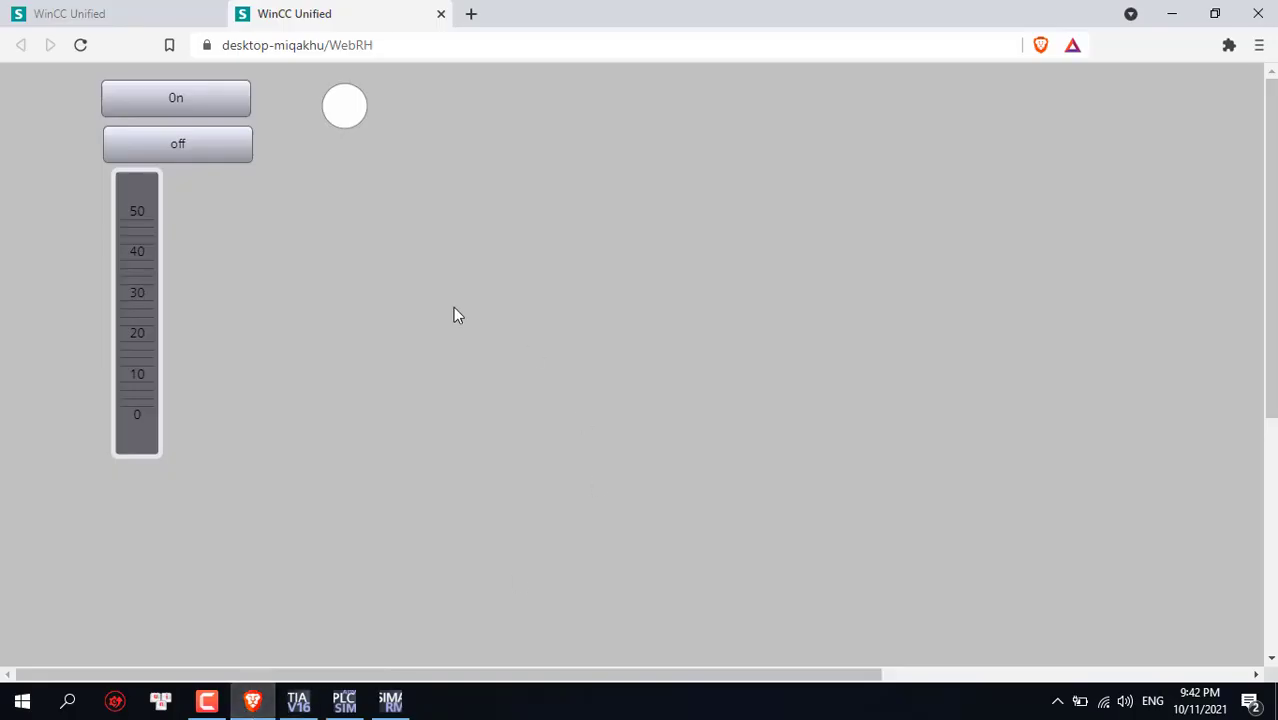
Turn the lamp on, then tile the browser on the left and TIA Portal on the right
click(228, 94)
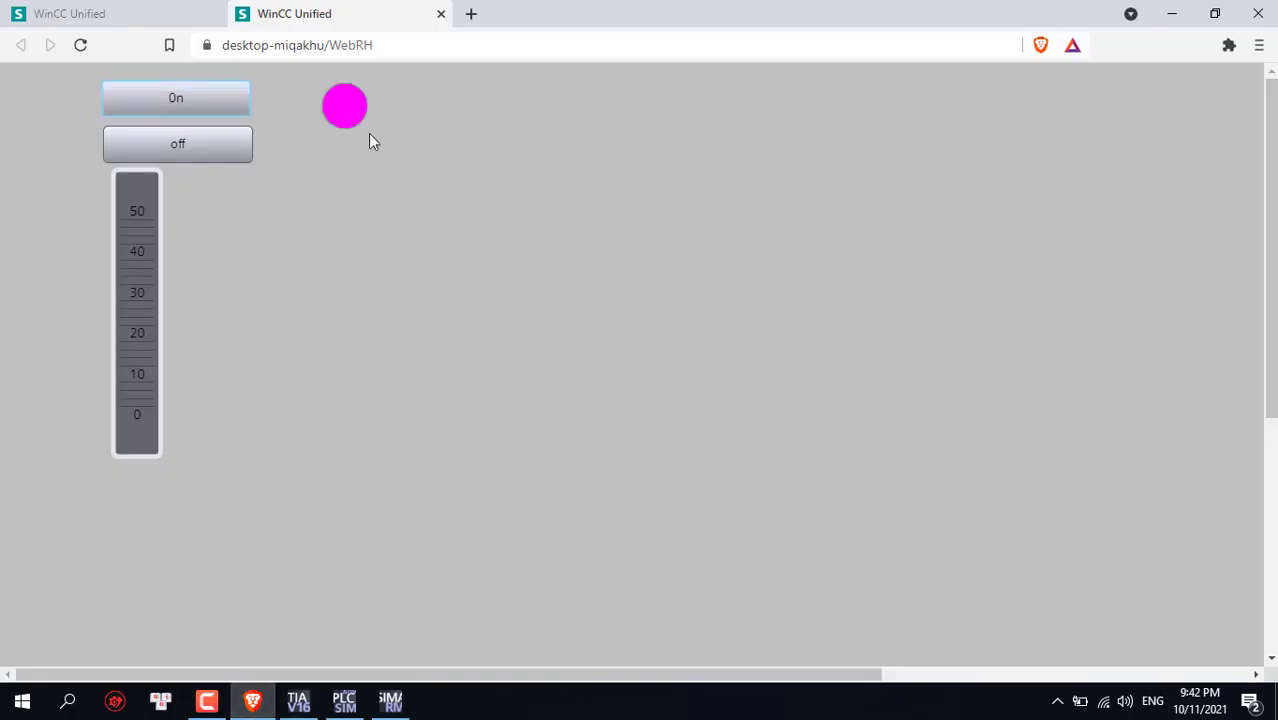
click(297, 701)
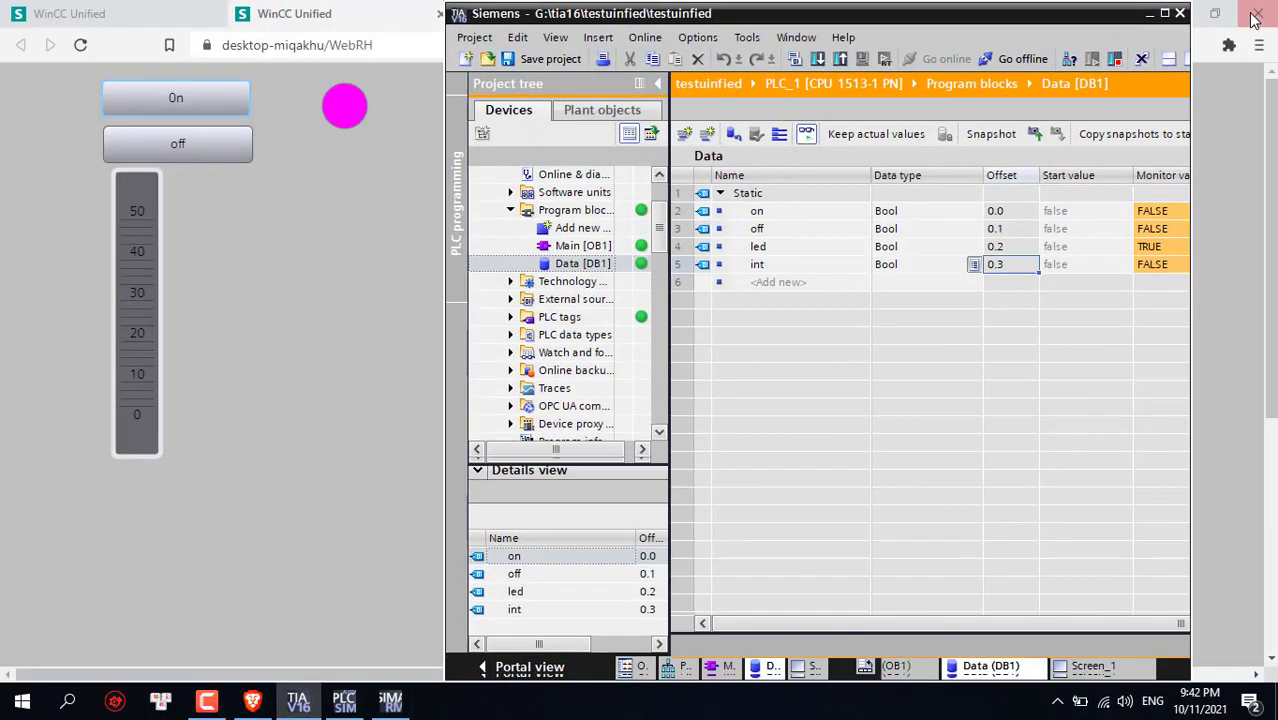
click(1255, 10)
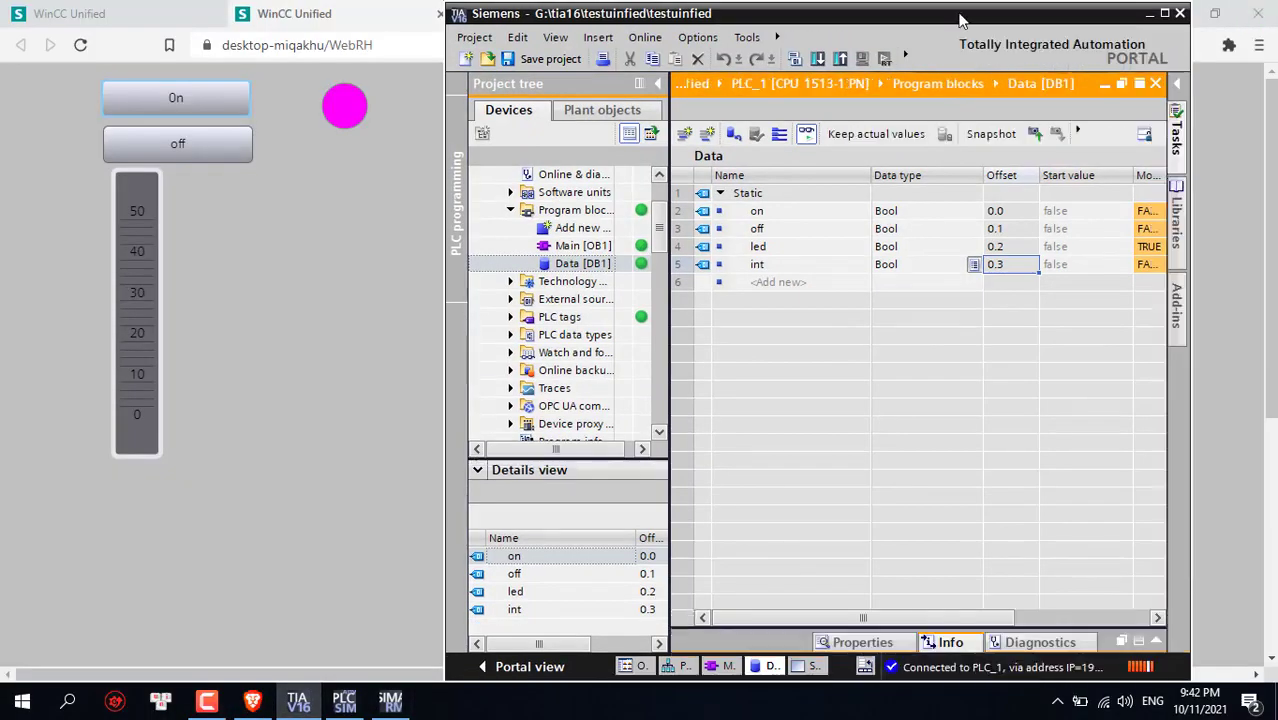
drag(958, 16, 1050, 20)
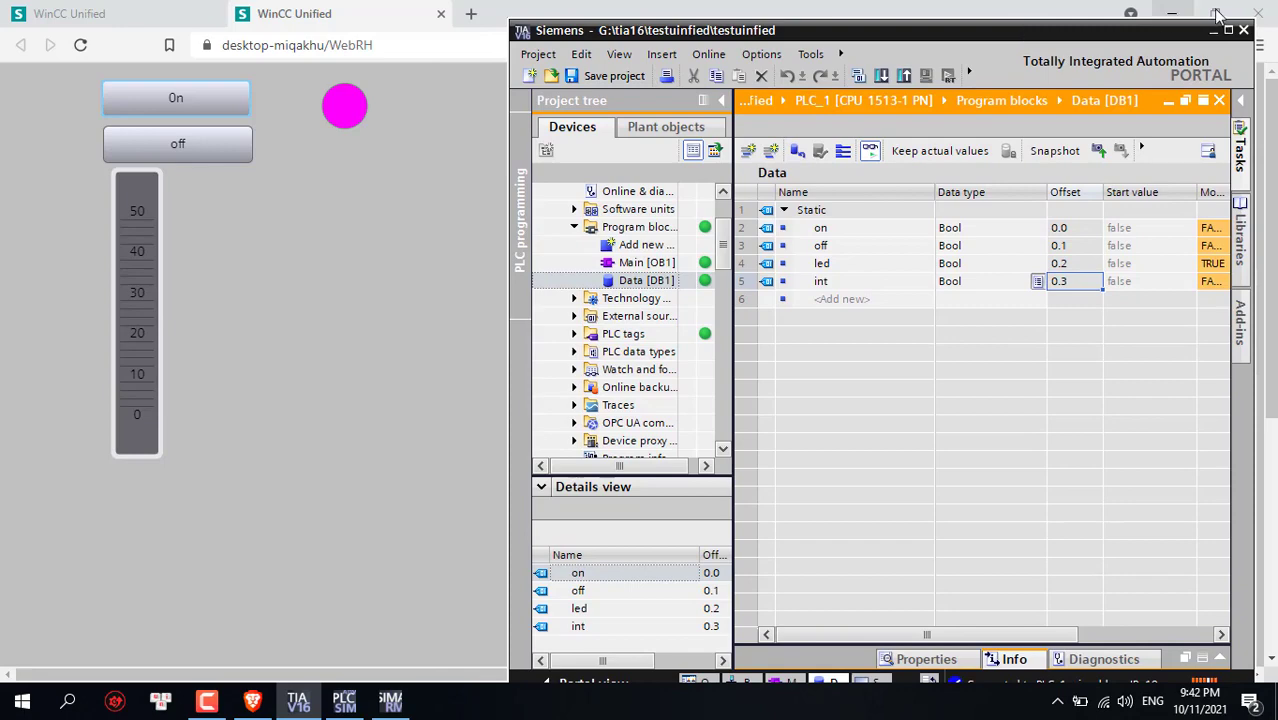
click(1218, 14)
click(1218, 14)
drag(774, 51, 503, 51)
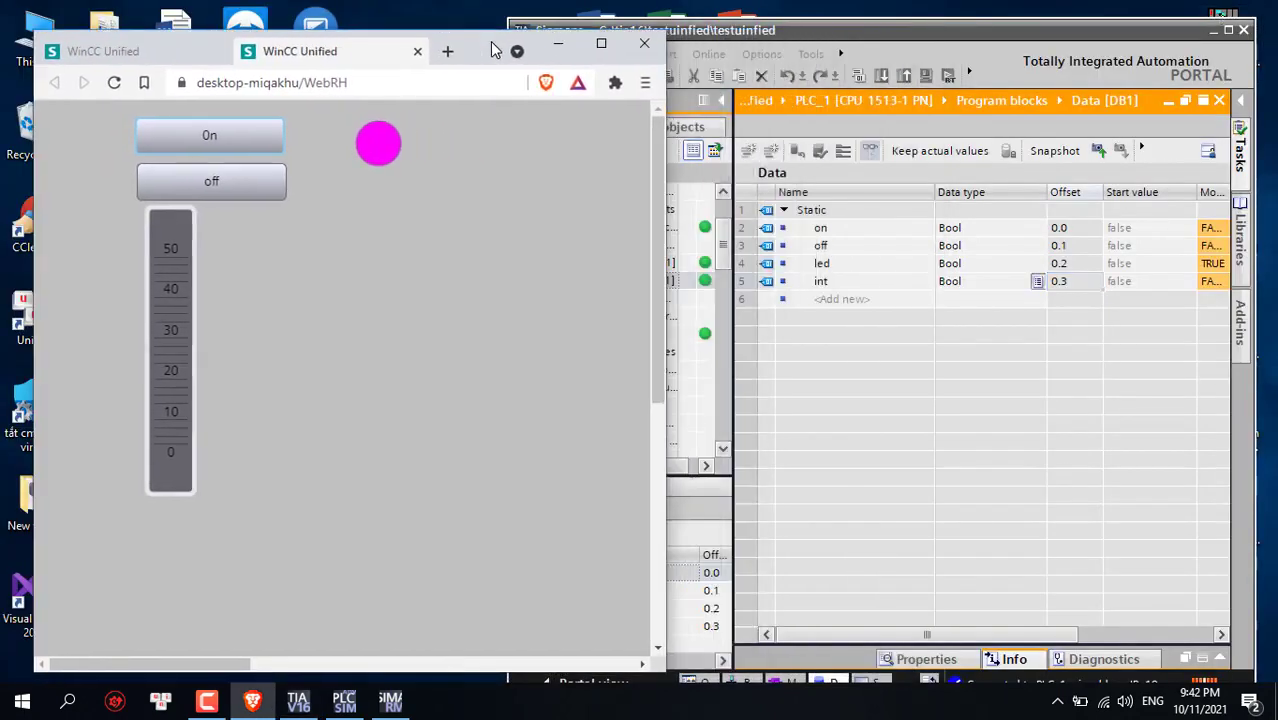
mouse_move(980, 40)
mouse_down()
mouse_move(958, 38)
mouse_move(986, 53)
mouse_up()
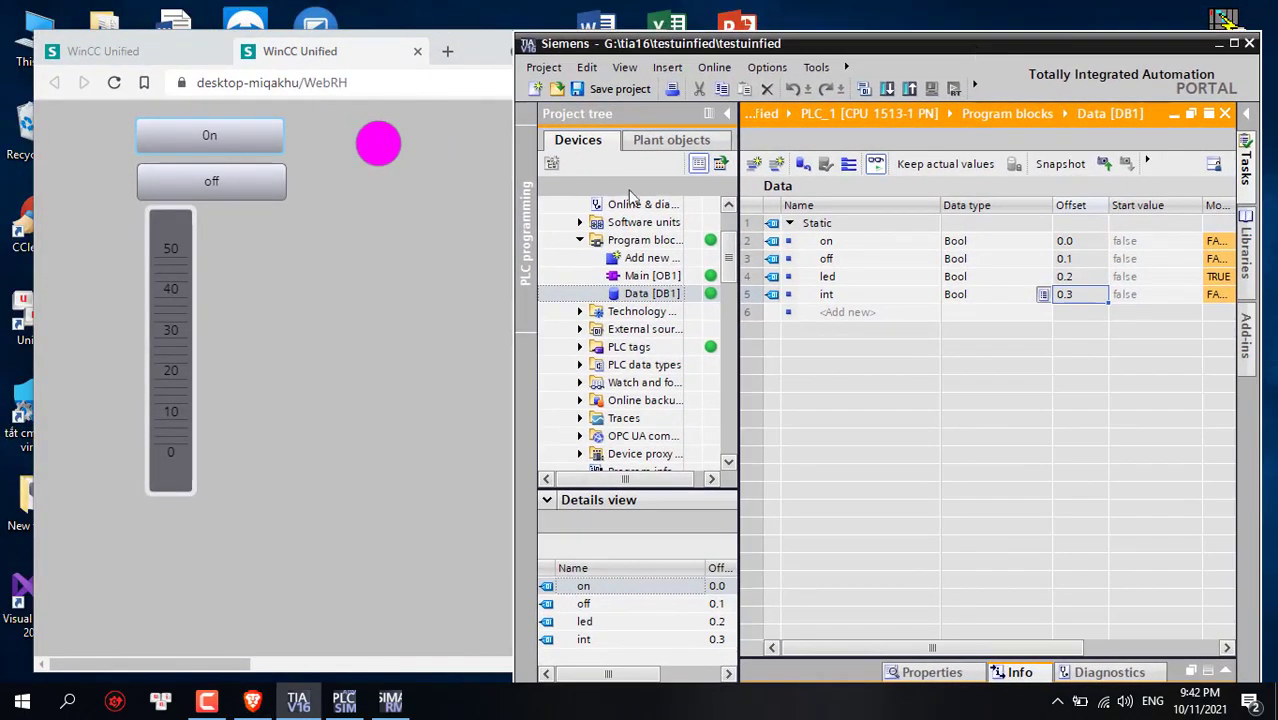
Bring the DB1 Monitor value column into view and toggle the lamp off and back on
click(380, 318)
click(963, 647)
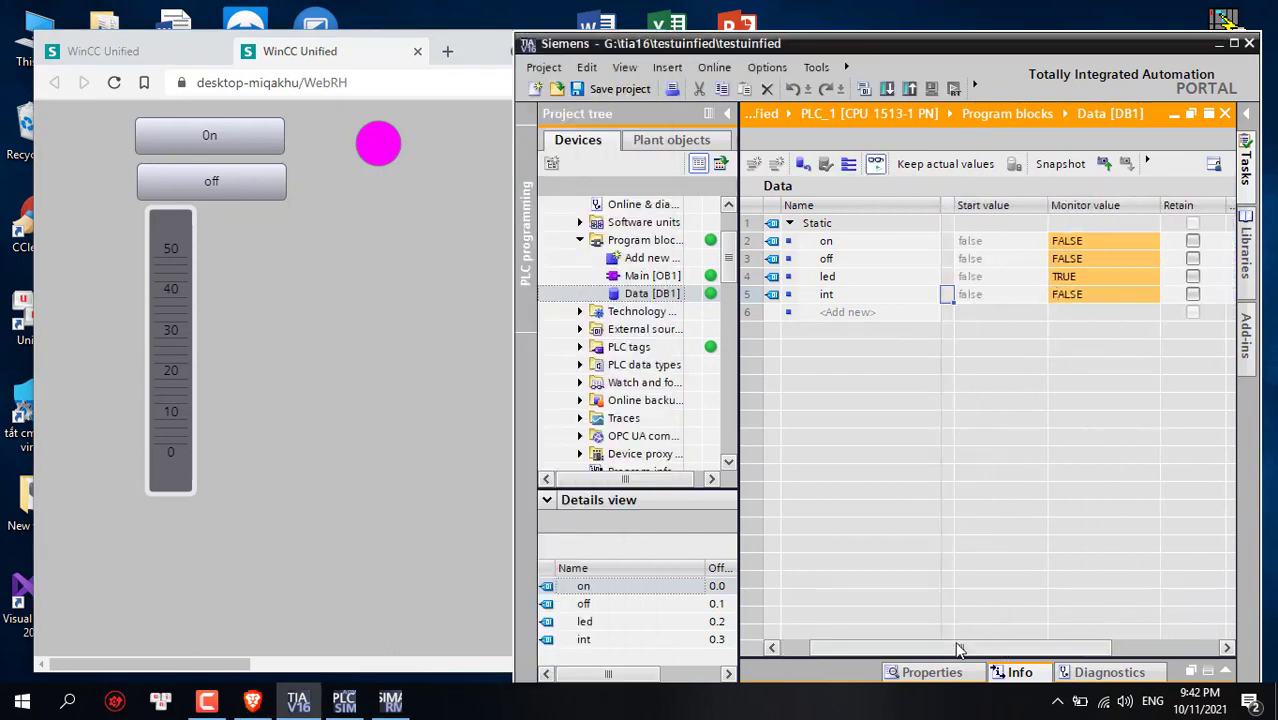
click(258, 190)
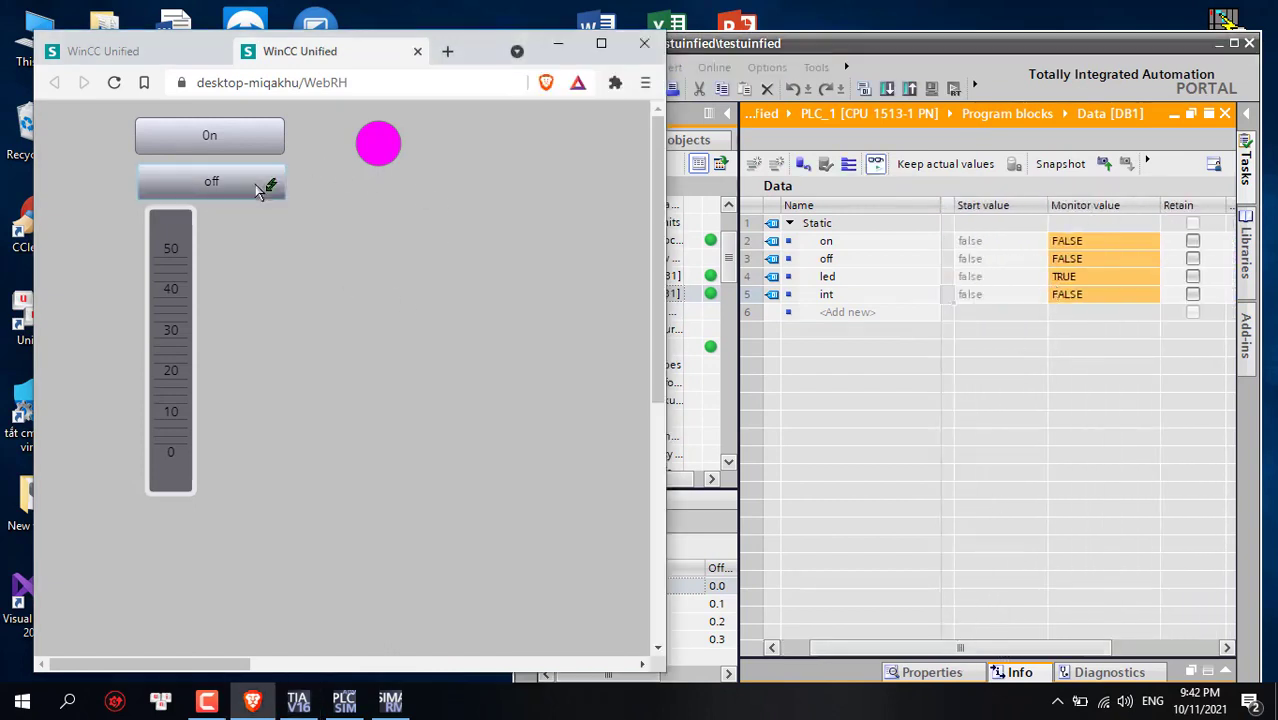
click(259, 148)
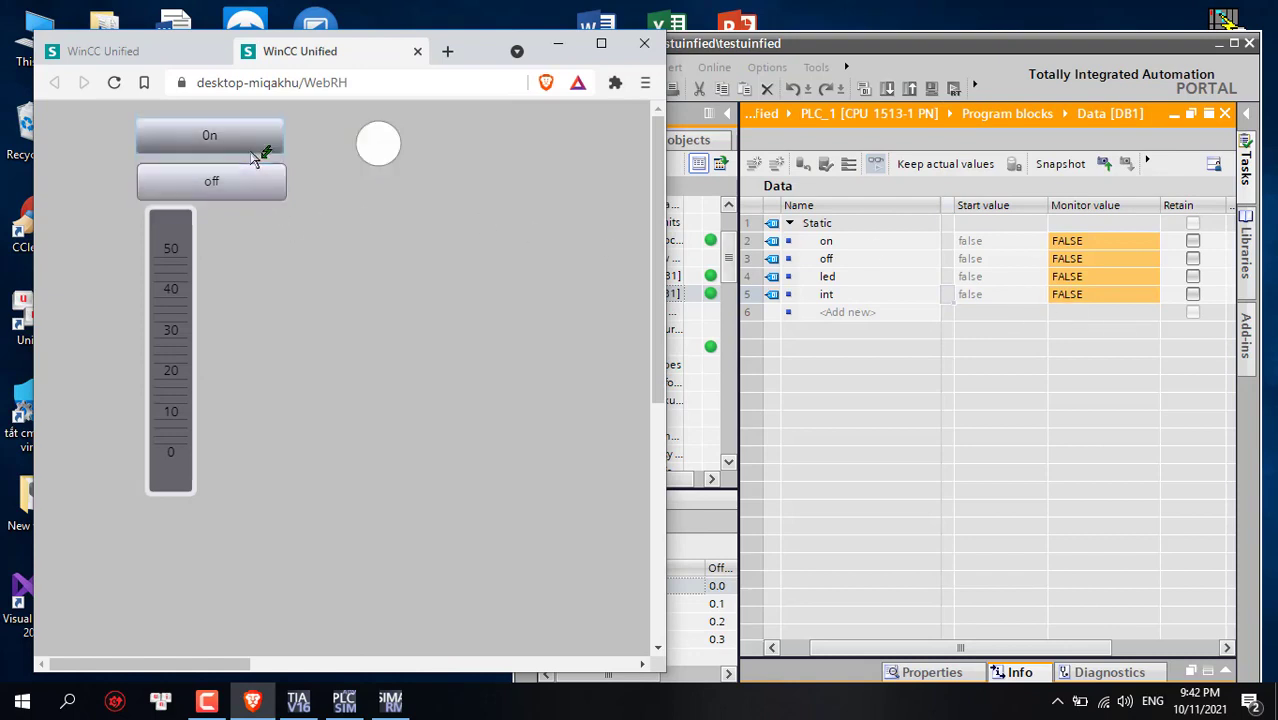
click(735, 297)
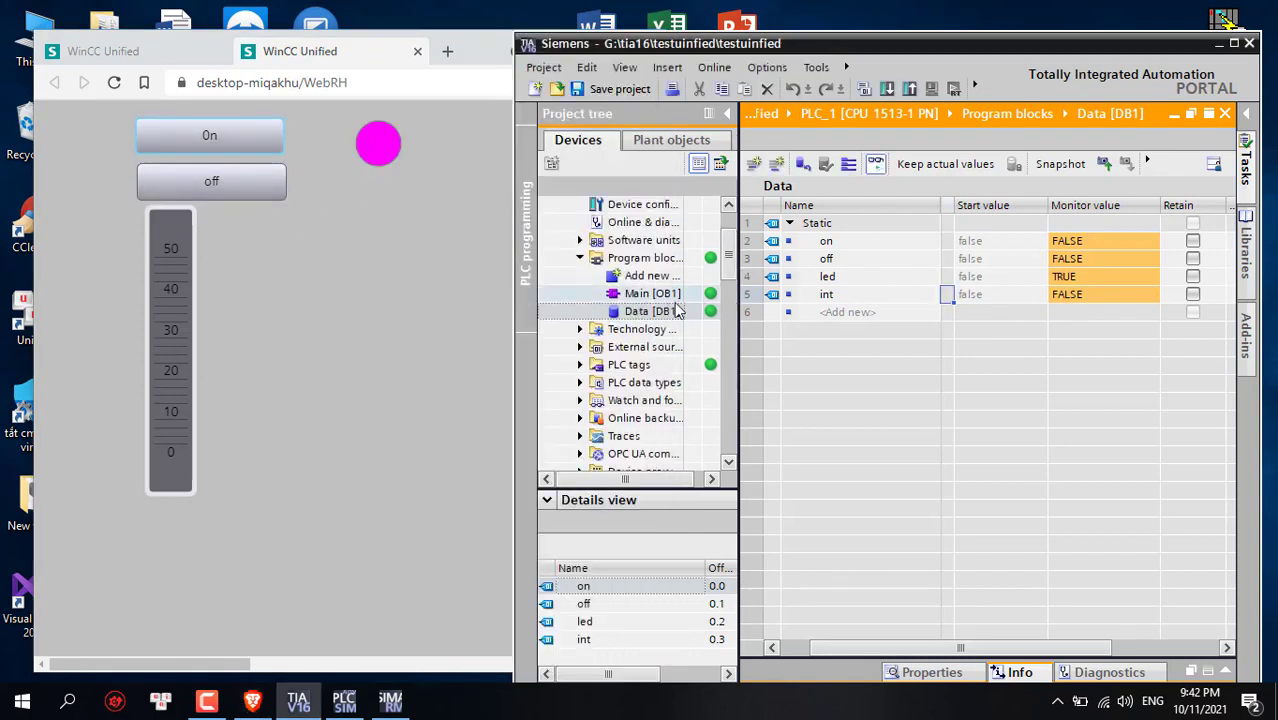
Open Main [OB1] online, scroll through the ladder, and widen the editor
double_click(652, 293)
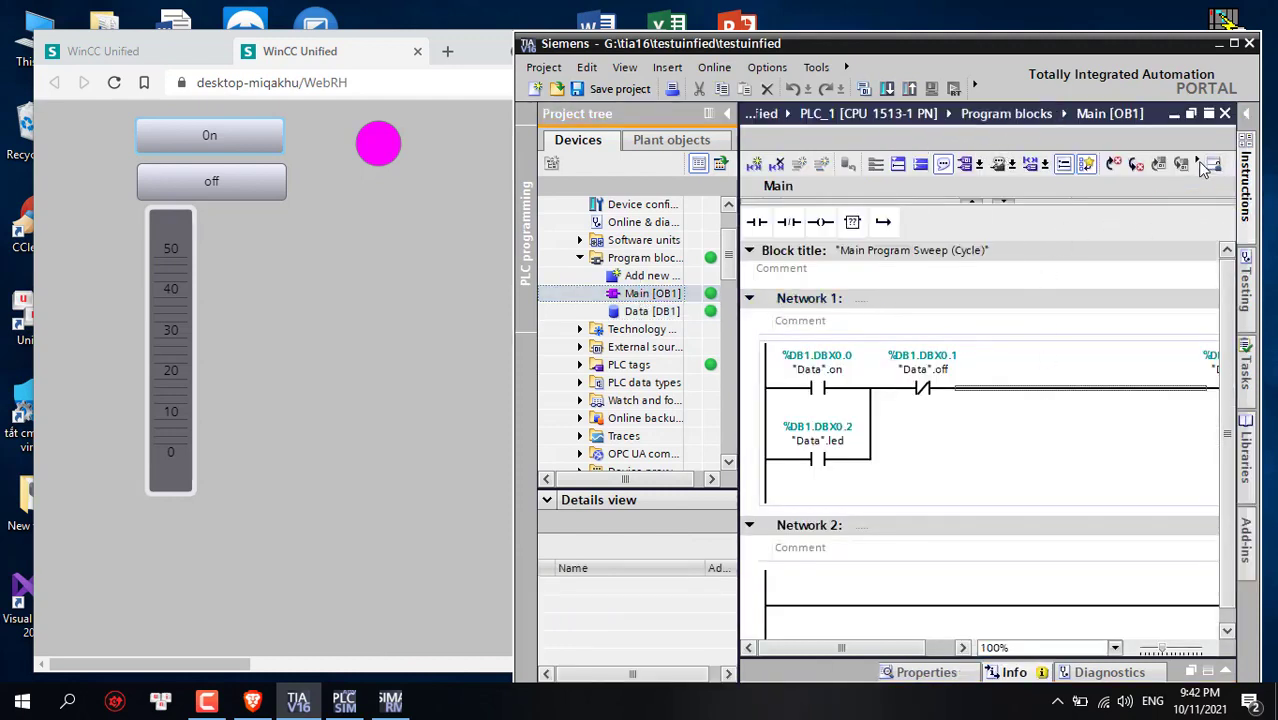
scroll(1200, 228, down, 1)
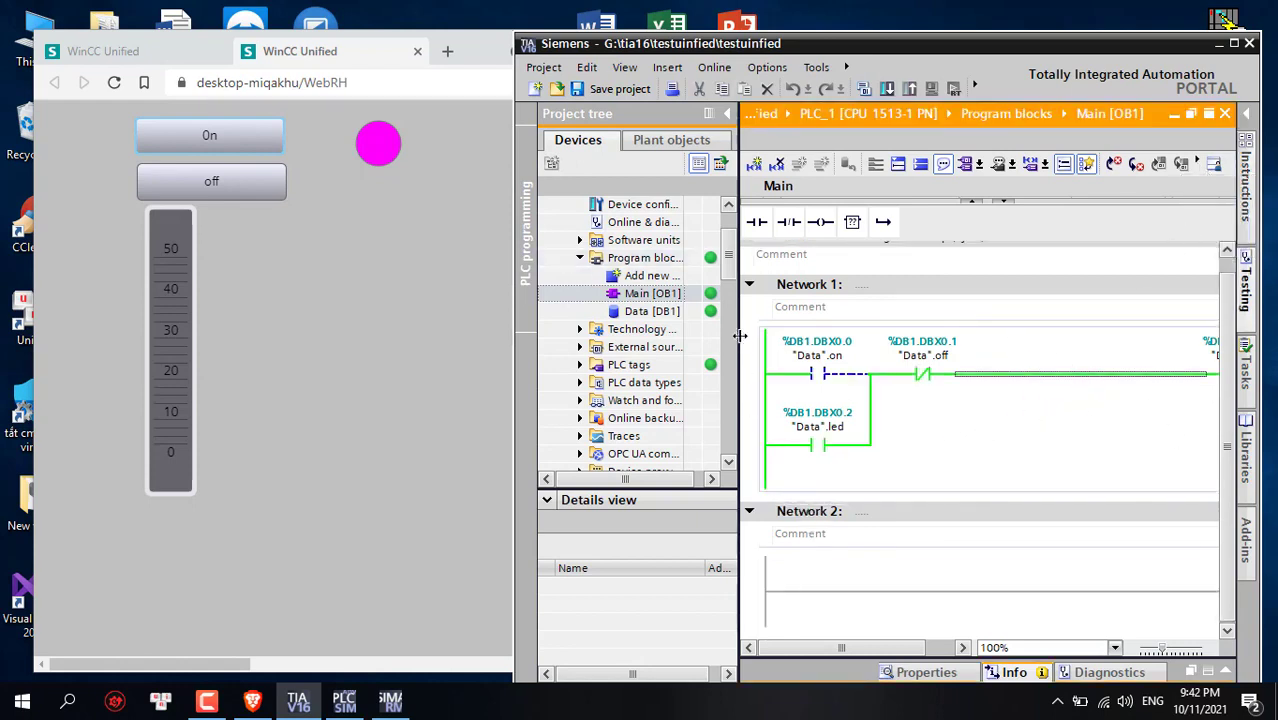
scroll(725, 342, down, 4)
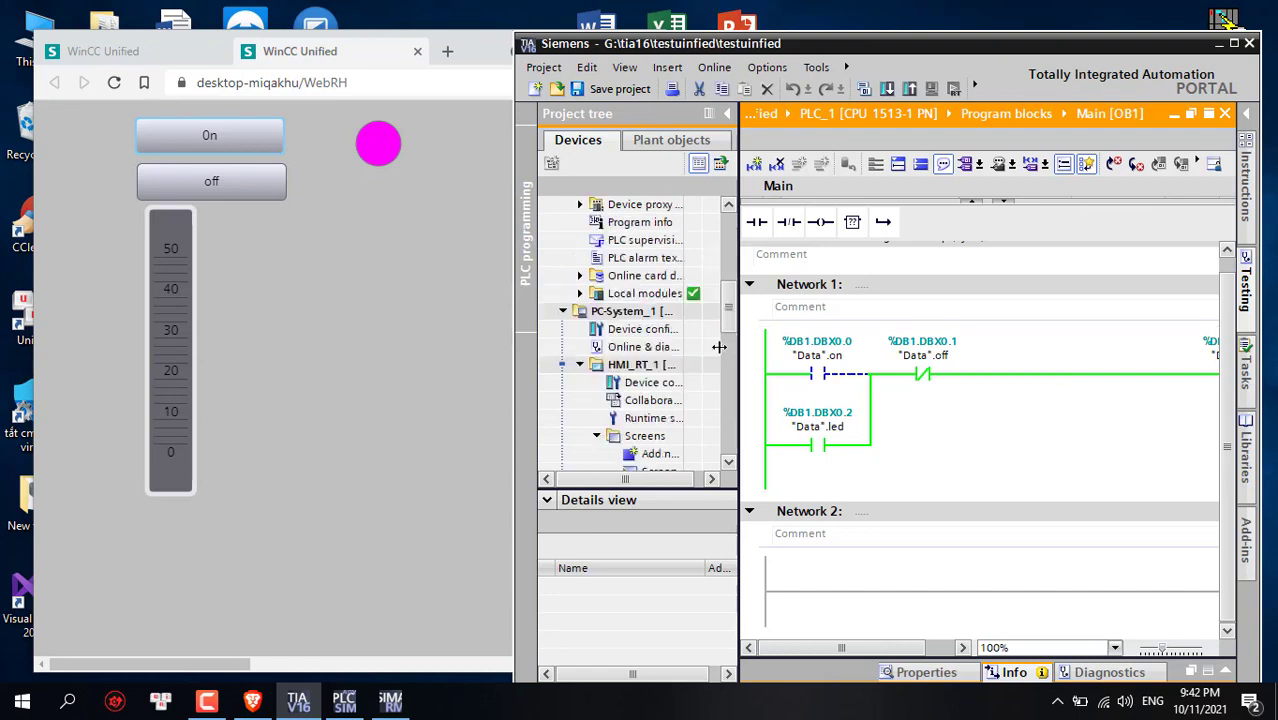
drag(719, 346, 683, 346)
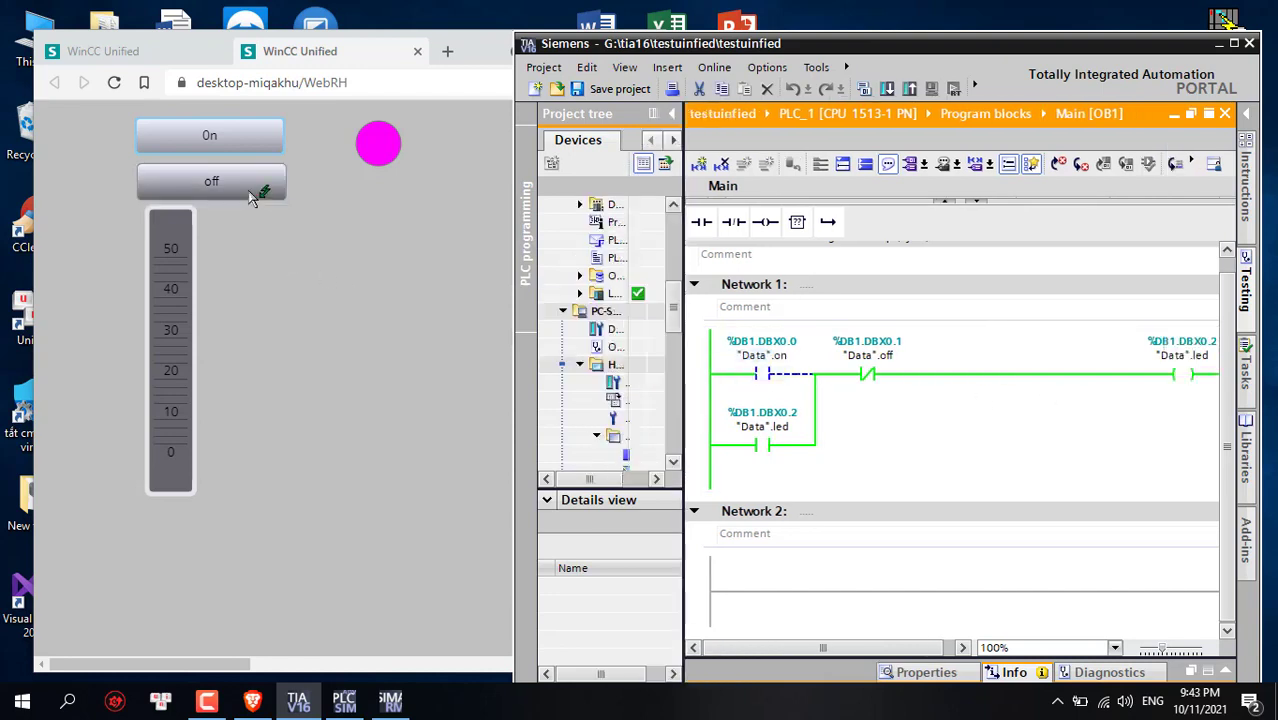
Toggle the lamp off, on and off from the runtime, then reopen Data [DB1]
click(252, 190)
click(227, 140)
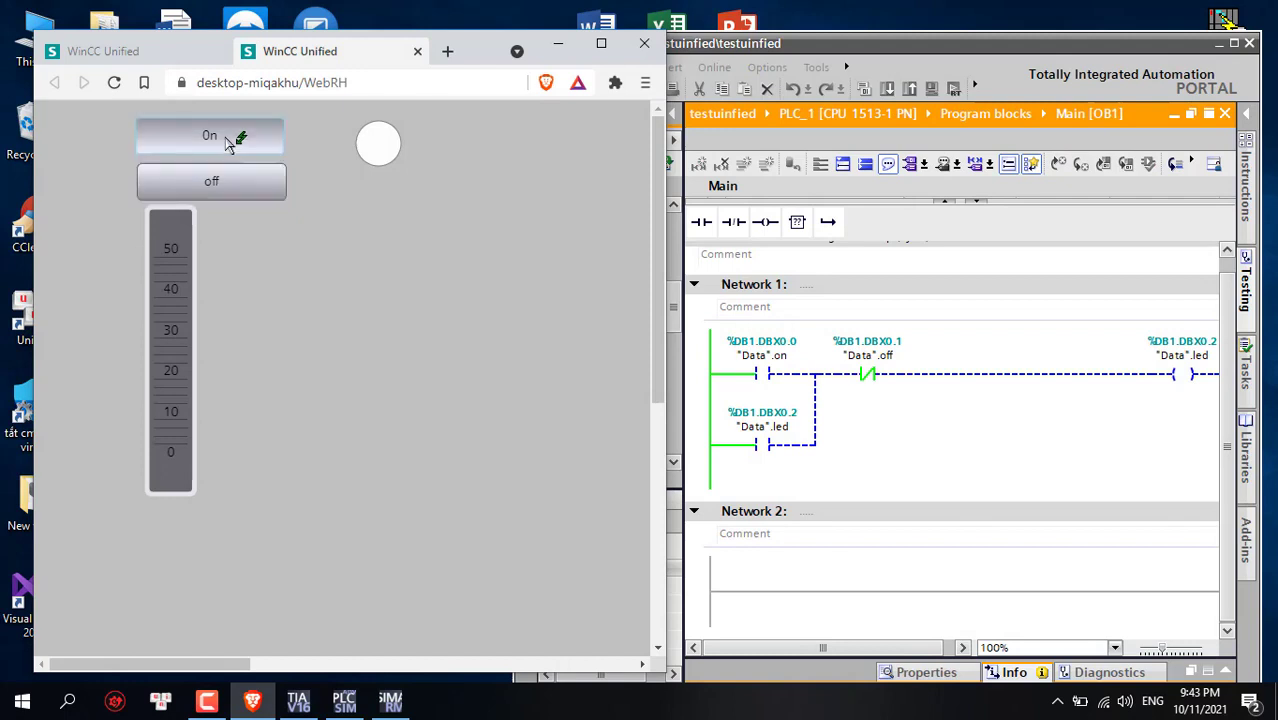
click(256, 192)
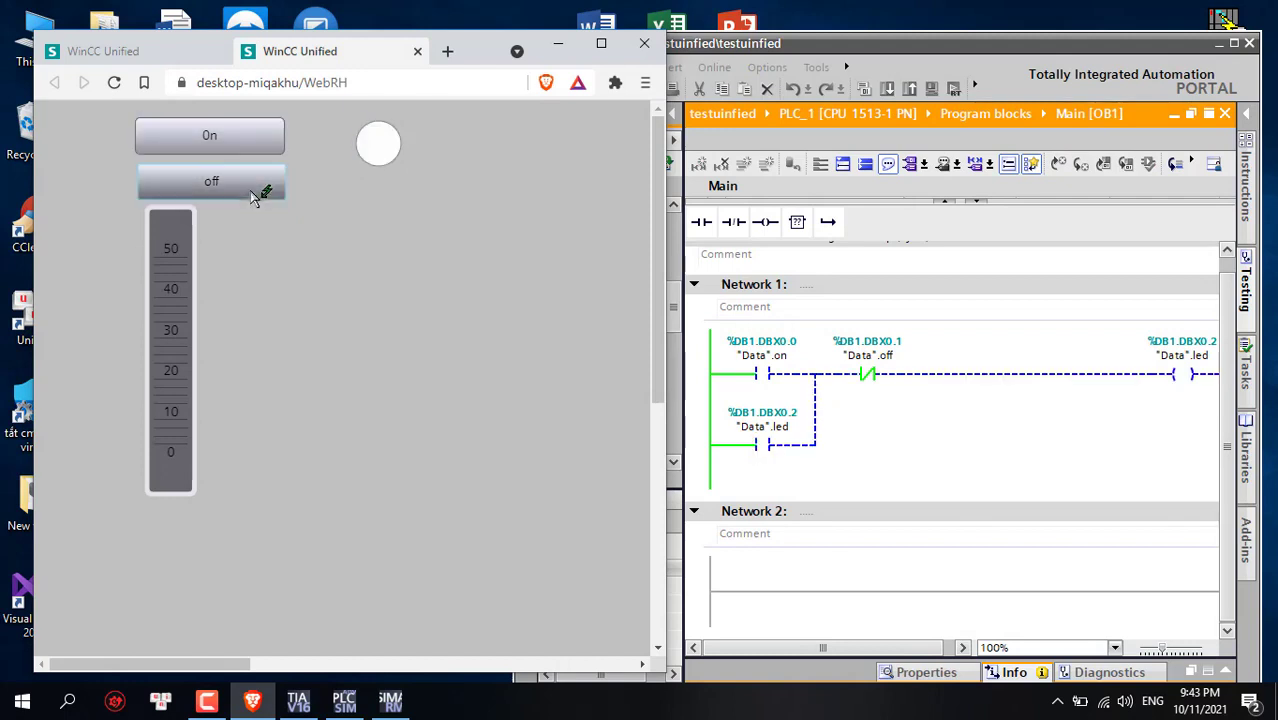
click(688, 288)
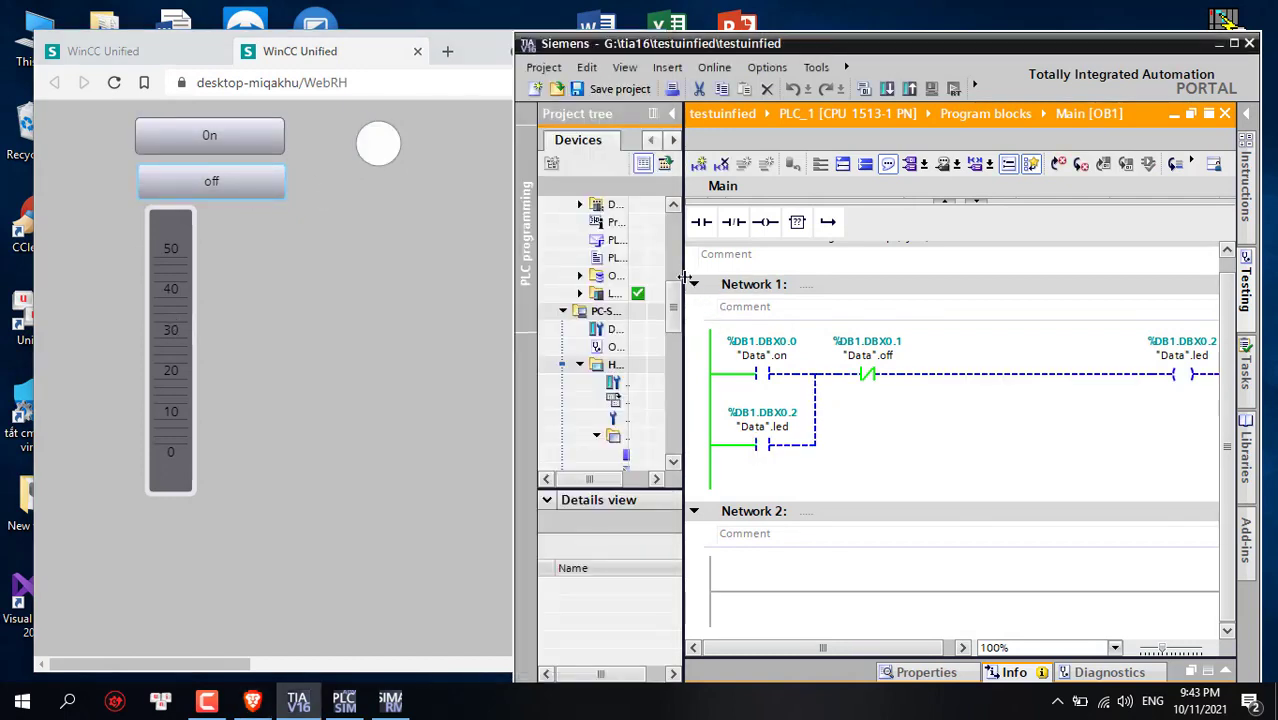
drag(674, 305, 674, 252)
double_click(613, 293)
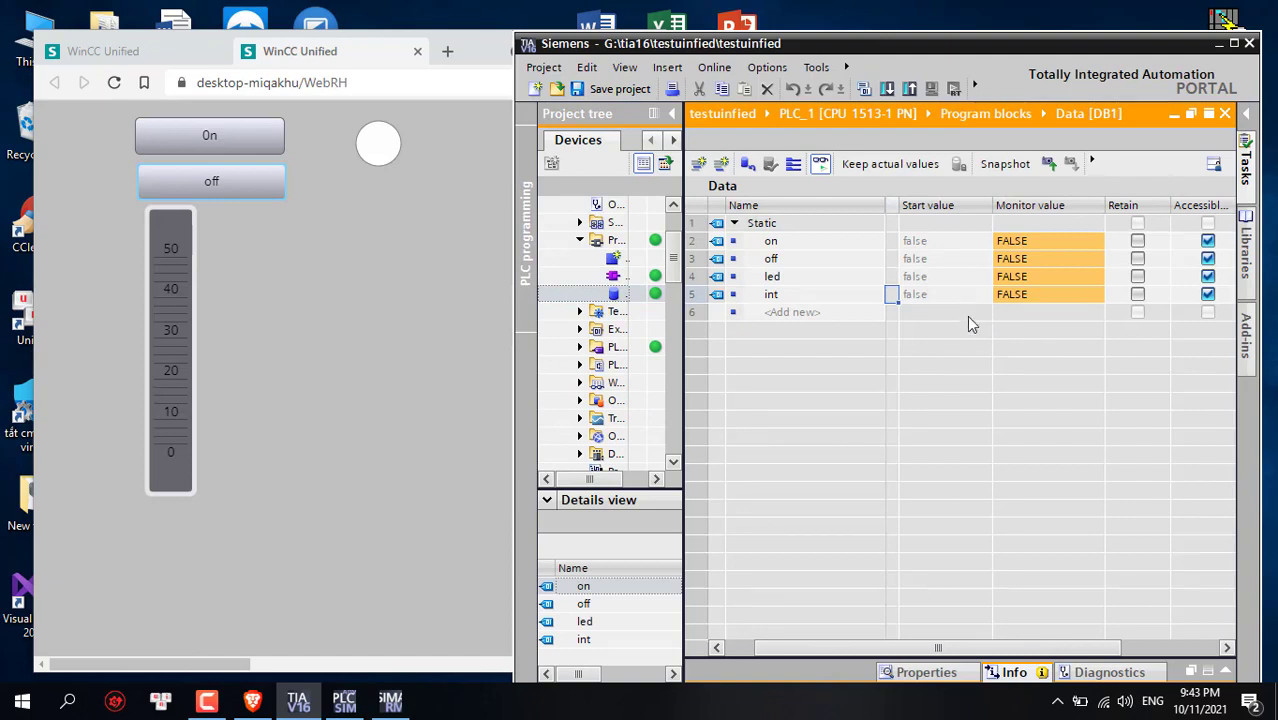
Toggle the int tag's monitor value to TRUE in Data [DB1] and maximize TIA Portal
double_click(1024, 296)
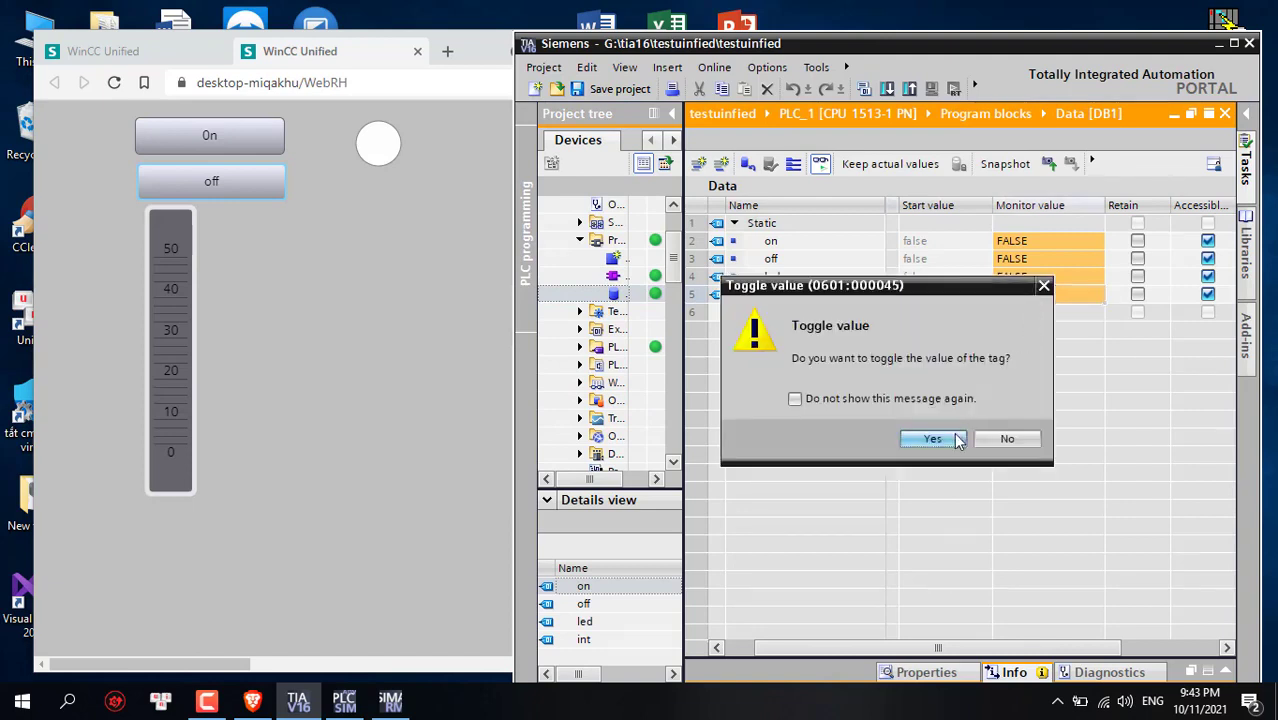
click(954, 438)
drag(905, 647, 877, 647)
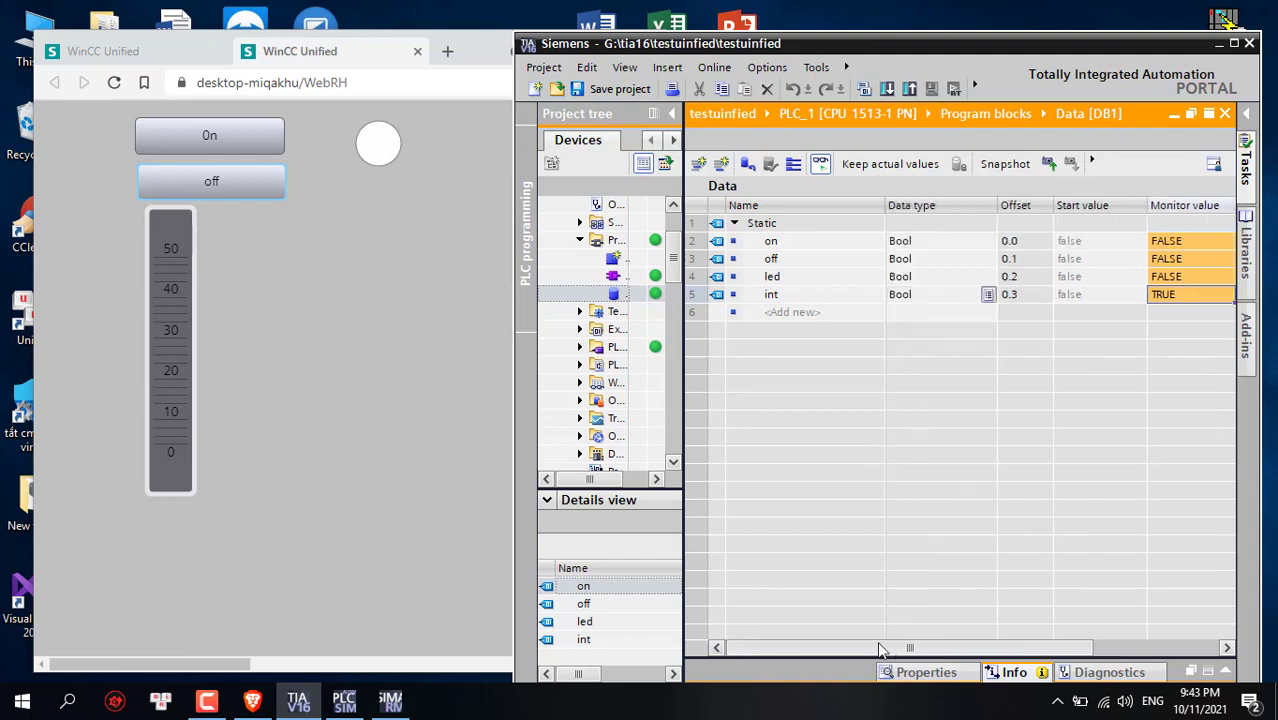
click(929, 298)
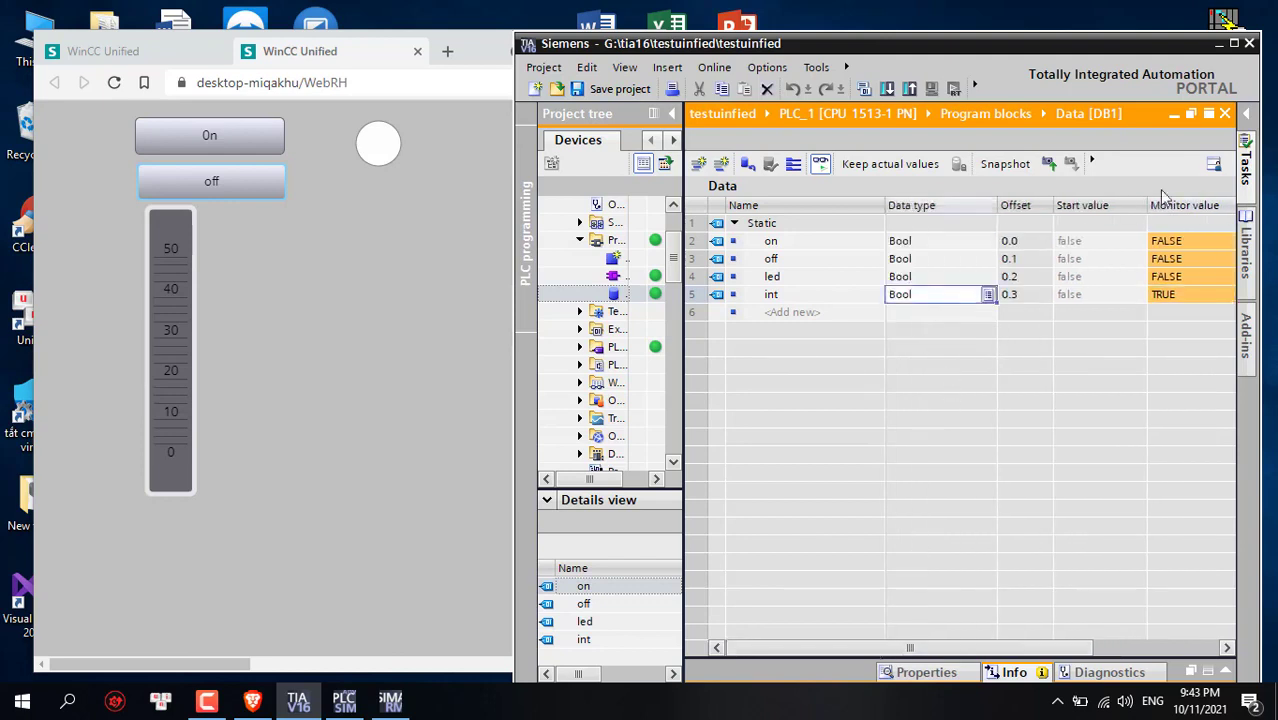
click(1234, 44)
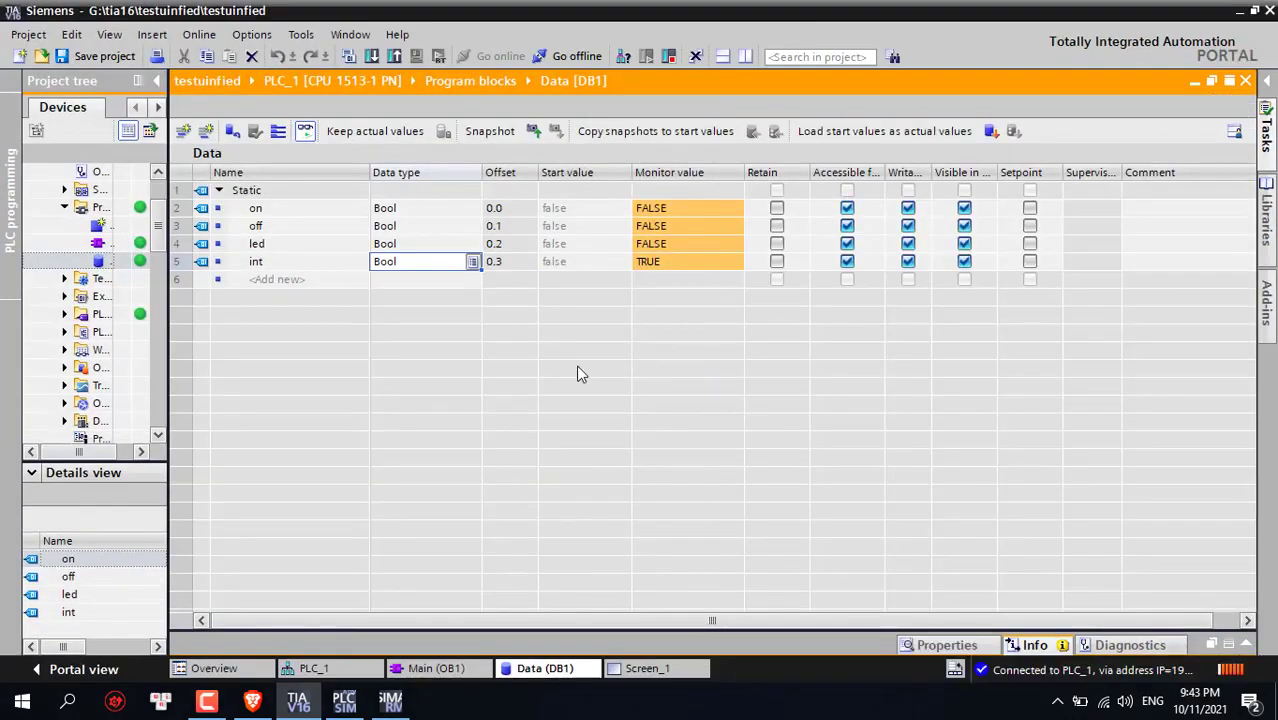